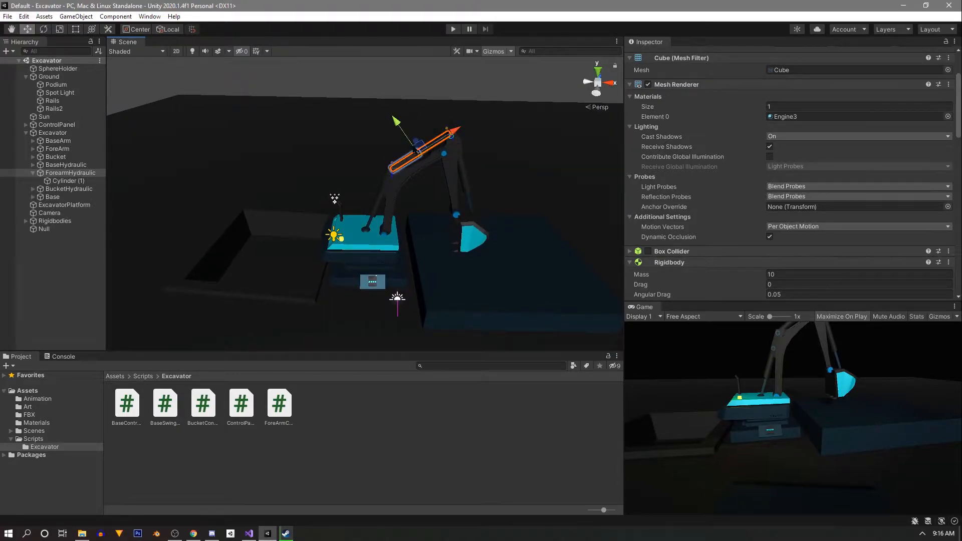
Step: Play the finished Excavator scene to watch the arm in operation
right_click_drag(368, 180, 380, 148)
key("w")
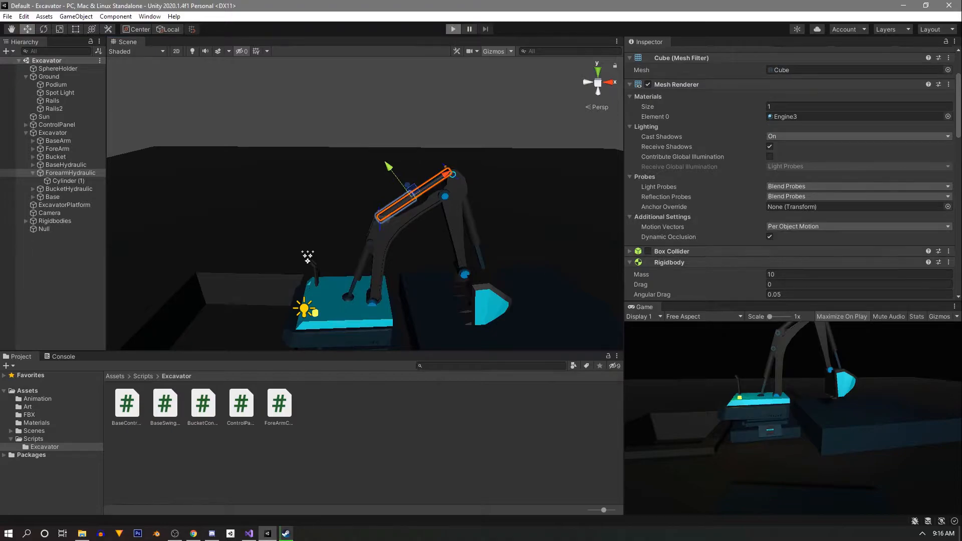
left_click(453, 29)
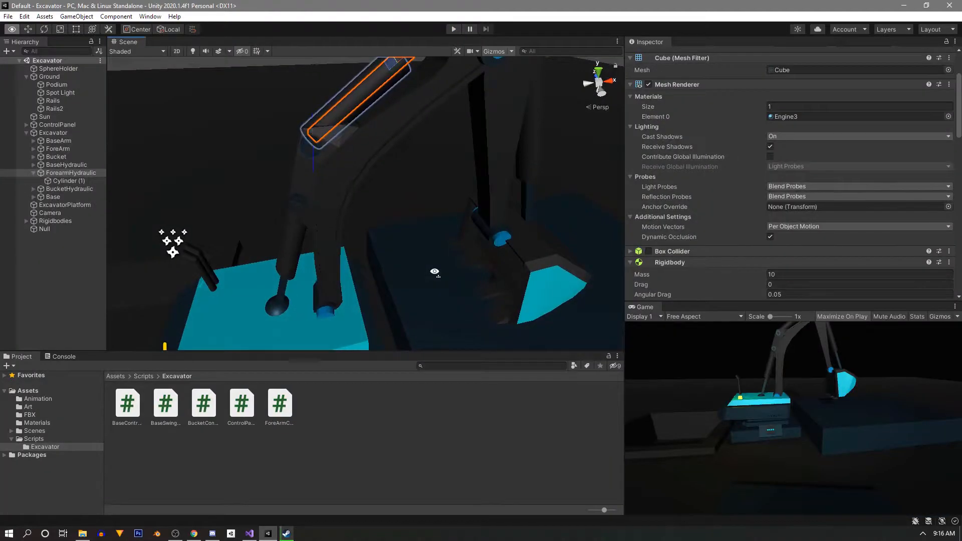
Step: Examine the selected forearm hydraulic, the base arm and the bucket from several angles
right_click_drag(434, 273, 413, 217)
key("s")
right_click_drag(407, 263, 345, 172)
key("s")
key("w")
right_click_drag(348, 286, 323, 320)
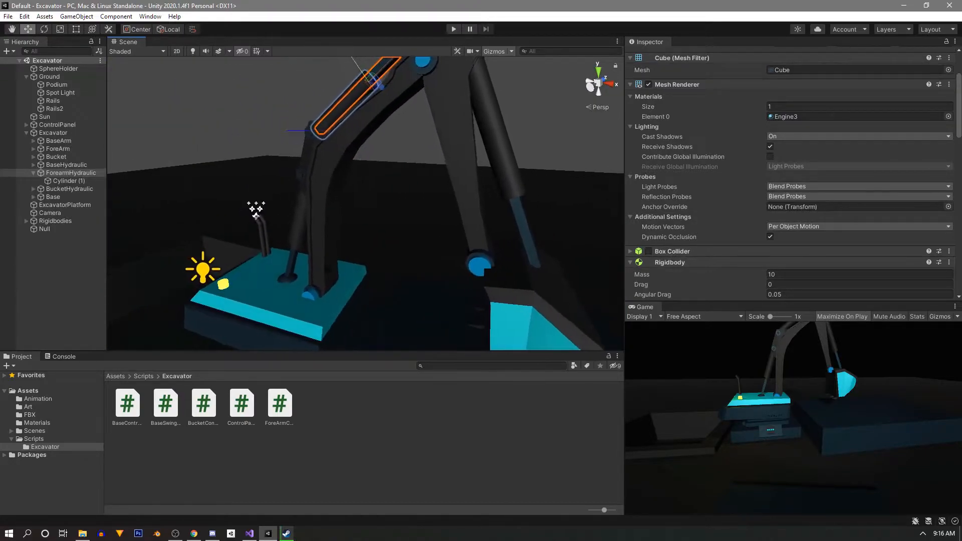
right_click_drag(358, 266, 357, 290)
key("a")
key("w")
right_click_drag(356, 221, 447, 116)
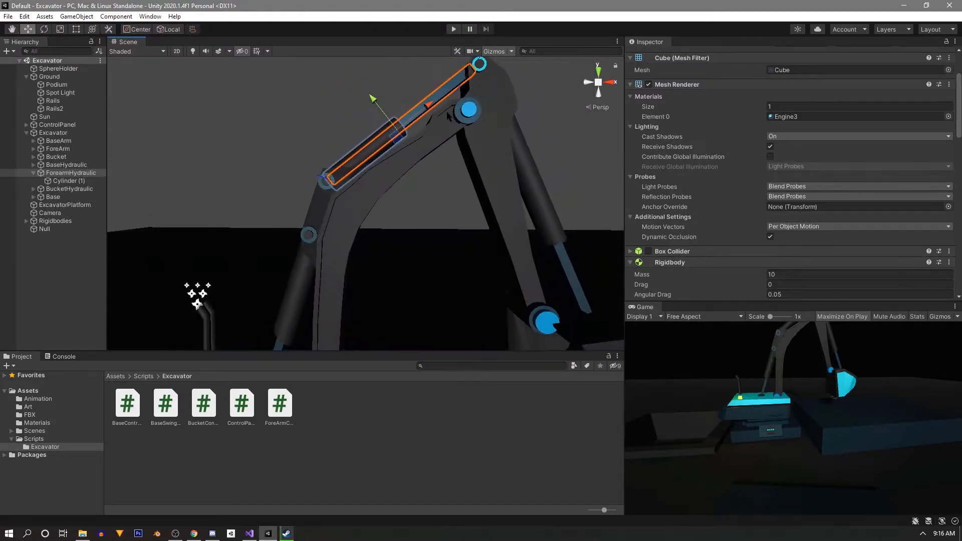
Step: Deselect the forearm hydraulic and examine the whole arm's joints and hydraulic cylinders from the side
left_click(432, 198)
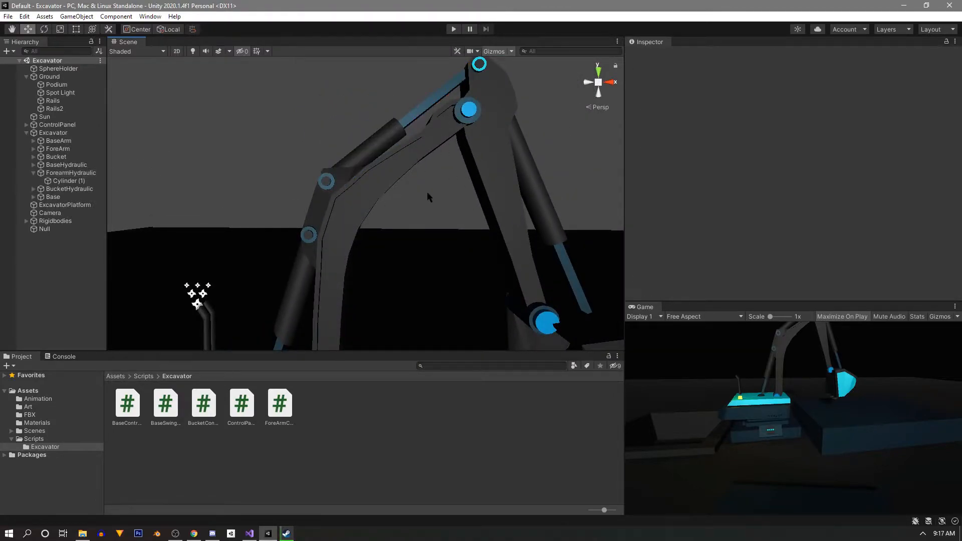
scroll(427, 191, "down", 5)
scroll(417, 213, "up", 2)
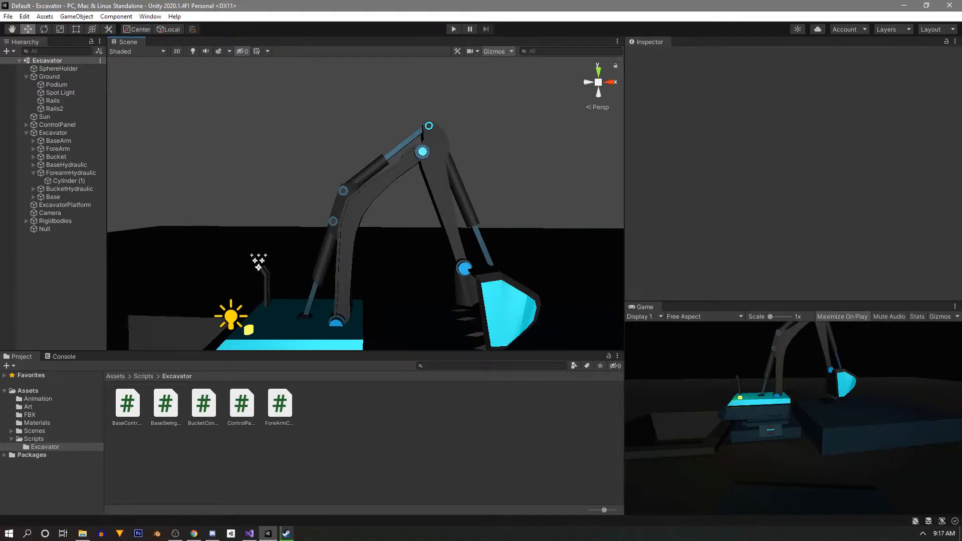
right_click_drag(378, 270, 399, 246)
key("w")
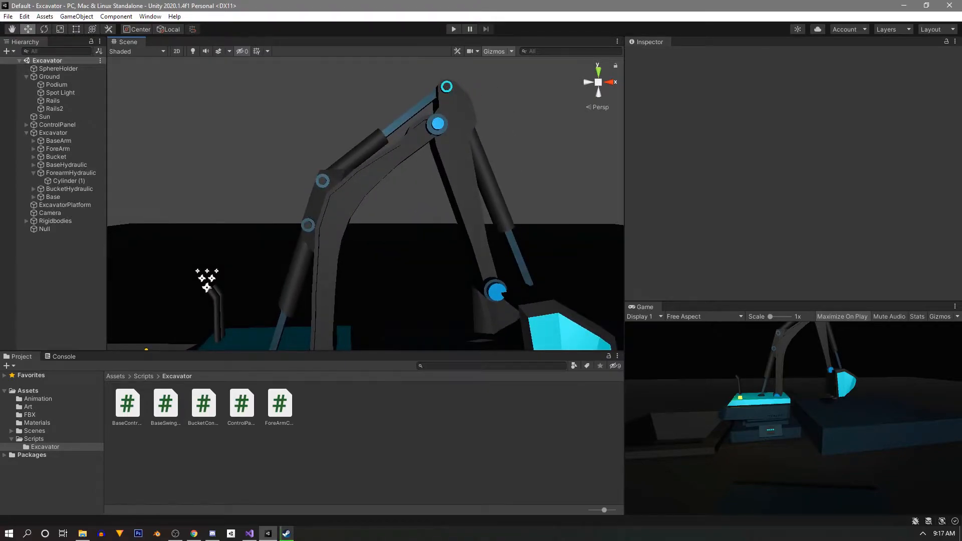
scroll(389, 143, "down", 5)
scroll(389, 143, "up", 3)
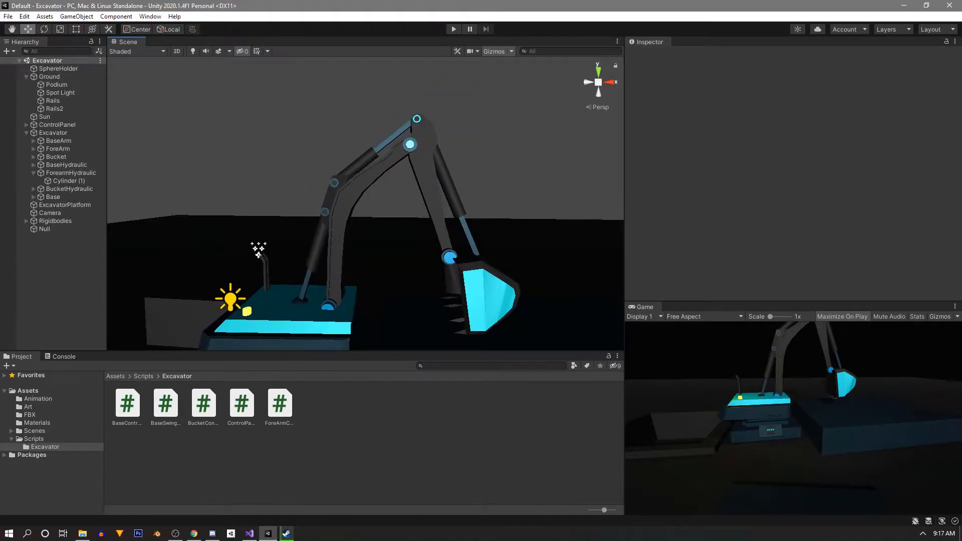
right_click_drag(377, 210, 357, 223)
key("w")
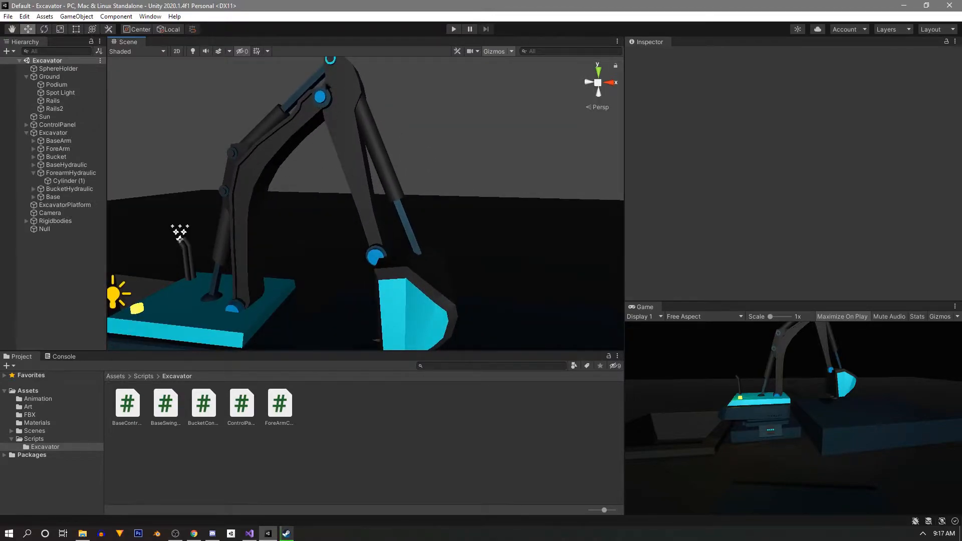
right_click_drag(359, 196, 318, 221)
key("w")
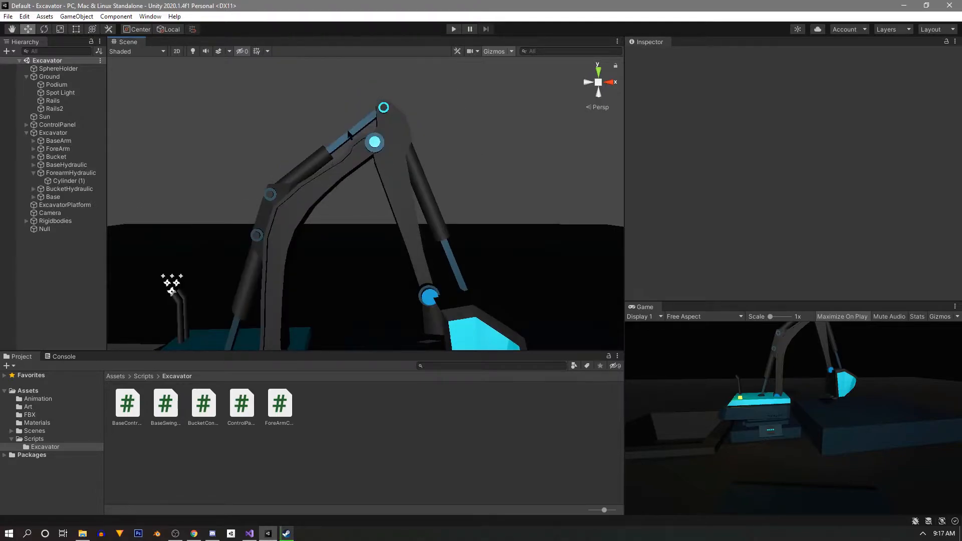
Step: Select ForearmHydraulic, play the scene to check how the cylinder follows the arm, and stop playback
left_click(349, 134)
right_click_drag(440, 113, 408, 101)
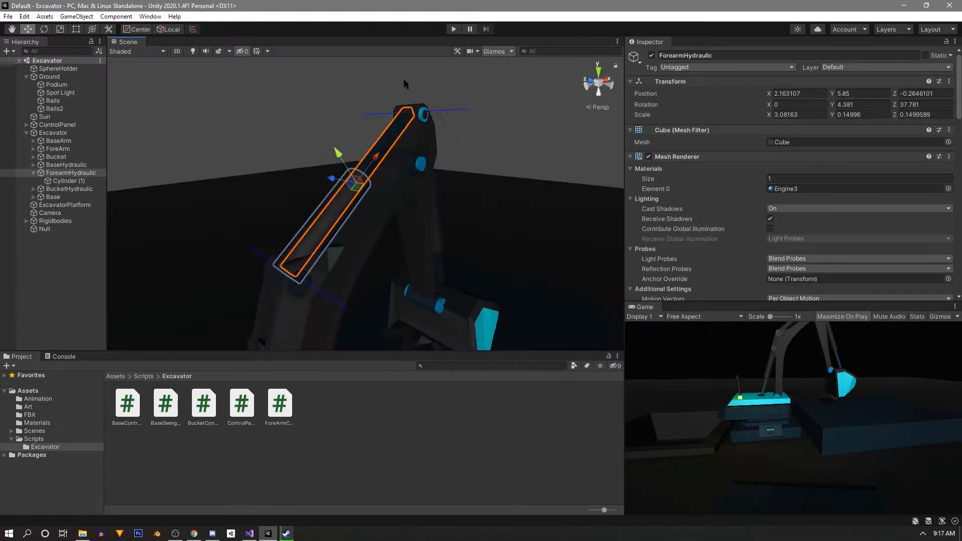
left_click(453, 30)
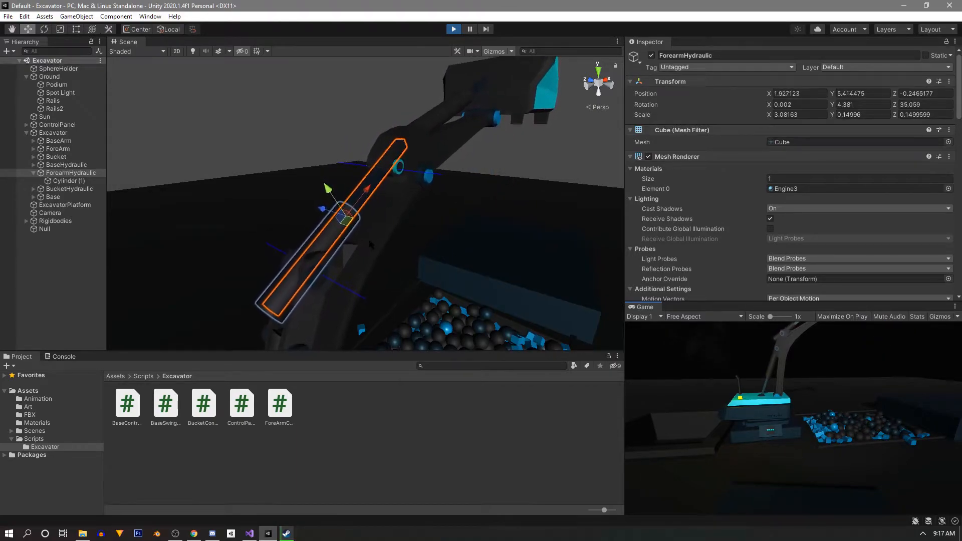
left_click_drag(371, 244, 308, 225, "alt")
right_click_drag(307, 226, 361, 255)
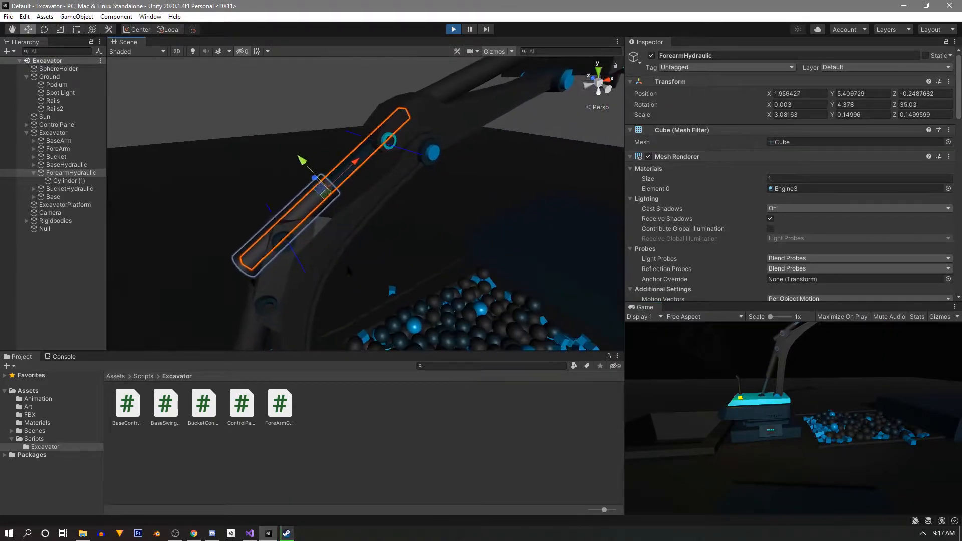
key("ctrl+p")
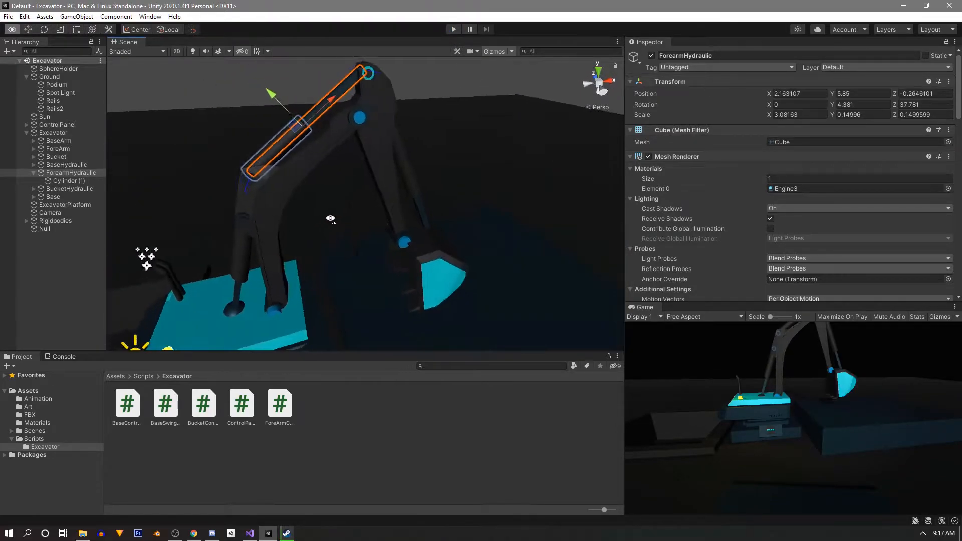
right_click_drag(285, 287, 258, 321)
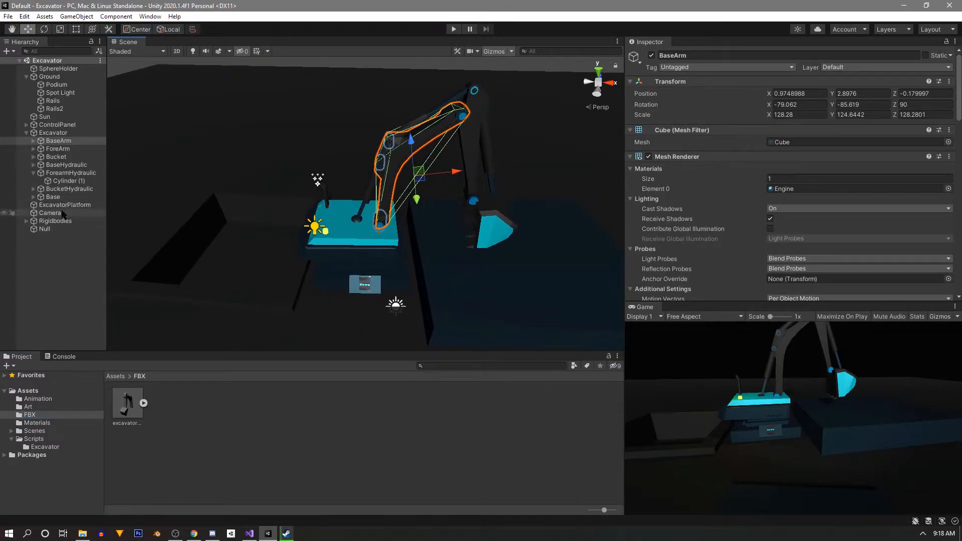
right_click_drag(271, 233, 225, 229)
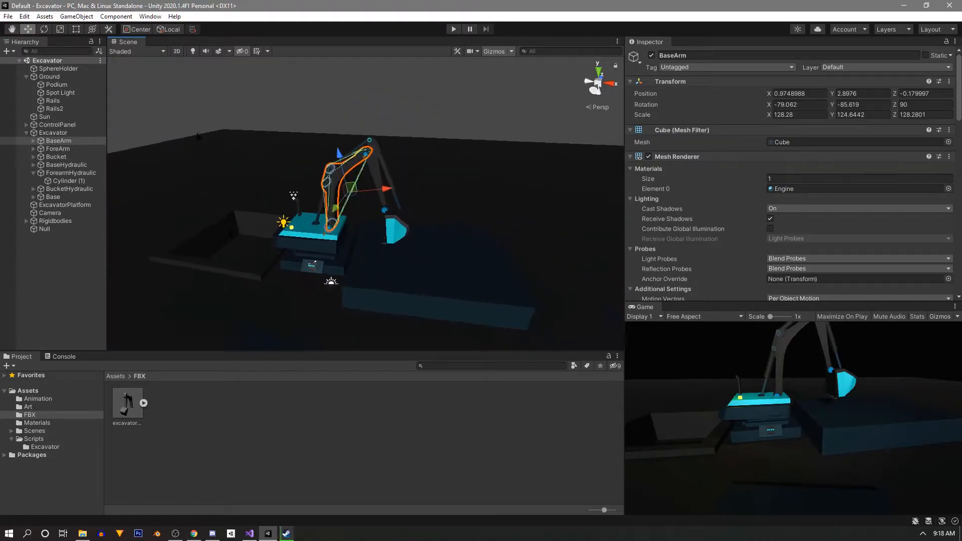
Step: Create a new scene named ExcavtorNEW in the Scenes folder and open it
left_click(22, 392)
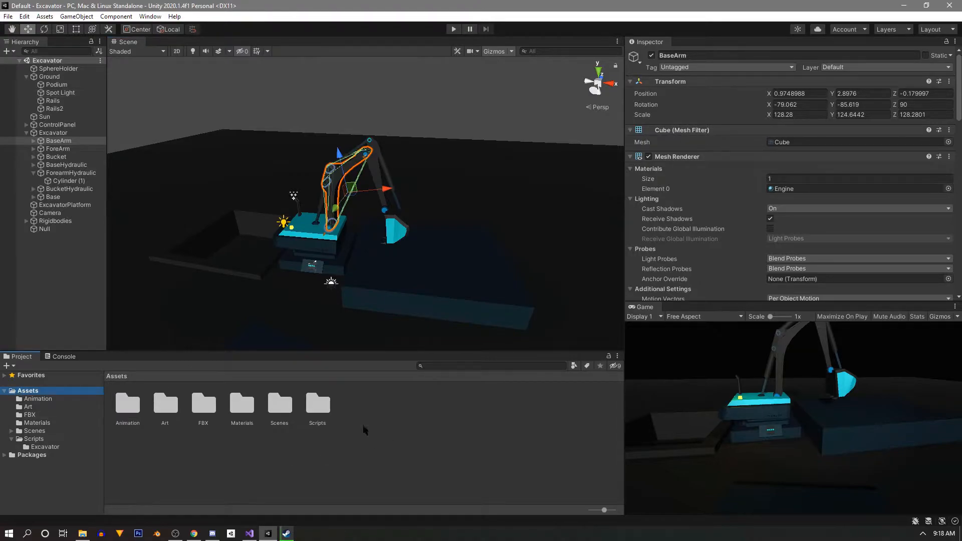
double_click(279, 404)
right_click(286, 415)
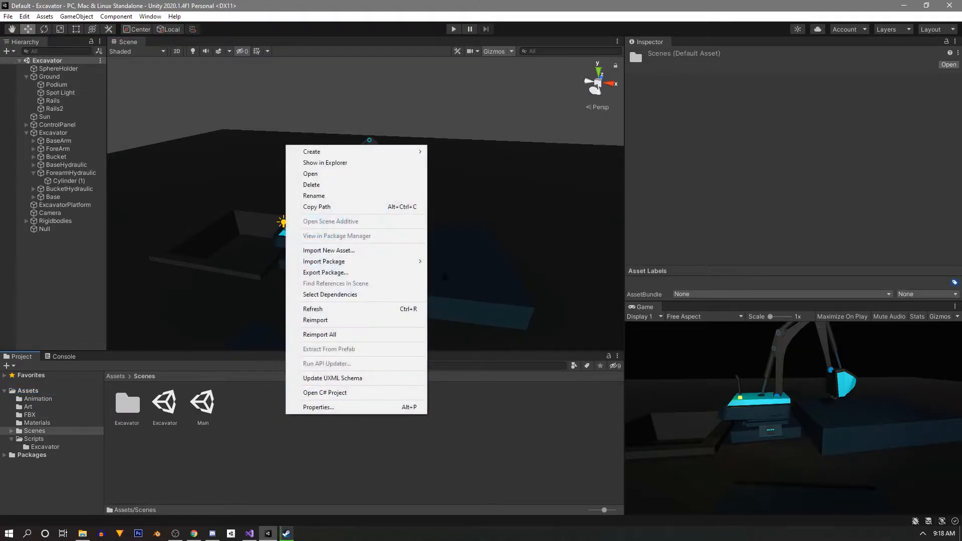
mouse_move(358, 151)
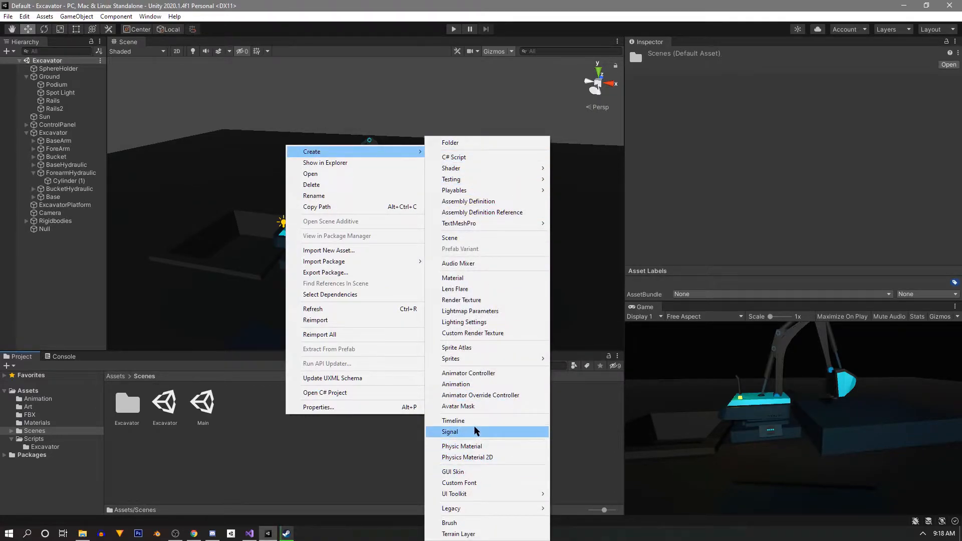
left_click(468, 239)
type("S")
key("BackSpace")
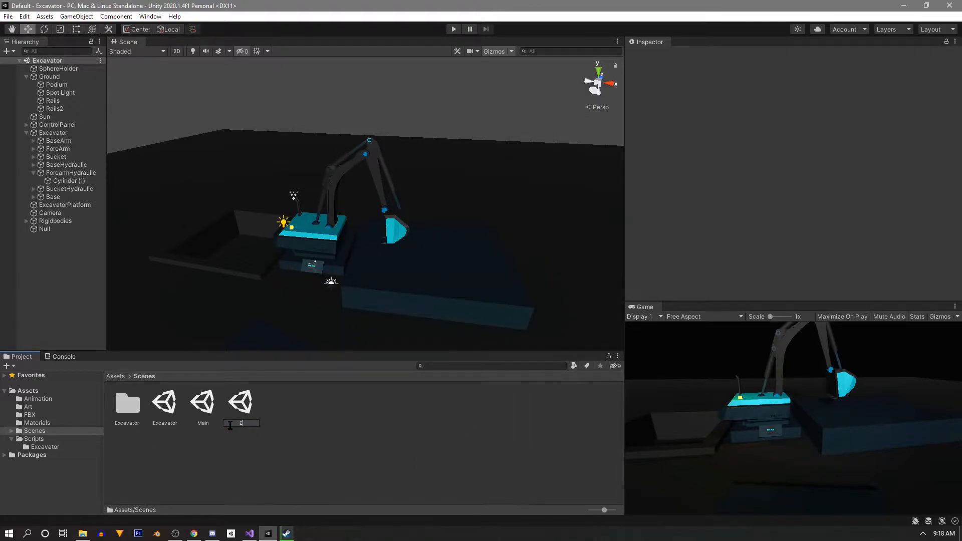
type("ExcavtorNEW")
key("Return")
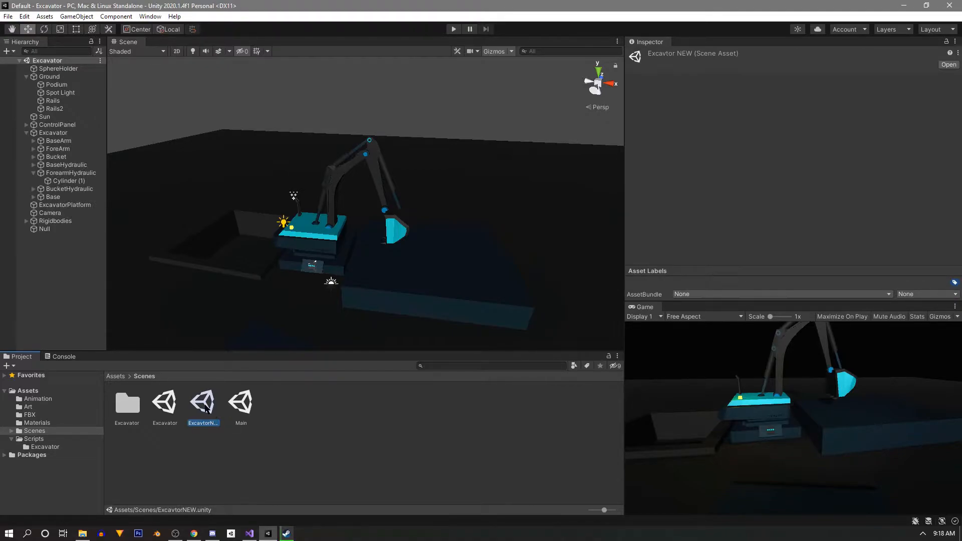
double_click(205, 408)
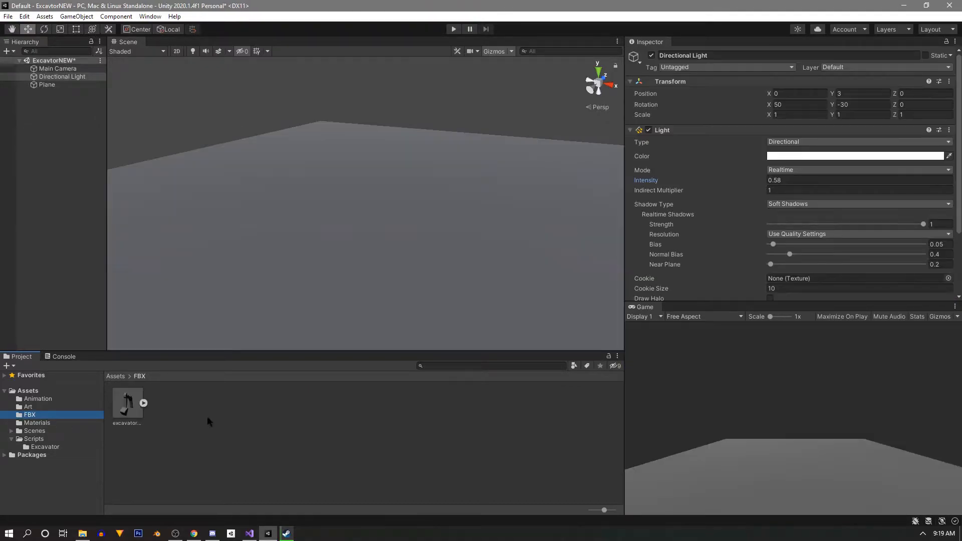
Step: Place the excavator arm model from the FBX folder above the plane at about X 1.2, Y -11.2, Z 46
left_click_drag(128, 403, 295, 229)
right_click_drag(295, 229, 381, 212)
left_click(800, 102)
key("w")
key("a")
left_click_drag(408, 151, 408, 122)
right_click_drag(385, 186, 346, 240)
key("w")
key("s")
right_click_drag(367, 205, 357, 225)
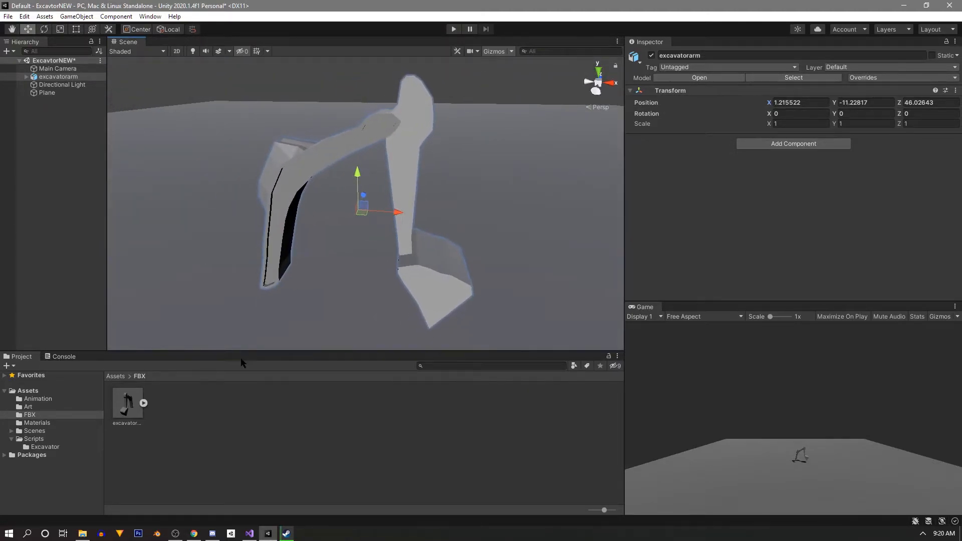
Step: Apply the Engine3 material from the Materials folder to the base arm, forearm and bucket
left_click(28, 407)
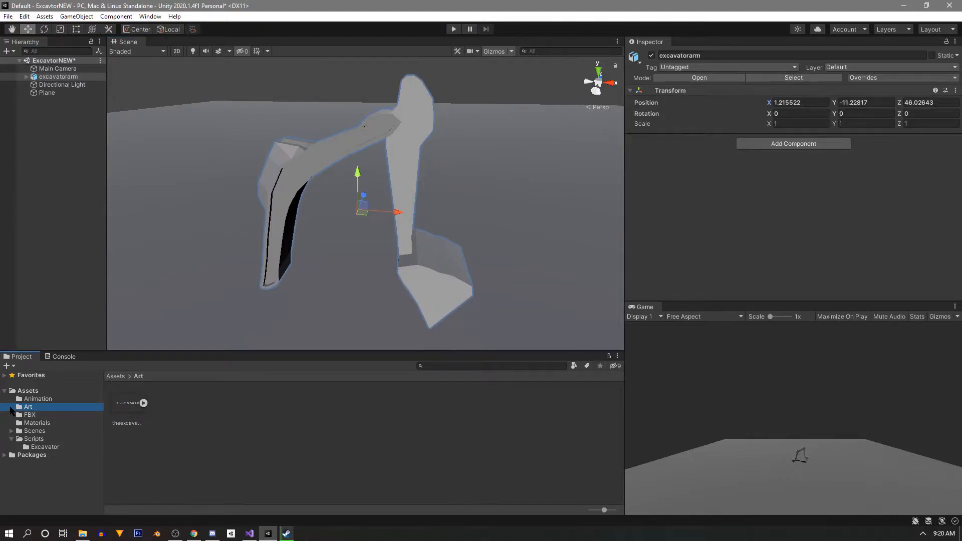
left_click(31, 426)
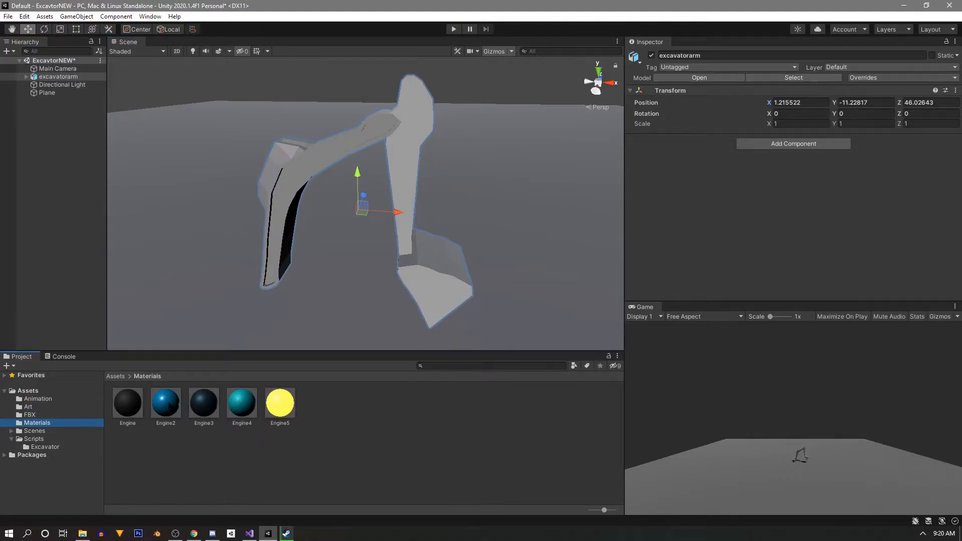
left_click_drag(204, 403, 280, 225)
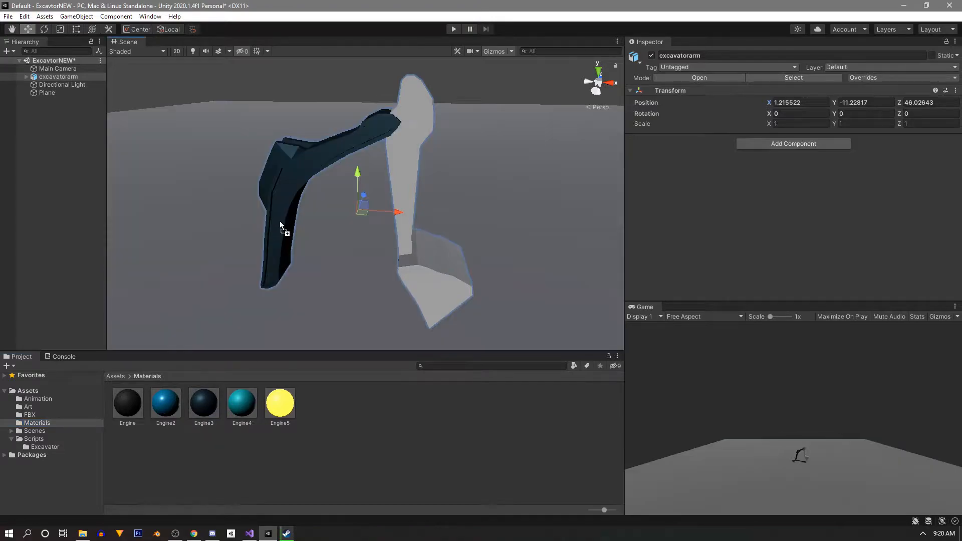
left_click_drag(204, 403, 406, 190)
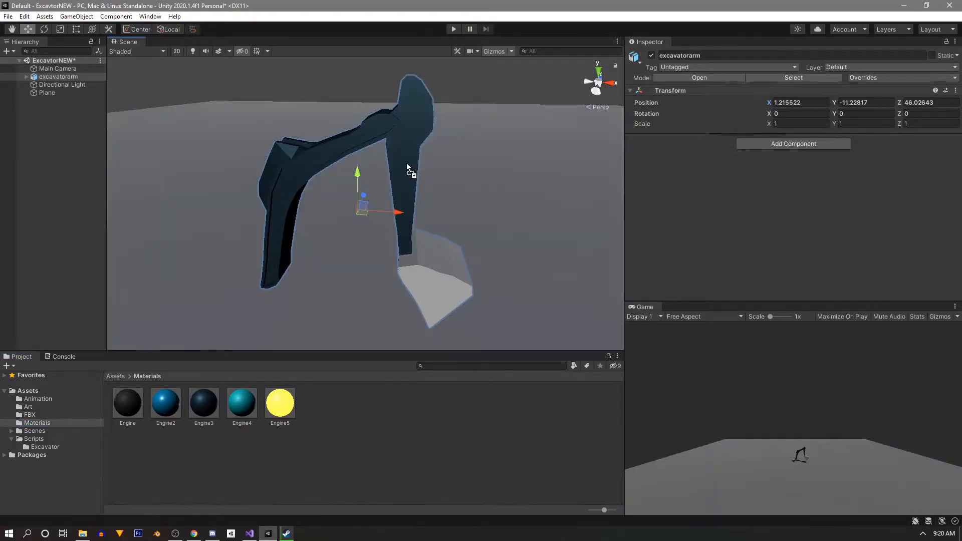
left_click_drag(271, 341, 436, 280)
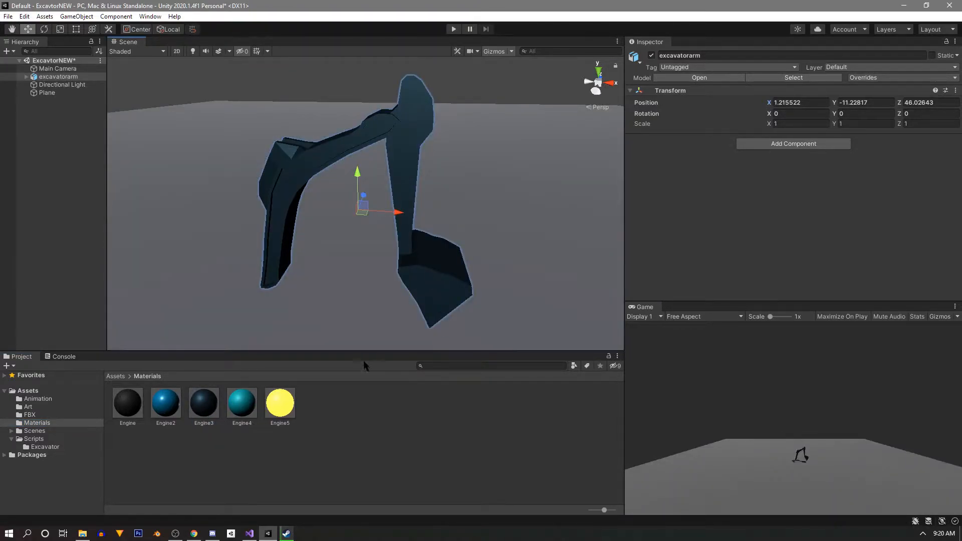
Step: Align the Main Camera with a scene view that frames the whole excavator arm
key("a")
right_click_drag(383, 237, 419, 248)
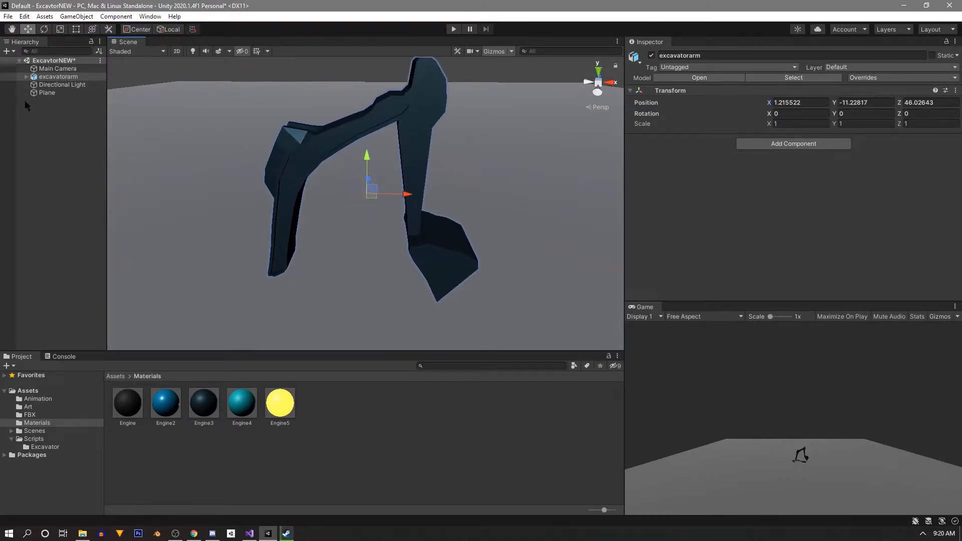
left_click(58, 70)
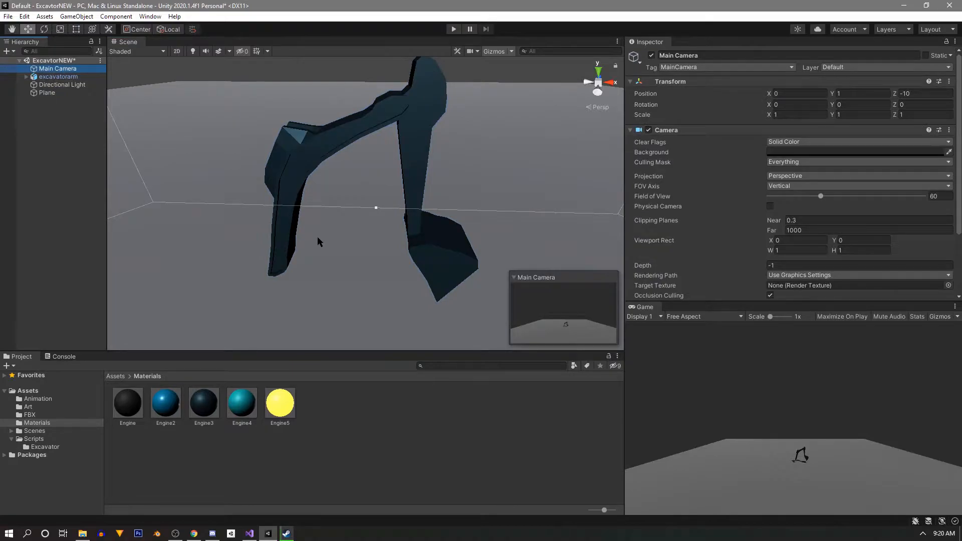
key("ctrl+shift+f")
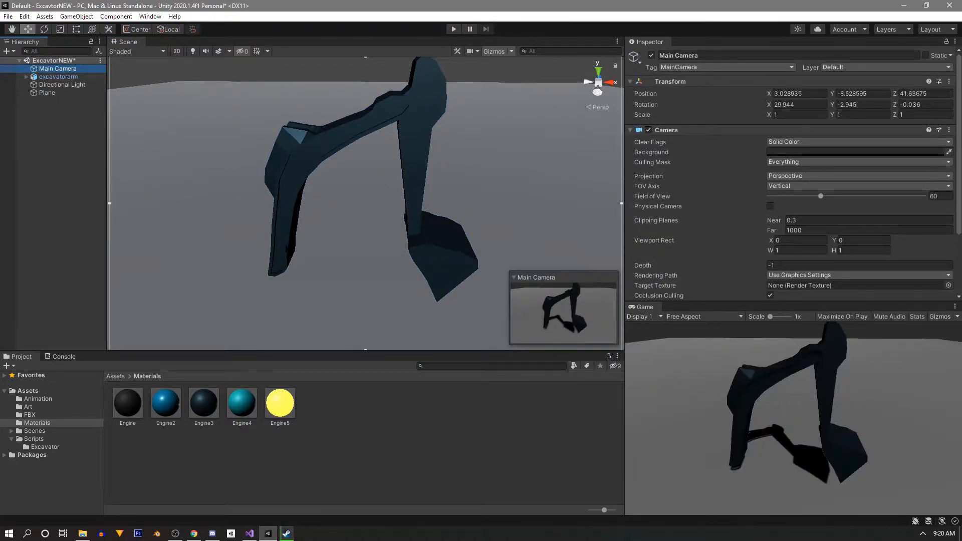
right_click_drag(362, 201, 367, 194)
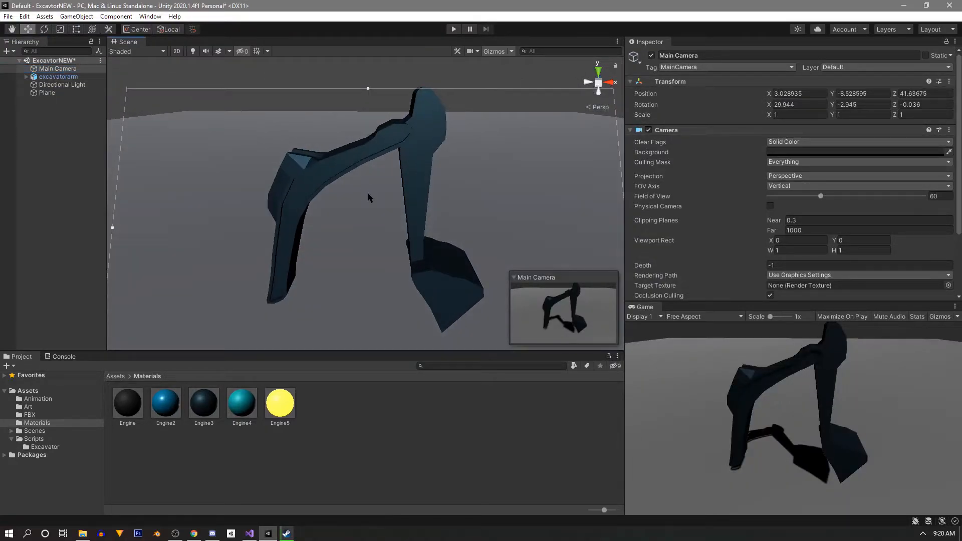
key("ctrl+shift+f")
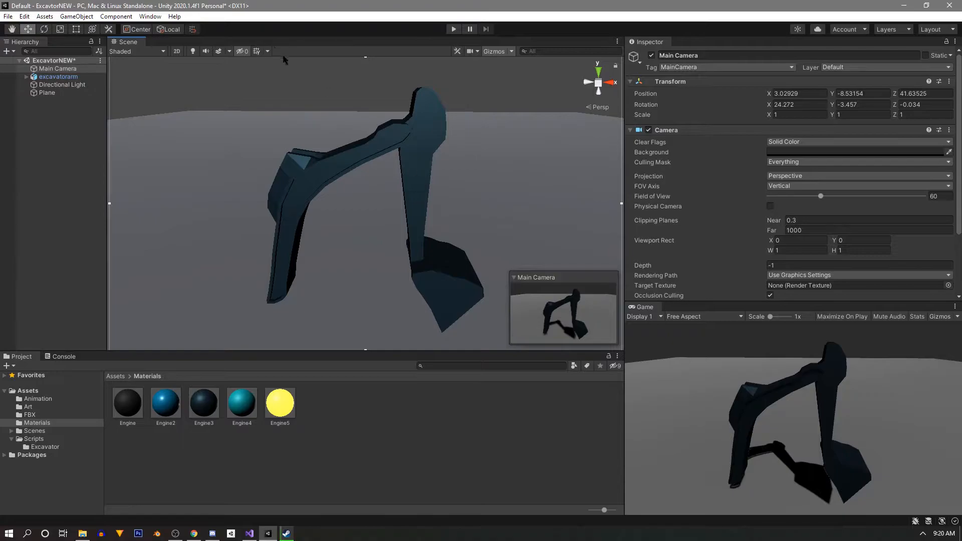
Step: Unpack the excavatorarm prefab in the scene completely and expand it to show its parts
right_click_drag(294, 194, 307, 264)
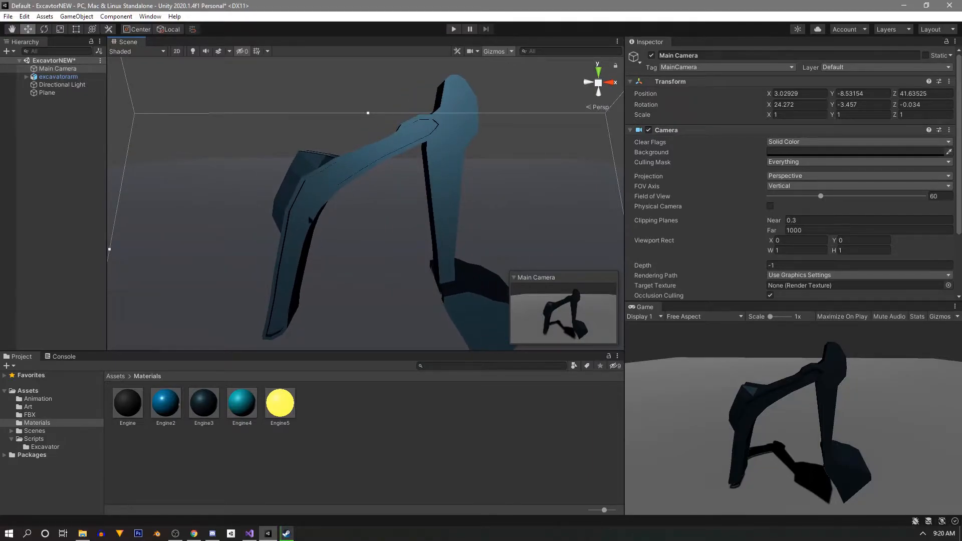
left_click(315, 209)
right_click(57, 77)
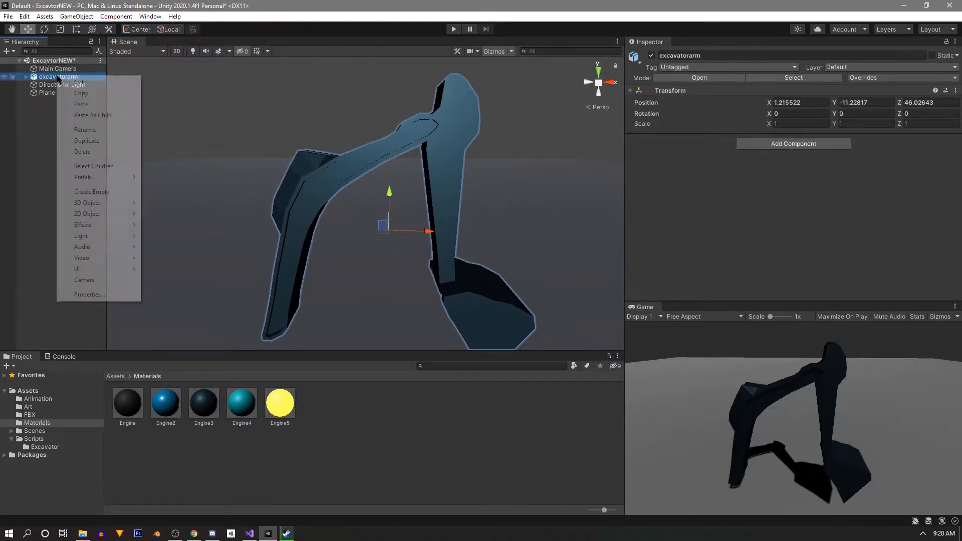
mouse_move(134, 178)
left_click(192, 225)
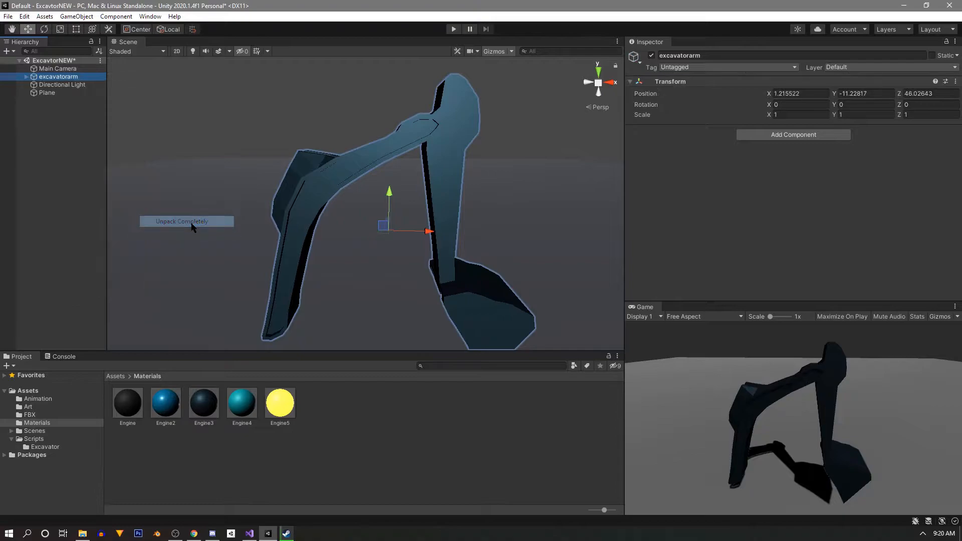
left_click(83, 156)
Step: Add a Mesh Collider component to the base arm, the forearm and the bucket
left_click(334, 163)
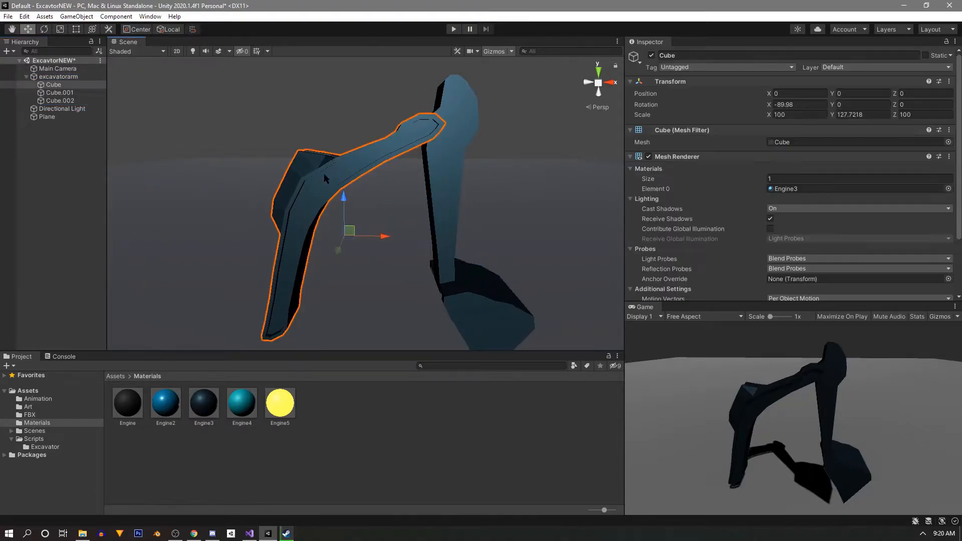
scroll(692, 164, "down", 3)
left_click(788, 289)
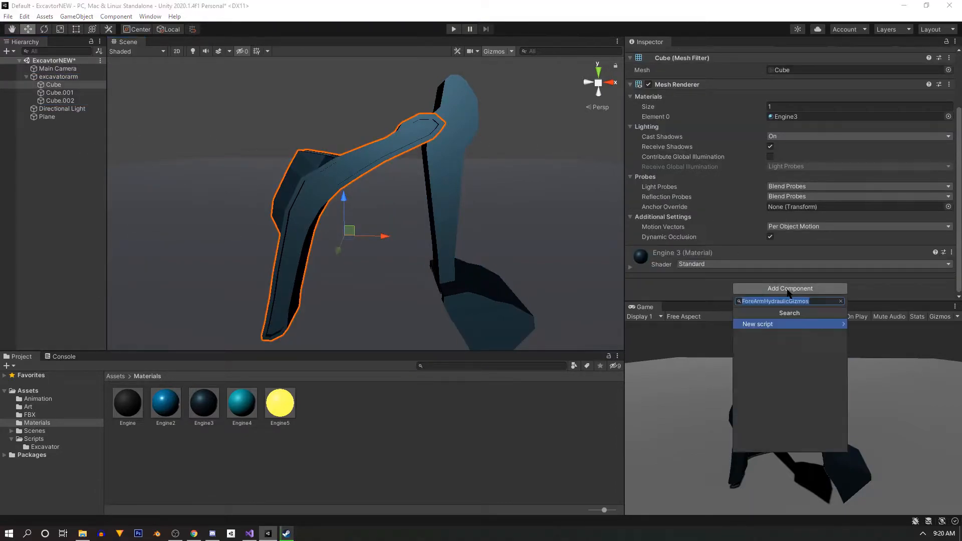
type("mes")
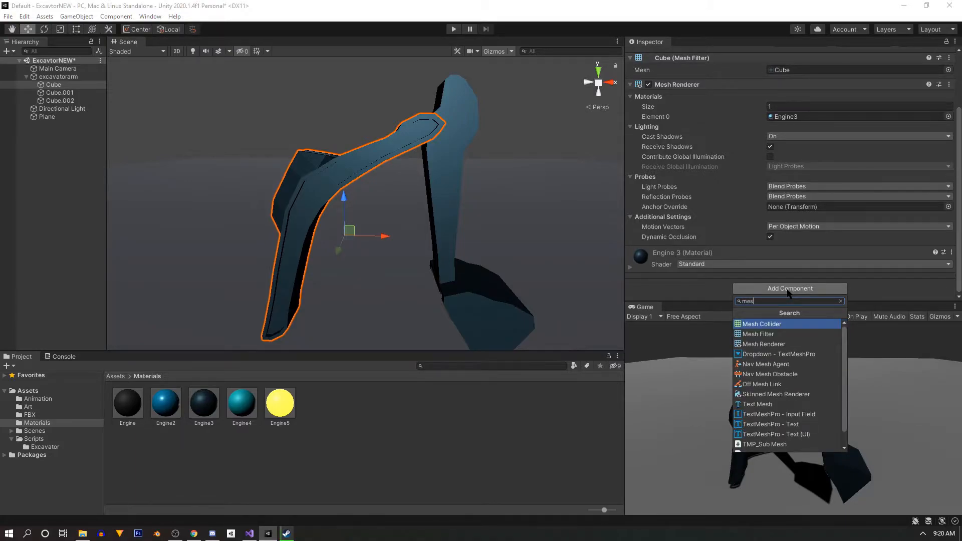
key("Return")
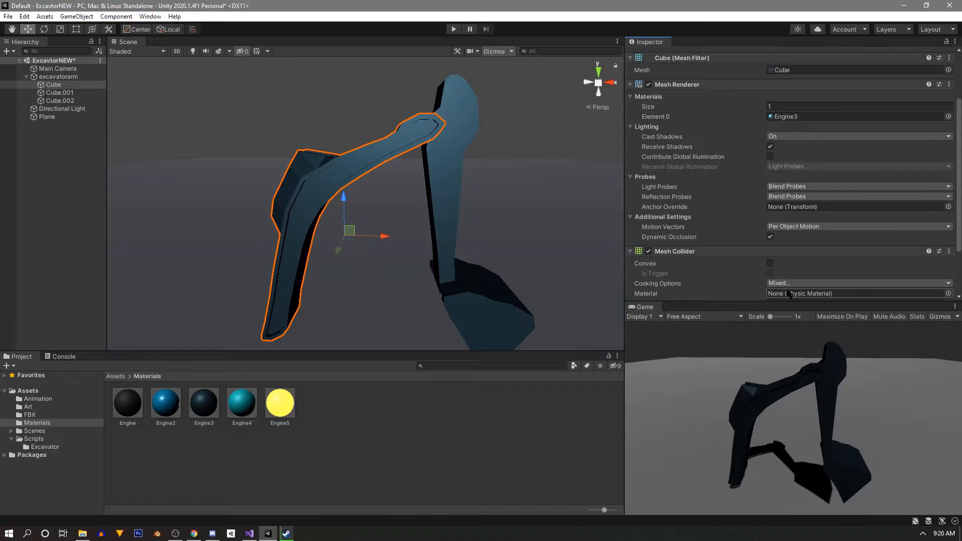
left_click(452, 180)
left_click(782, 289)
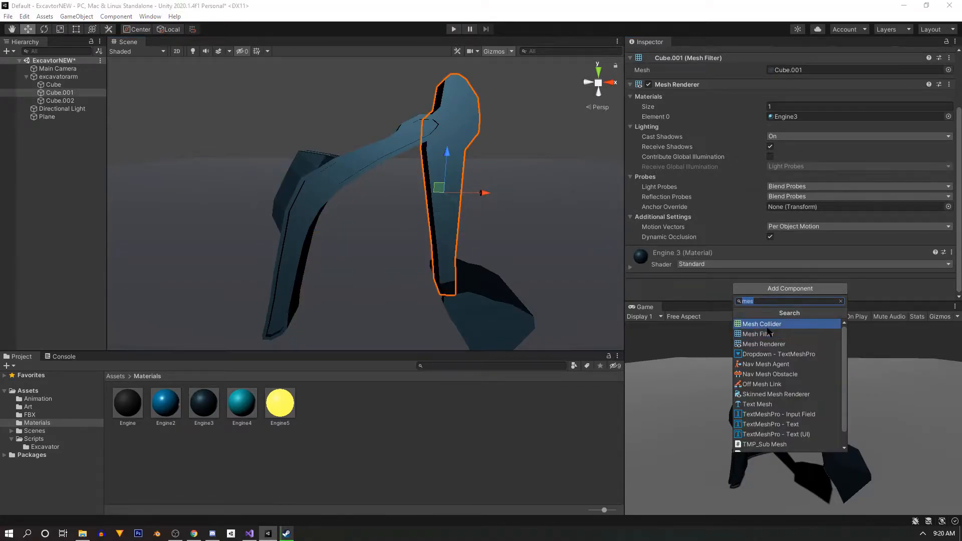
key("Return")
left_click(475, 296)
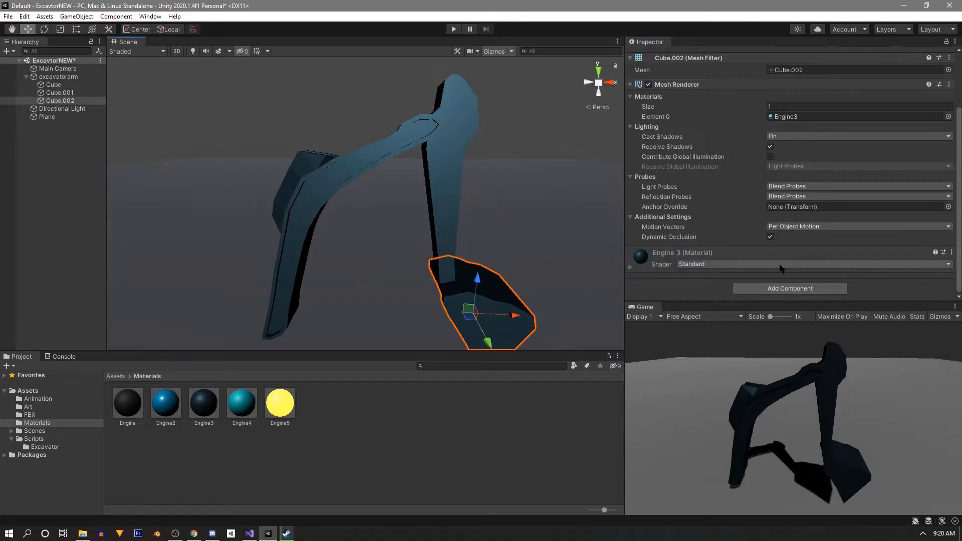
left_click(790, 288)
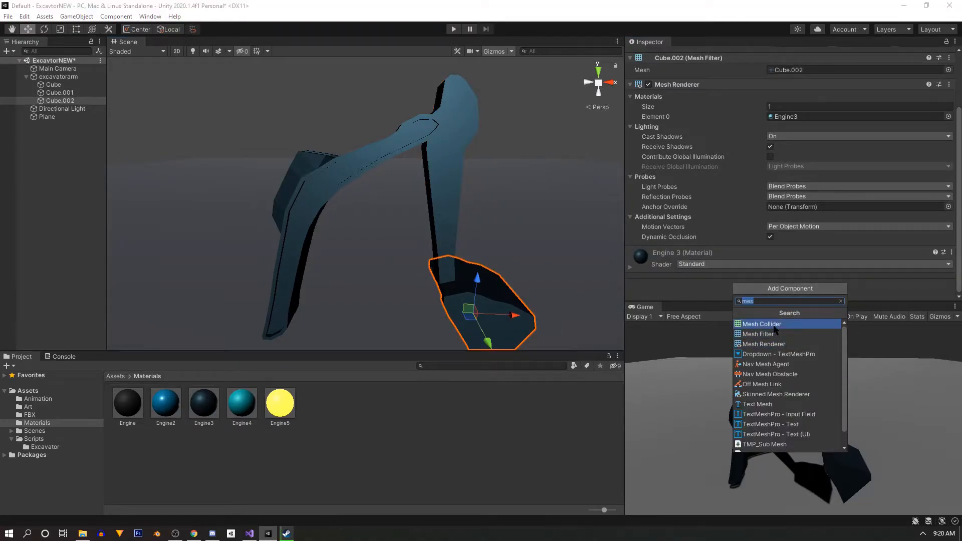
key("Return")
Step: Add a Rigidbody component to the base arm, the forearm and the bucket
mouse_move(515, 209)
right_mouse_down()
mouse_move(483, 206)
mouse_move(508, 213)
right_mouse_up()
key("s")
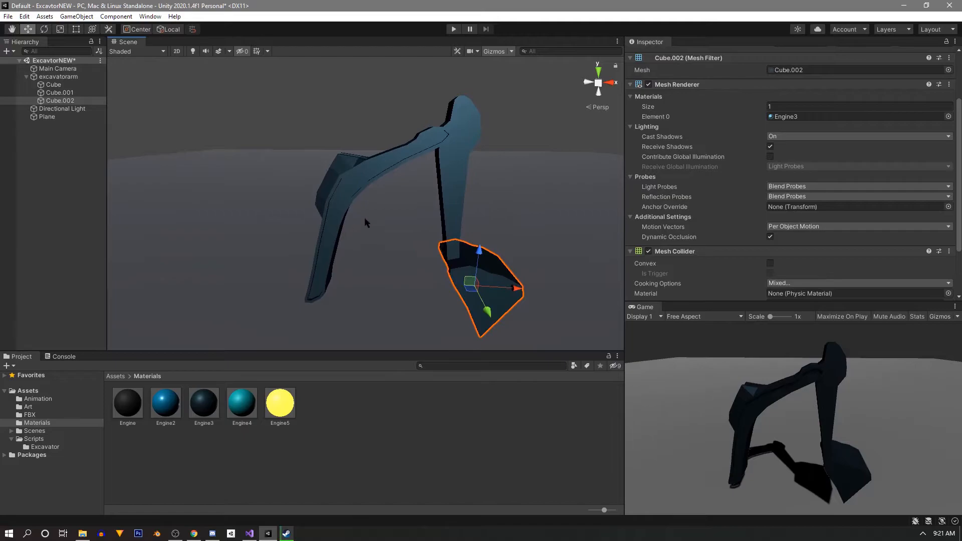
left_click(355, 184)
scroll(752, 238, "down", 3)
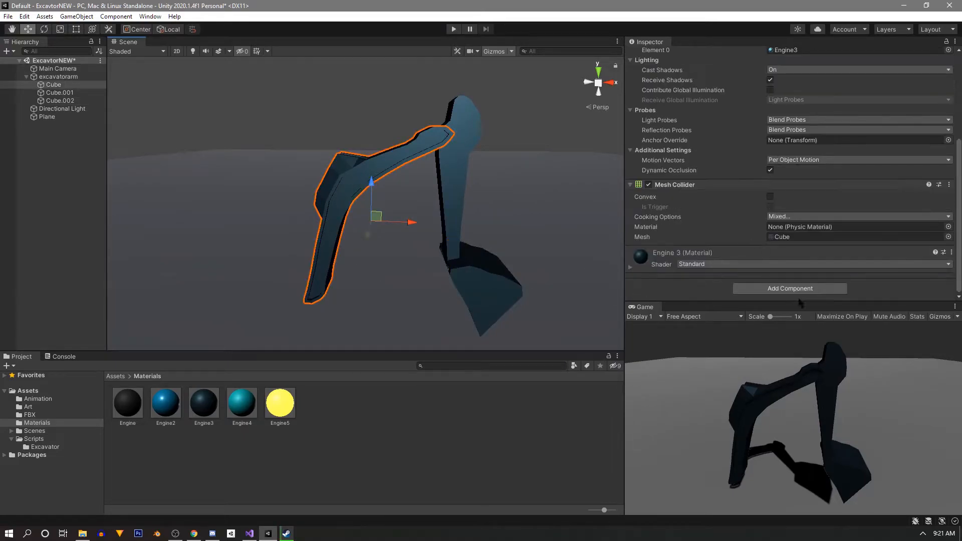
left_click(792, 290)
type("r")
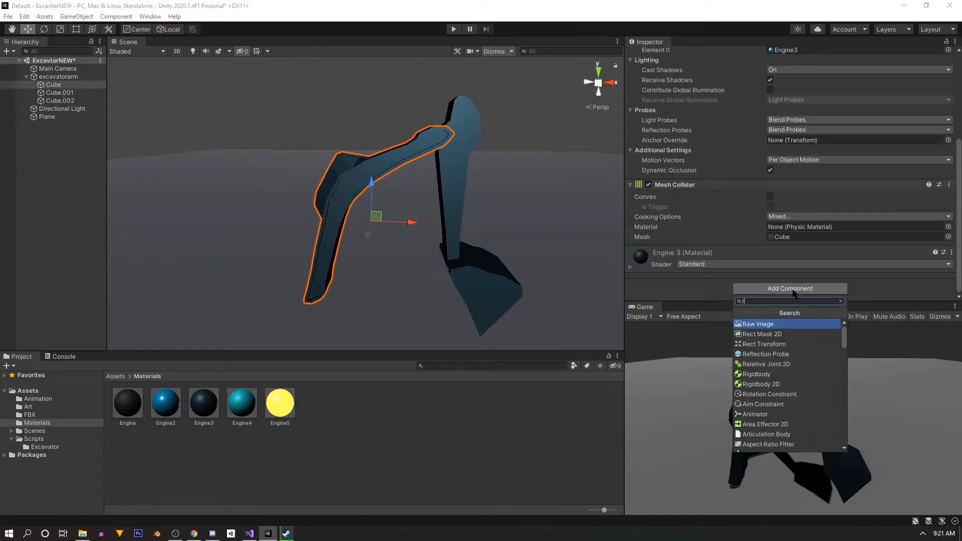
left_click(790, 375)
left_click(447, 181)
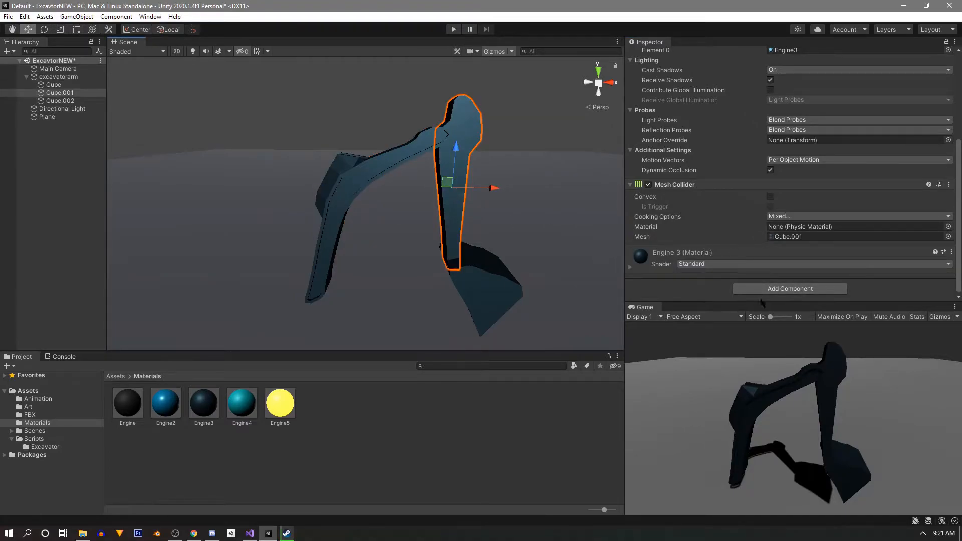
left_click(771, 289)
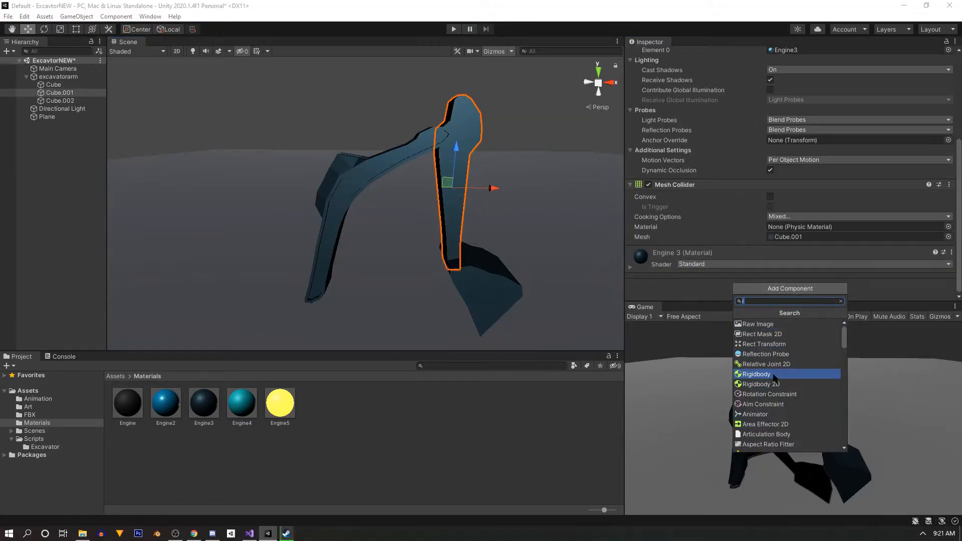
left_click(757, 375)
left_click(489, 282)
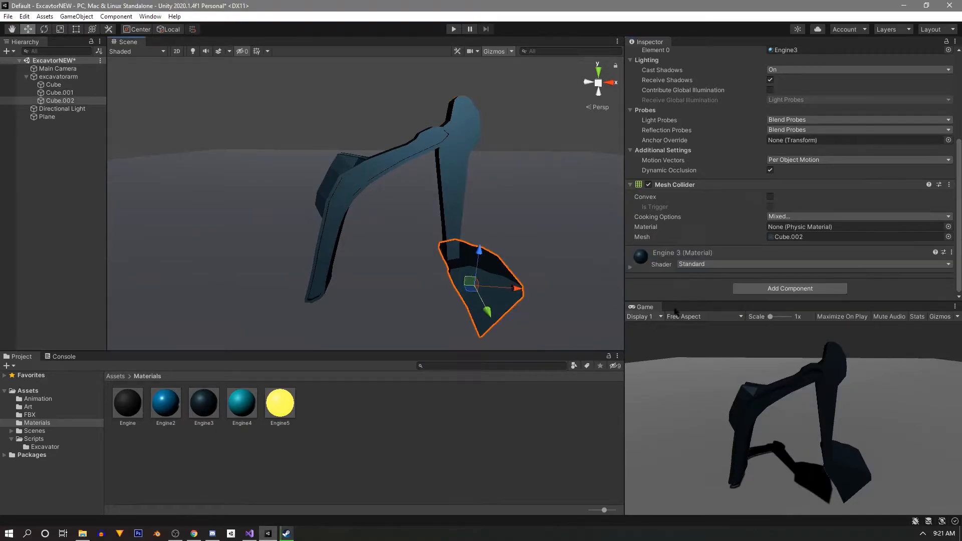
left_click(804, 291)
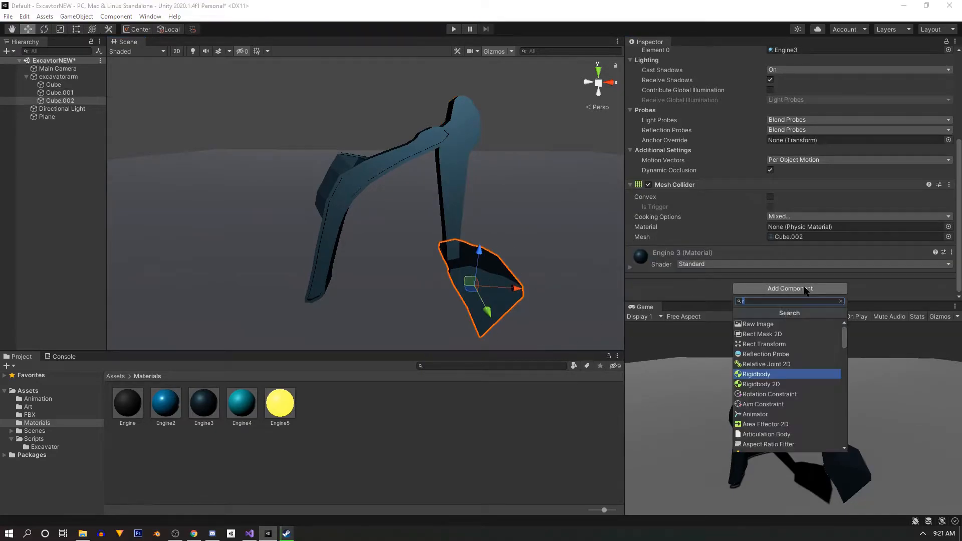
left_click(794, 375)
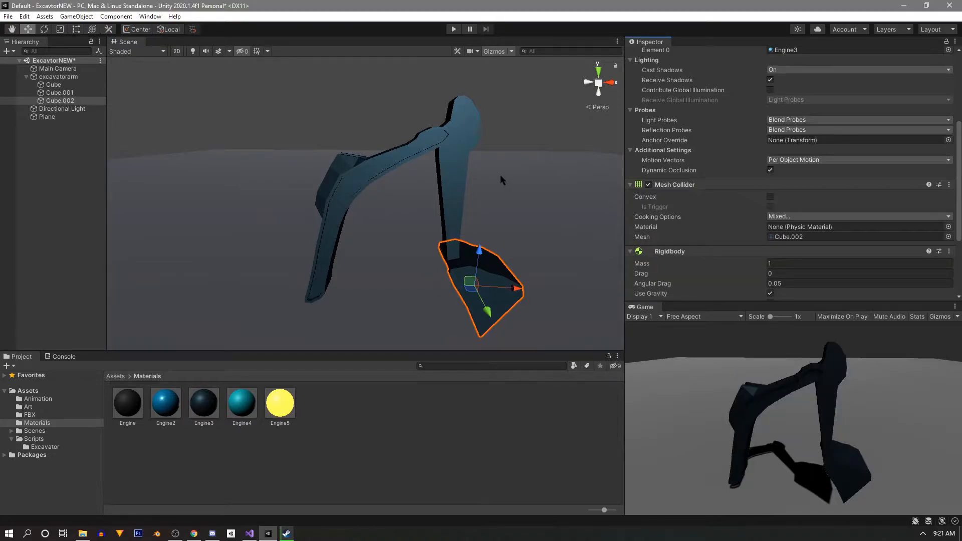
Step: Play the scene briefly to test the physics of the three arm parts
right_click_drag(492, 203, 507, 216)
left_click_drag(480, 210, 451, 165, "alt")
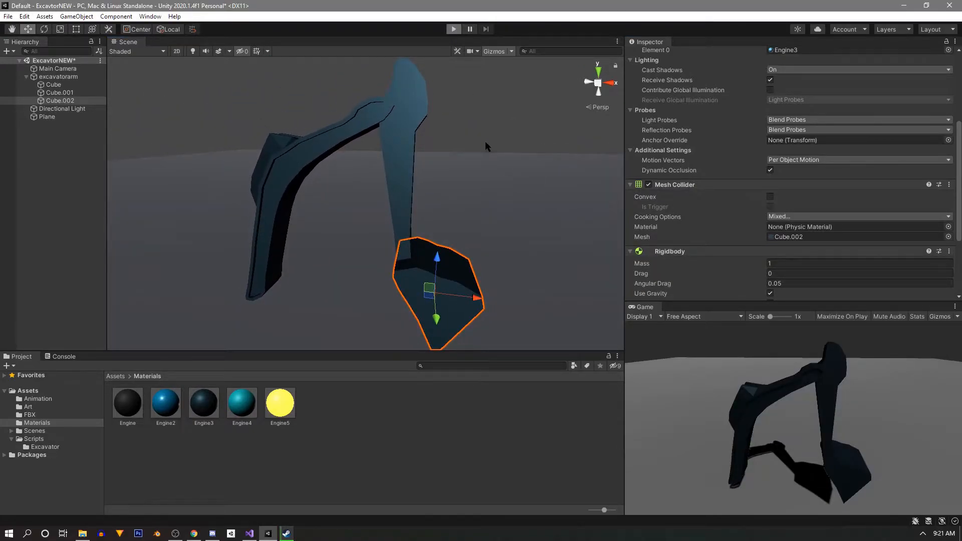
key("ctrl+p")
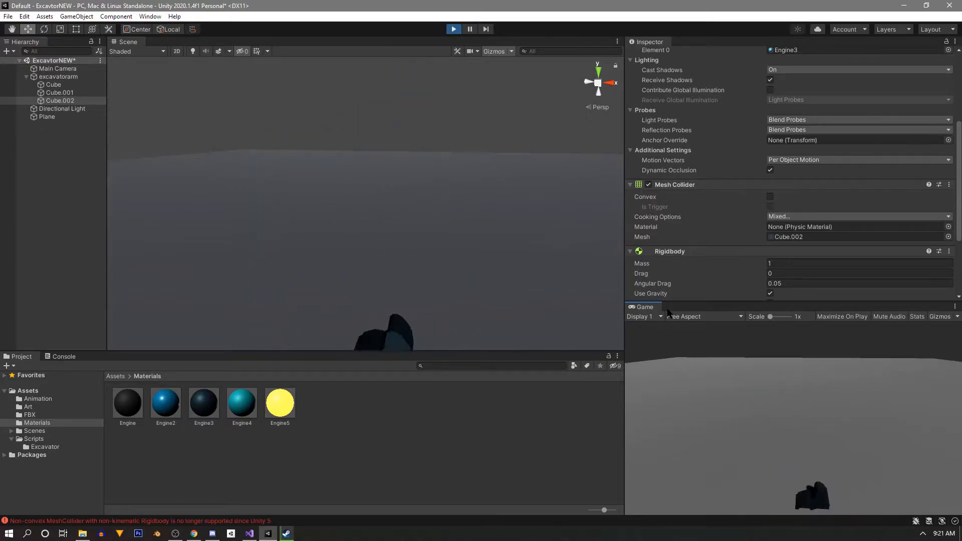
left_click(454, 29)
Step: Make the mesh colliders of the base arm, forearm and bucket convex and test the scene in play mode
left_click_drag(451, 111, 378, 207, "alt")
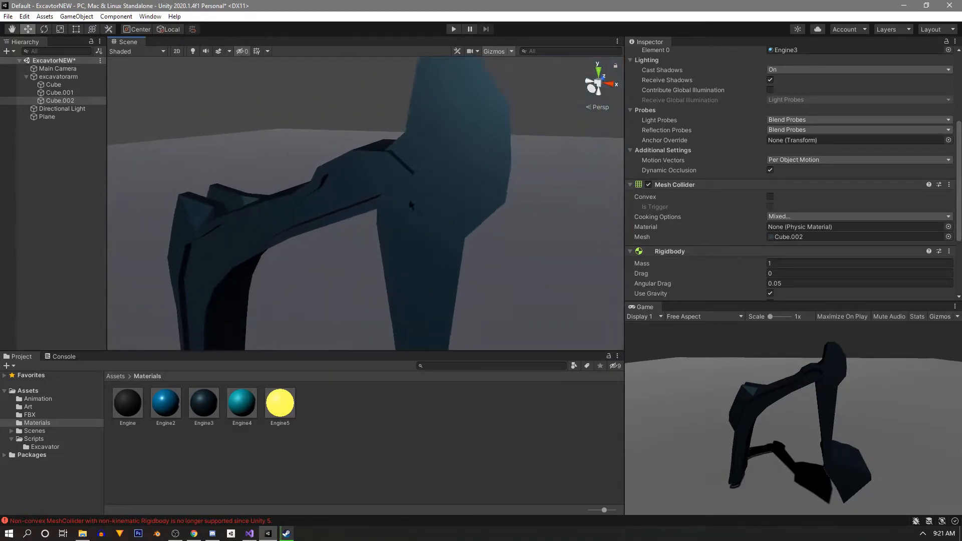
left_click(378, 208)
left_click(770, 196)
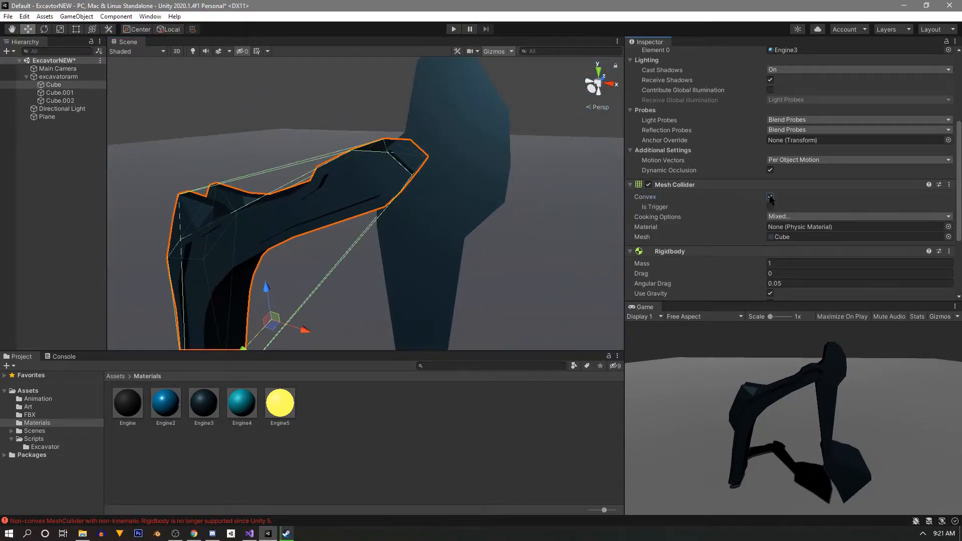
left_click(461, 196)
left_click(770, 196)
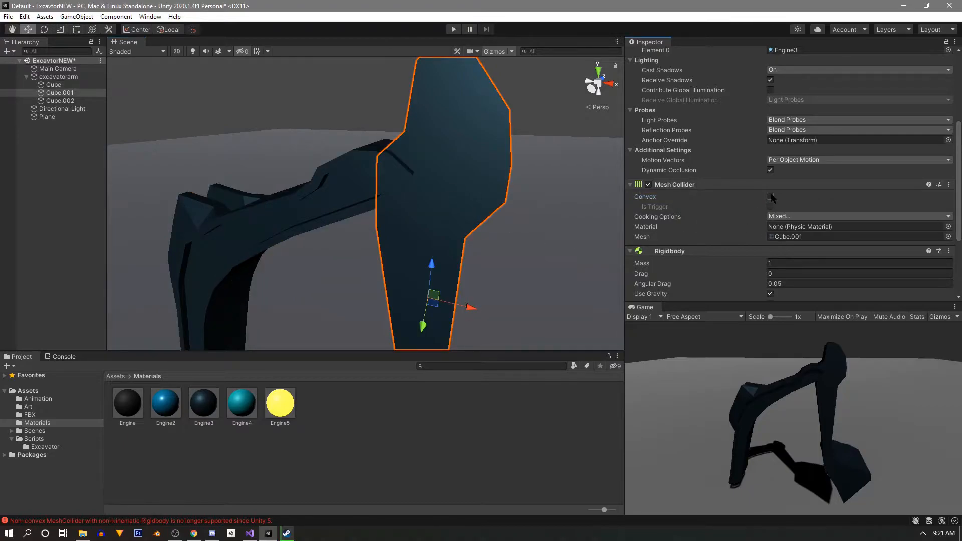
left_click_drag(522, 214, 506, 276, "alt")
left_click(503, 303)
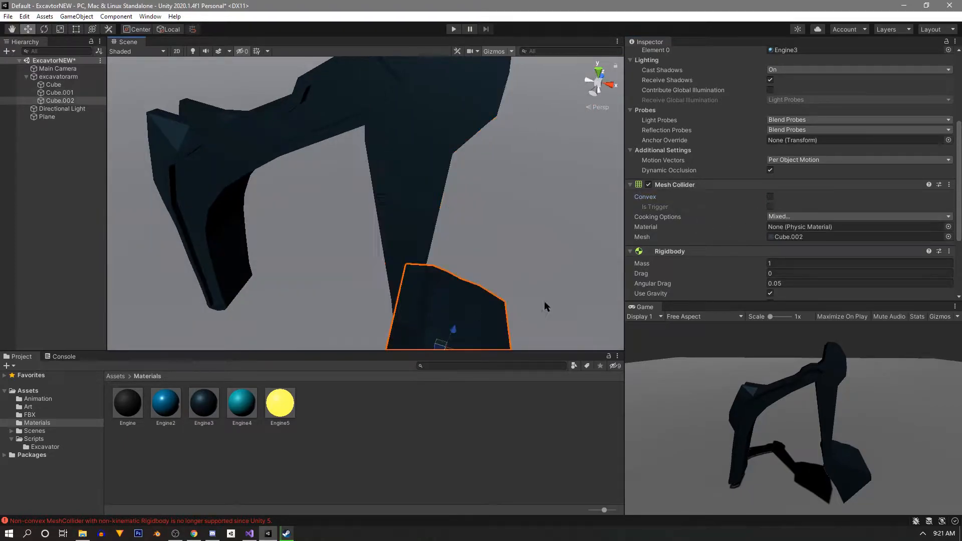
left_click(771, 197)
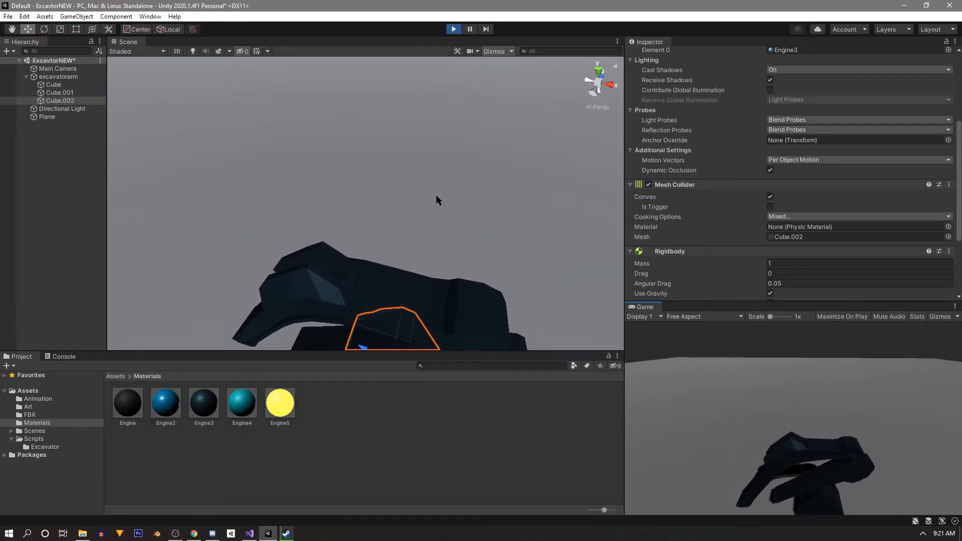
left_click(454, 29)
Step: Create a cube near the foot of the base arm and scale it up into a large block
right_click_drag(409, 190, 406, 215)
key("s")
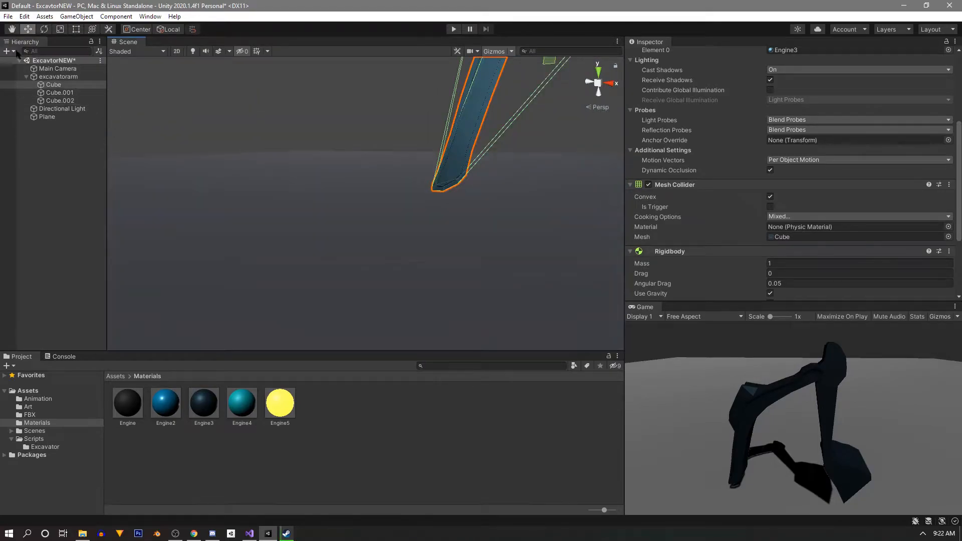
left_click(7, 50)
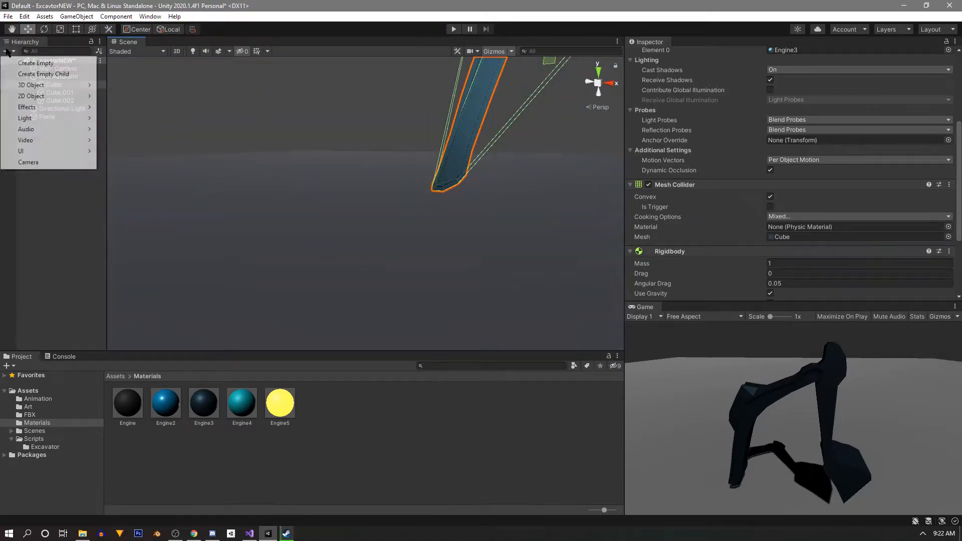
mouse_move(56, 89)
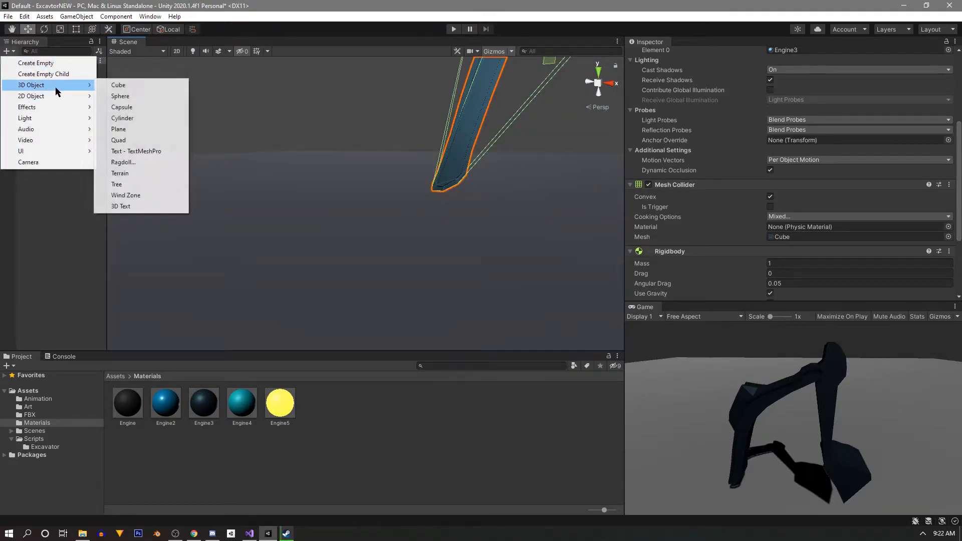
left_click(141, 89)
key("r")
left_click_drag(365, 205, 401, 216)
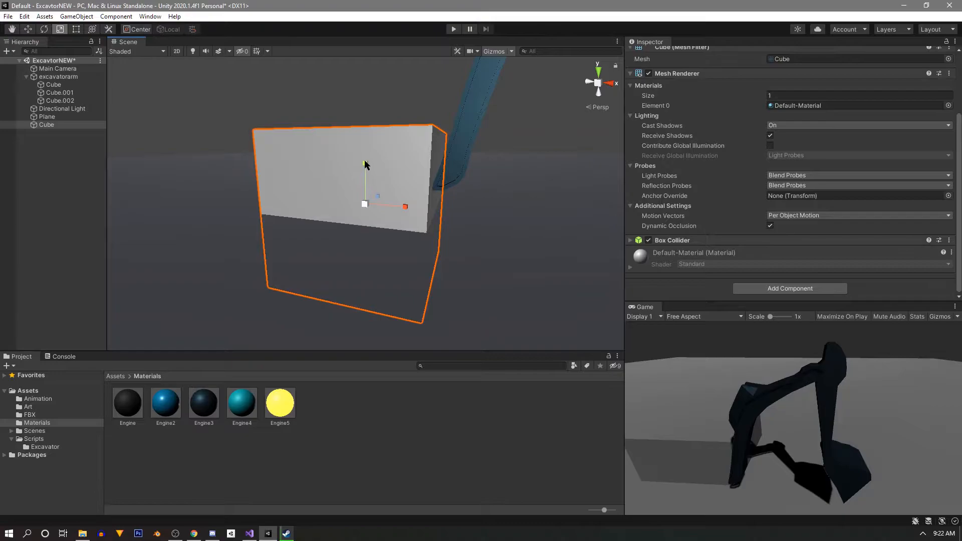
mouse_move(365, 166)
left_mouse_down()
mouse_move(370, 221)
mouse_move(414, 239)
mouse_move(385, 206)
mouse_move(376, 162)
left_mouse_up()
Step: Place the block beneath the foot of the base arm and apply the Engine4 material to it
key("w")
right_click_drag(498, 150, 358, 170)
left_click_drag(249, 388, 436, 221)
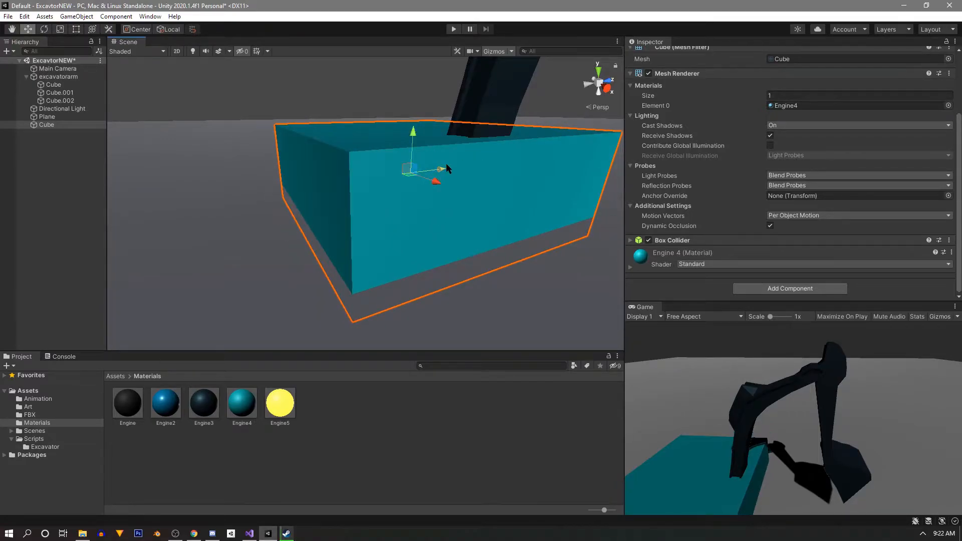
Step: Raise the whole excavatorarm object slightly relative to the base block
right_click_drag(361, 146, 59, 83)
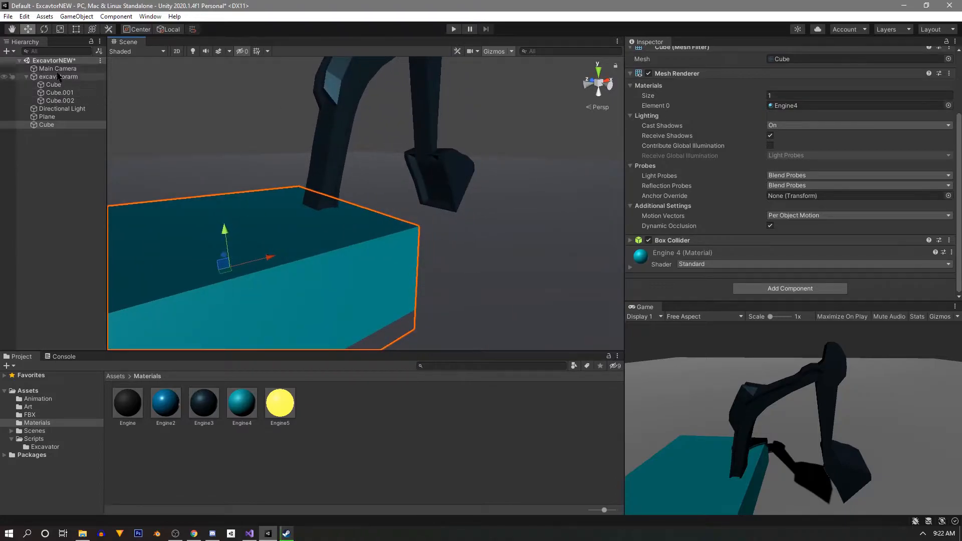
left_click(59, 76)
right_click_drag(407, 122, 411, 159)
key("s")
left_click_drag(377, 131, 384, 123, "ctrl")
Step: Add a Hinge Joint component to the base arm
right_click_drag(324, 189, 481, 275)
key("w")
left_click(362, 188)
scroll(702, 180, "down", 10)
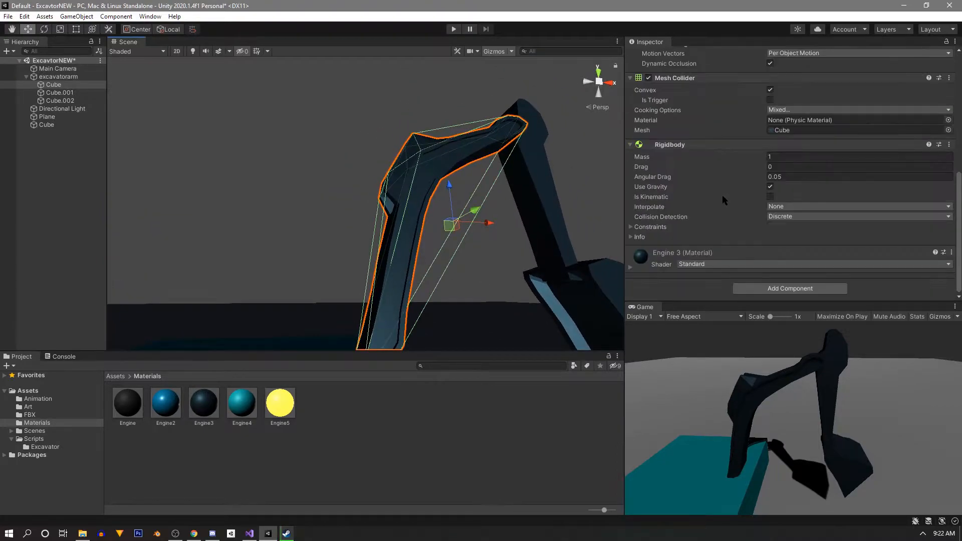
left_click(770, 291)
type("r")
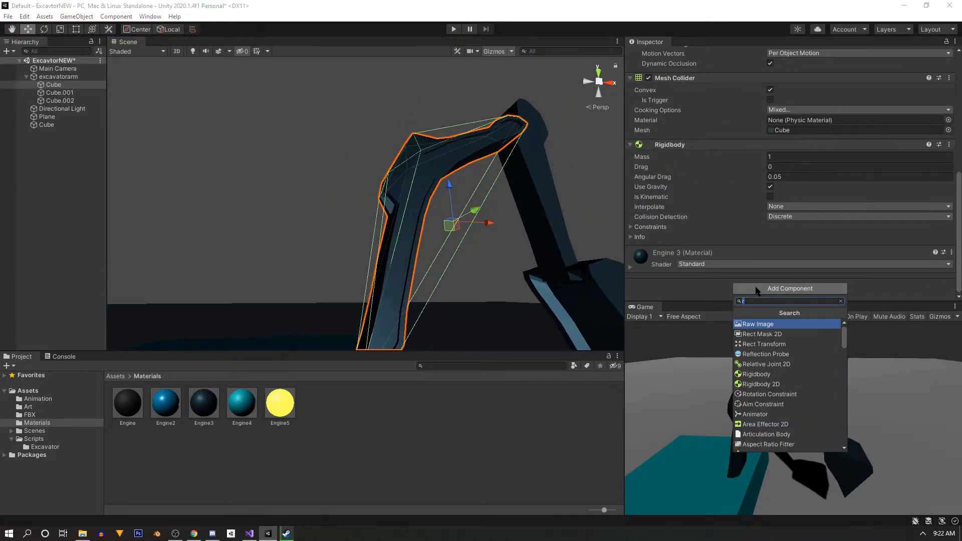
key("BackSpace")
type("hin")
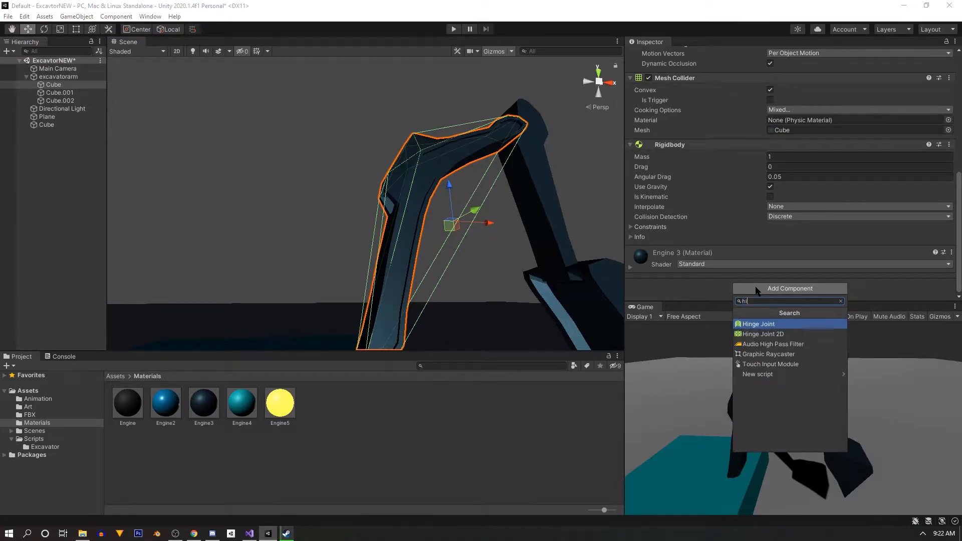
left_click(774, 325)
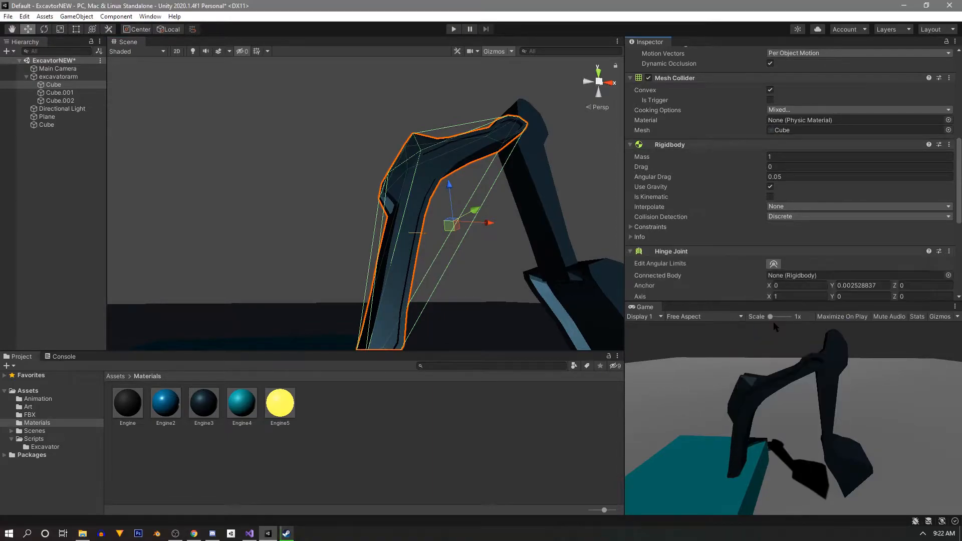
Step: Set the base arm's Hinge Joint axis to X 0, Y 1, Z 0
right_click_drag(485, 262, 323, 204)
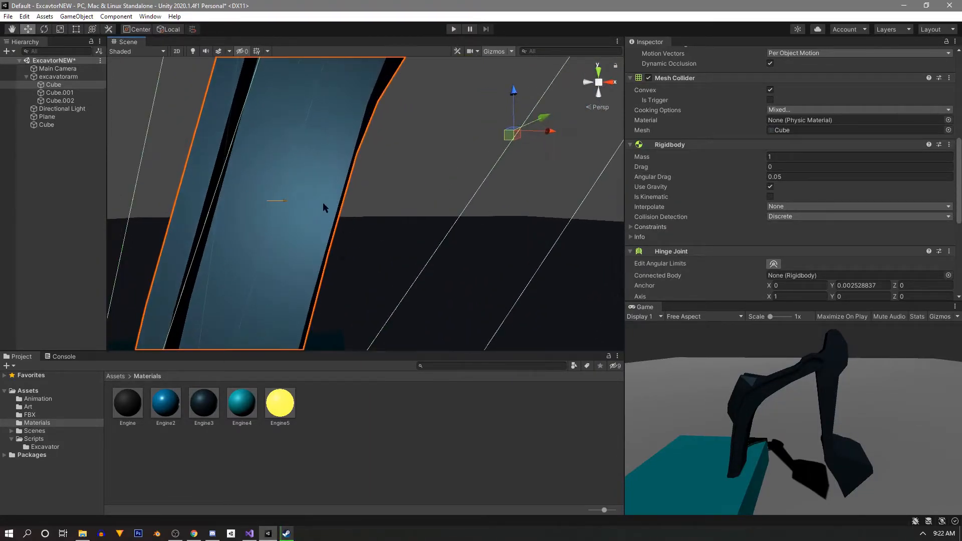
scroll(747, 231, "down", 3)
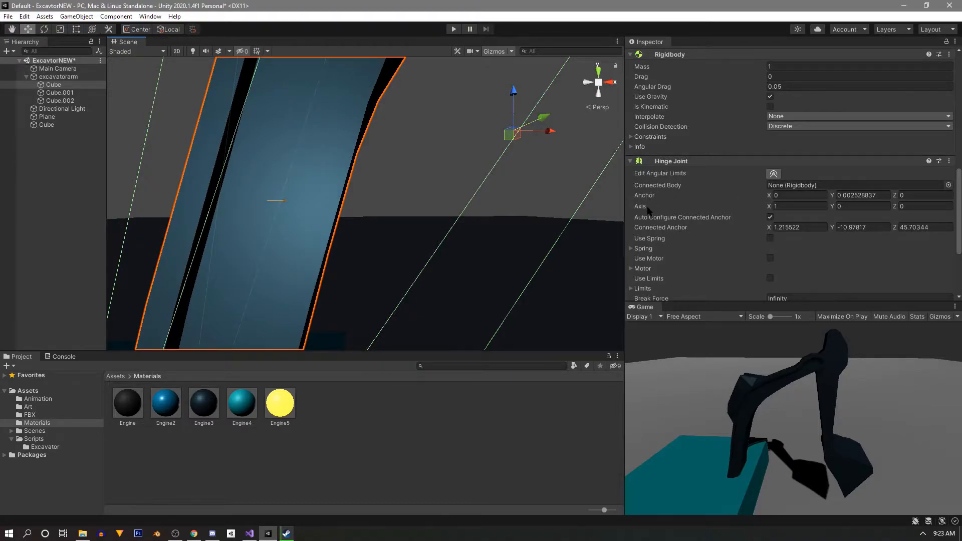
left_click(854, 210)
left_click_drag(506, 186, 449, 186, "alt")
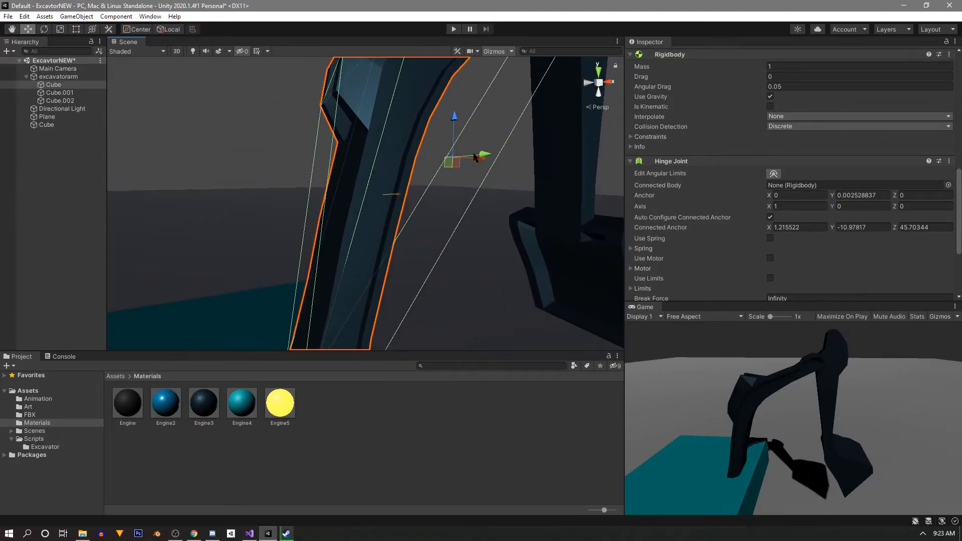
left_click(860, 206)
type("1")
left_click(806, 206)
left_click_drag(421, 203, 584, 219, "alt")
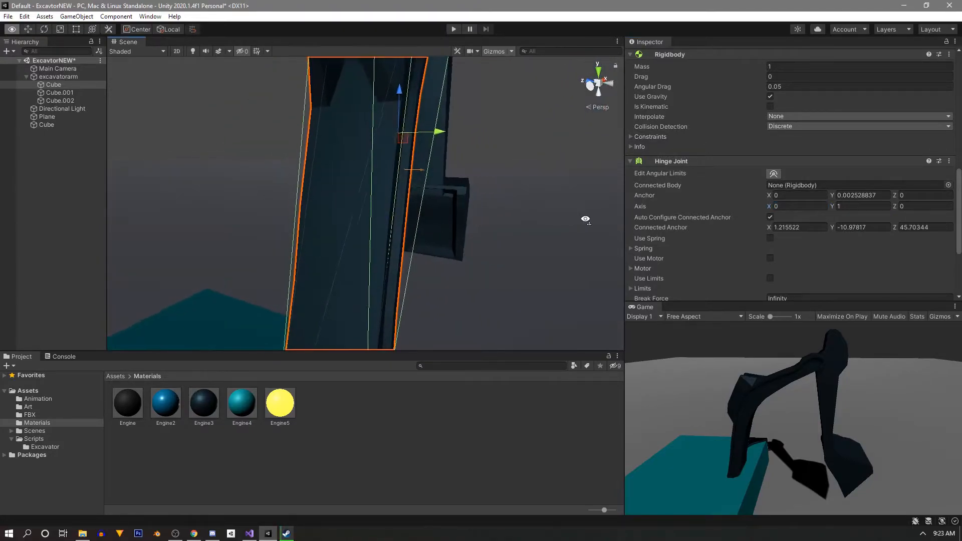
left_click_drag(504, 212, 501, 235, "alt")
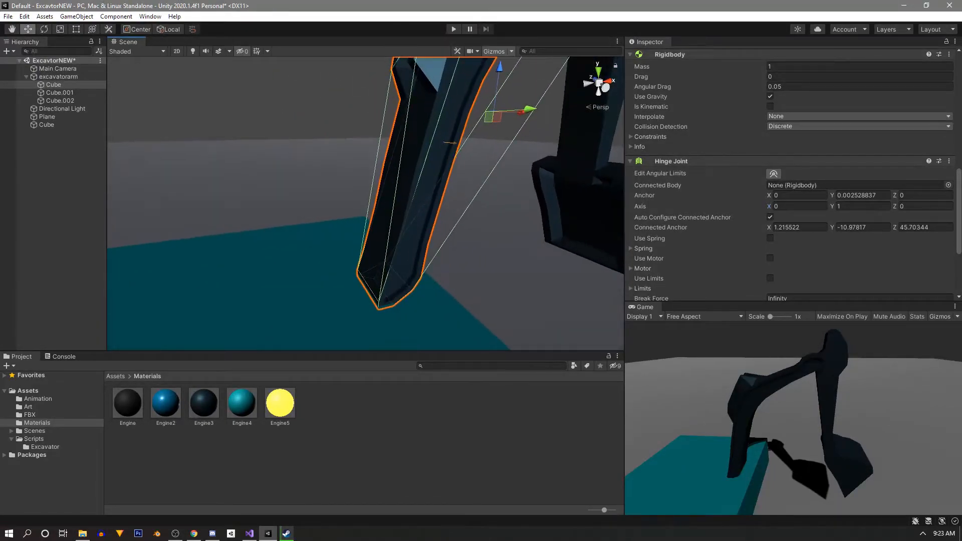
Step: Try lowering the base arm's hinge anchor by setting its Z value to -0.007
left_click(895, 197)
left_click_drag(895, 197, 896, 197)
left_click(922, 196)
type("0")
left_click_drag(496, 193, 372, 221, "alt")
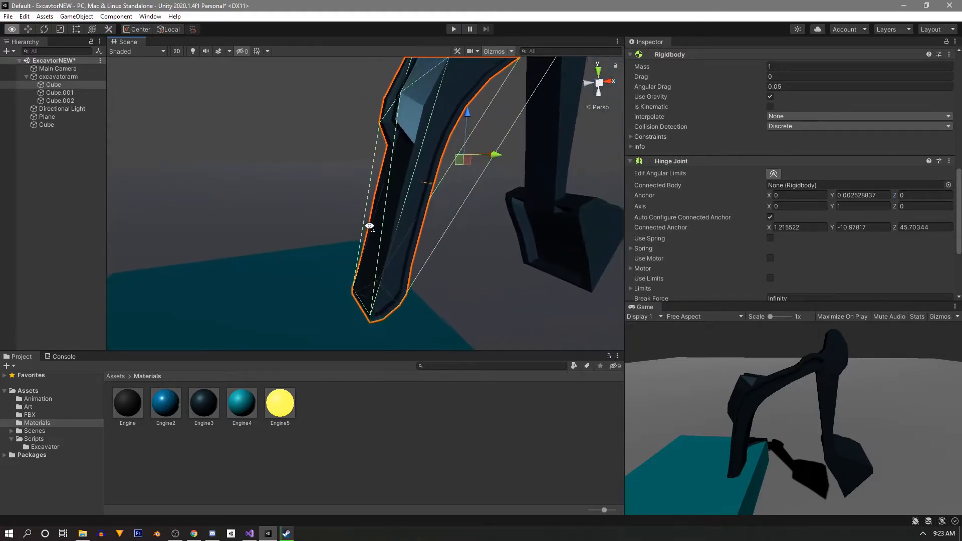
left_click_drag(539, 240, 484, 252, "alt")
left_click(896, 196)
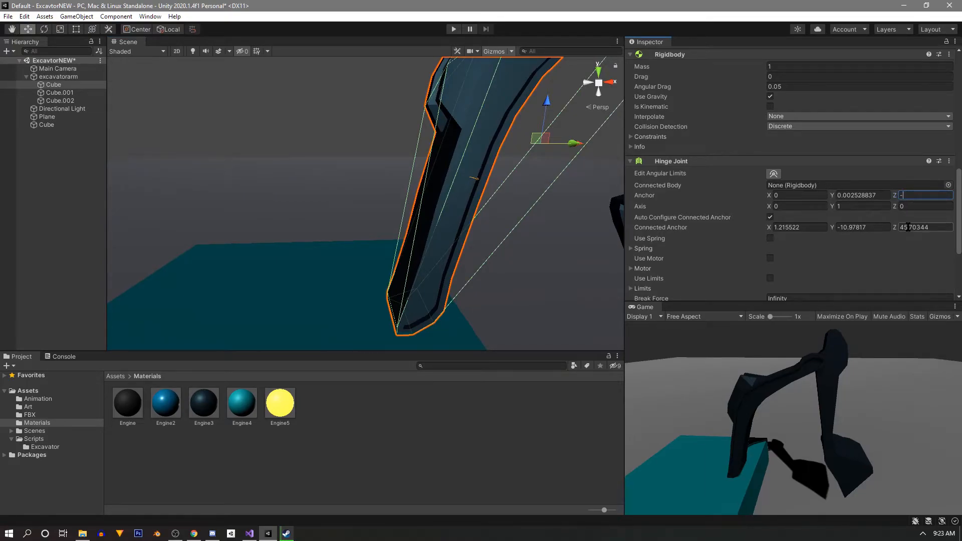
type(".1")
key("BackSpace")
type("01")
key("BackSpace")
key("BackSpace")
type("7")
key("BackSpace")
type("-")
key("Left")
key("BackSpace")
left_click_drag(549, 242, 561, 283, "alt")
left_click(930, 199)
type("-0.00")
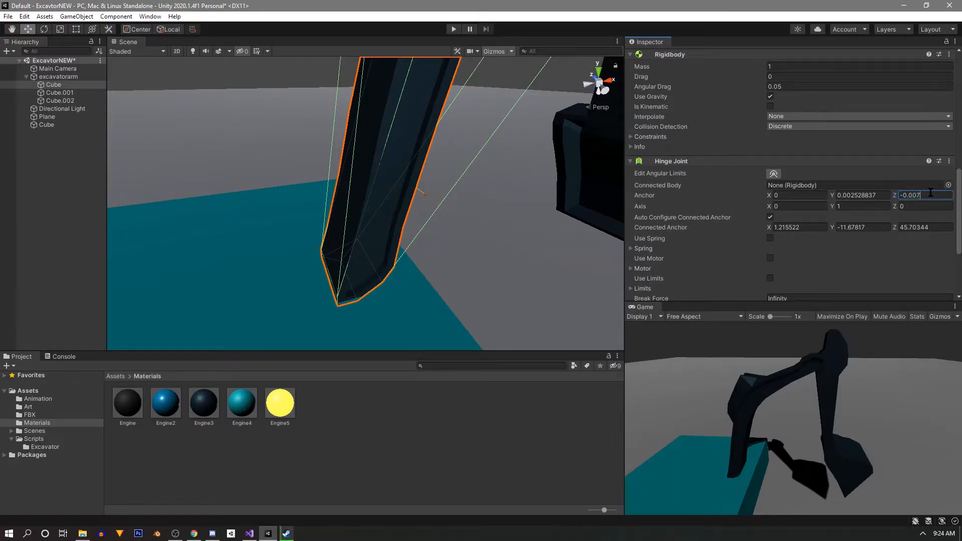
Step: Set the hinge anchor's Z value to -0.015 to lower it to the foot of the base arm
type("0")
key("BackSpace")
type("9")
key("BackSpace")
key("BackSpace")
type("1")
left_click_drag(429, 184, 480, 223, "alt")
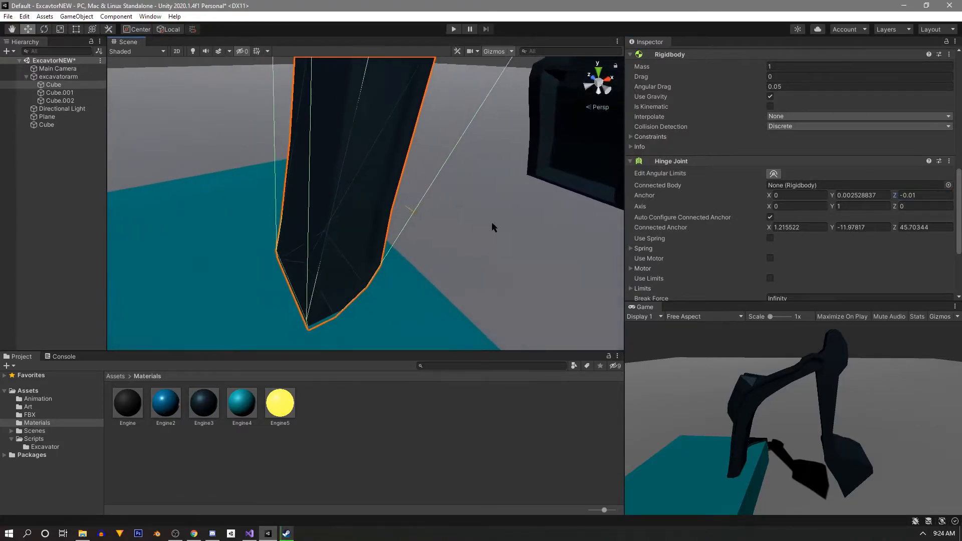
left_click(938, 194)
left_click(938, 195)
type("5")
left_click_drag(441, 261, 405, 231, "alt")
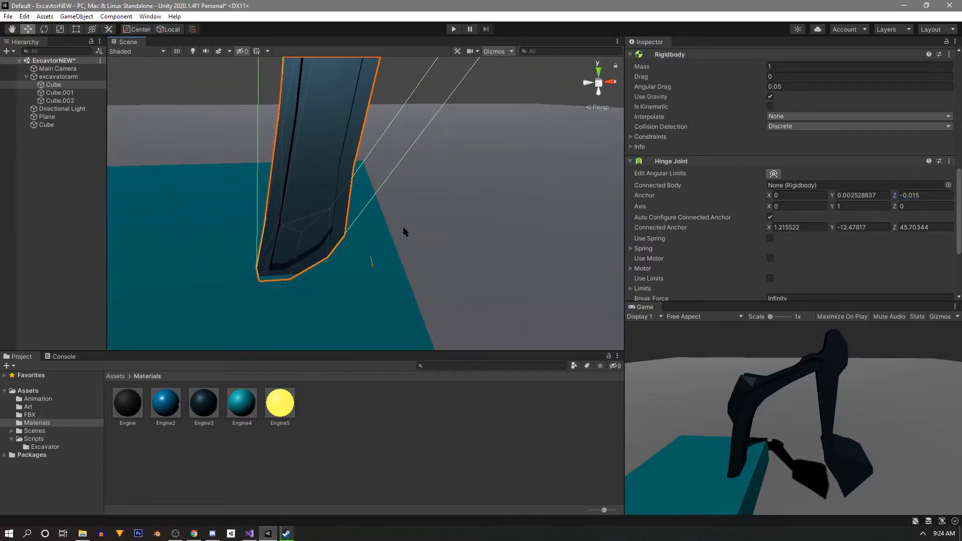
Step: Set the hinge anchor's X value to -0.004 so it sits inside the base arm's foot
left_click(587, 83)
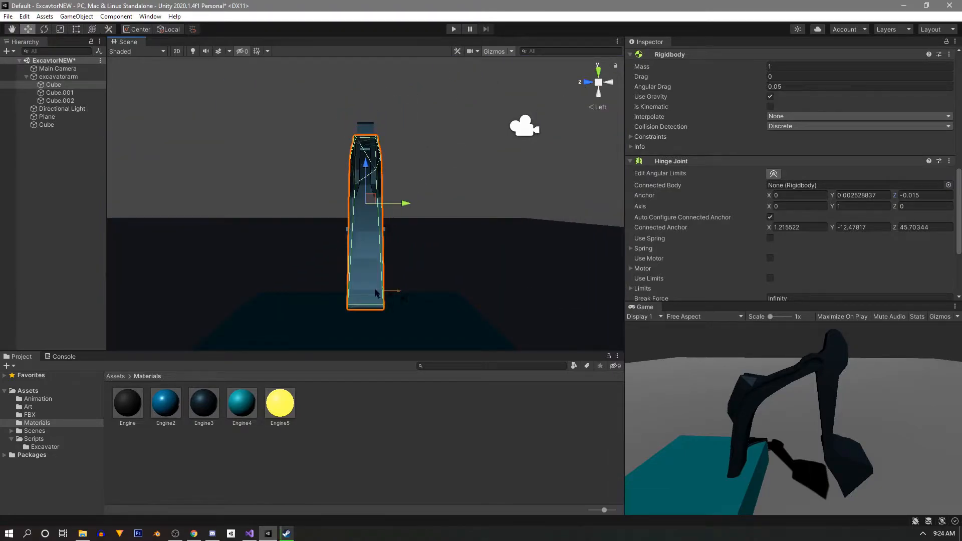
left_click(585, 83)
left_click(586, 84)
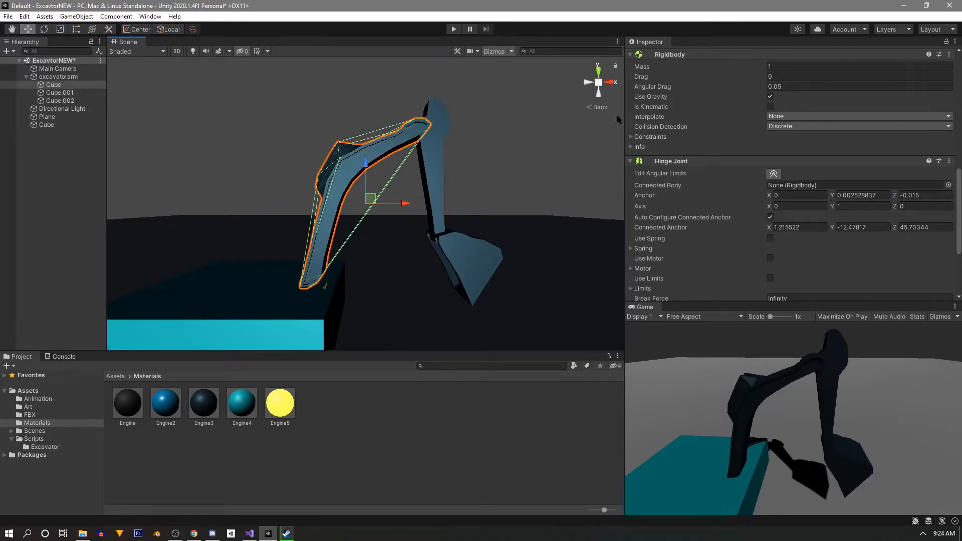
left_click(795, 195)
type("-.0025")
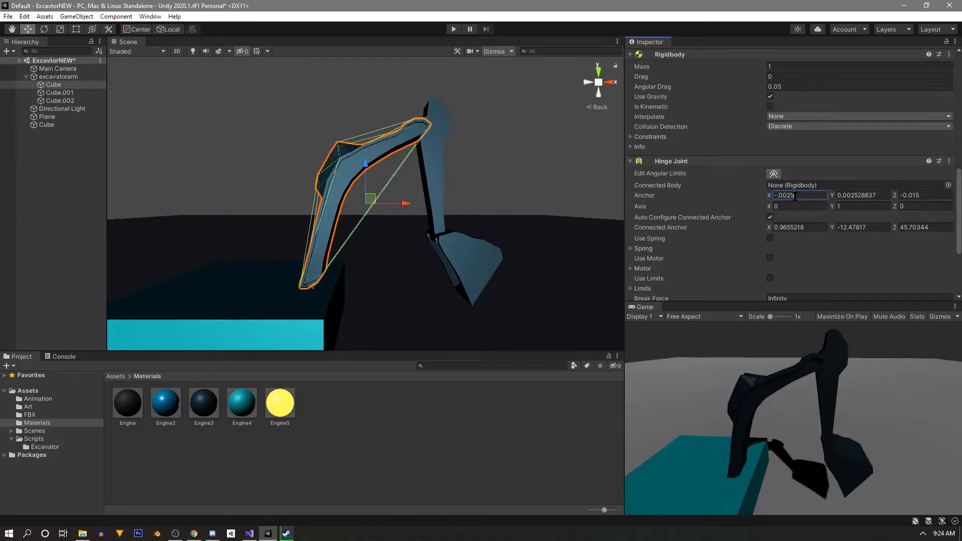
key("BackSpace")
type("9")
key("BackSpace")
type("3")
key("BackSpace")
type("4")
right_click_drag(386, 273, 429, 315)
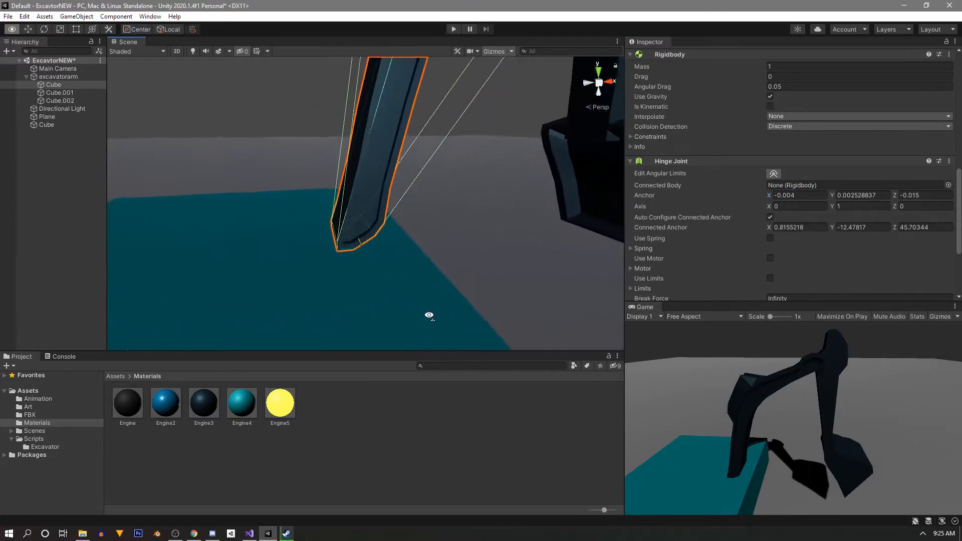
Step: Add a Rigidbody component to the base block and make it kinematic
right_click_drag(399, 248, 509, 241)
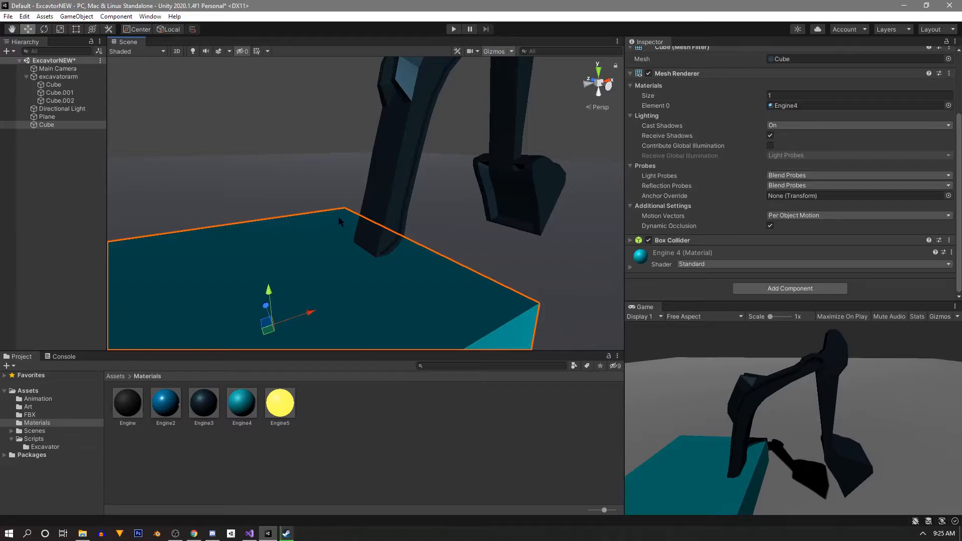
left_click(772, 290)
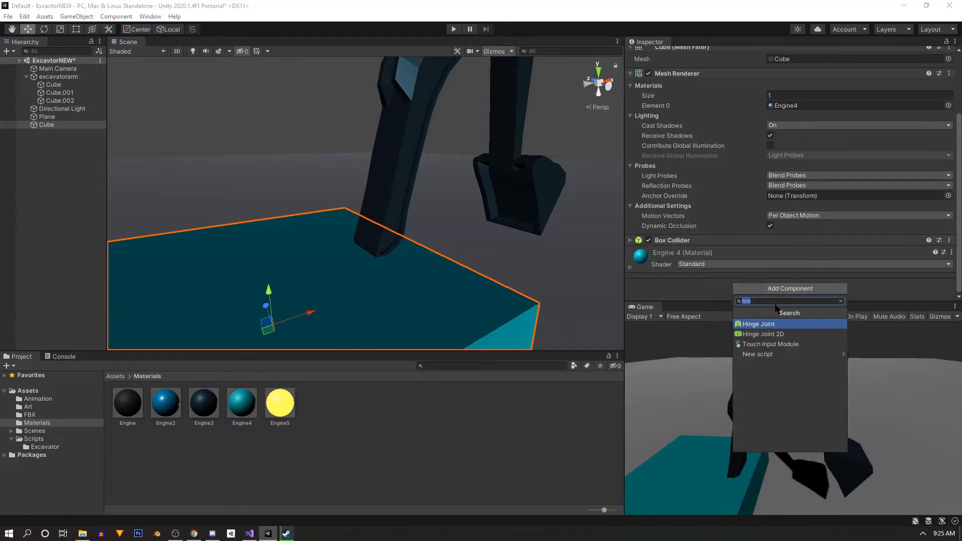
type("rigi")
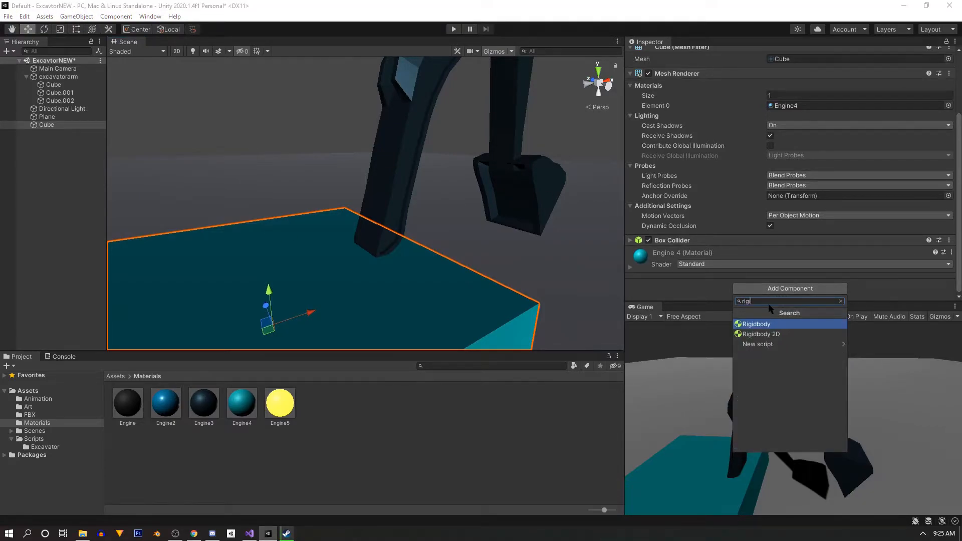
key("Return")
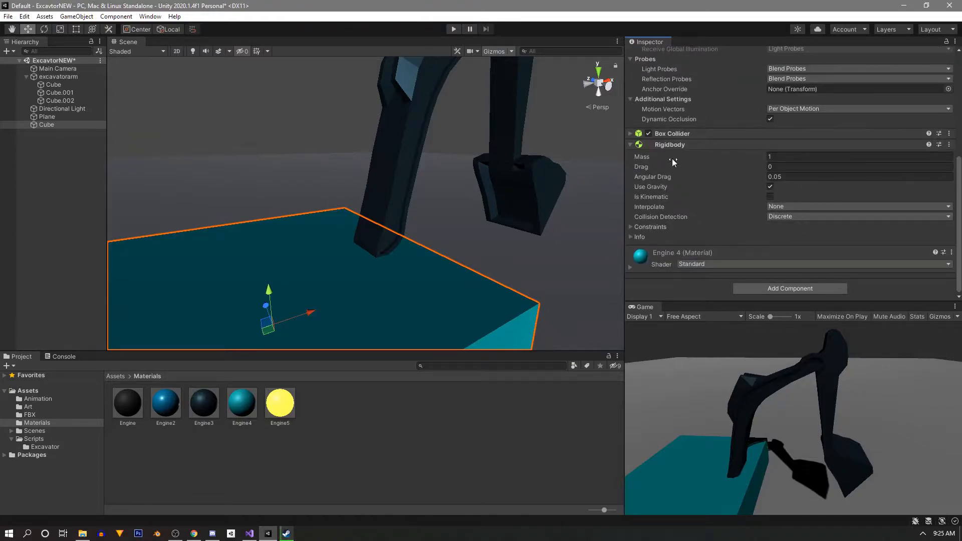
left_click(770, 196)
left_click(799, 289)
type("b")
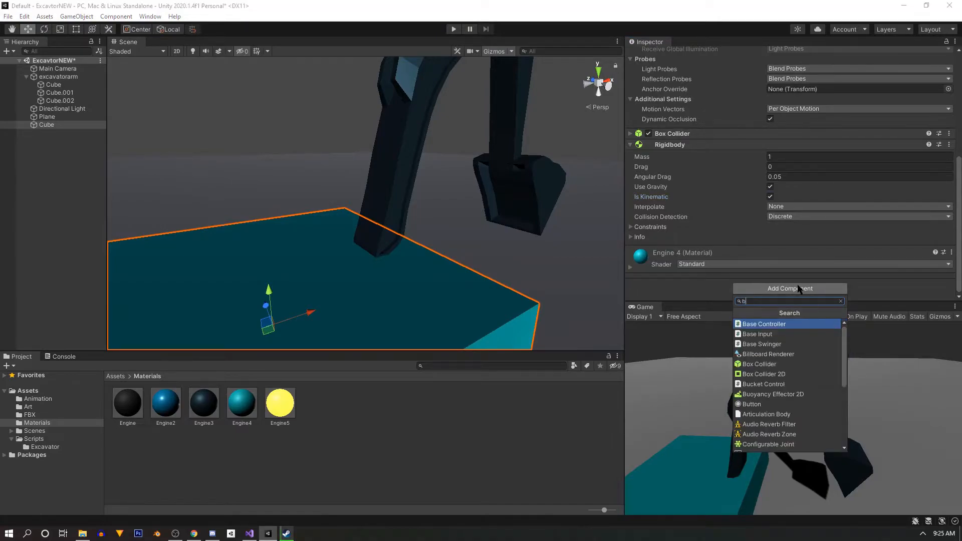
type("ox")
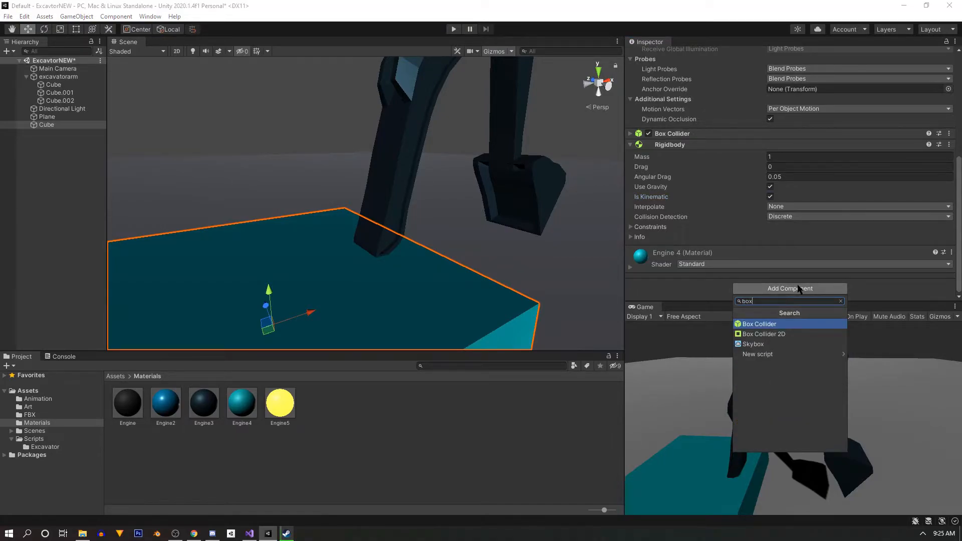
left_click(829, 292)
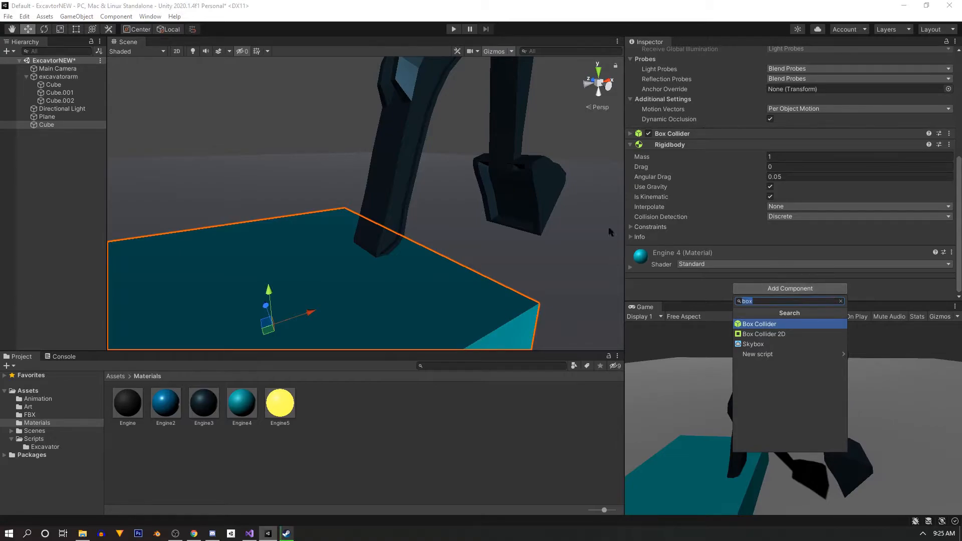
left_click(630, 133)
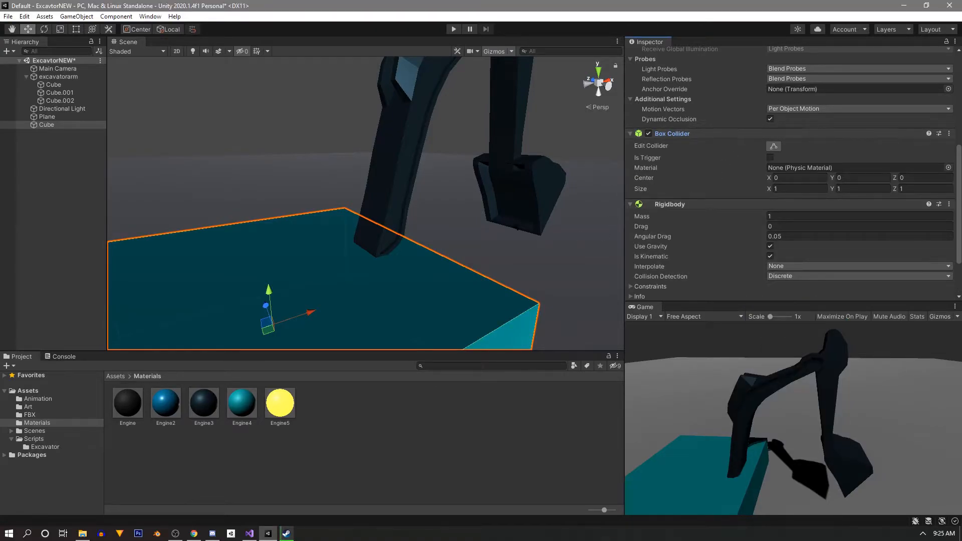
left_click_drag(430, 240, 337, 250, "alt")
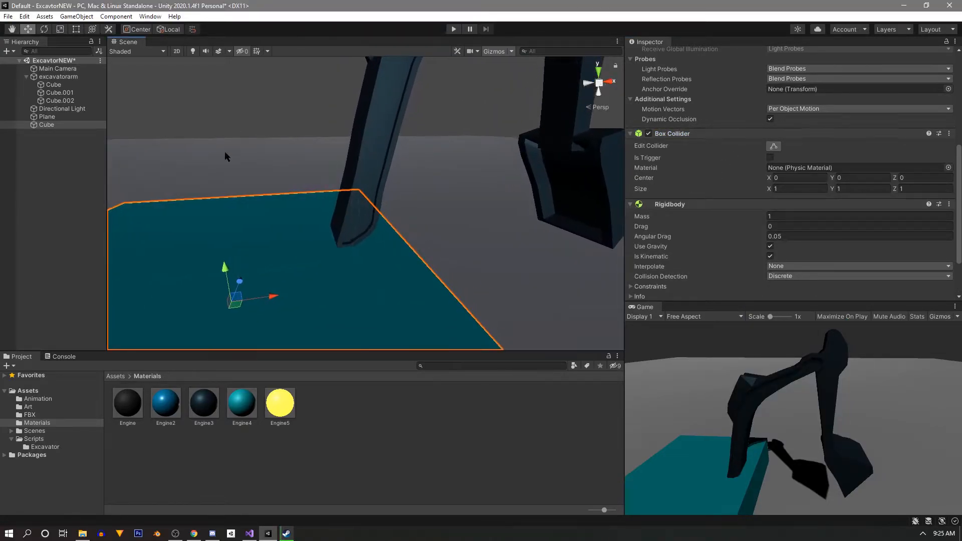
Step: Rename the base arm object, the first child of excavatorarm, as BaseArm
left_click(50, 78)
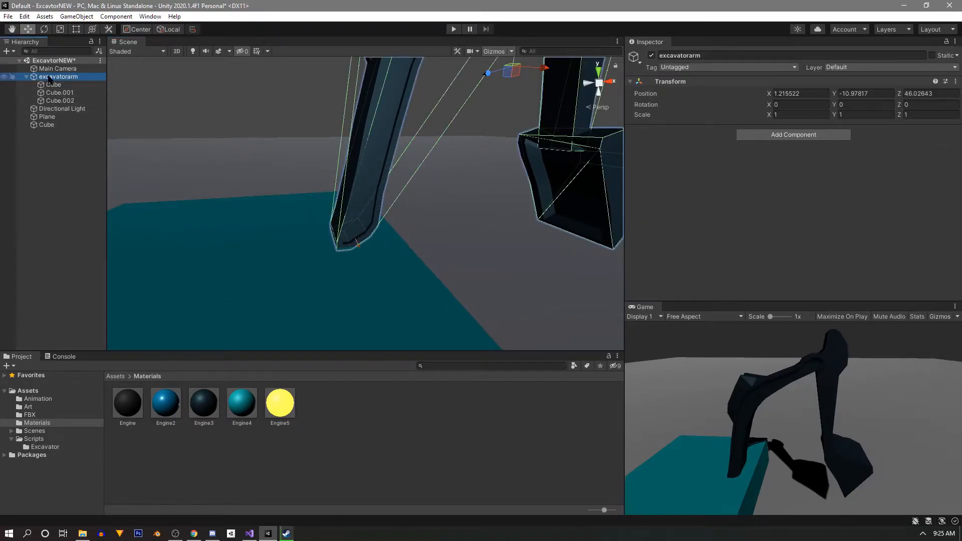
left_click(62, 100)
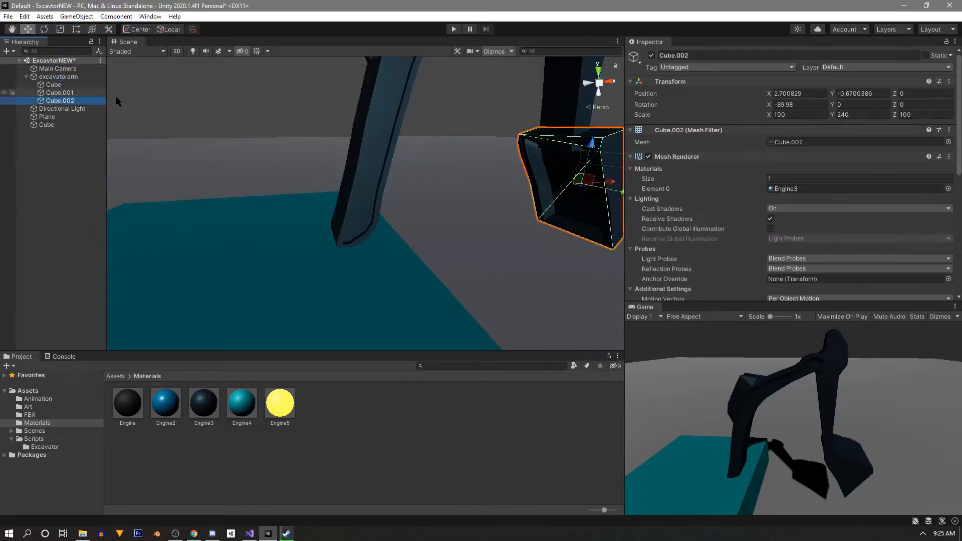
left_click(365, 140)
left_click_drag(272, 149, 449, 166, "alt")
left_click(715, 56)
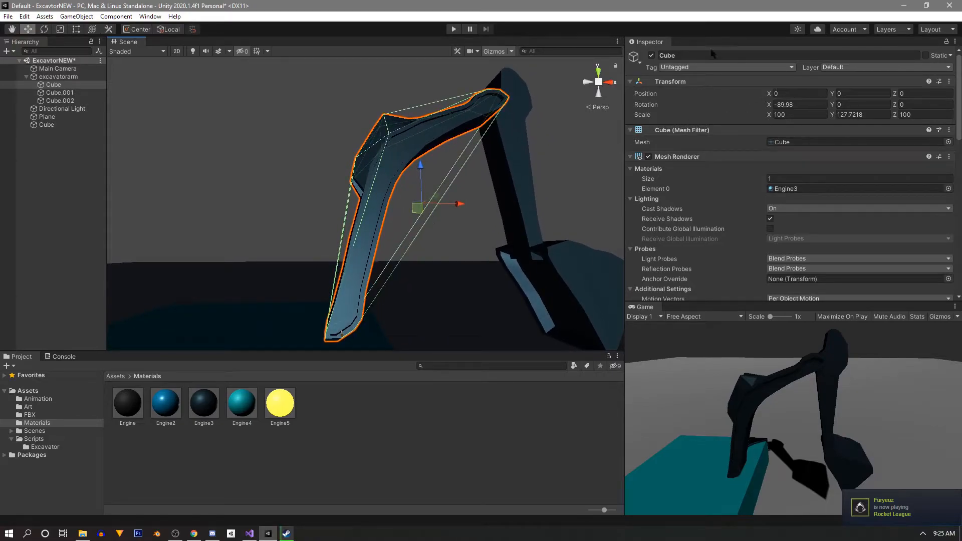
type("BaseArm")
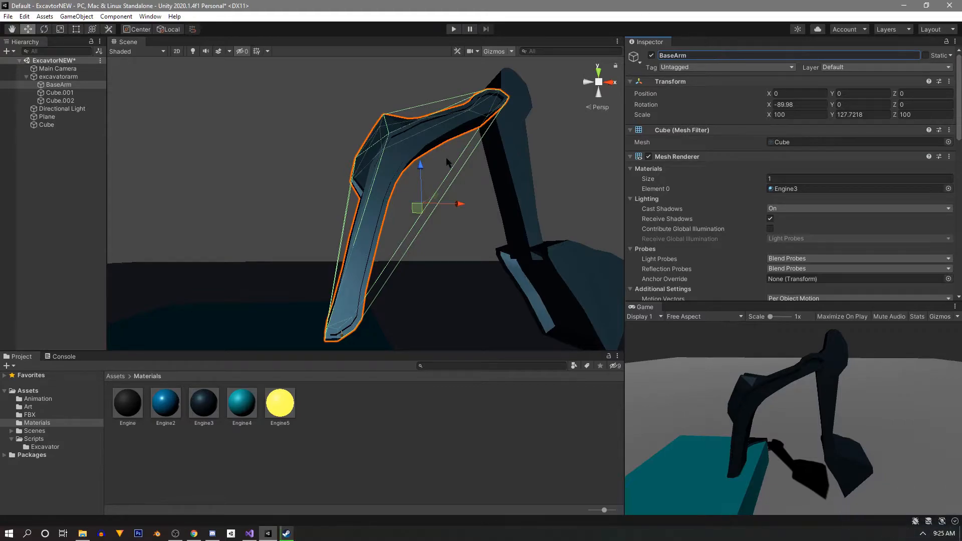
Step: Assign the base block's Rigidbody as the connected body of BaseArm's Hinge Joint
scroll(714, 160, "down", 10)
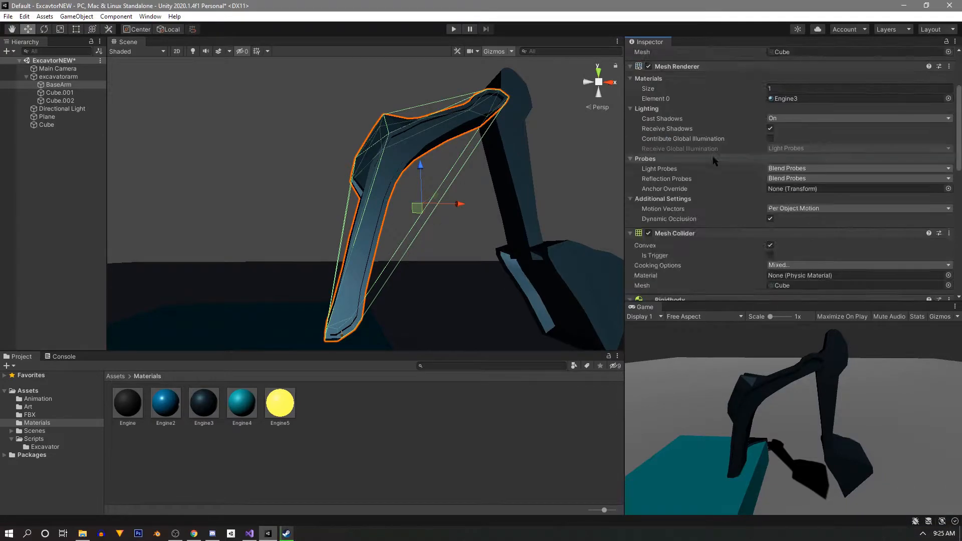
scroll(620, 146, "up", 2)
scroll(375, 166, "down", 2)
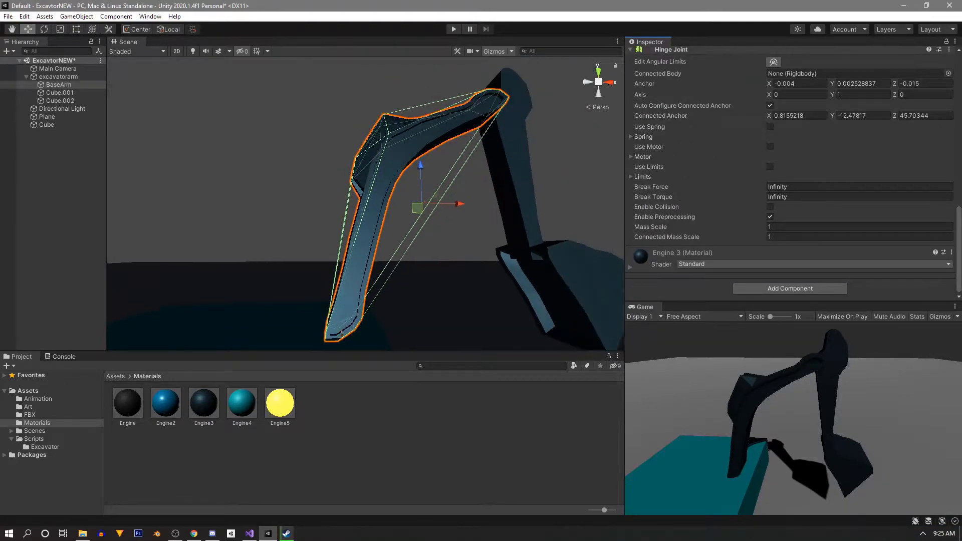
scroll(468, 268, "up", 5)
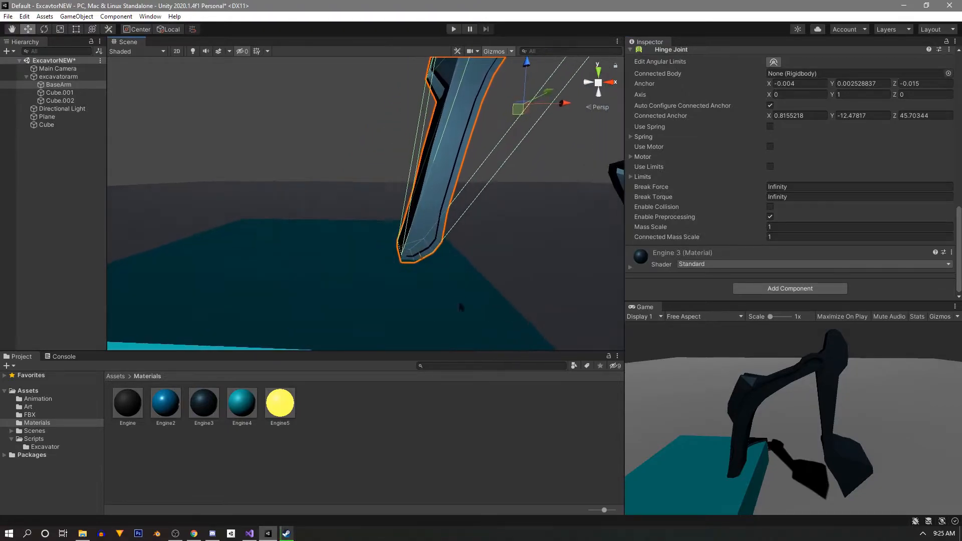
scroll(720, 171, "up", 3)
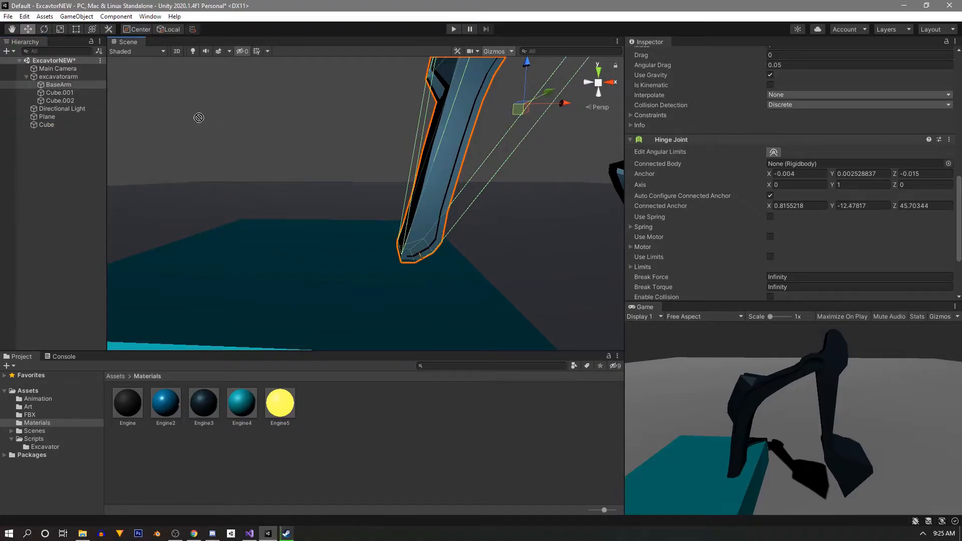
left_click_drag(640, 192, 819, 162)
Step: Run the scene to test how the arm swings on the base hinge and stop it again
right_click_drag(461, 228, 507, 243)
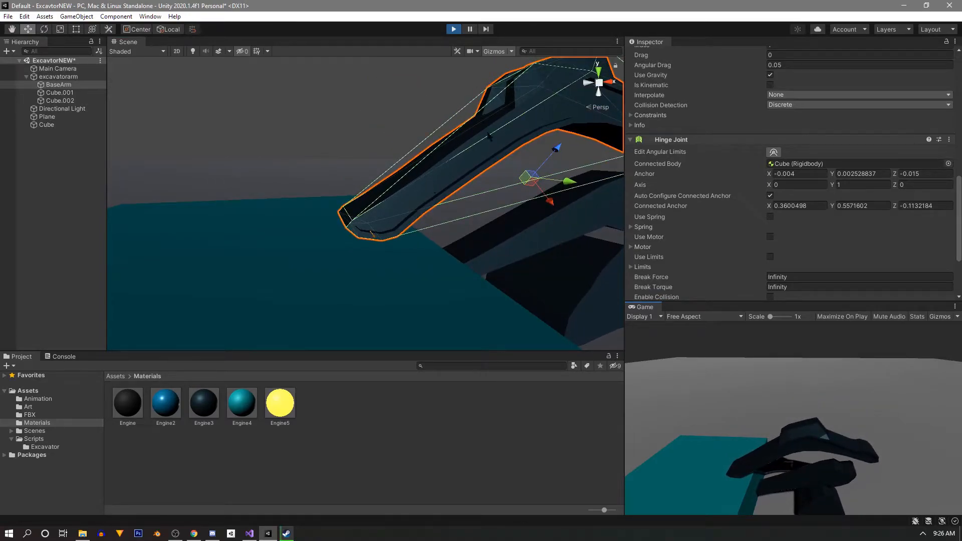
left_click(454, 29)
right_click_drag(476, 146, 421, 193)
Step: Add a second Hinge Joint component to BaseArm
left_click(518, 131)
right_click_drag(496, 221, 452, 289)
right_click_drag(489, 208, 419, 221)
scroll(705, 178, "down", 10)
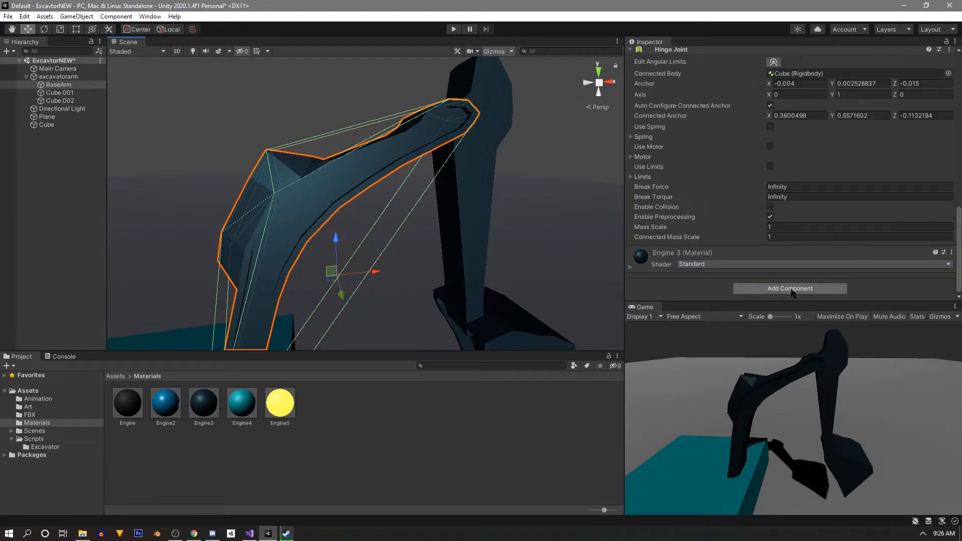
left_click(790, 289)
type("hinge")
left_click(765, 323)
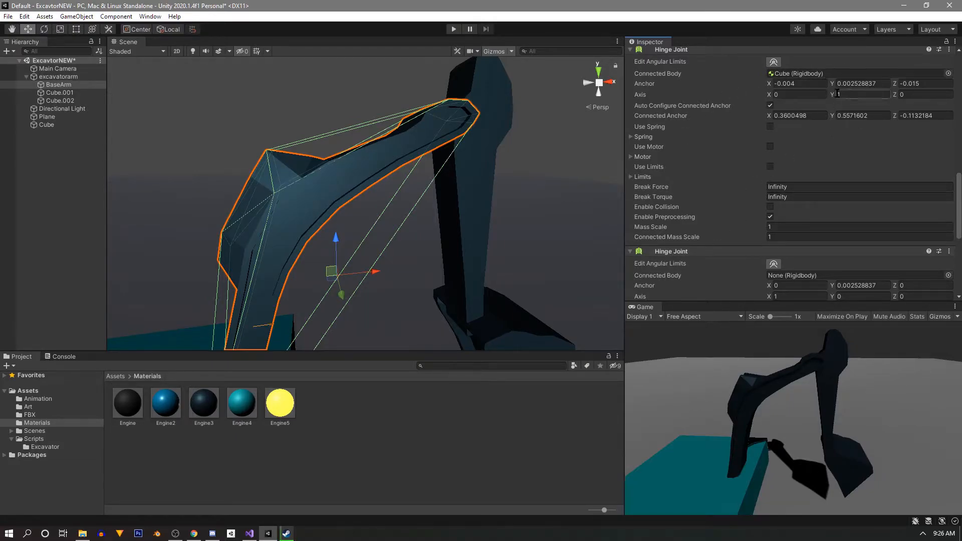
Step: Copy the settings of BaseArm's first Hinge Joint onto its second Hinge Joint
right_click(822, 52)
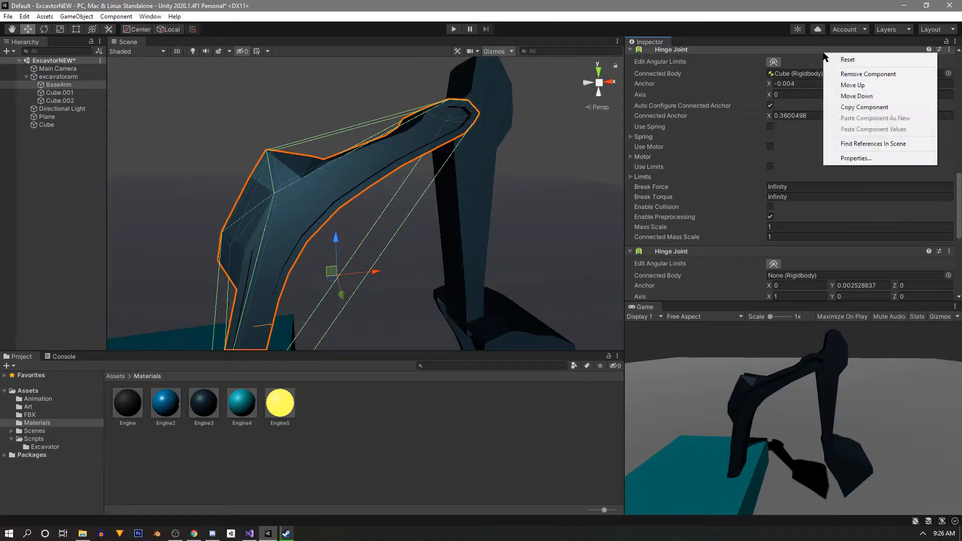
left_click(859, 108)
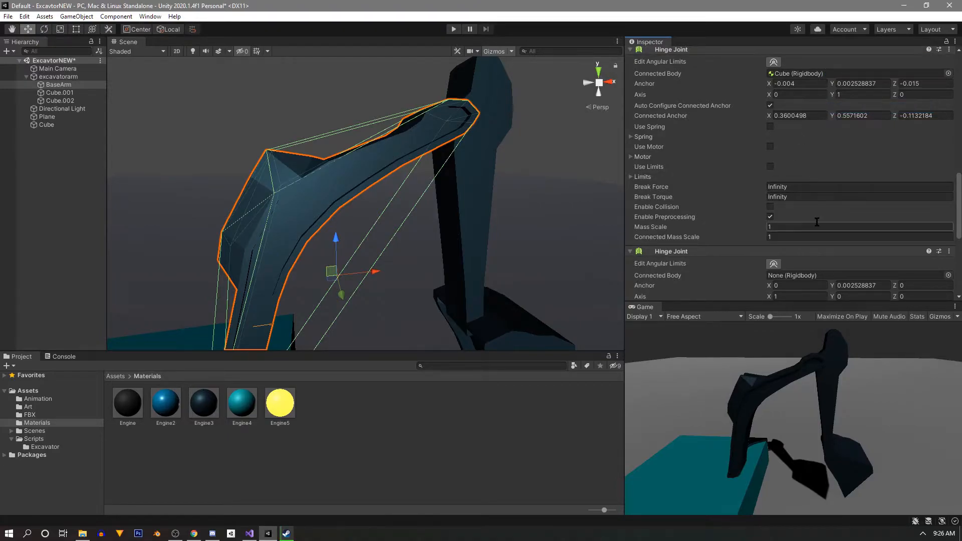
scroll(806, 166, "down", 3)
right_click(806, 163)
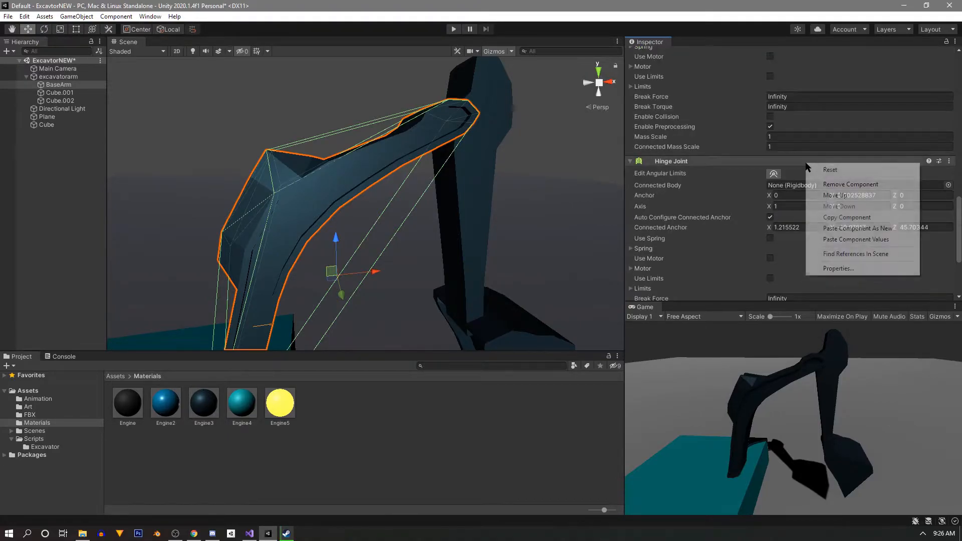
left_click(857, 240)
right_click_drag(397, 226, 365, 303)
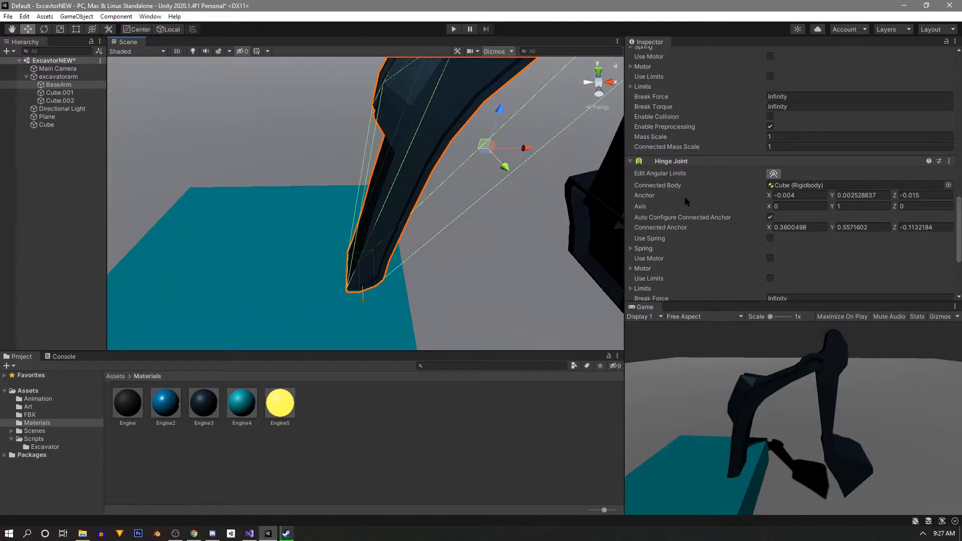
right_click(735, 200)
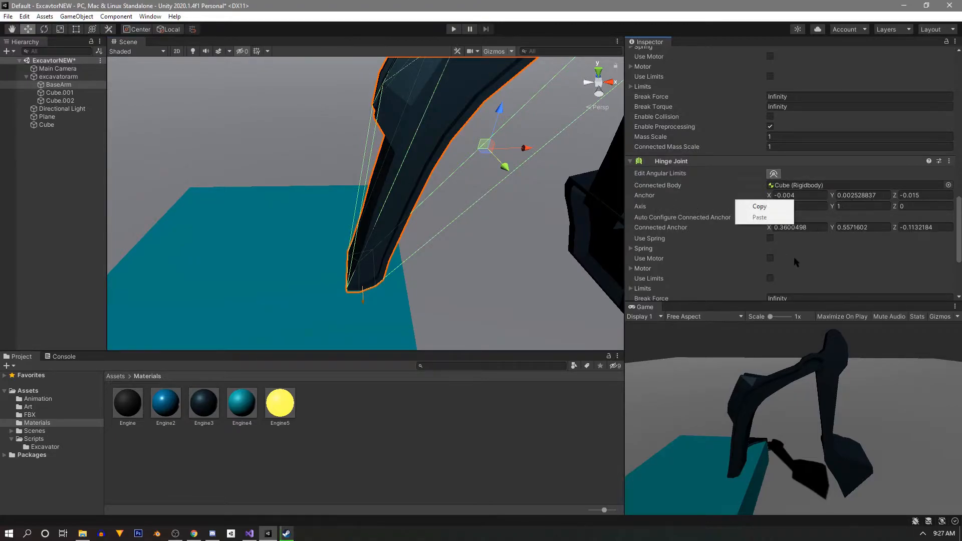
left_click(788, 261)
left_click_drag(521, 216, 578, 218, "alt")
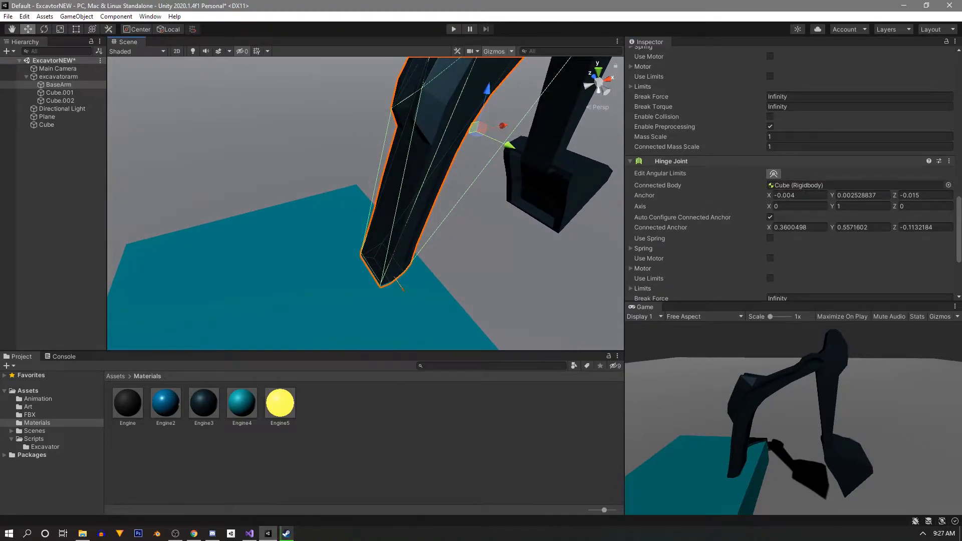
Step: Try an anchor of X 0.004 and Z 0.015 on BaseArm's second Hinge Joint
left_click(54, 93)
key("f")
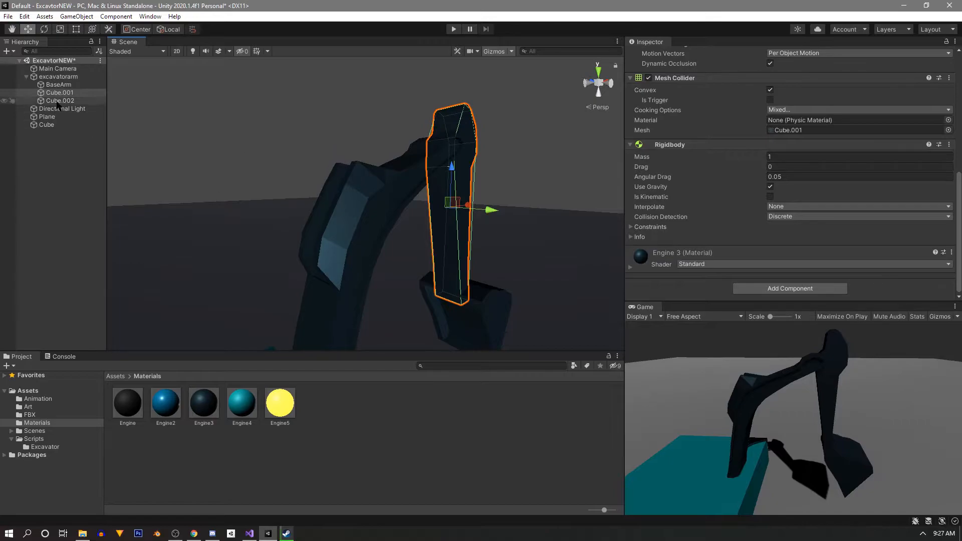
left_click(348, 224)
scroll(800, 242, "down", 6)
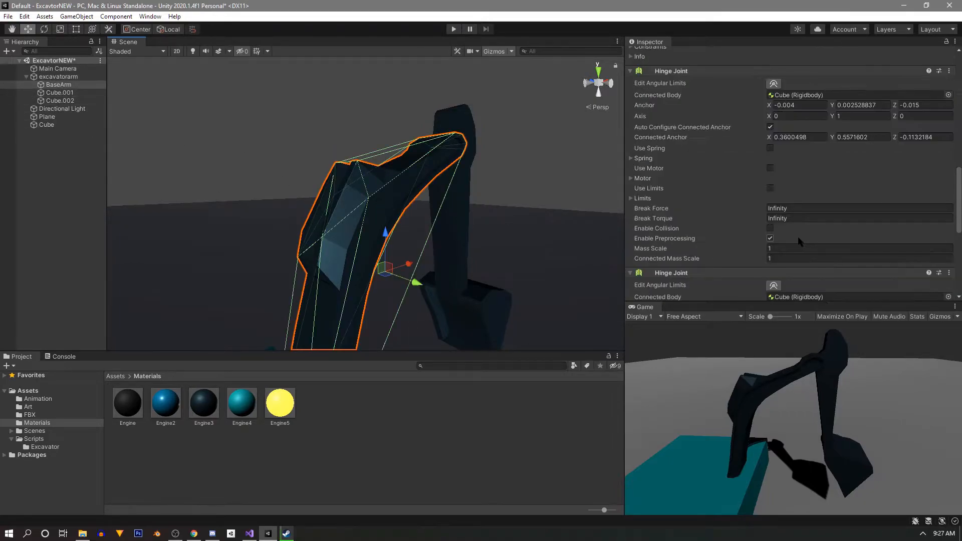
scroll(799, 242, "down", 6)
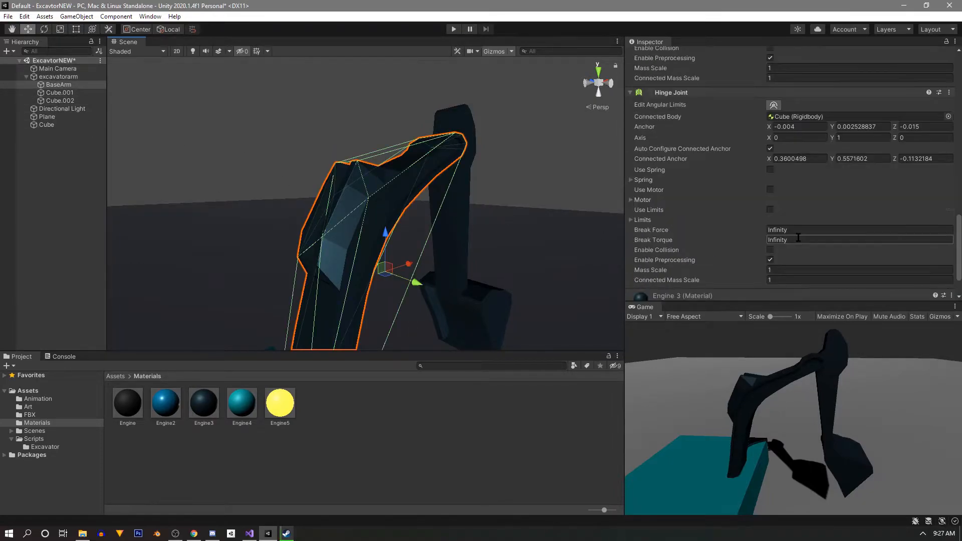
left_click(784, 126)
key("Left")
key("Delete")
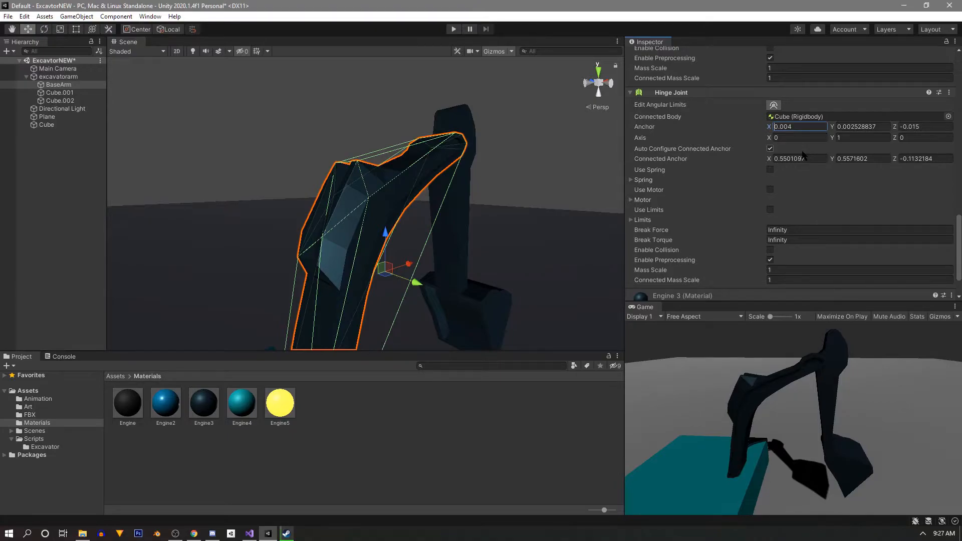
left_click(905, 126)
left_click(912, 127)
key("BackSpace")
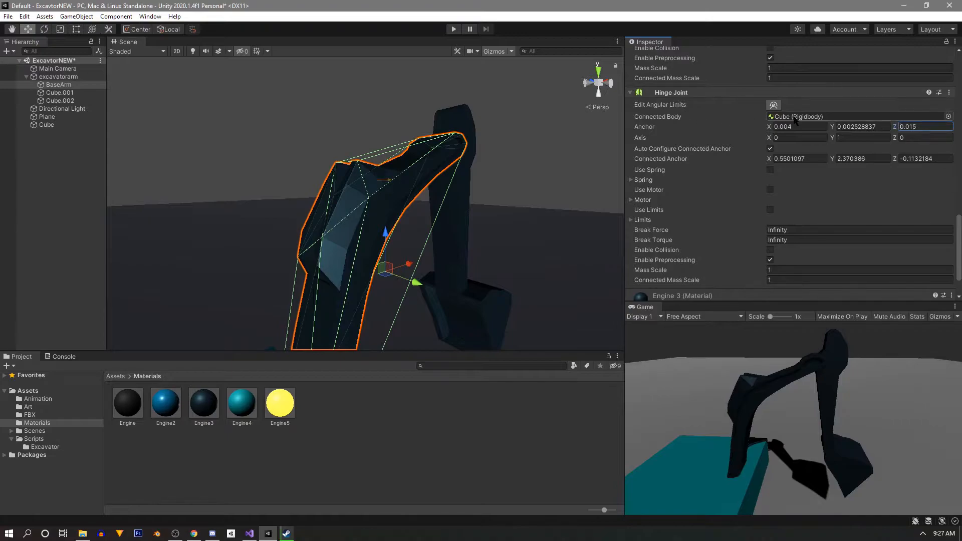
Step: Try an anchor Y of 0 on BaseArm's second Hinge Joint and undo it
left_click(846, 128)
left_click(846, 128)
left_click_drag(880, 131, 807, 131)
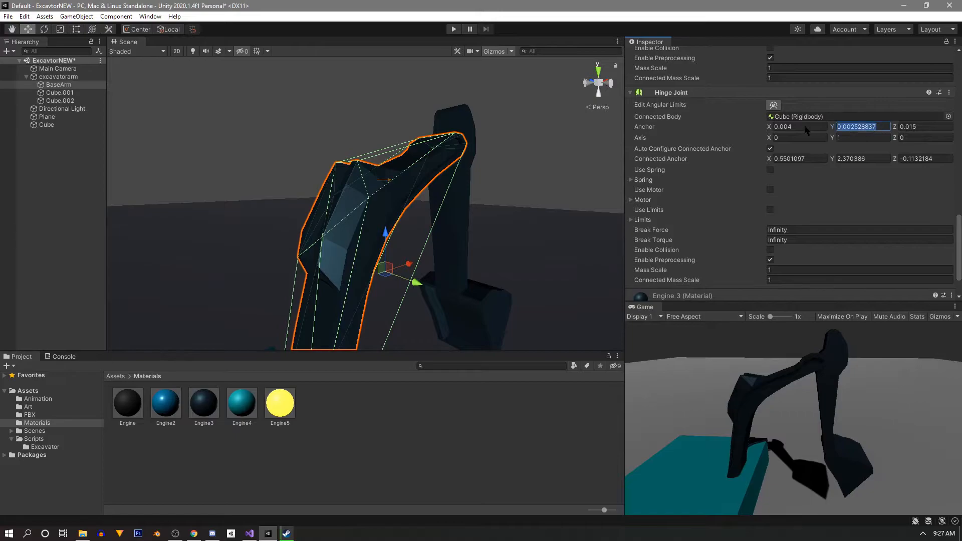
type("0")
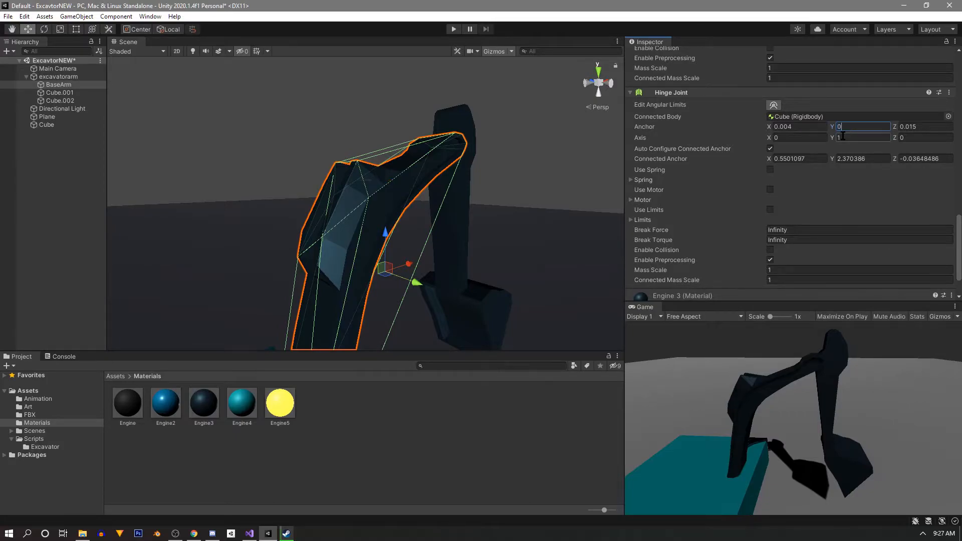
left_click_drag(529, 175, 528, 223, "alt")
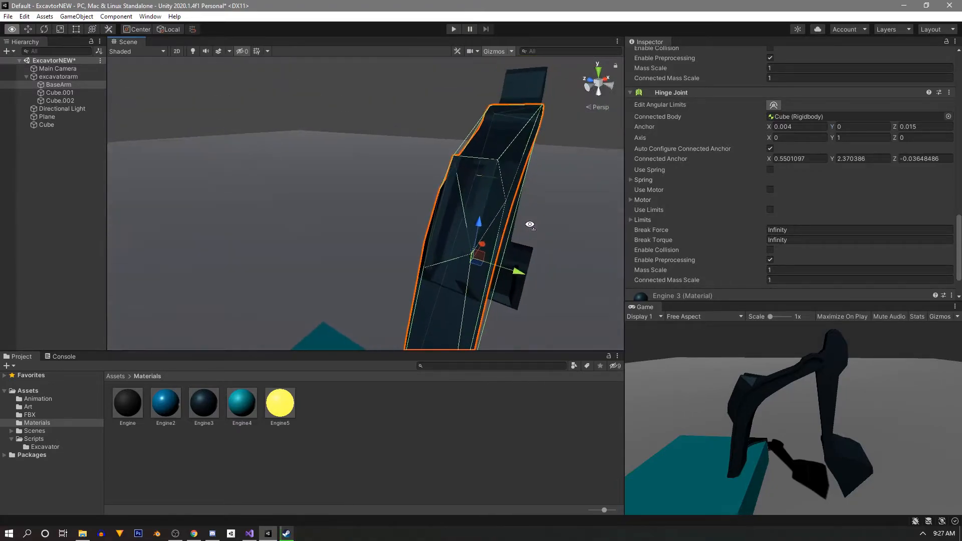
key("ctrl+z")
Step: Try an anchor X of 0.1 on BaseArm's second Hinge Joint and check where the hinge sits
left_click_drag(559, 171, 511, 166, "alt")
left_click(801, 127)
type("0.1")
right_click_drag(472, 108, 471, 197)
key("s")
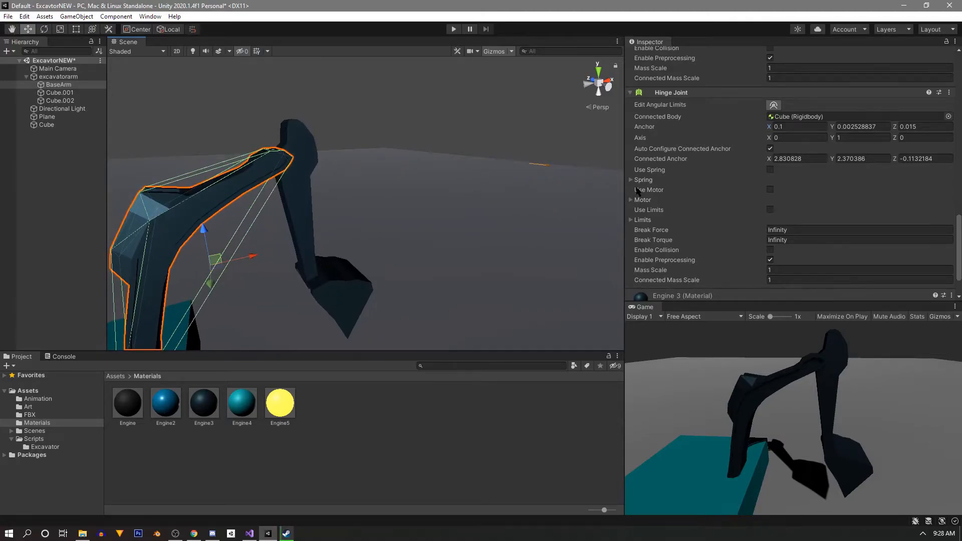
Step: Set the anchor X of BaseArm's second Hinge Joint to 0.02, towards the elbow
left_click(795, 128)
left_click(797, 128)
key("BackSpace")
type("9")
key("BackSpace")
type("05")
key("BackSpace")
type("2")
scroll(450, 205, "up", 5)
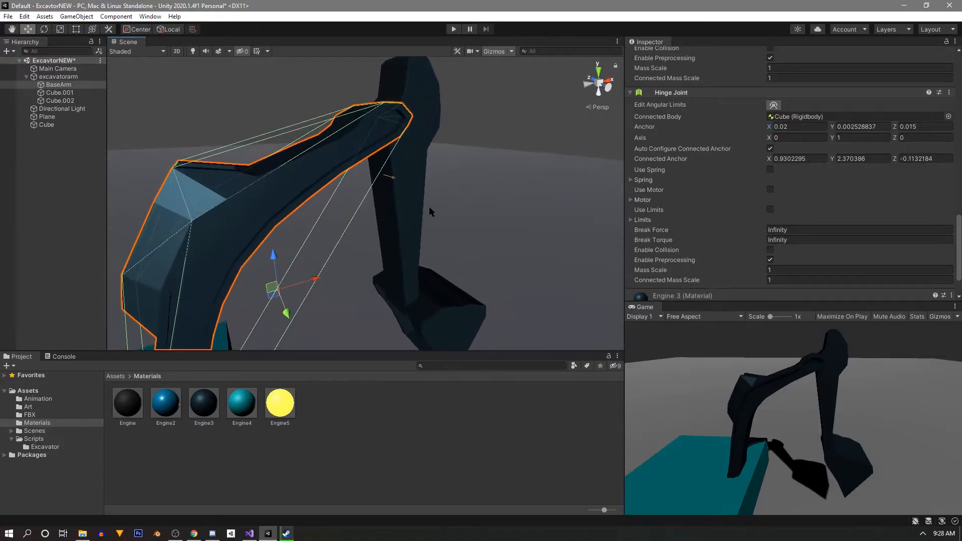
Step: Set the anchor Z of BaseArm's second Hinge Joint to 0.02 and check it against the elbow
left_click(925, 125)
key("BackSpace")
key("BackSpace")
type("2")
right_click_drag(488, 166, 534, 200)
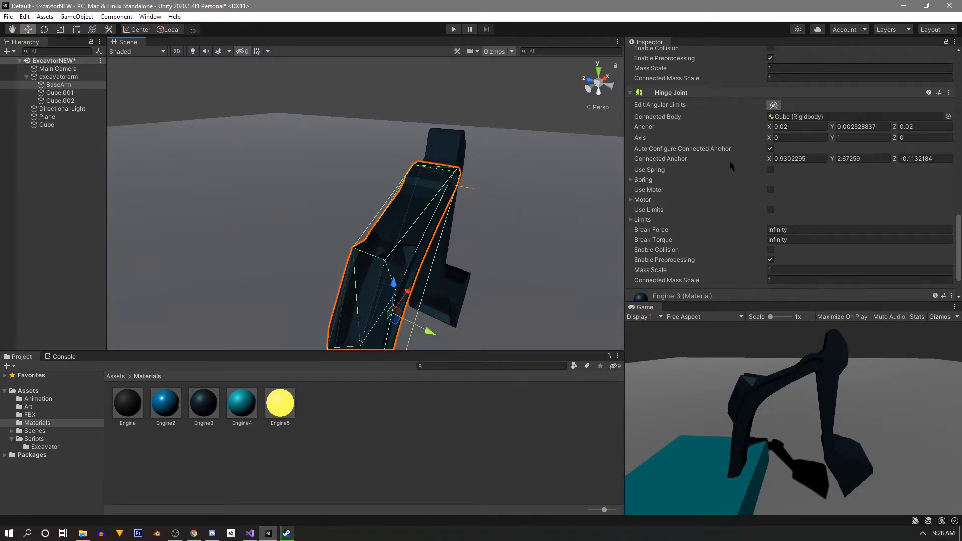
Step: Set the anchor Y to 0 on both of BaseArm's Hinge Joints
left_click(877, 126)
key("BackSpace")
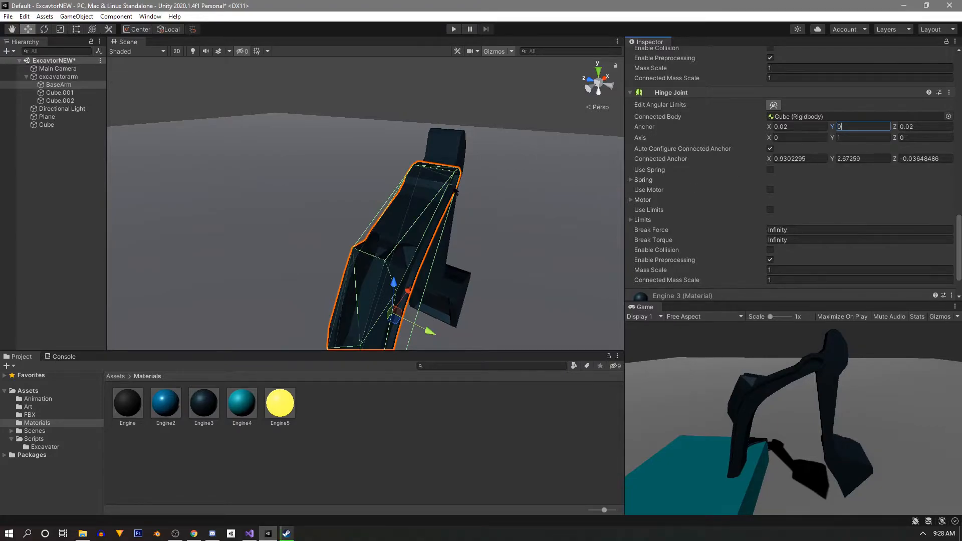
scroll(825, 128, "up", 6)
left_click(881, 105)
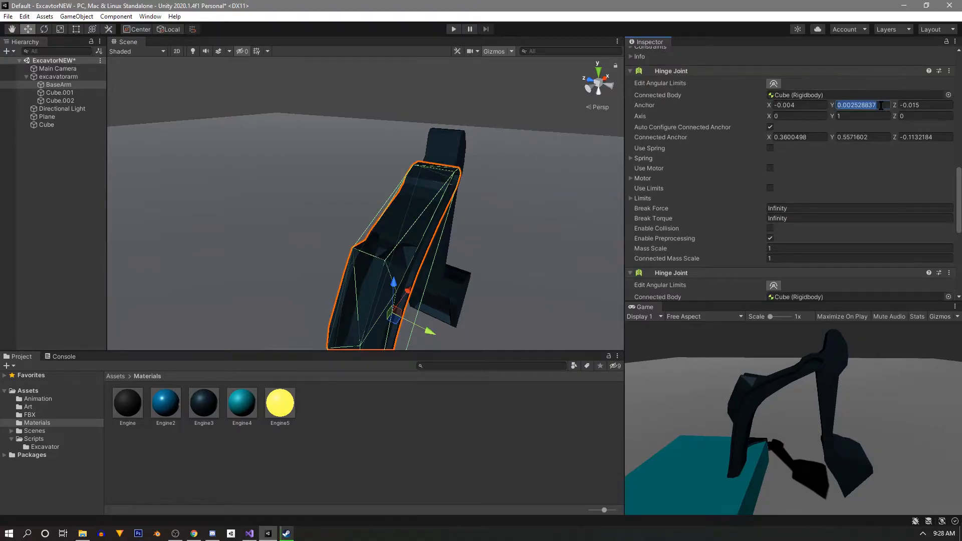
type("0")
left_click_drag(474, 251, 389, 186, "alt")
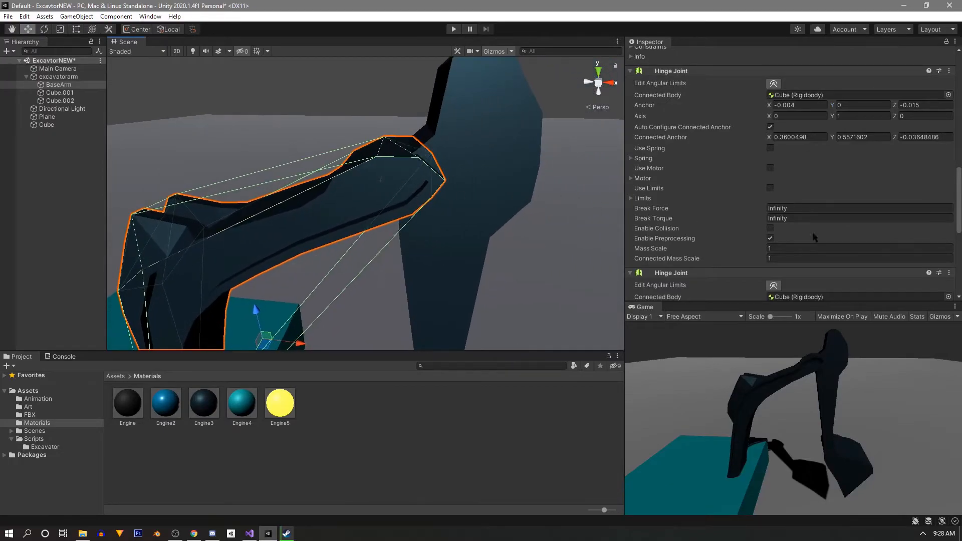
Step: Rename the arm part Cube.001 as ForeArm
scroll(802, 236, "down", 5)
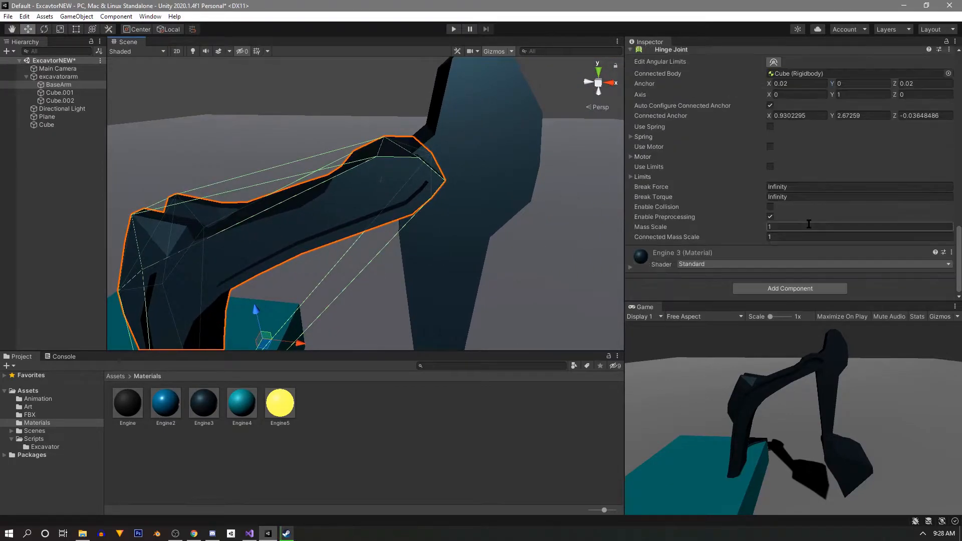
double_click(811, 74)
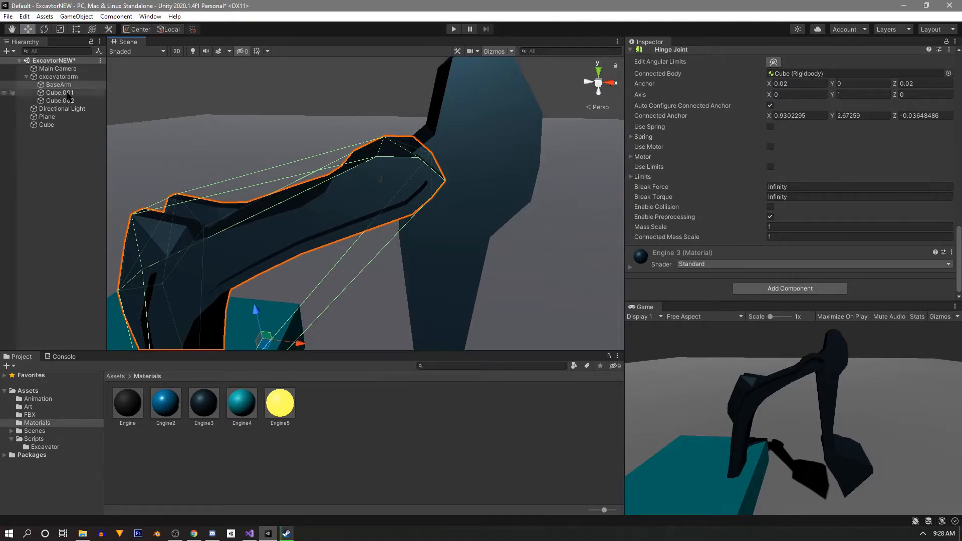
scroll(765, 98, "up", 10)
left_click(708, 54)
type("ForeArm")
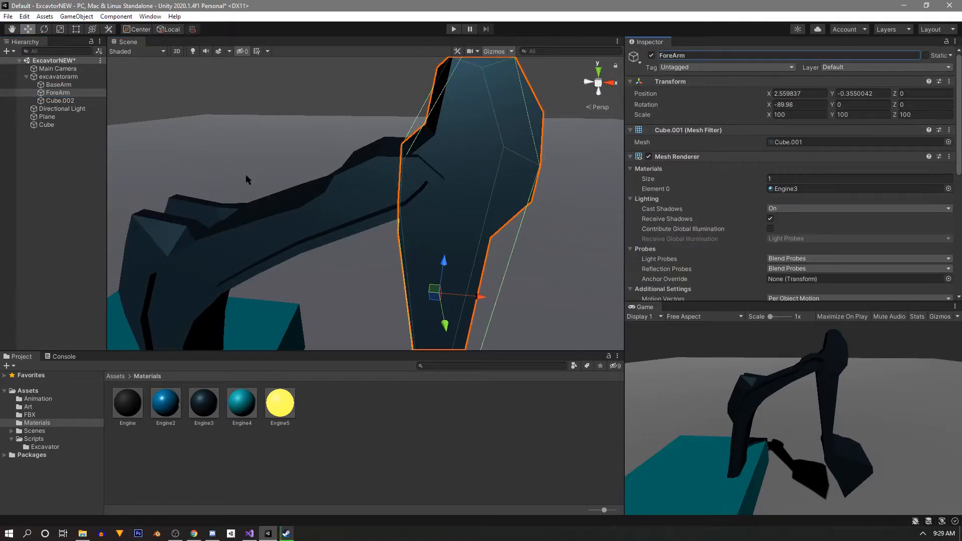
Step: Assign ForeArm's Rigidbody as the connected body of BaseArm's second Hinge Joint
left_click(59, 85)
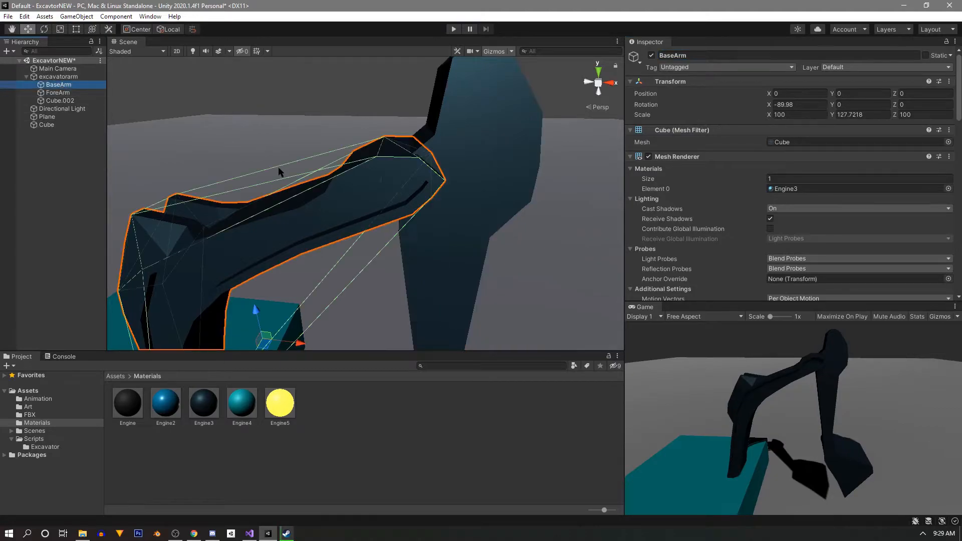
scroll(742, 240, "down", 5)
scroll(746, 238, "down", 3)
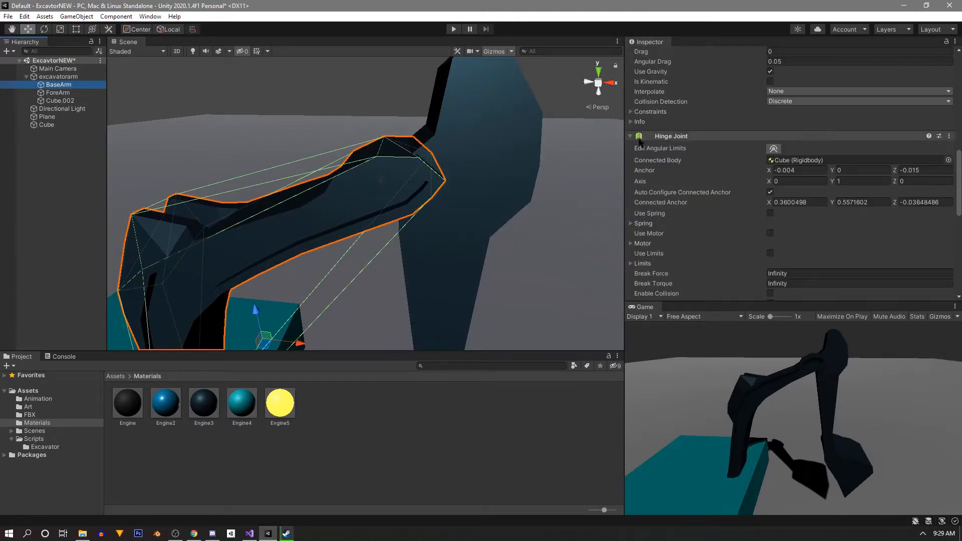
scroll(654, 144, "down", 6)
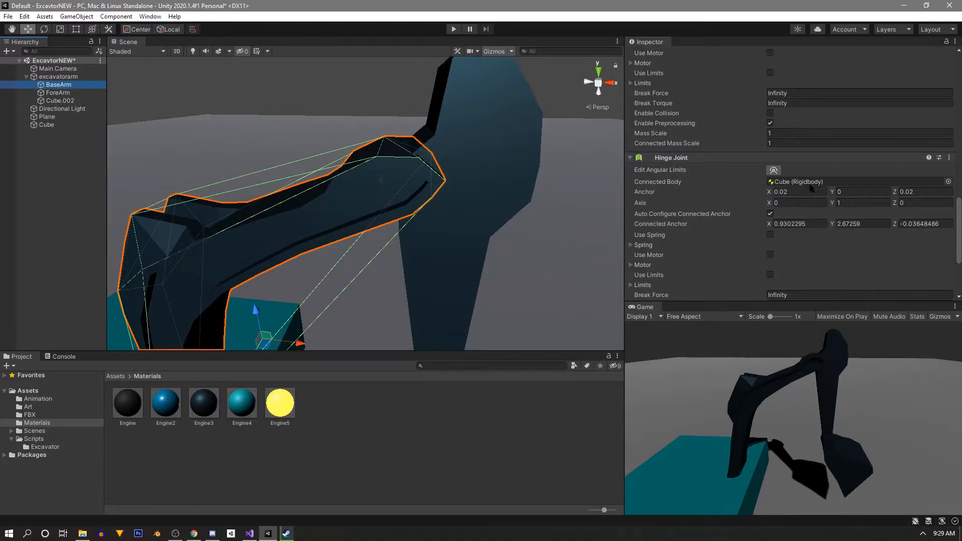
scroll(815, 187, "down", 3)
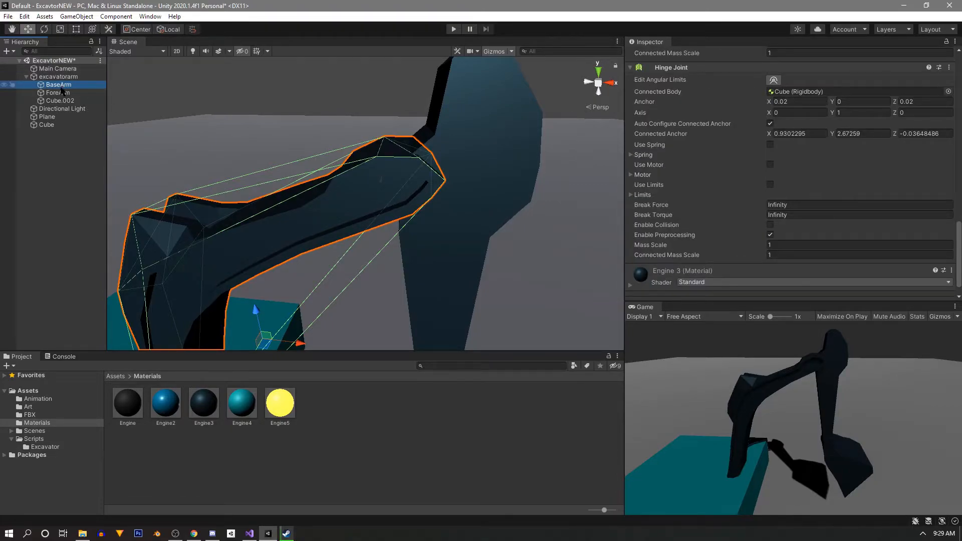
left_click_drag(59, 92, 835, 93)
Step: Delete the bucket object Cube.002 from the excavator arm
right_click_drag(459, 167, 475, 269)
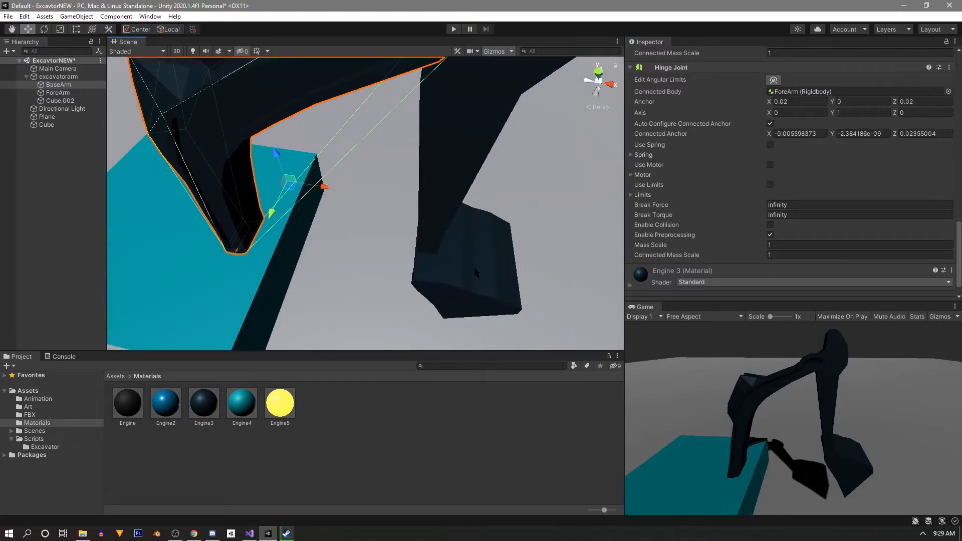
left_click(475, 272)
right_click_drag(395, 259, 410, 213)
key("Delete")
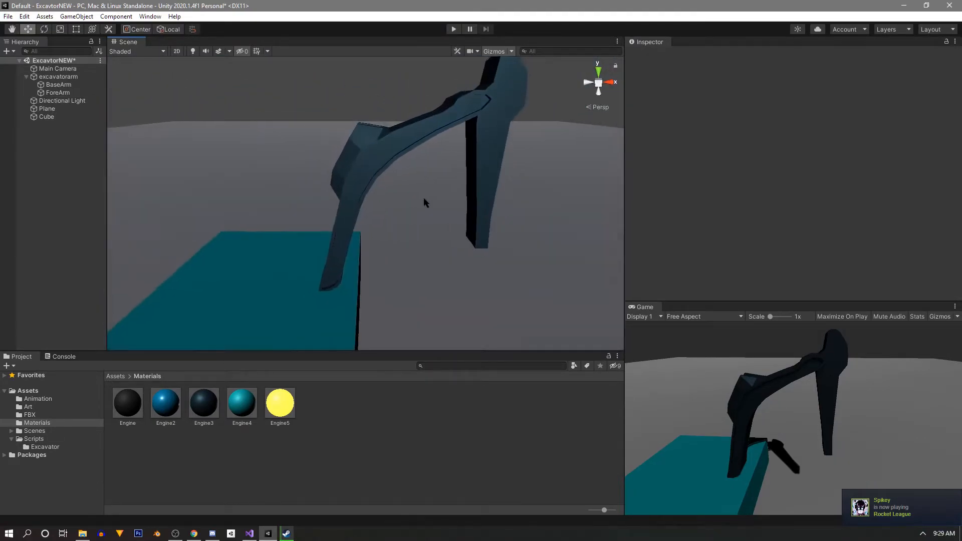
Step: Run the scene to test how BaseArm and ForeArm move on their hinges and stop it again
key("ctrl+p")
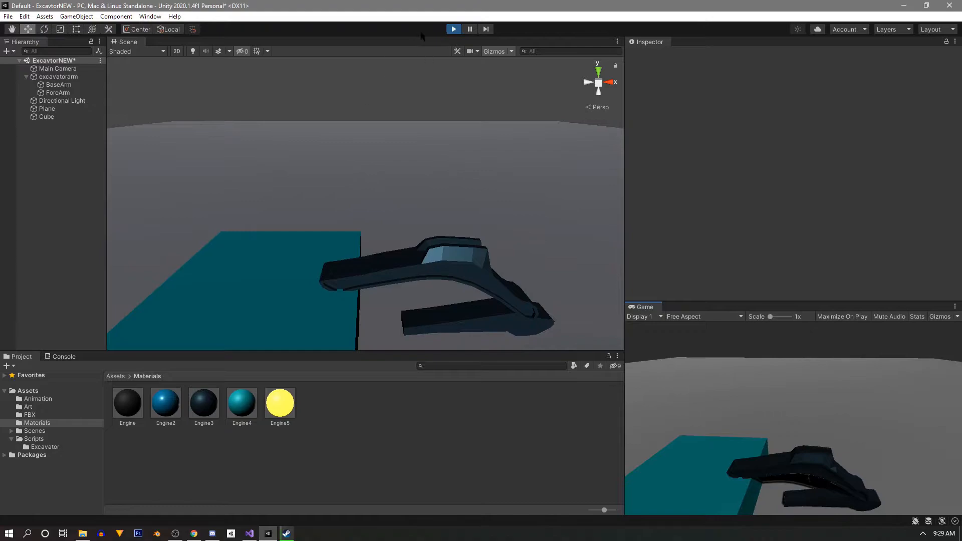
left_click(452, 32)
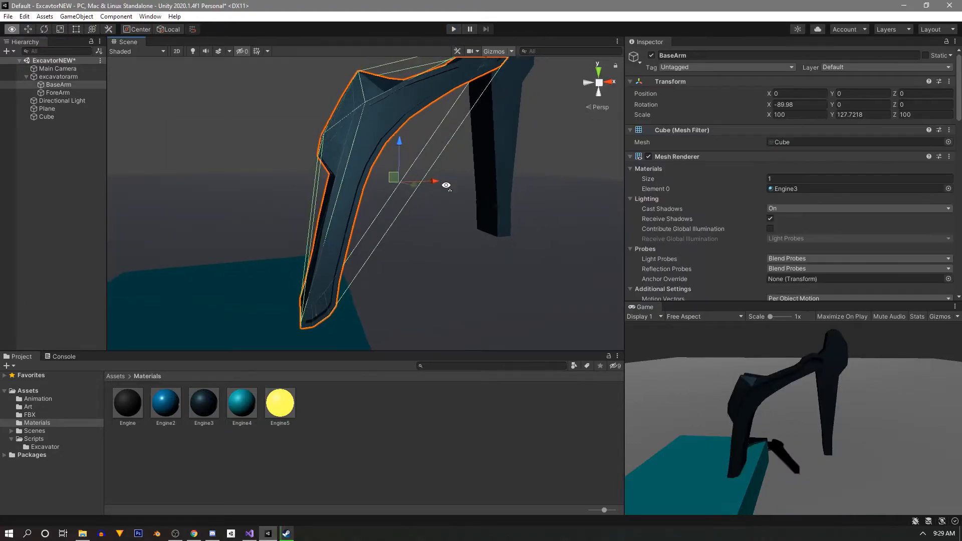
right_click_drag(444, 185, 311, 305)
left_click(329, 289)
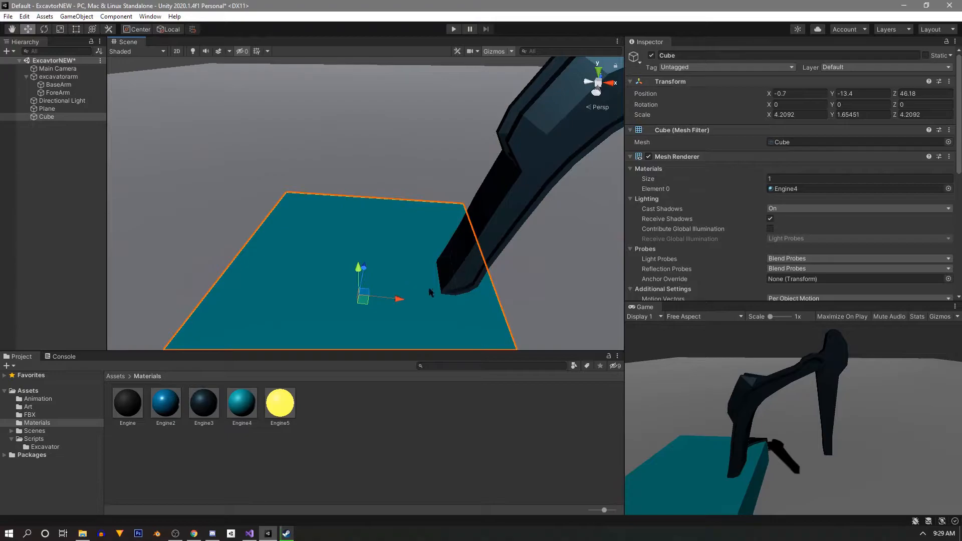
right_click_drag(488, 254, 538, 225)
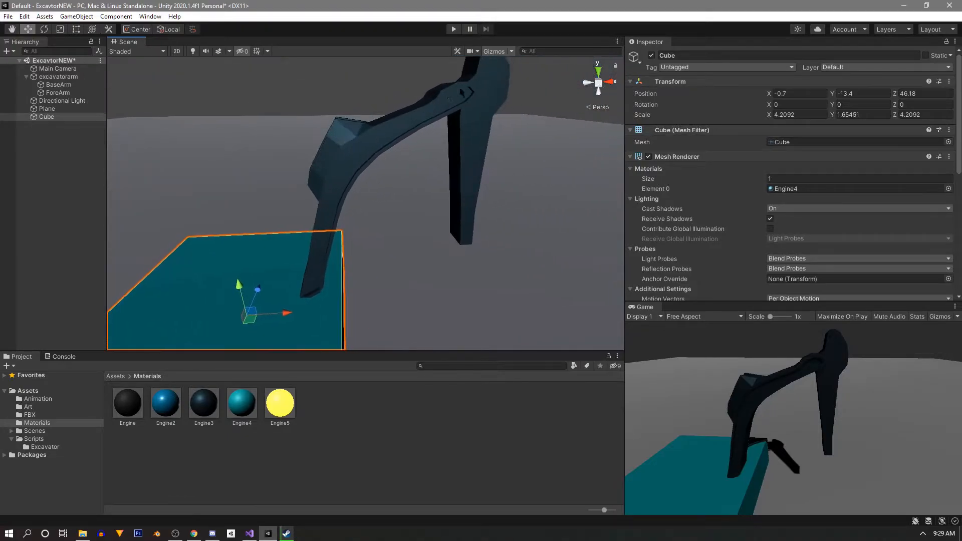
right_click_drag(353, 247, 353, 278)
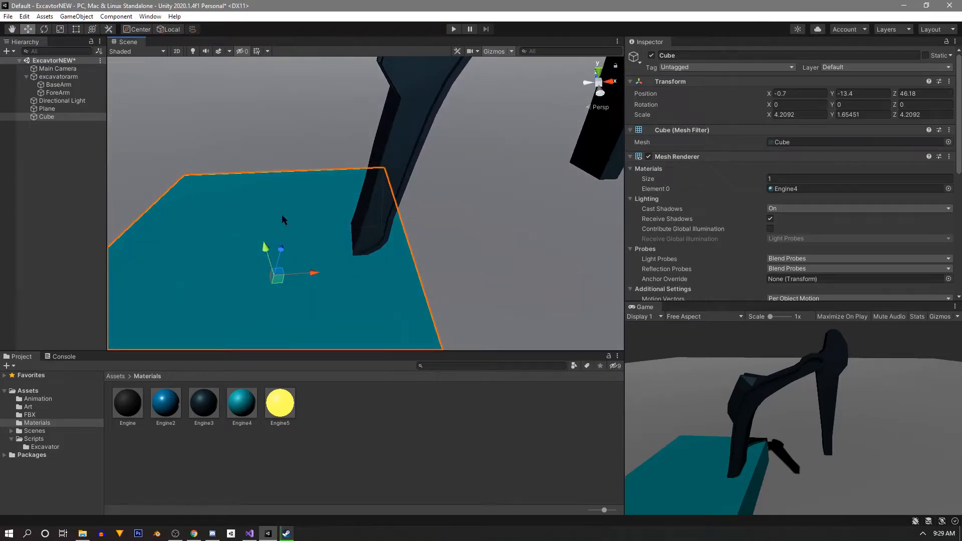
Step: Find ProBuilder in the Unity Registry packages, install it and clear the console messages
left_click(116, 16)
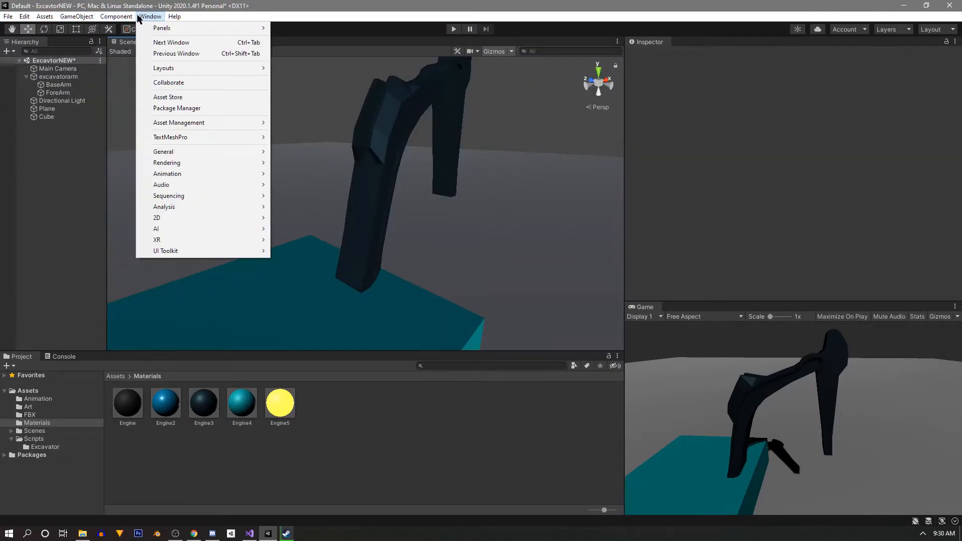
left_click(194, 109)
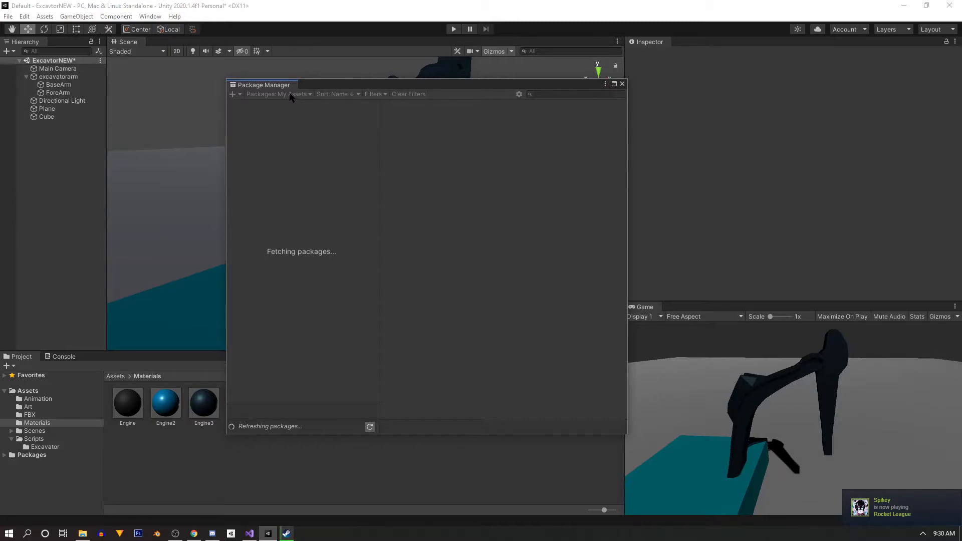
left_click(290, 94)
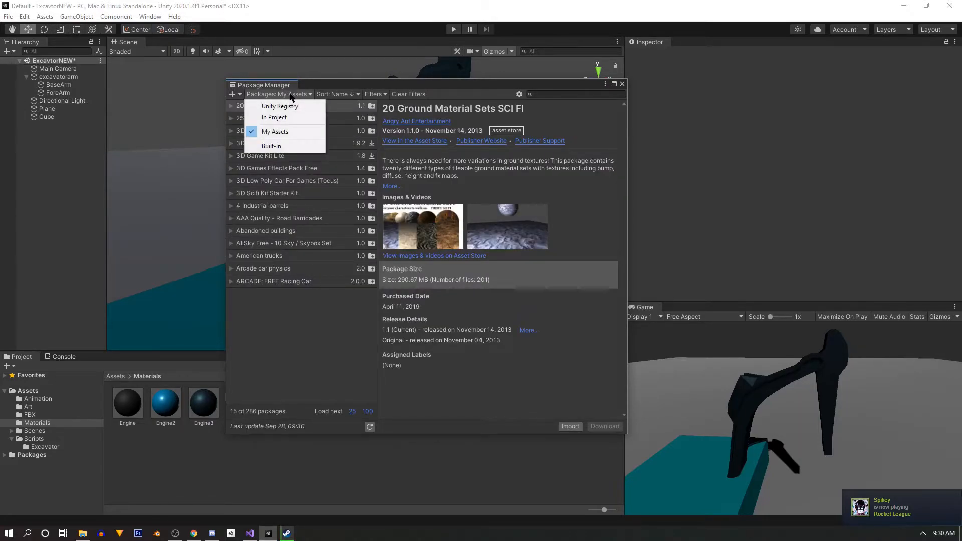
left_click(273, 101)
left_click(543, 94)
type("probuilder")
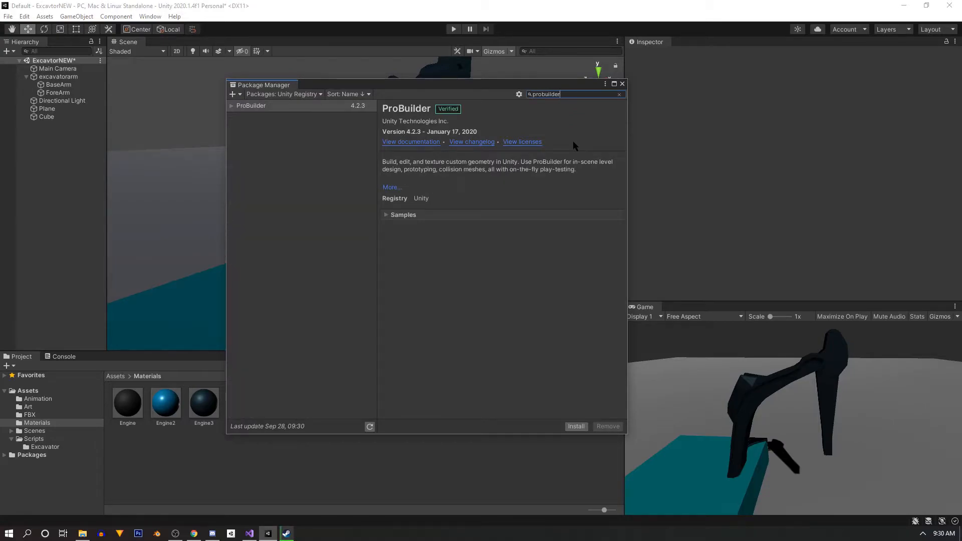
left_click(300, 106)
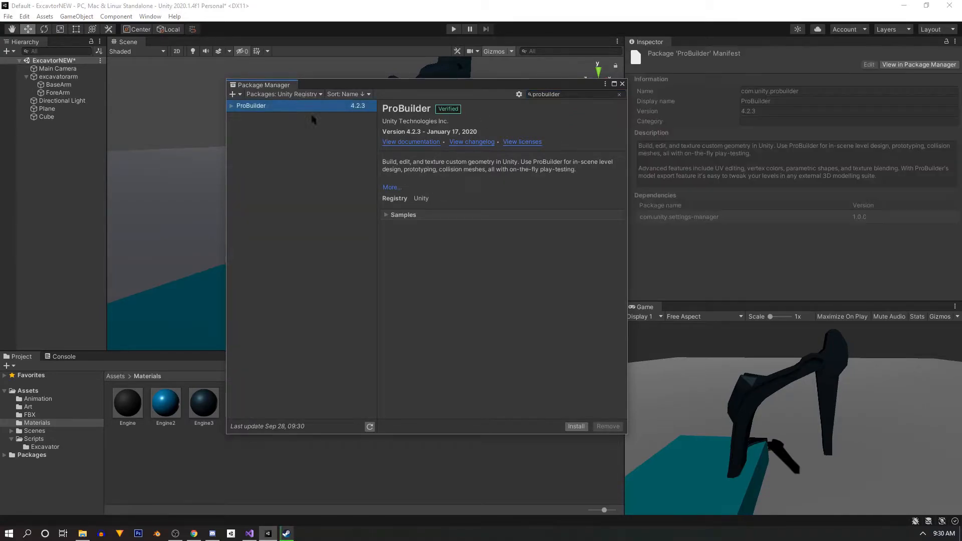
left_click(581, 427)
left_click(10, 366)
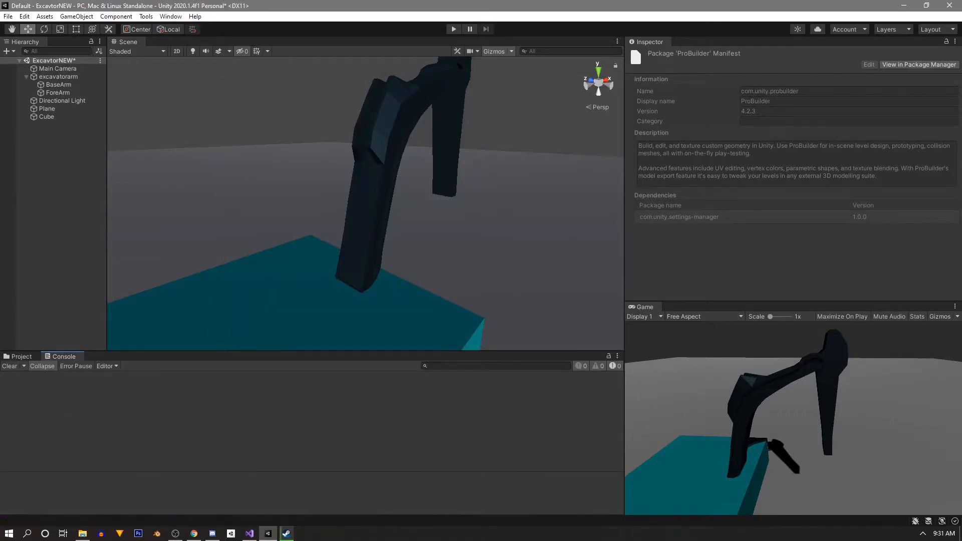
Step: Open the ProBuilder window and dock it below the Hierarchy
left_click(171, 16)
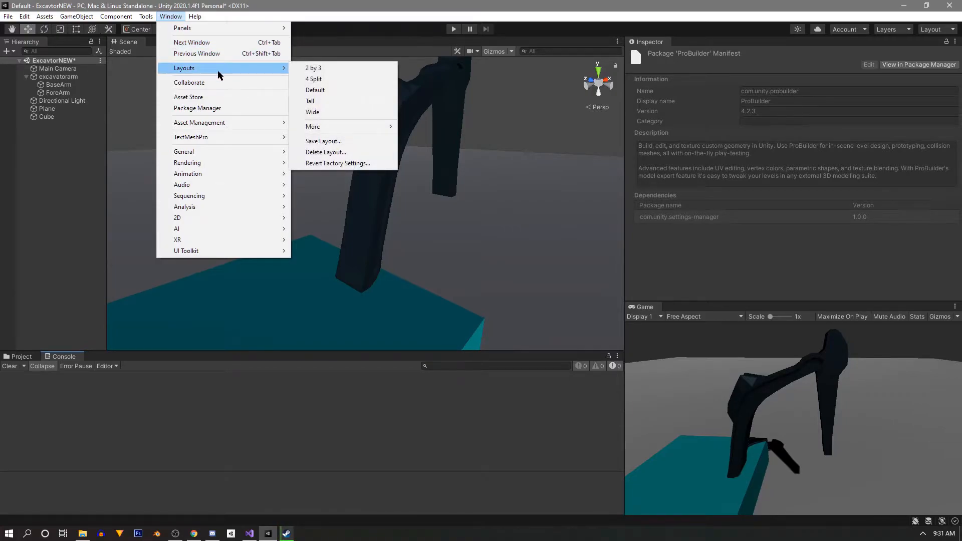
mouse_move(146, 16)
mouse_move(165, 28)
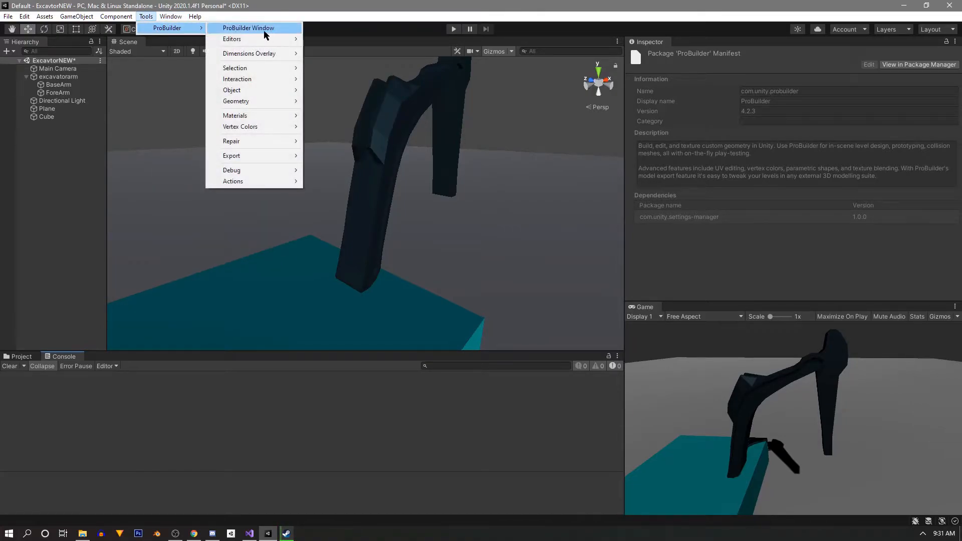
left_click(228, 28)
left_click_drag(470, 46, 64, 279)
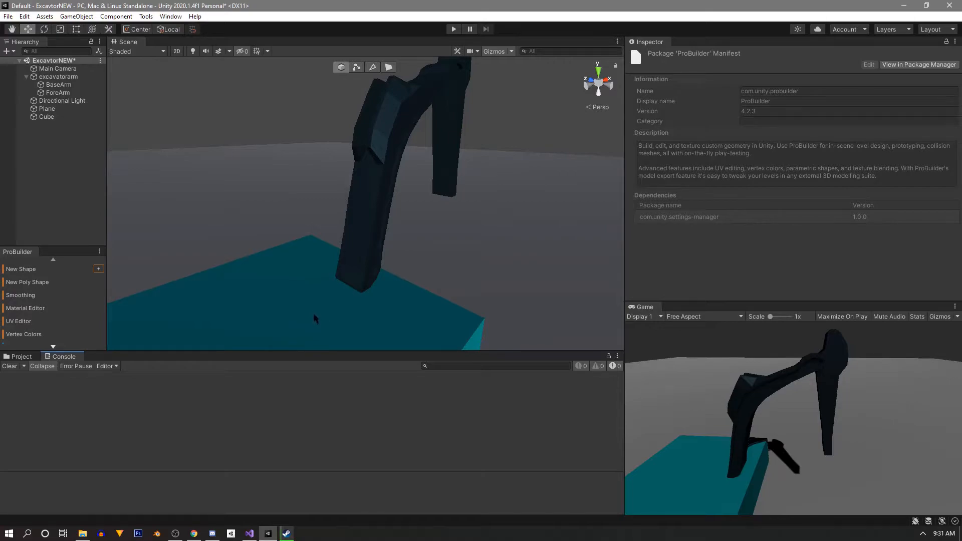
Step: Create a new ProBuilder cube on the teal base block beside the foot of BaseArm
scroll(325, 314, "up", 5)
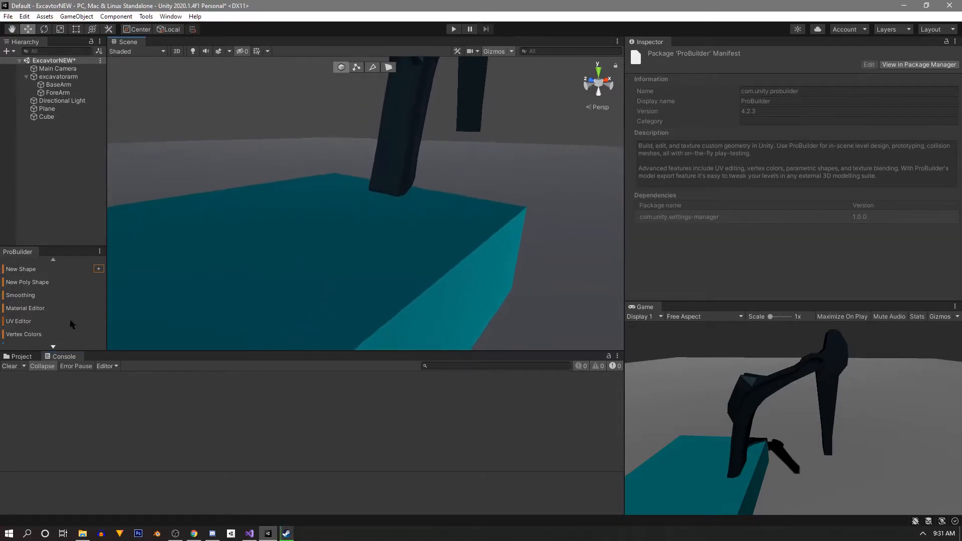
left_click(23, 275)
left_click_drag(384, 191, 432, 119, "alt")
key("f")
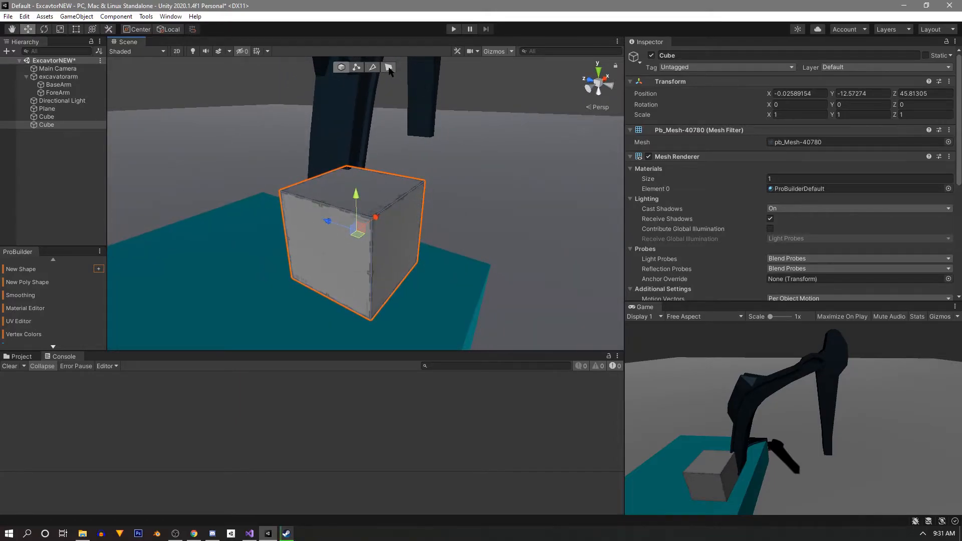
Step: Lower the new cube's top face to a thin slab and push one side face inward to make it narrow
left_click(389, 68)
left_click(365, 201)
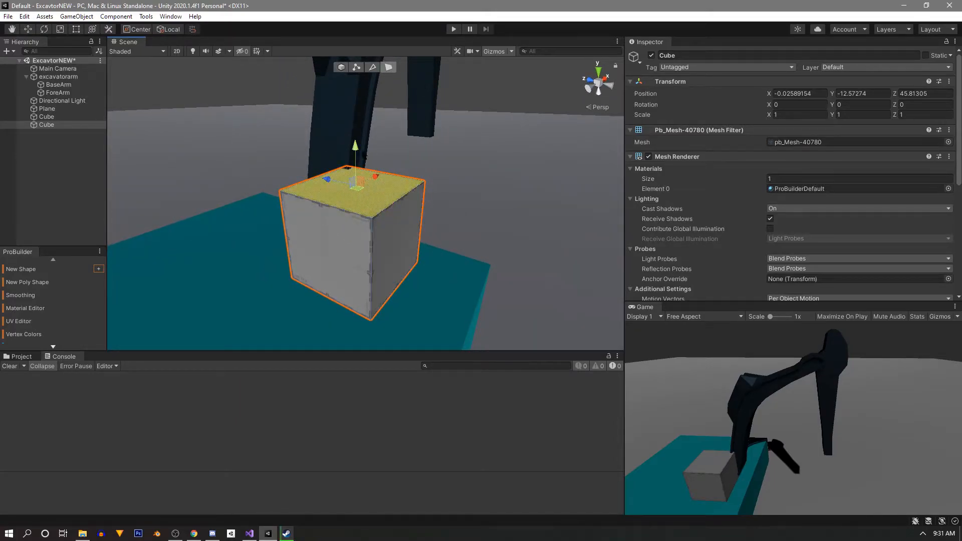
left_click_drag(355, 150, 356, 228)
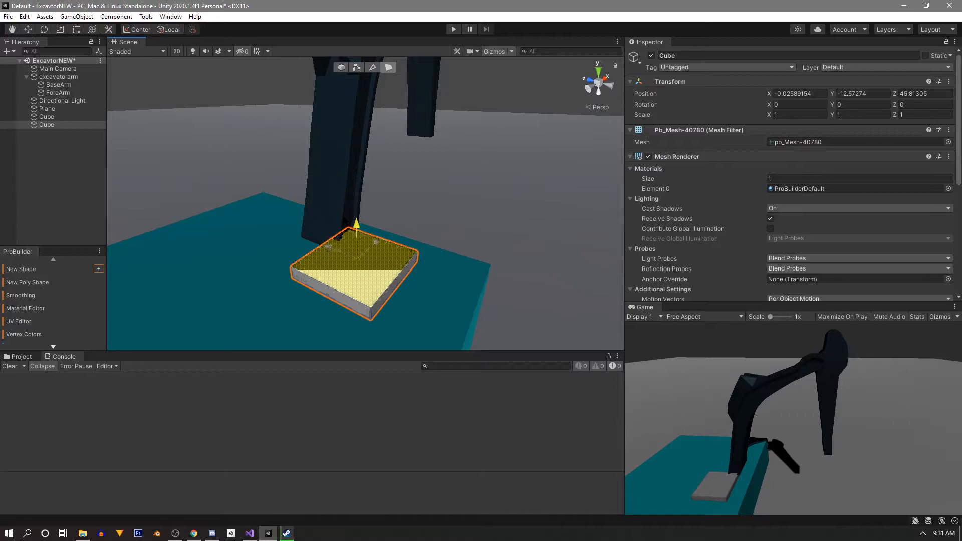
left_click(397, 293)
left_click_drag(365, 270, 353, 241)
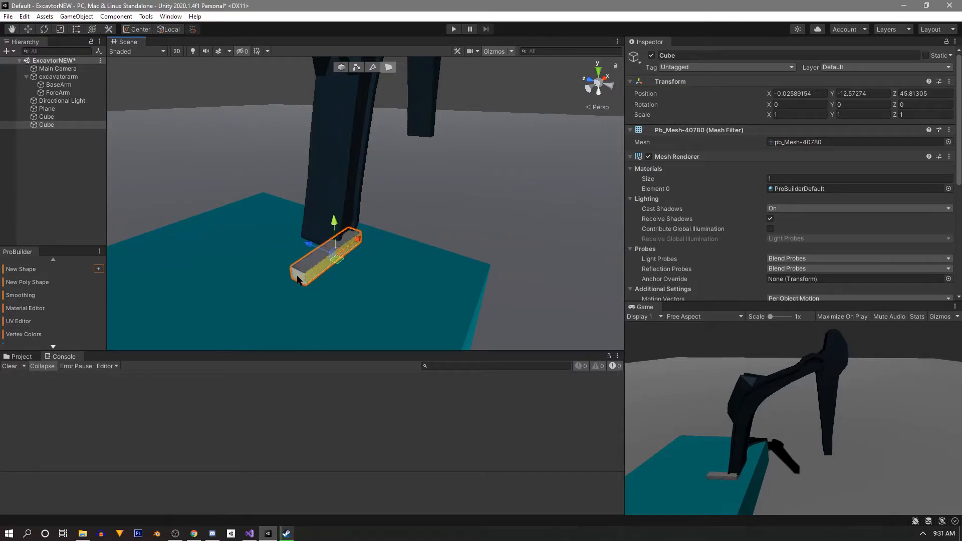
Step: Reshape the slab into a long thin bar by pulling one side face out, pushing the adjacent one in and extending the end
left_click_drag(317, 245, 430, 295)
left_click(363, 312)
left_click_drag(344, 284, 410, 241)
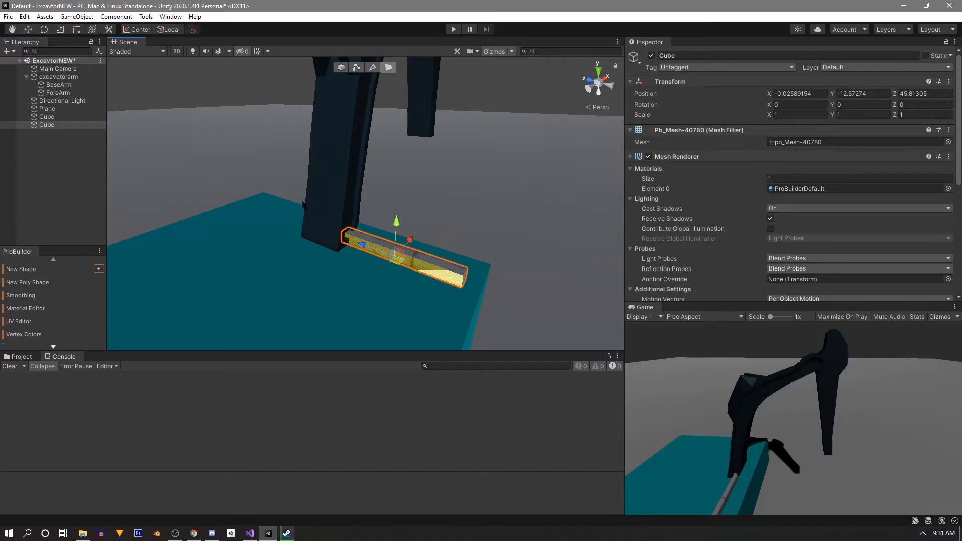
left_click(463, 283)
left_click_drag(458, 275, 503, 292)
left_click_drag(346, 236, 339, 192, "alt")
Step: Rotate the whole bar about 90 degrees around the Y axis with global handle orientation
left_click(176, 30)
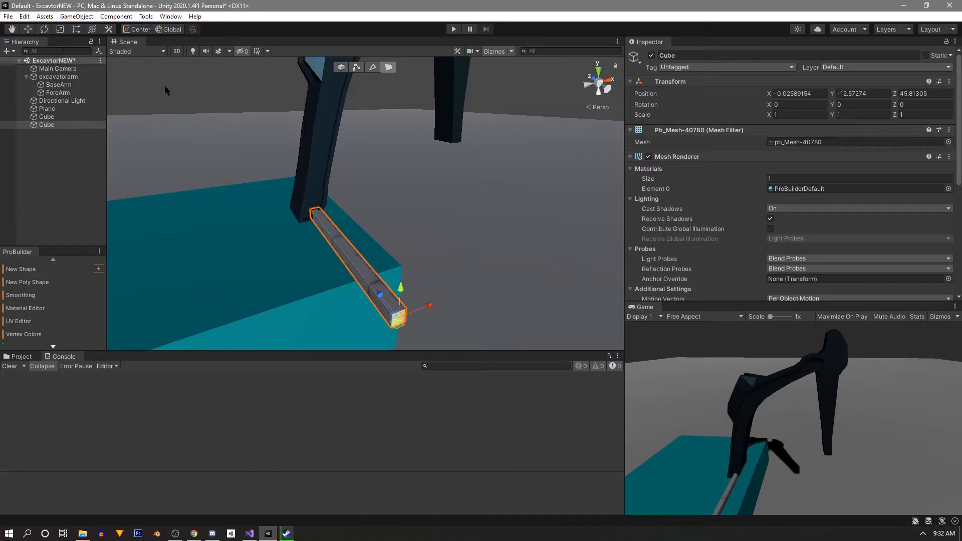
right_click_drag(403, 176, 151, 180)
key("d")
left_click(342, 68)
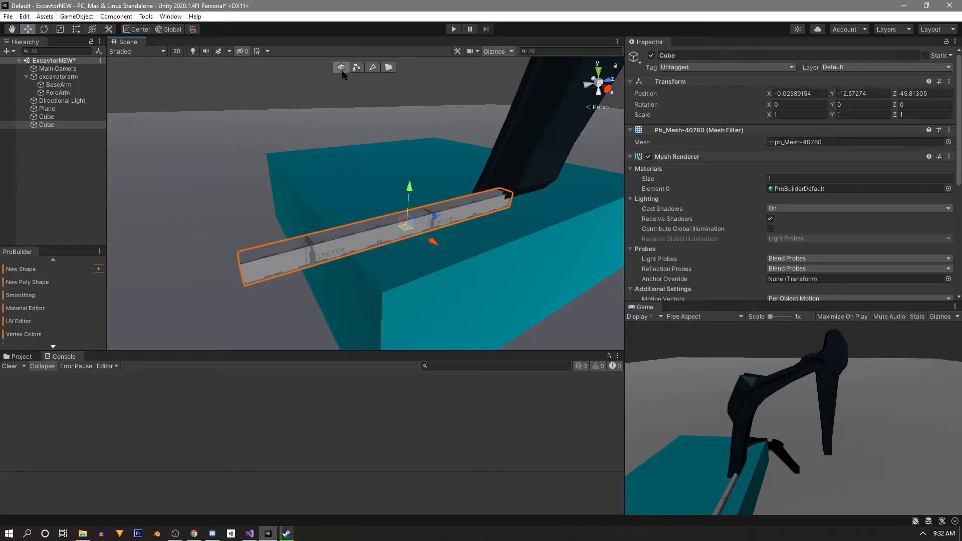
right_click_drag(426, 230, 401, 145)
left_click(44, 29)
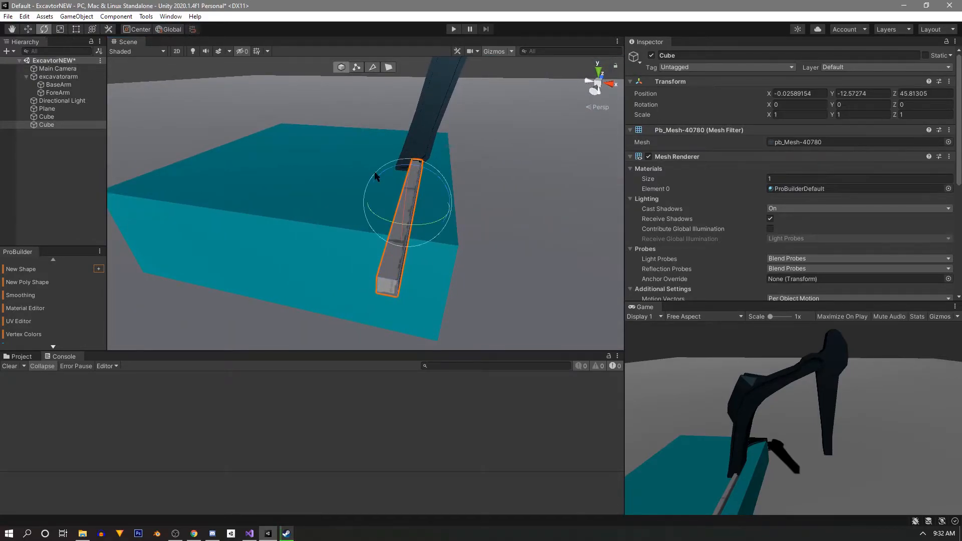
left_click_drag(429, 226, 301, 201)
Step: Move the bar to the foot of BaseArm and centre it on the arm's width at Z 46.96
left_click(28, 29)
right_click_drag(305, 200, 428, 185)
left_click_drag(428, 185, 291, 151)
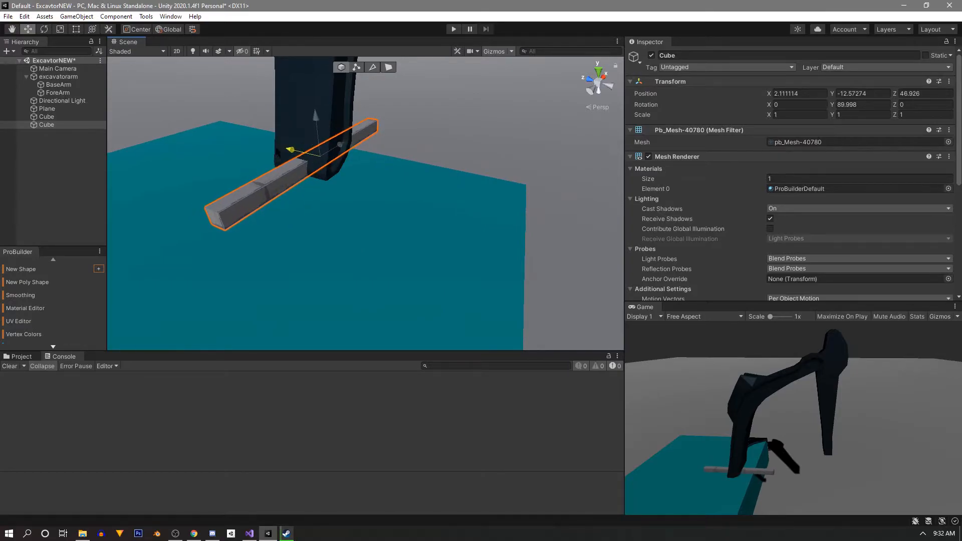
left_click(594, 91)
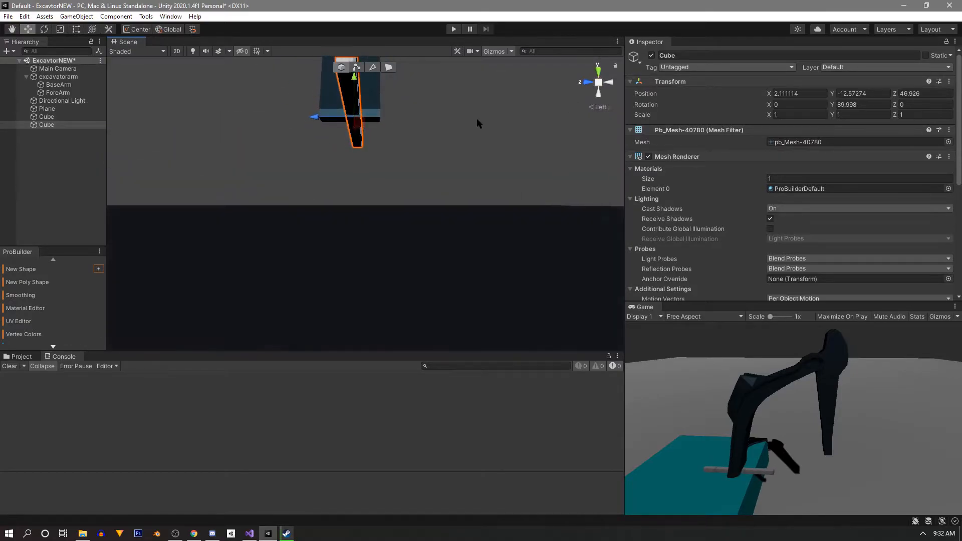
left_click_drag(331, 202, 329, 204)
left_click_drag(419, 193, 226, 138, "alt")
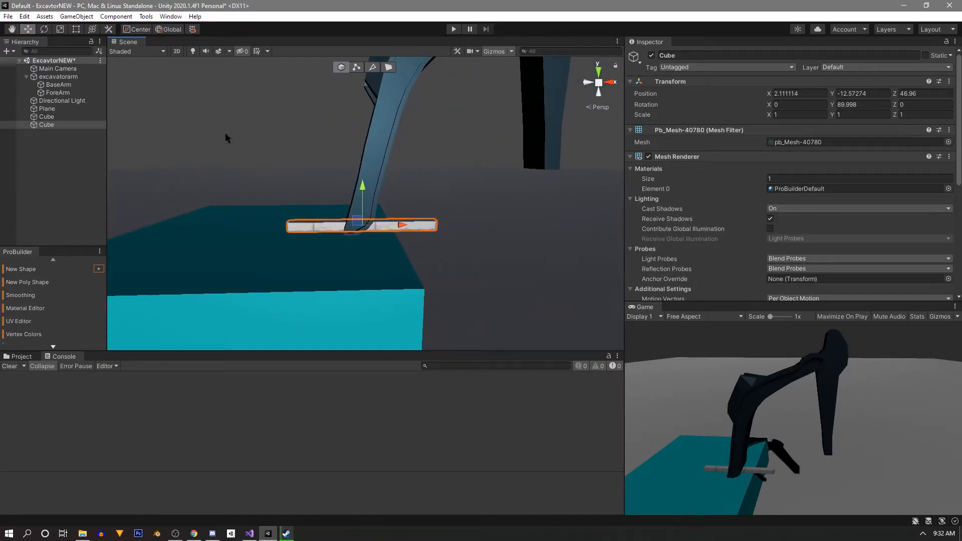
Step: Tilt the bar to about -60 degrees on X and place it beside BaseArm above the block at X 0.793, Y -10.477
left_click(44, 30)
left_click_drag(394, 208, 326, 159)
left_click(29, 29)
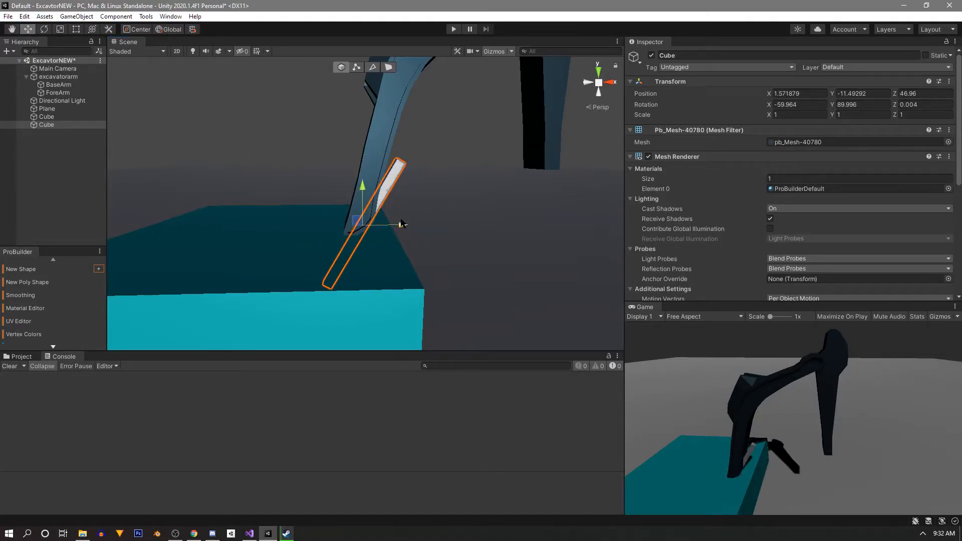
left_click_drag(400, 223, 356, 219)
left_click_drag(314, 193, 321, 133)
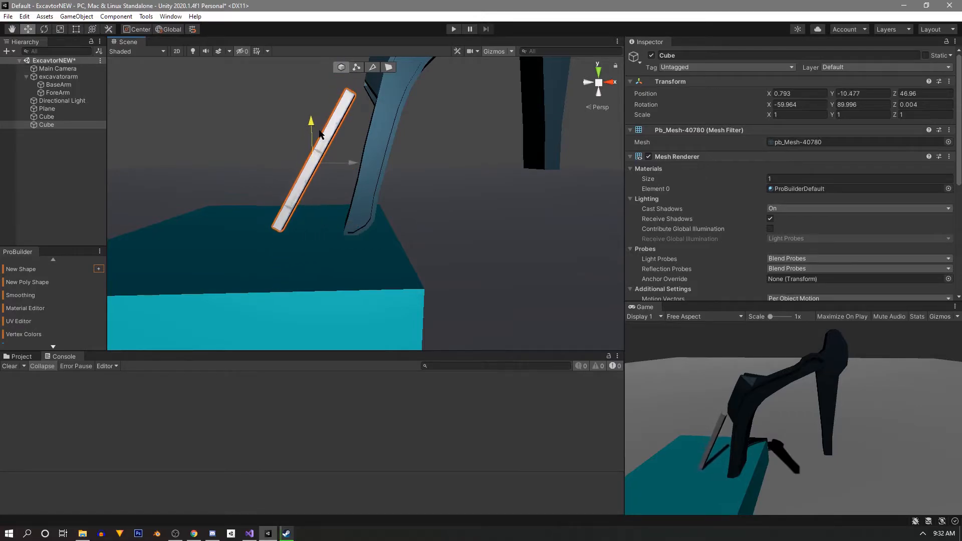
Step: Tilt the bar more steeply beside BaseArm, to about -71 degrees on X
right_click_drag(332, 130, 386, 174)
key("w")
key("s")
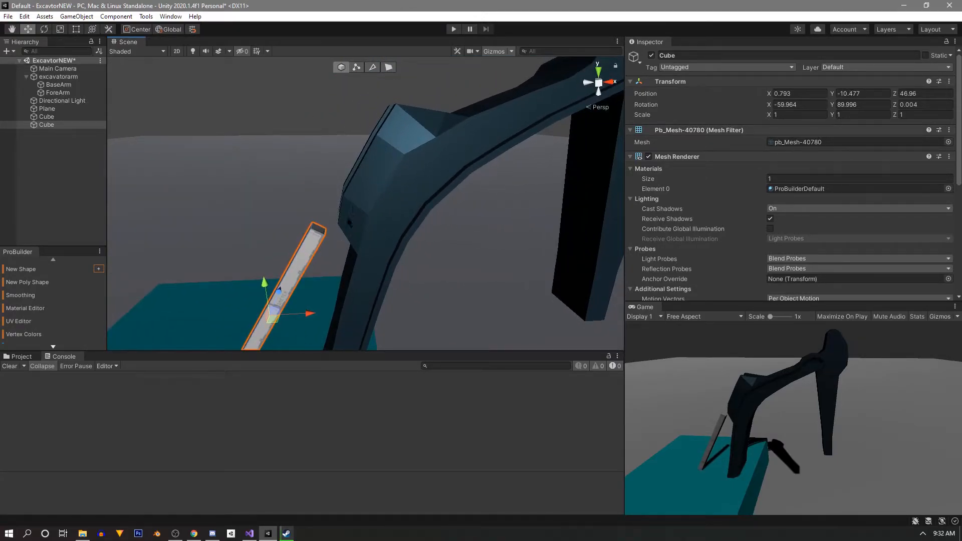
right_click_drag(426, 218, 490, 194)
scroll(465, 129, "down", 4)
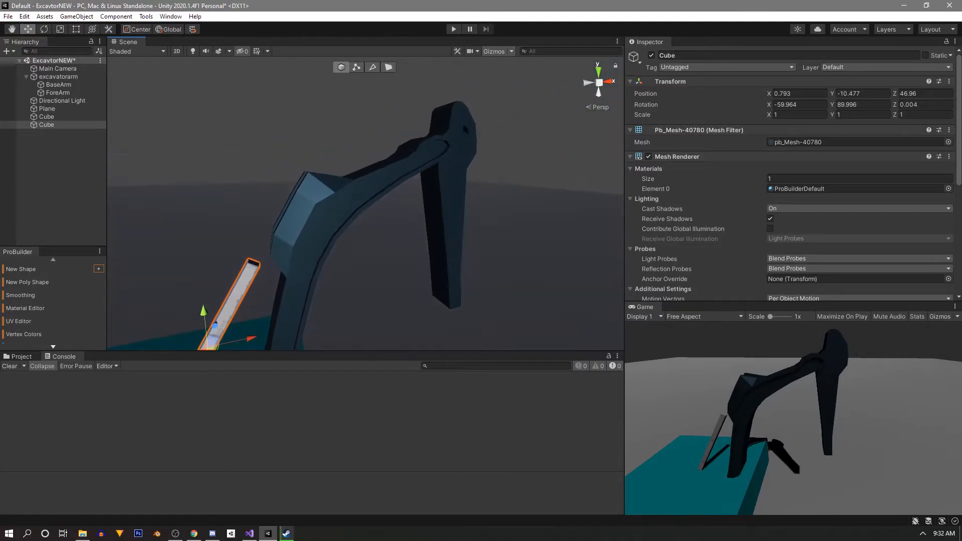
right_click_drag(306, 265, 263, 317)
key("w")
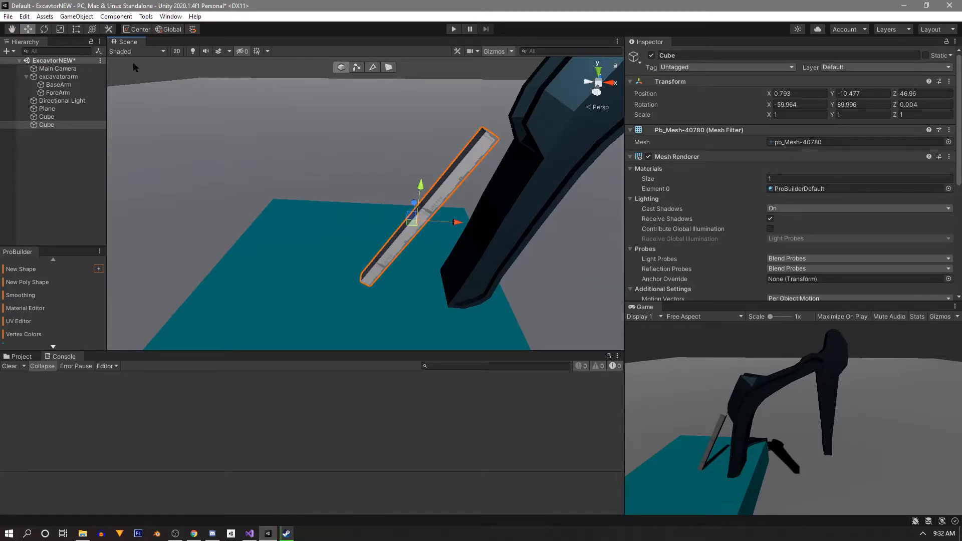
left_click(45, 29)
left_click_drag(409, 188, 393, 190)
Step: Shift the tilted bar horizontally beside BaseArm to X 0.672
left_click(29, 29)
key("w")
right_click_drag(299, 203, 350, 241)
key("a")
key("d")
key("e")
key("s")
left_click_drag(363, 234, 367, 235)
Step: Lengthen the bar by pulling its upper end face outward along the bar with local handle orientation
left_click(385, 70)
left_click(376, 142)
right_click_drag(448, 168, 261, 135)
key("x")
left_click_drag(334, 188, 349, 147)
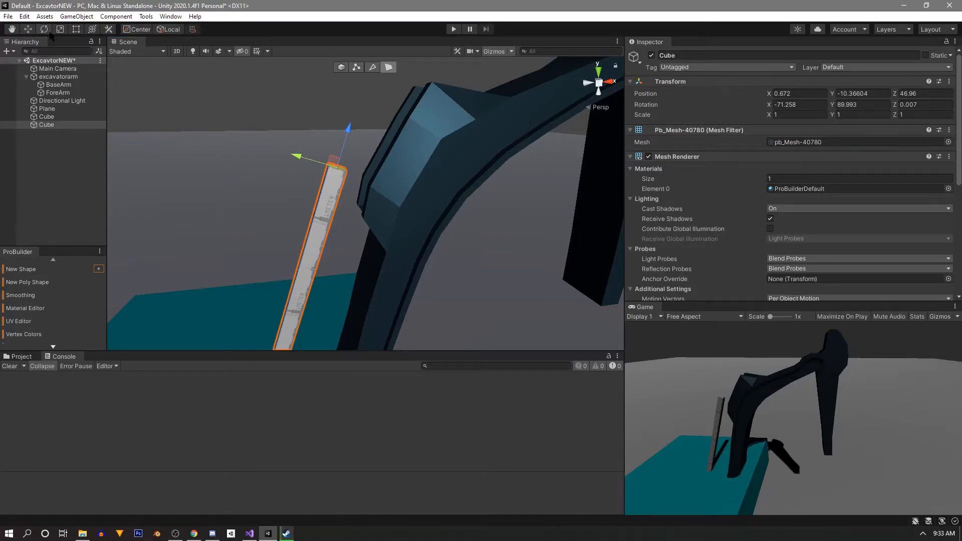
Step: Lean the lengthened bar to about -61 degrees on X and shift it so its upper end meets the bulge of BaseArm
left_click(340, 67)
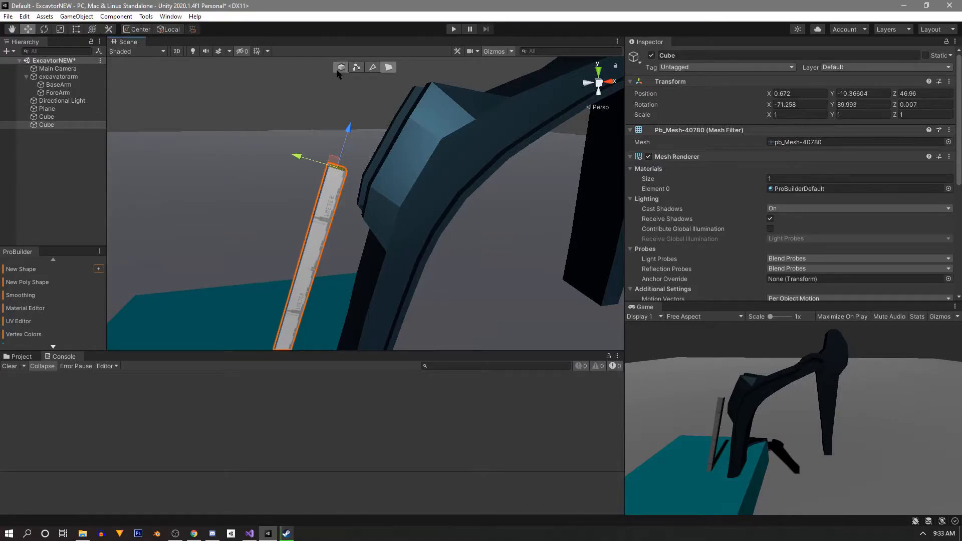
left_click(44, 30)
mouse_move(279, 275)
left_mouse_down()
mouse_move(288, 290)
mouse_move(296, 276)
left_mouse_up()
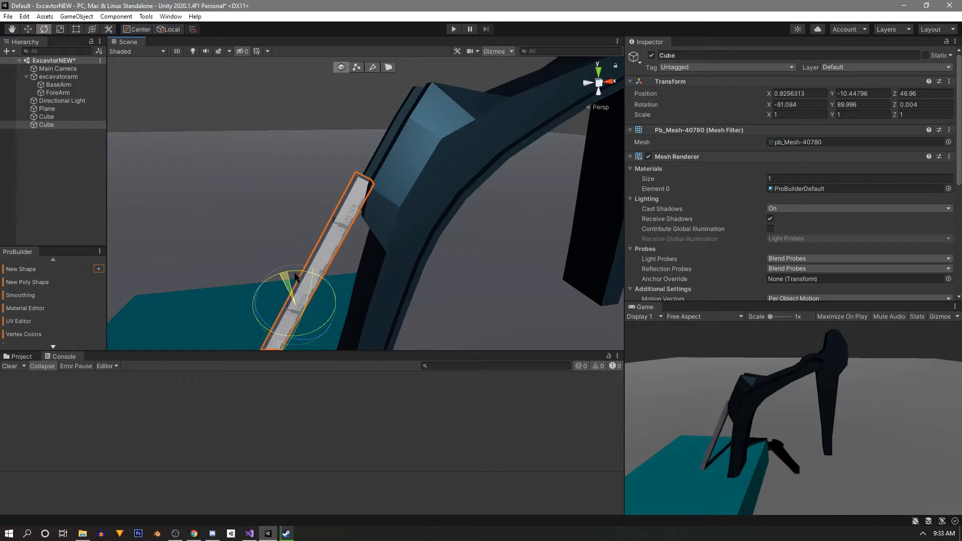
right_click_drag(318, 189, 232, 189)
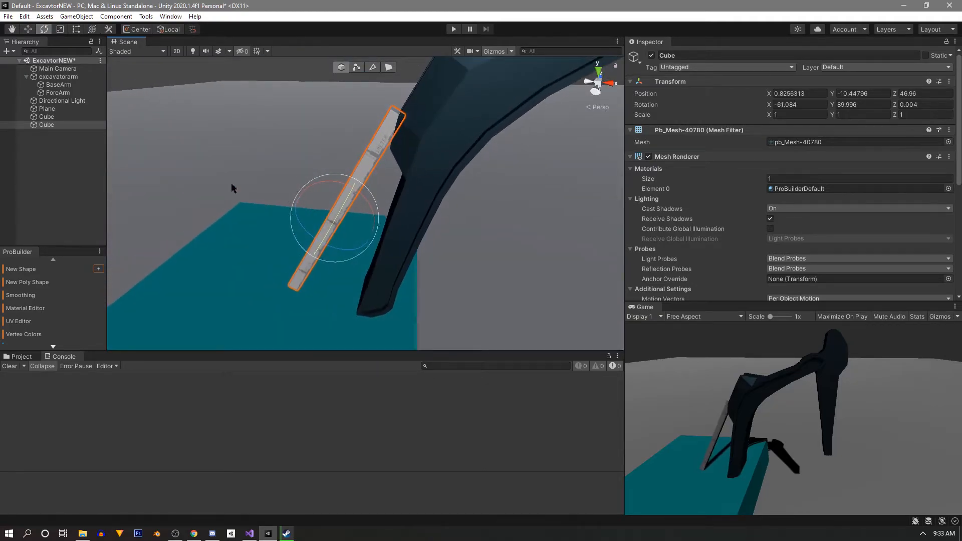
left_click(28, 29)
left_click_drag(307, 200, 311, 200)
right_click_drag(310, 200, 410, 188)
left_click_drag(373, 204, 371, 207)
Step: Make the bar's mesh collider convex and add a Hinge Joint component to the bar
left_click(253, 86)
mouse_move(296, 157)
right_mouse_down()
mouse_move(391, 247)
mouse_move(280, 154)
right_mouse_up()
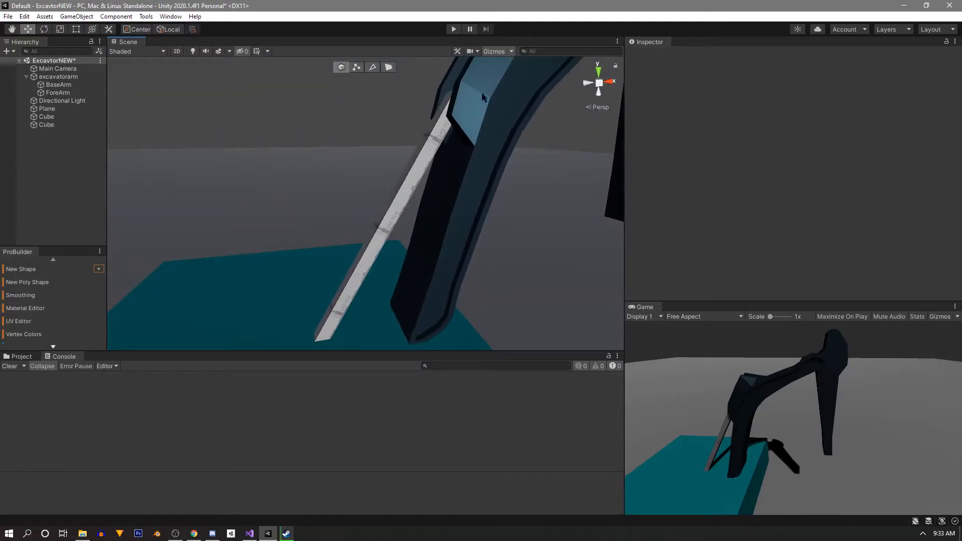
left_click(398, 214)
scroll(825, 175, "down", 5)
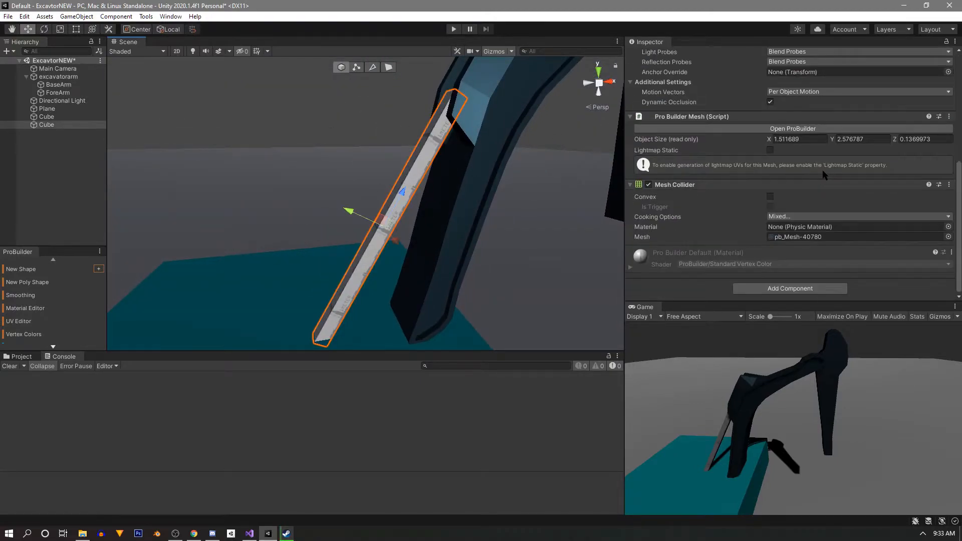
left_click(771, 197)
right_click_drag(449, 219, 477, 221)
left_click(781, 289)
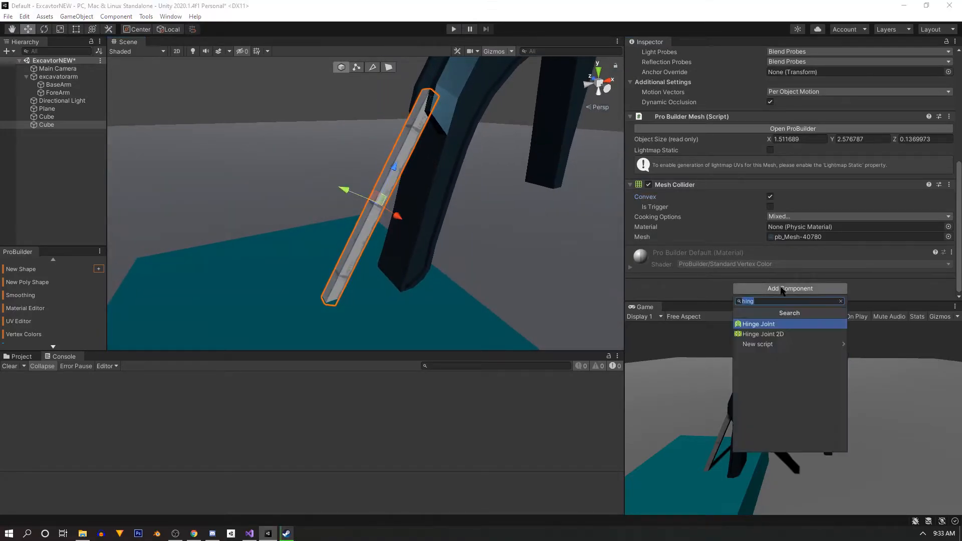
left_click(765, 325)
mouse_move(549, 194)
right_mouse_down()
mouse_move(556, 171)
mouse_move(544, 146)
mouse_move(573, 147)
mouse_move(486, 145)
mouse_move(551, 177)
right_mouse_up()
scroll(713, 195, "down", 9)
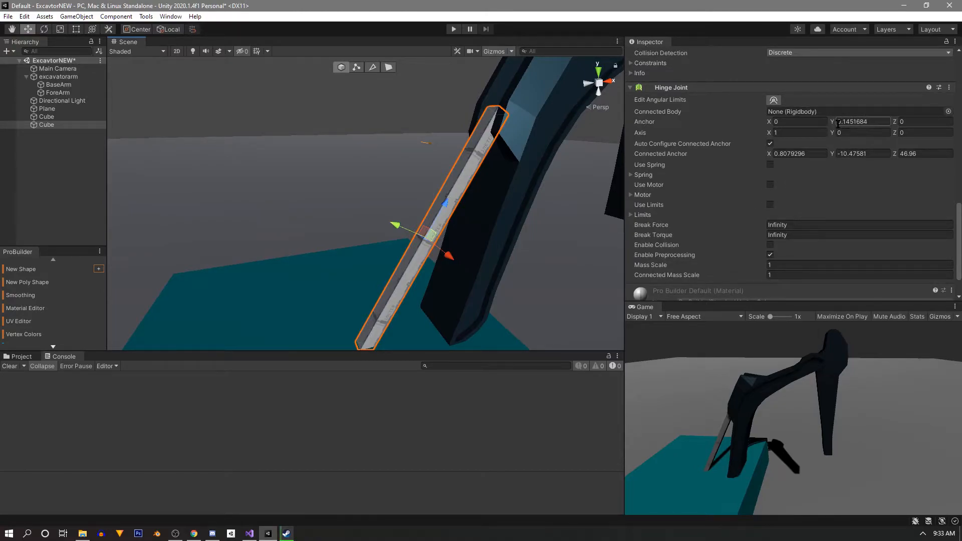
Step: Set the X anchor of the bar's hinge joint to 1
left_click_drag(464, 138, 556, 125, "alt")
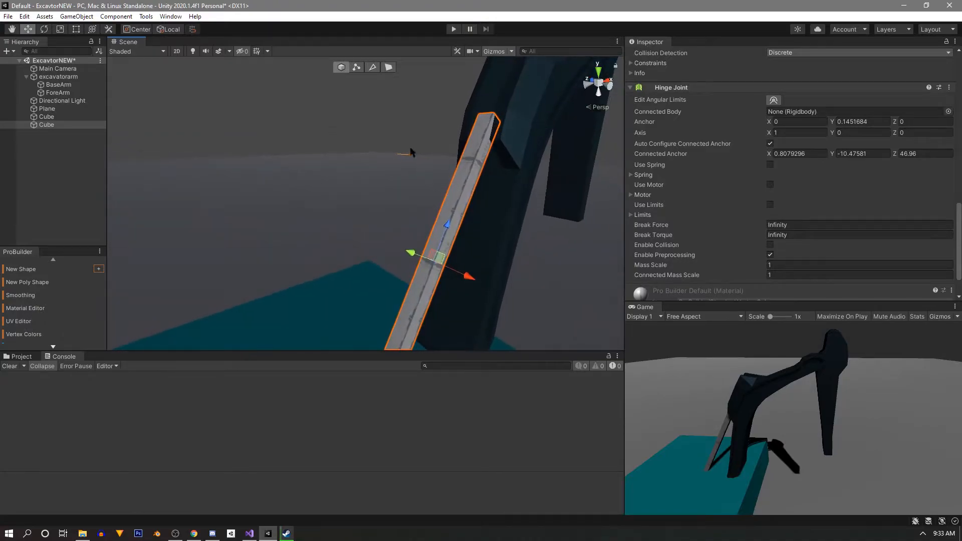
left_click_drag(521, 168, 609, 145, "alt")
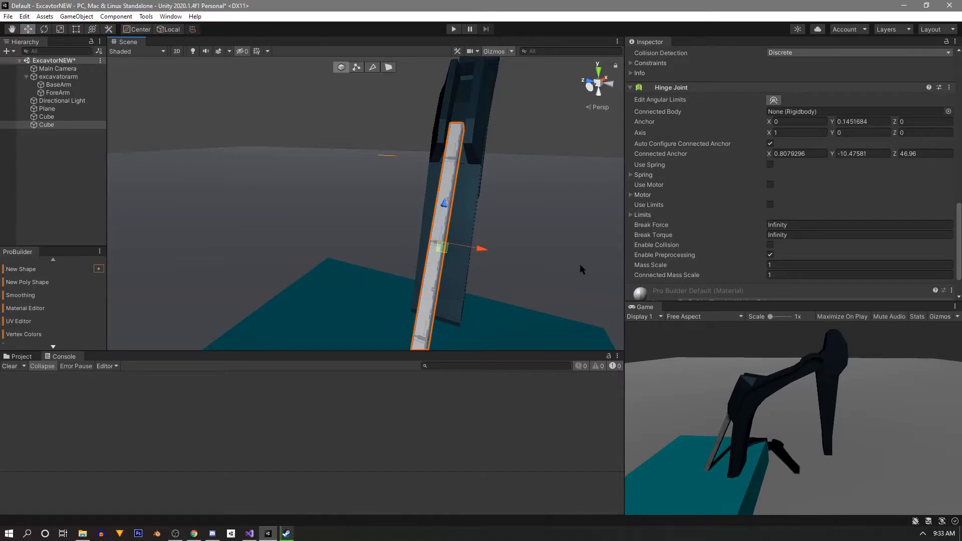
left_click(799, 123)
type("1")
left_click_drag(528, 181, 373, 190, "alt")
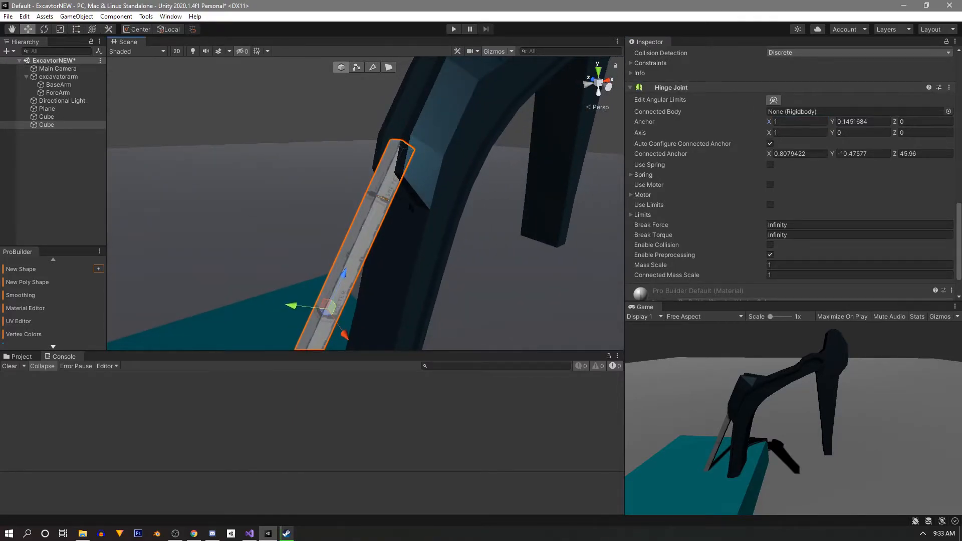
left_click_drag(481, 193, 541, 190, "alt")
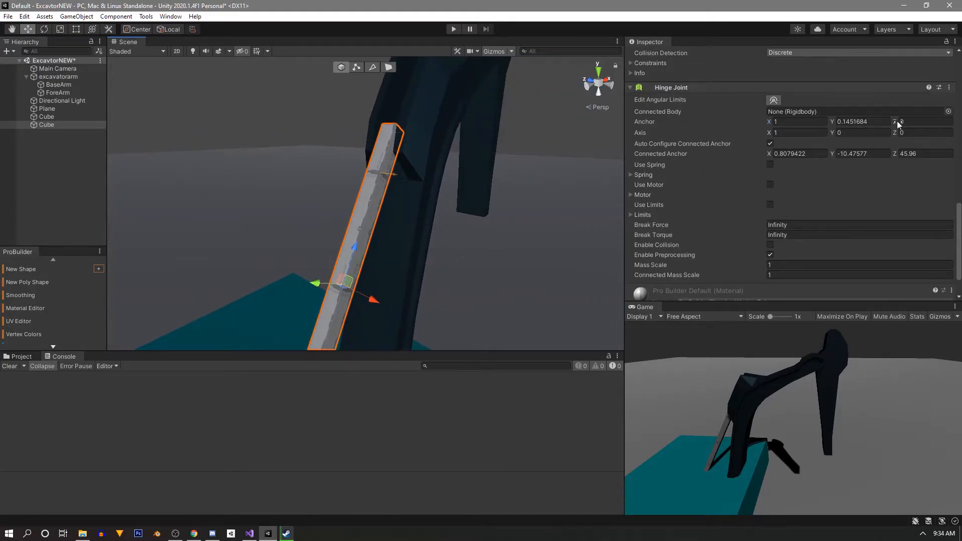
Step: Slide the hinge joint's anchor up the bar toward BaseArm's bulge by setting anchor Z to 0.4
right_click_drag(528, 146, 475, 193)
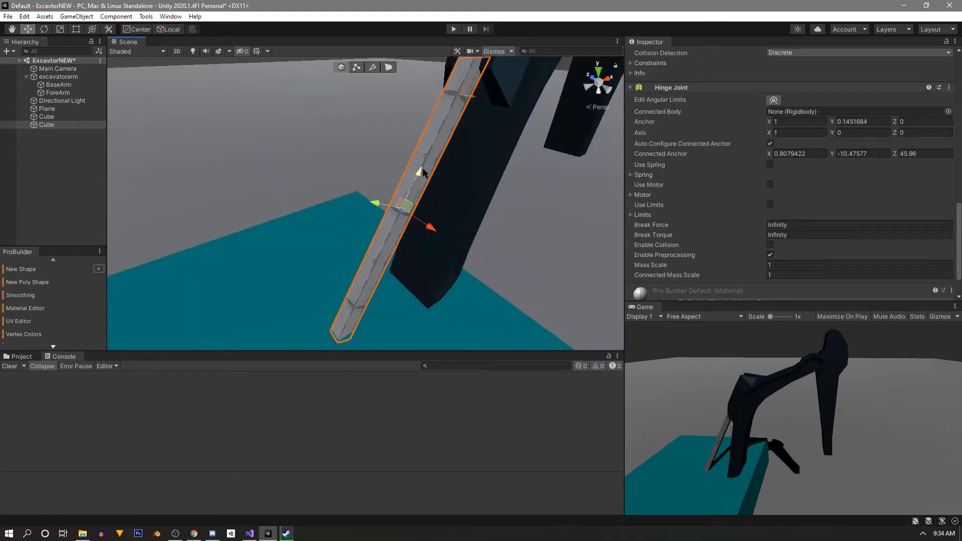
right_click_drag(550, 181, 572, 177)
left_click(912, 121)
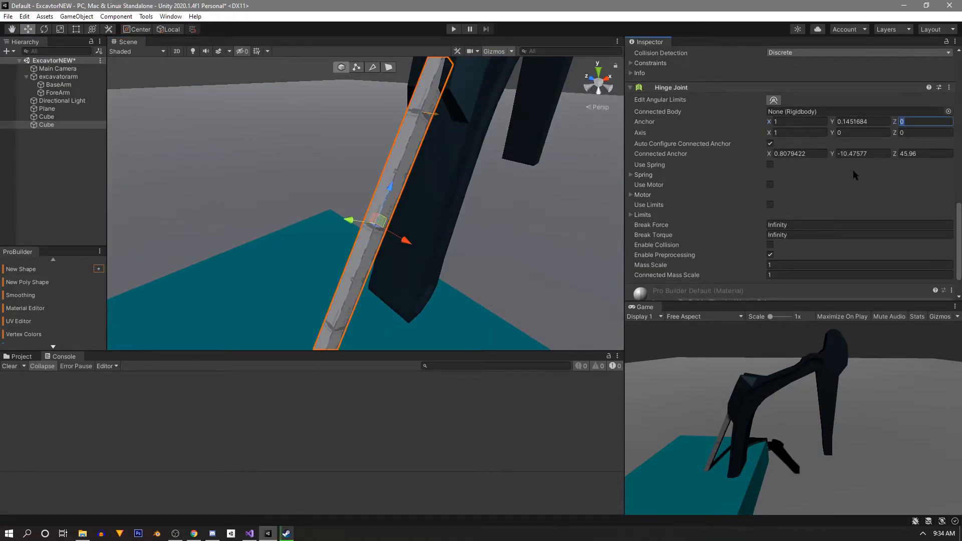
type("1")
key("BackSpace")
type(".01")
key("BackSpace")
type("2")
key("BackSpace")
type("3")
key("BackSpace")
type("4")
key("BackSpace")
type("5")
key("BackSpace")
key("BackSpace")
type("1")
key("BackSpace")
type("2")
key("BackSpace")
type("3")
key("BackSpace")
type("4")
right_click_drag(488, 161, 518, 109)
key("f")
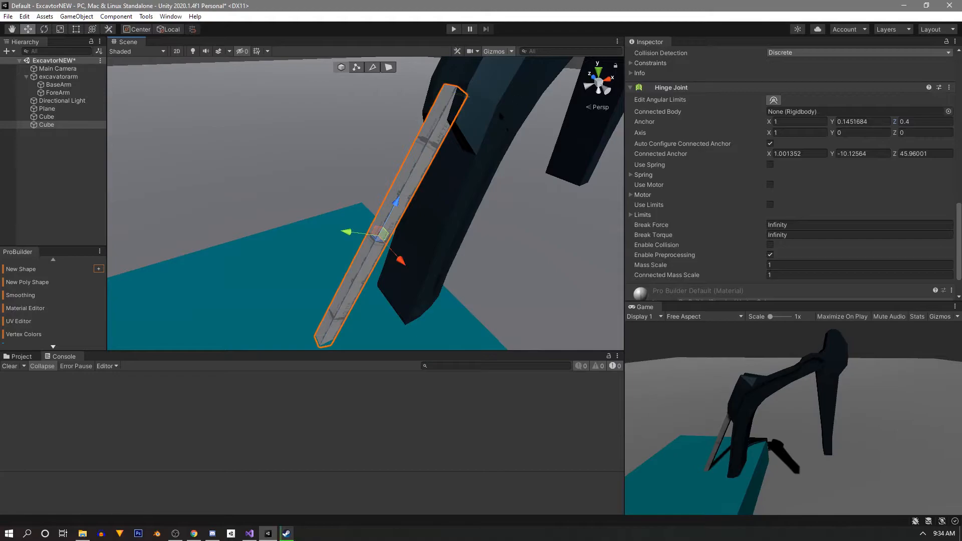
Step: Assign BaseArm as the connected body of the bar's hinge joint and add a second Hinge Joint to the bar
right_click_drag(402, 160, 496, 159)
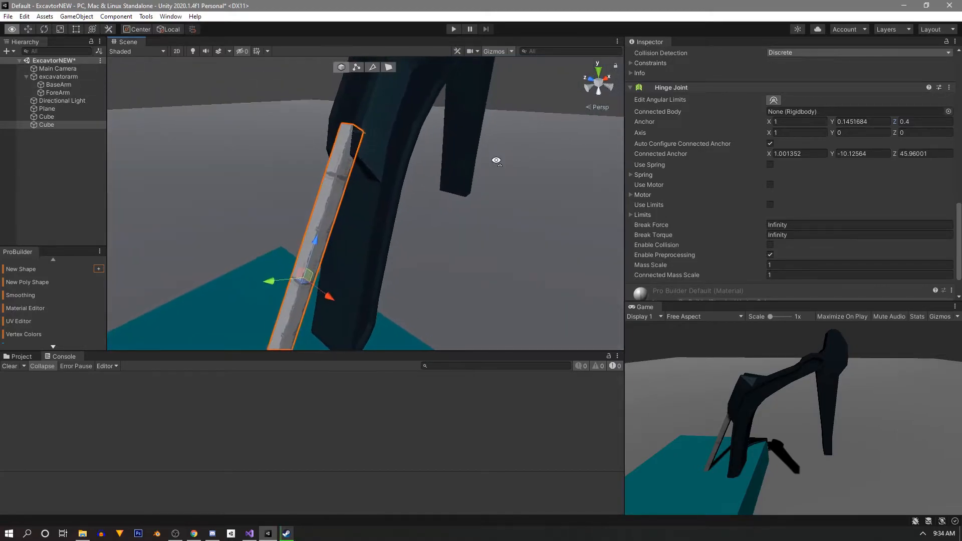
scroll(496, 159, "down", 3)
left_click_drag(44, 95, 785, 117)
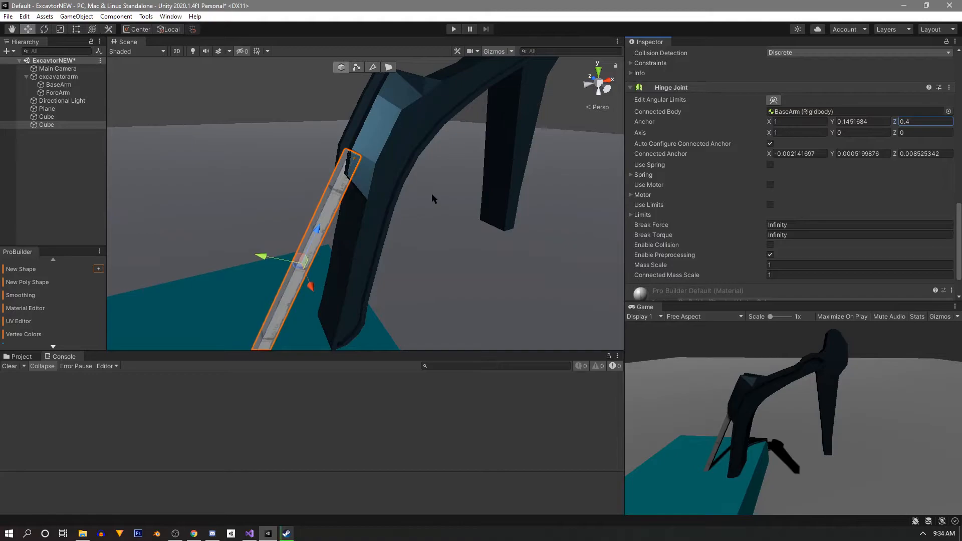
right_click_drag(434, 198, 401, 249)
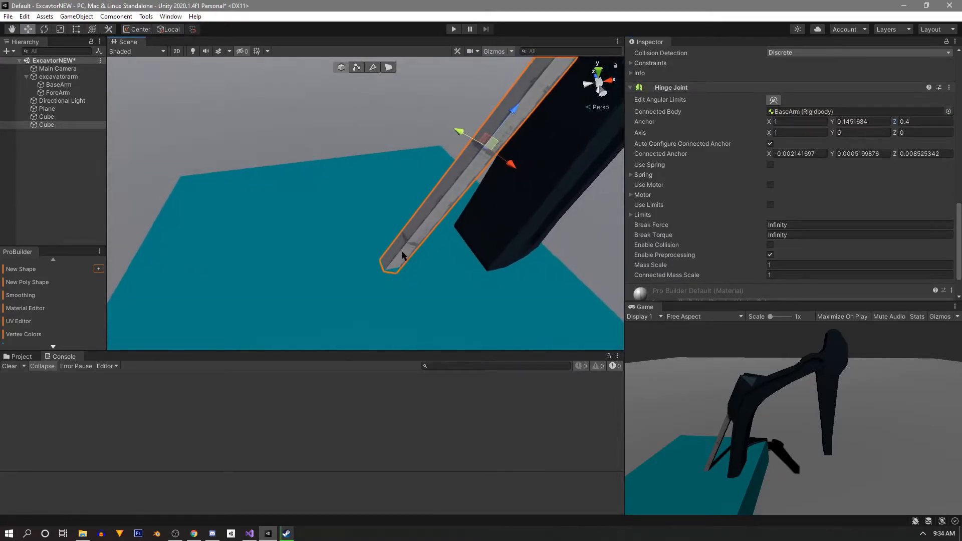
scroll(747, 166, "down", 2)
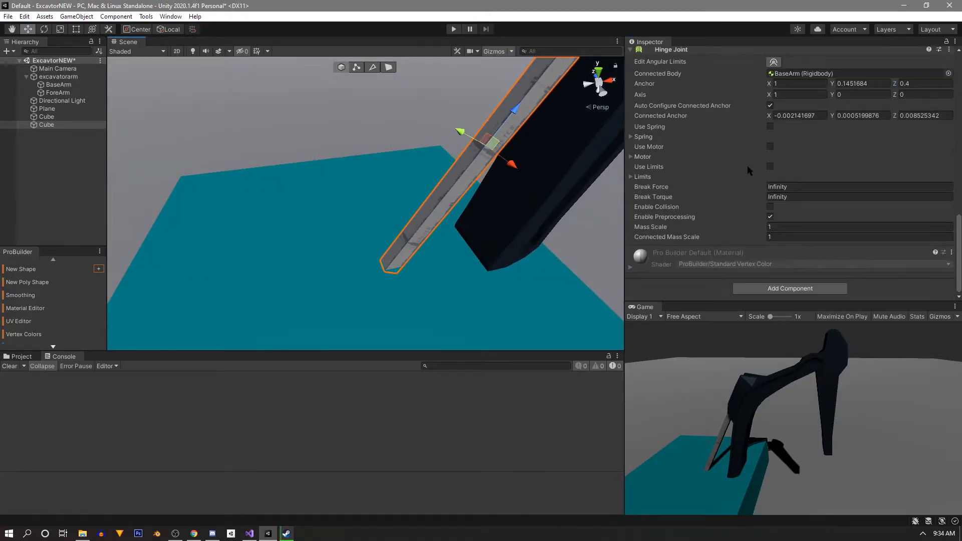
left_click(777, 285)
left_click(778, 324)
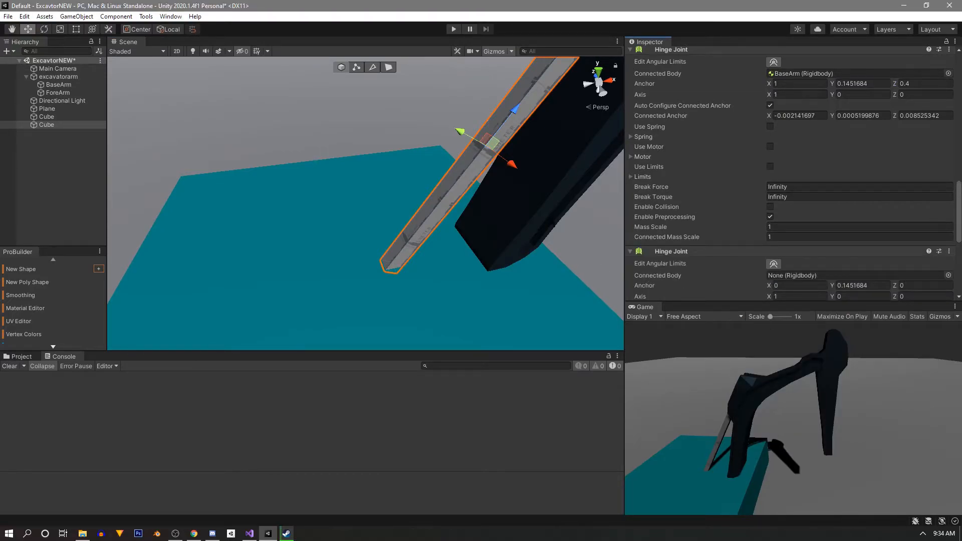
Step: Set the anchor X of the bar's second hinge joint to 1
key("a")
right_click_drag(419, 203, 429, 162)
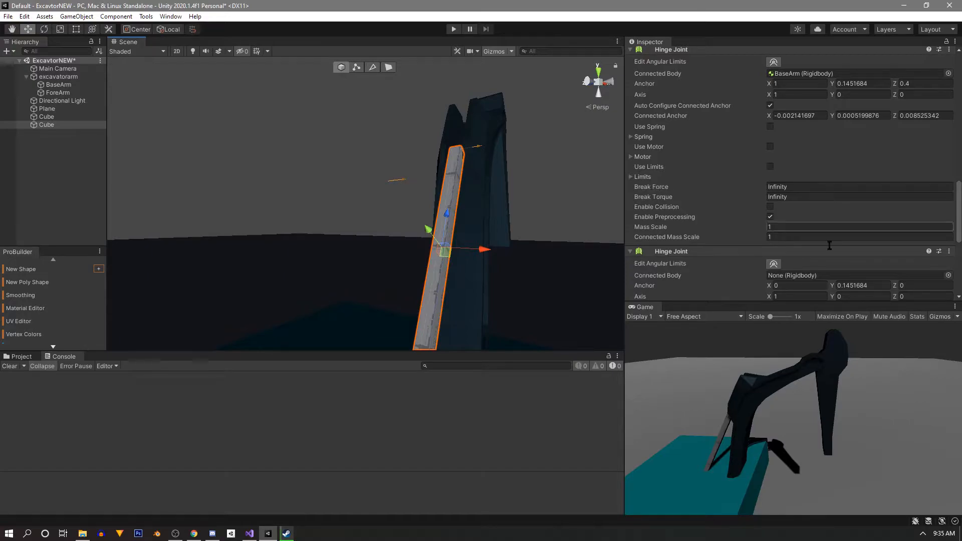
scroll(842, 296, "down", 4)
scroll(841, 296, "up", 4)
left_click(802, 196)
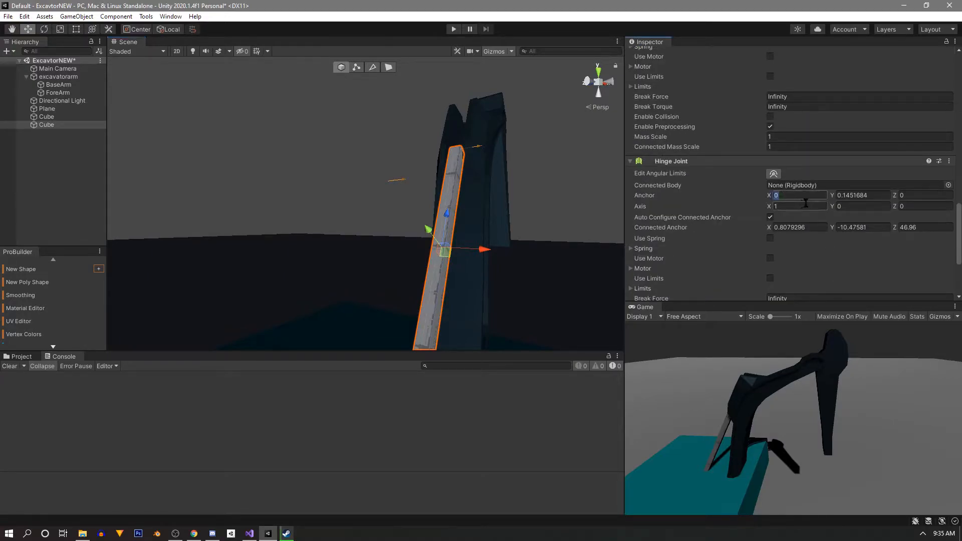
type("1")
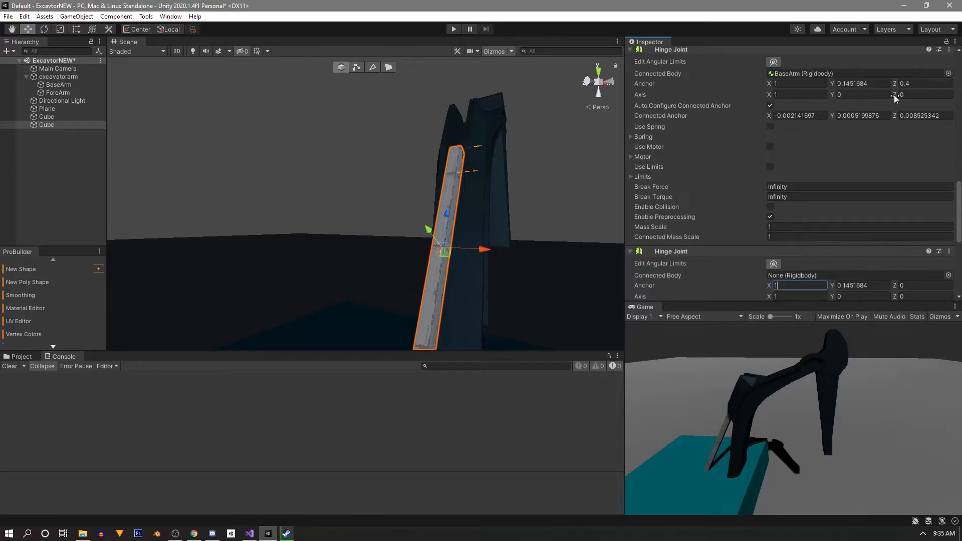
Step: Shift the second hinge joint's anchor to the bar's lower end by setting anchor Z to -2.3
left_click(919, 196)
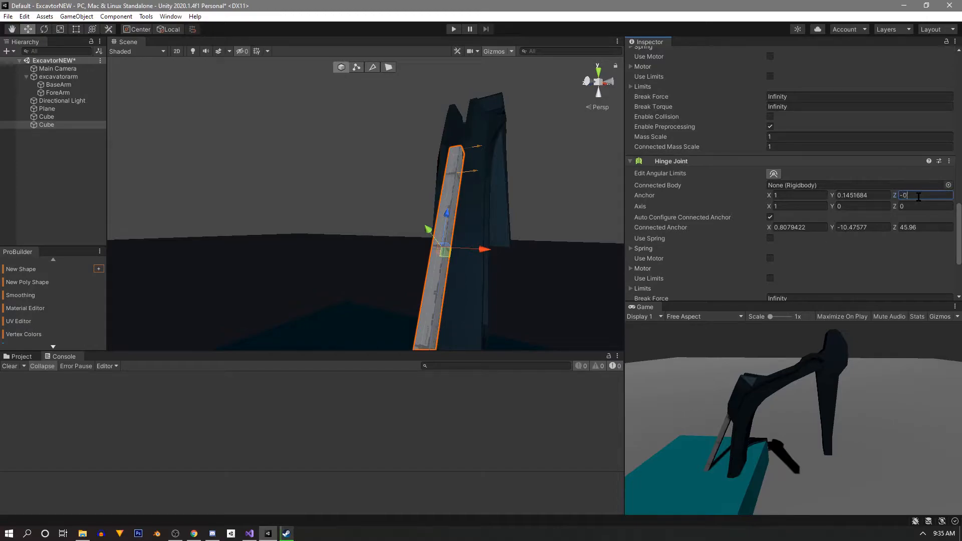
type("-0")
key("BackSpace")
type("1")
key("BackSpace")
type("4")
key("BackSpace")
type("3")
key("BackSpace")
type("2")
right_click_drag(569, 180, 473, 284)
left_click(926, 196)
type(".3")
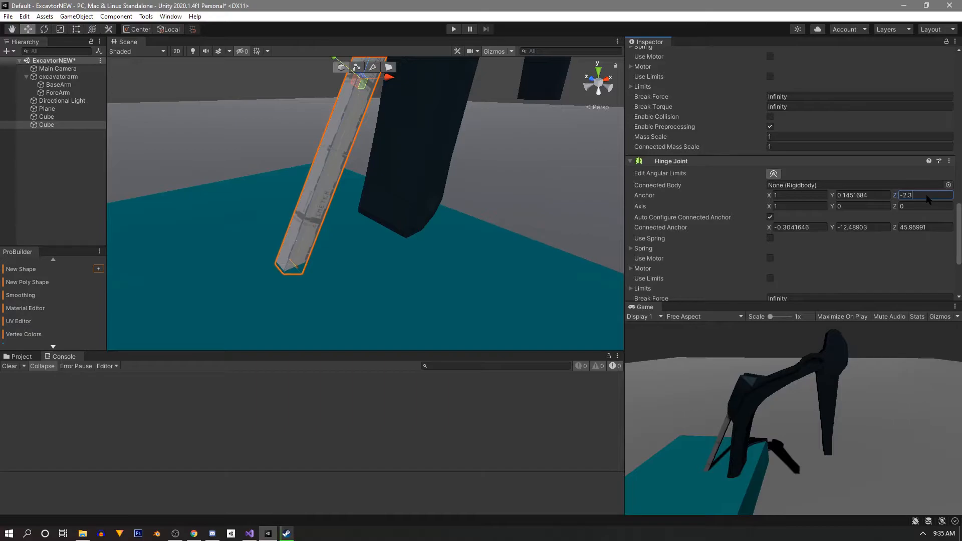
Step: Try an anchor Y of 0 on the bar's second hinge joint
right_click_drag(480, 197, 366, 207)
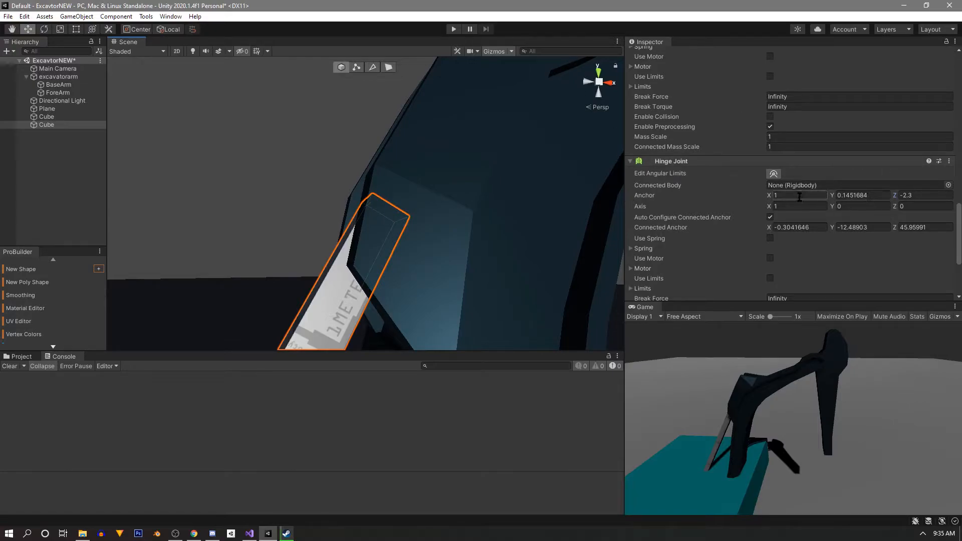
left_click(874, 196)
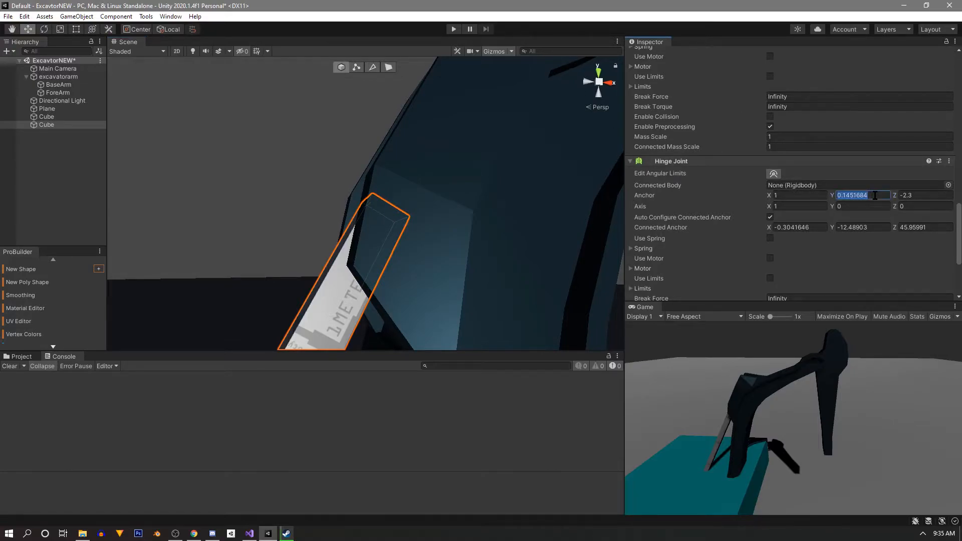
type("0")
Step: Set the anchor Y of the bar's first hinge joint, the one connected to BaseArm, to 0.09
scroll(875, 195, "up", 9)
scroll(835, 173, "down", 3)
left_click(873, 175)
type("0")
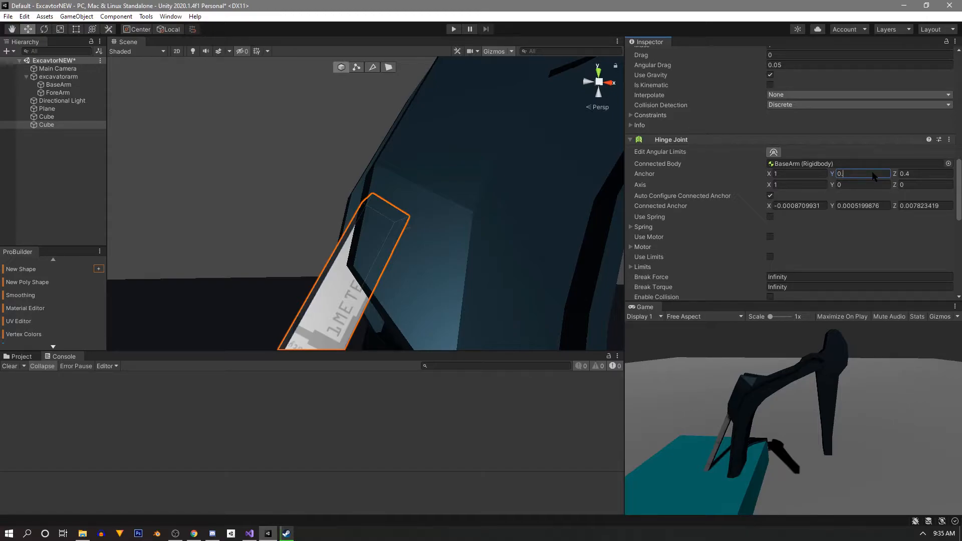
key("ctrl+z")
key("BackSpace")
key("BackSpace")
key("BackSpace")
key("BackSpace")
key("BackSpace")
key("BackSpace")
key("BackSpace")
type("09")
Step: Give the second hinge joint at the bar's lower end an anchor Y of 0.09
middle_click_drag(498, 169, 501, 111)
right_click_drag(496, 200, 476, 276)
scroll(885, 198, "down", 8)
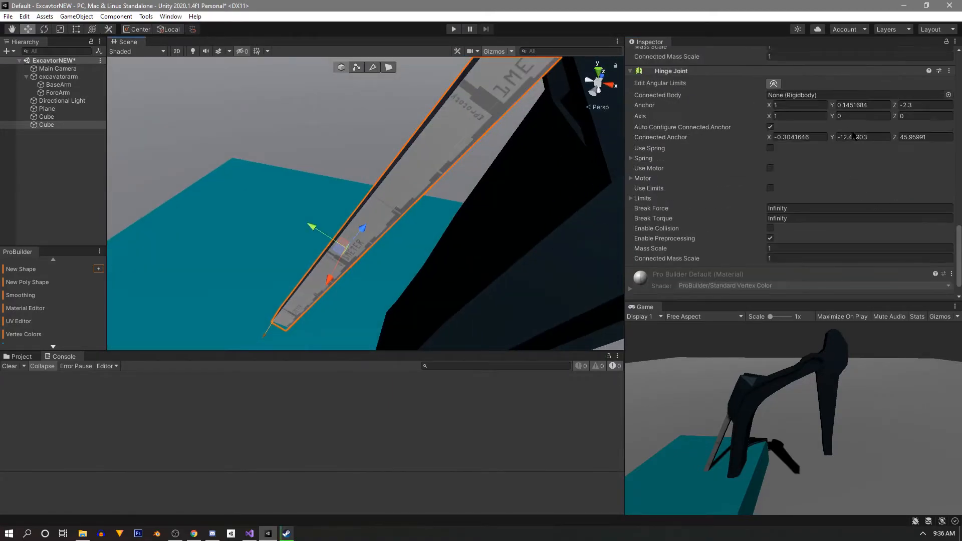
left_click(871, 105)
type(".09")
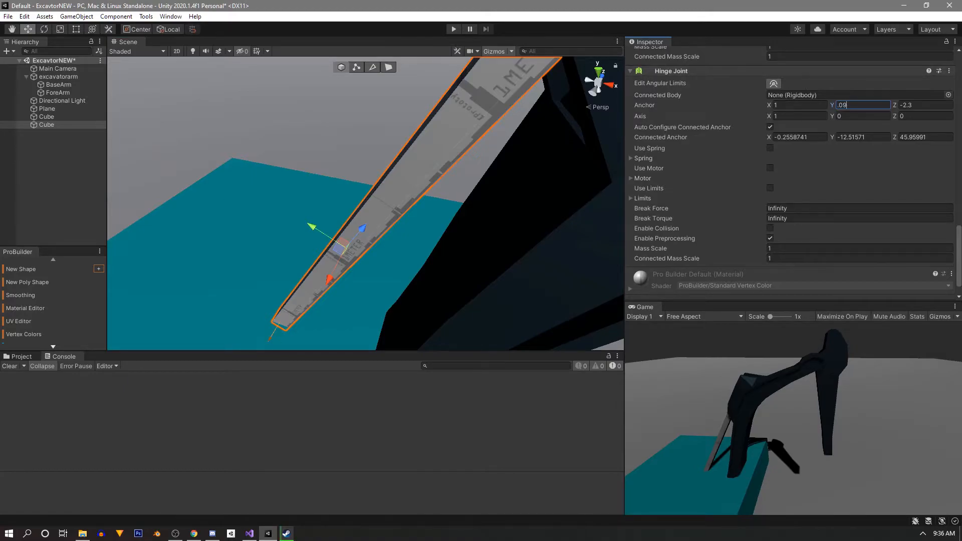
right_click_drag(401, 180, 495, 172)
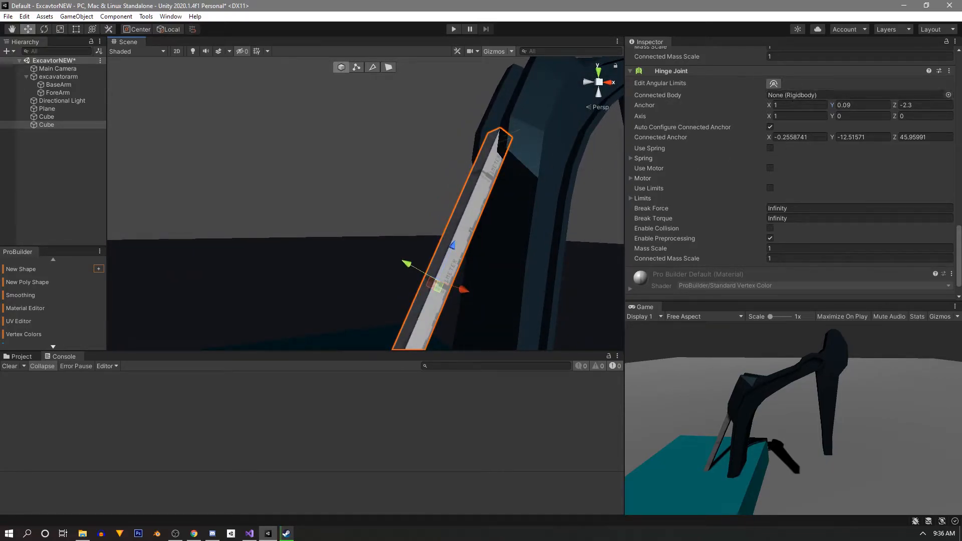
Step: Assign the teal base cube as the connected body of the bar's second hinge joint
scroll(828, 129, "up", 5)
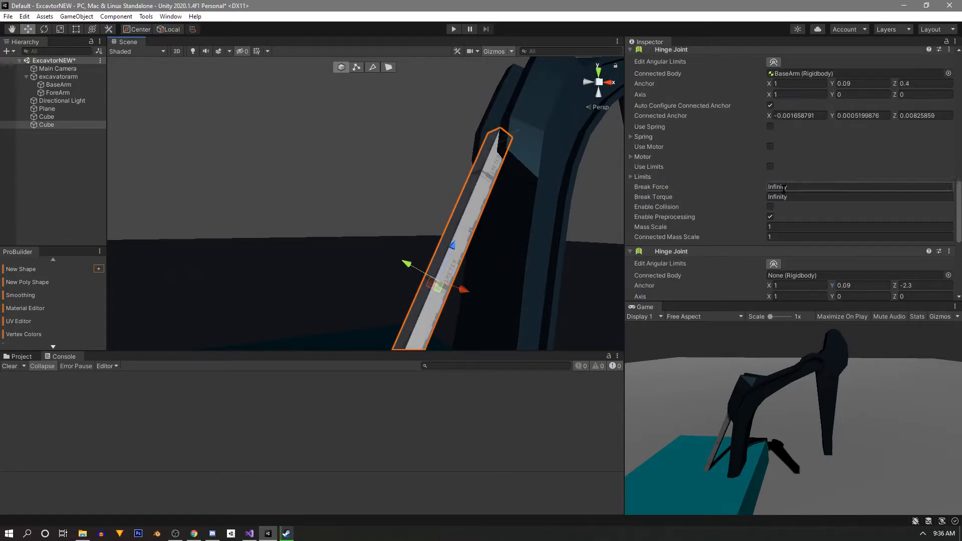
scroll(784, 188, "down", 3)
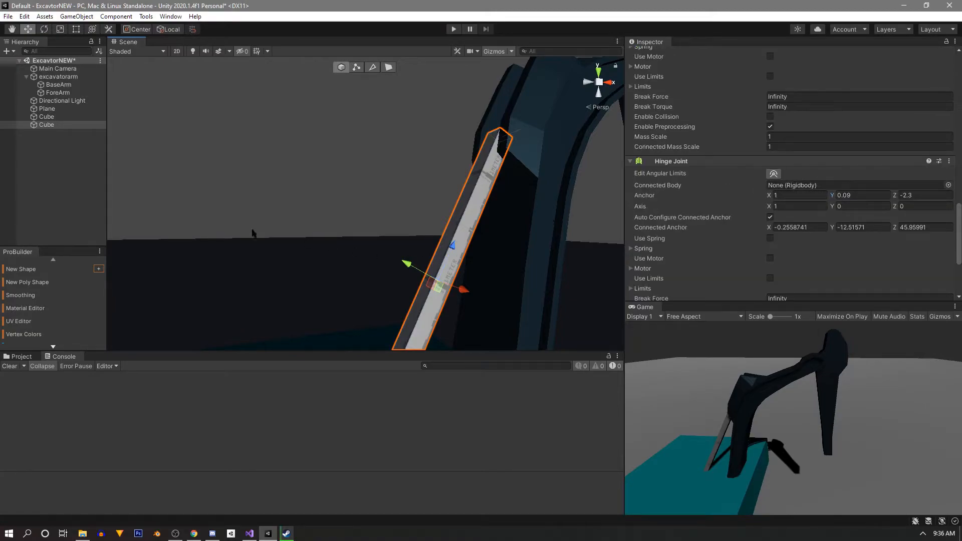
right_click_drag(221, 171, 187, 250)
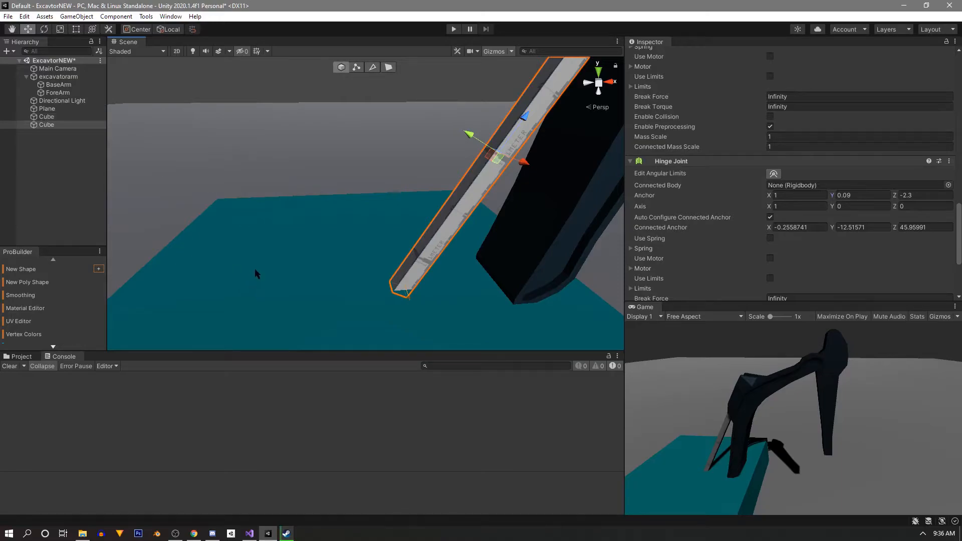
left_click_drag(308, 202, 807, 185)
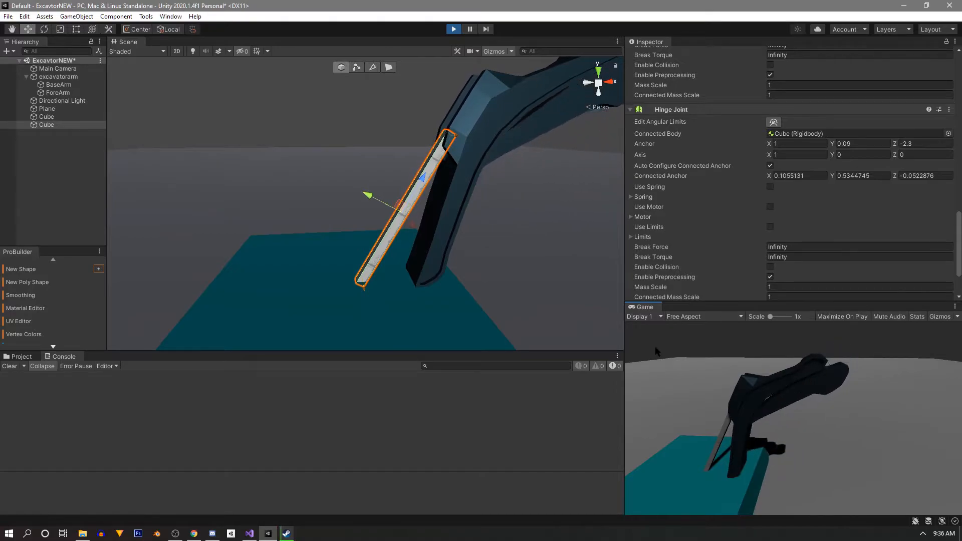
Step: Examine how the hinged bar and arm behave in play mode and stop the simulation
mouse_move(474, 243)
right_mouse_down()
mouse_move(482, 211)
mouse_move(471, 225)
right_mouse_up()
key("w")
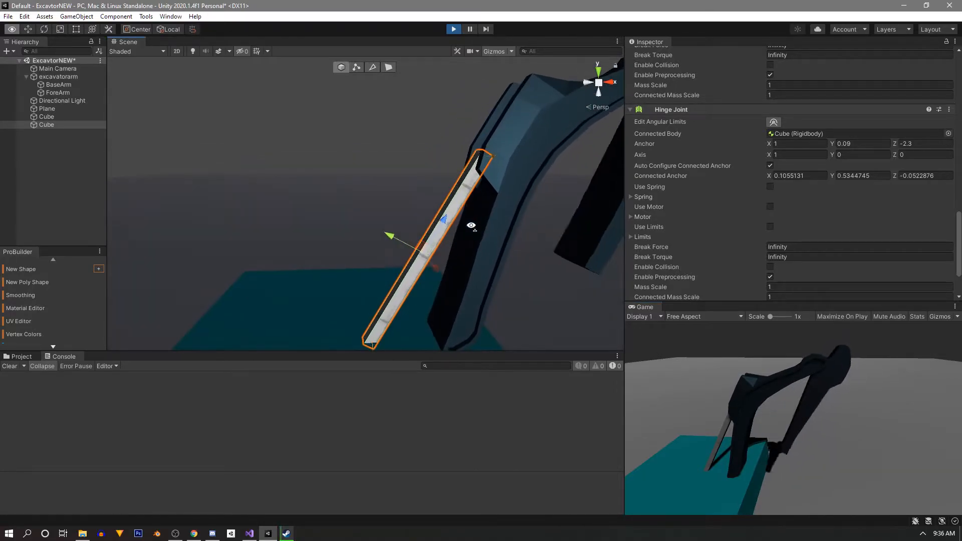
left_click(454, 29)
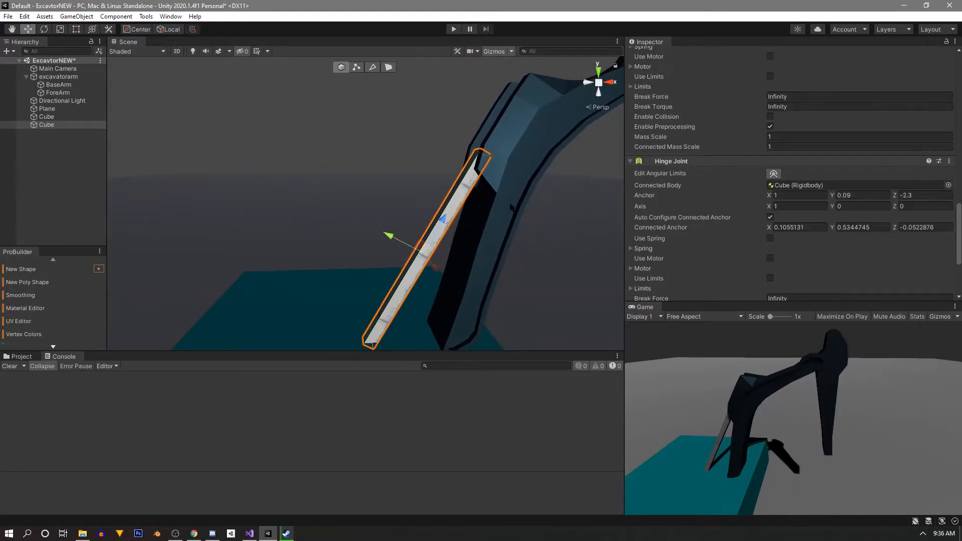
Step: Duplicate the hinged bar and angle the copy above the arm, spanning from BaseArm's bulge to the top of ForeArm
right_click_drag(433, 246, 404, 264)
key("w")
key("s")
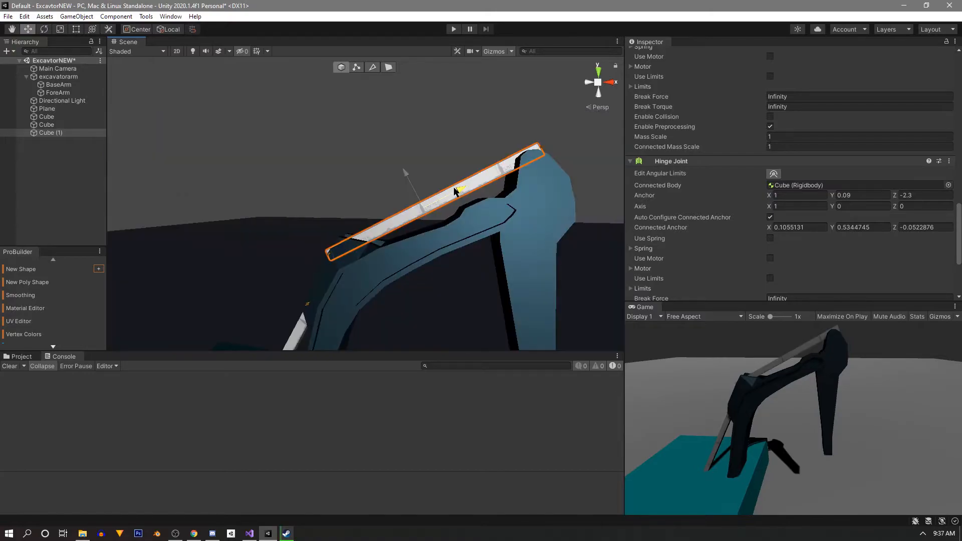
right_click_drag(226, 160, 381, 239)
key("w")
key("a")
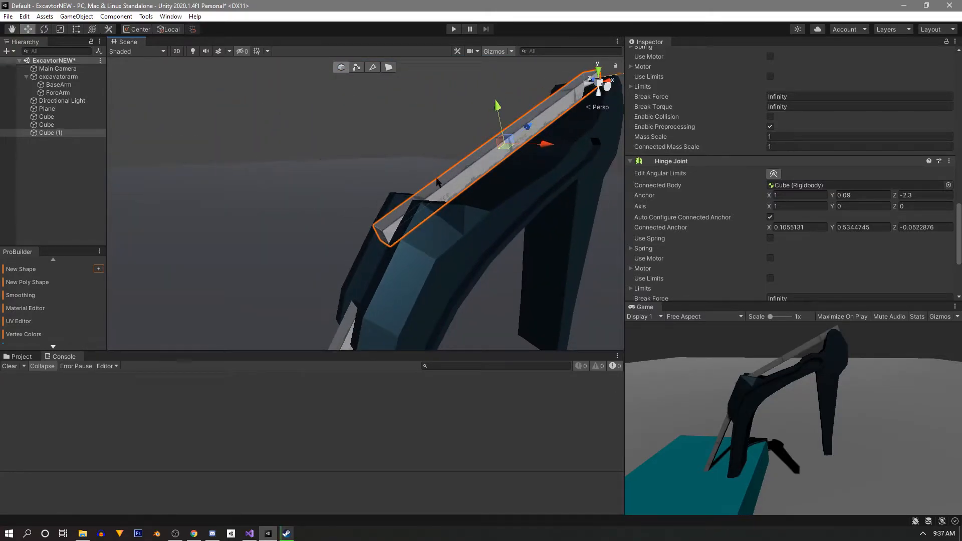
Step: Shorten the upper bar by pulling its lower end face inward at BaseArm's bulge
scroll(470, 204, "up", 3)
scroll(474, 200, "down", 4)
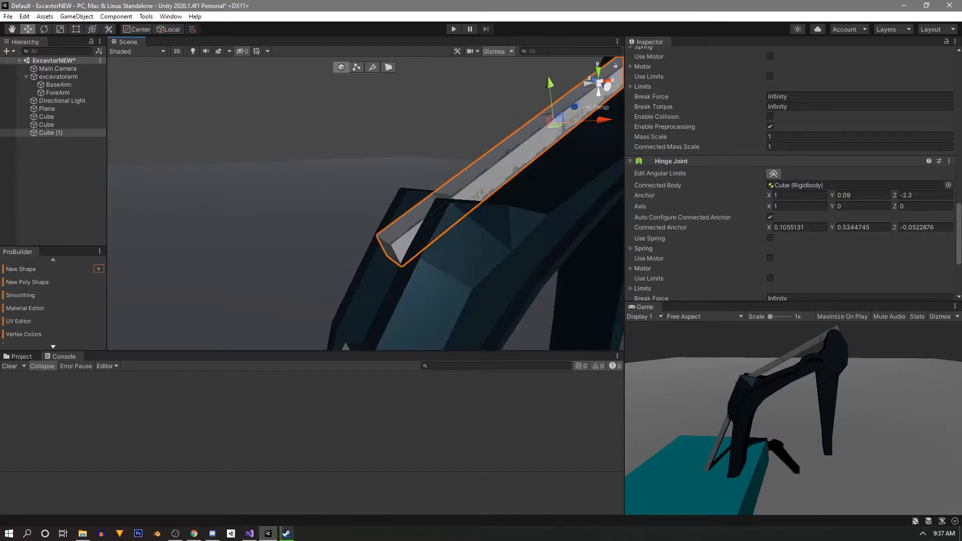
scroll(708, 113, "up", 15)
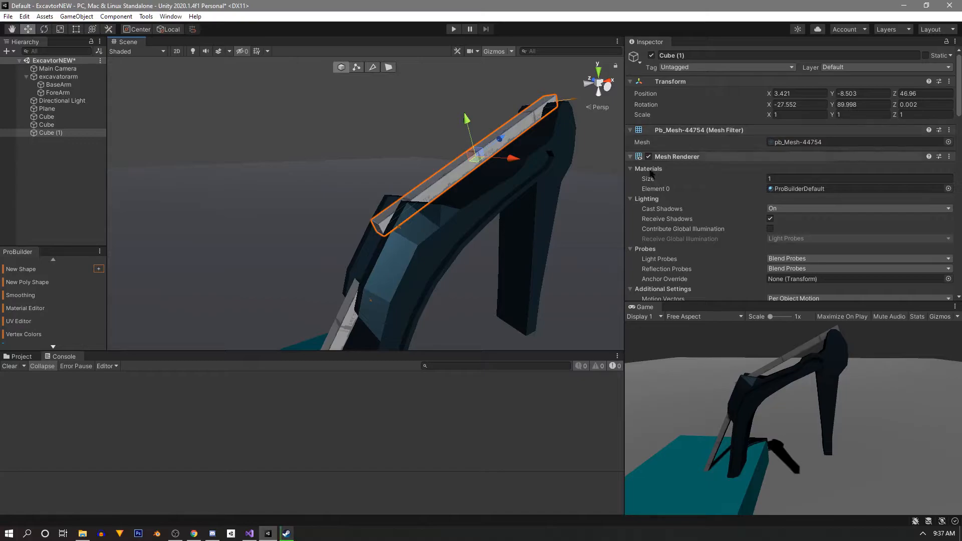
left_click(388, 67)
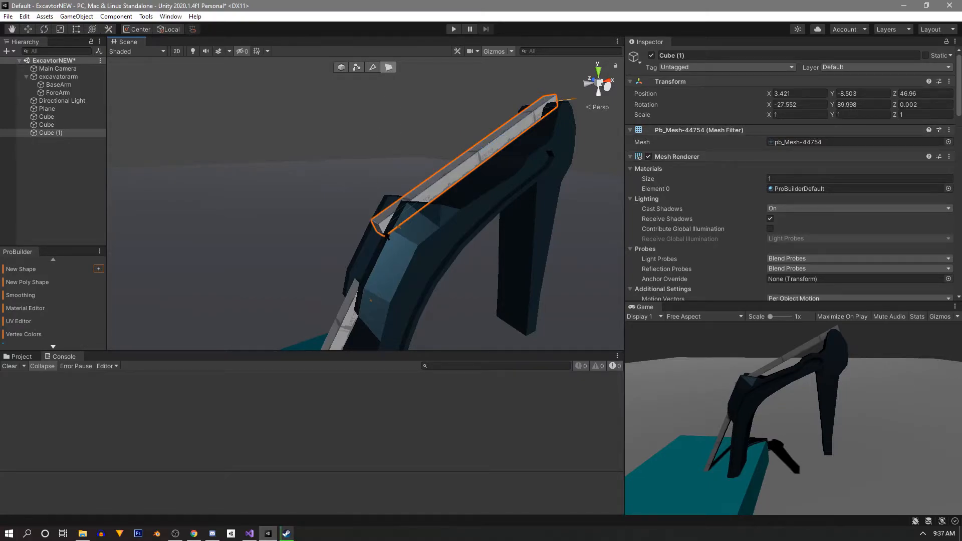
left_click(379, 230)
left_click_drag(401, 212, 423, 197)
Step: Pull the upper bar's other end face back so the bar ends inside the top of ForeArm
right_click_drag(436, 235, 391, 200)
left_click(465, 194)
left_click_drag(501, 170, 459, 193)
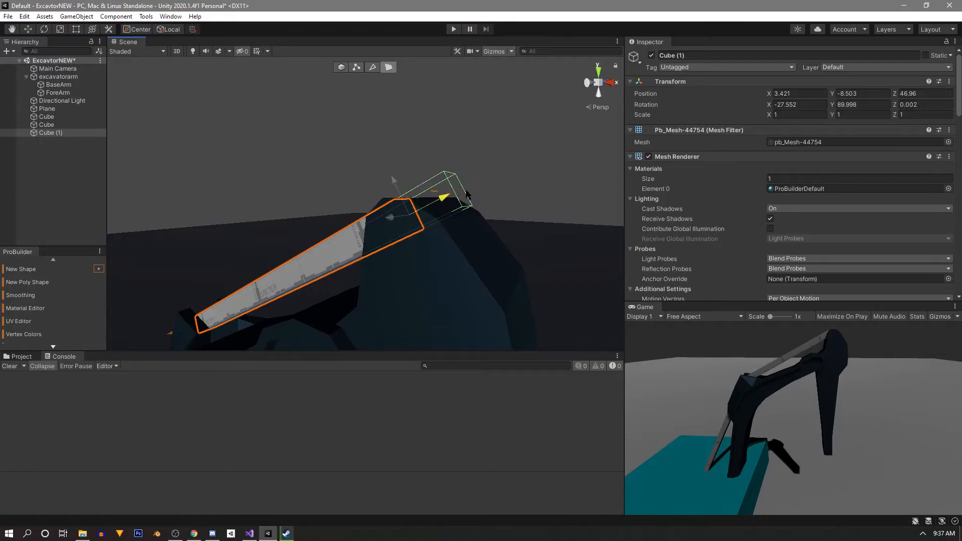
right_click_drag(480, 166, 399, 157)
right_click_drag(615, 197, 602, 198)
right_click_drag(426, 158, 401, 145)
left_click_drag(388, 138, 395, 132)
right_click_drag(288, 173, 266, 191)
Step: Tilt the whole upper bar to an X rotation of about -26 degrees and nudge it into line with both arm parts
left_click(44, 29)
right_click_drag(476, 156, 497, 159)
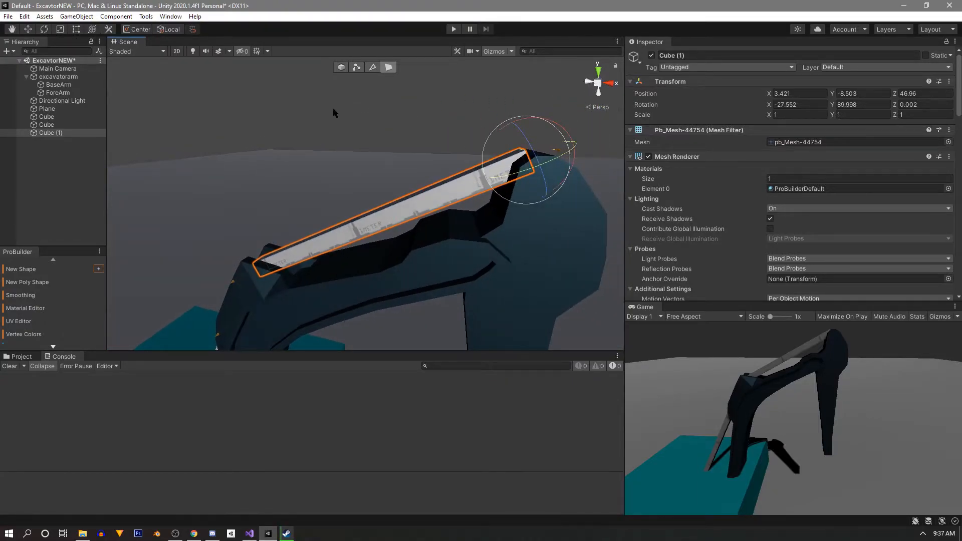
left_click(342, 67)
left_click_drag(393, 200, 394, 199)
right_click_drag(524, 225, 461, 236)
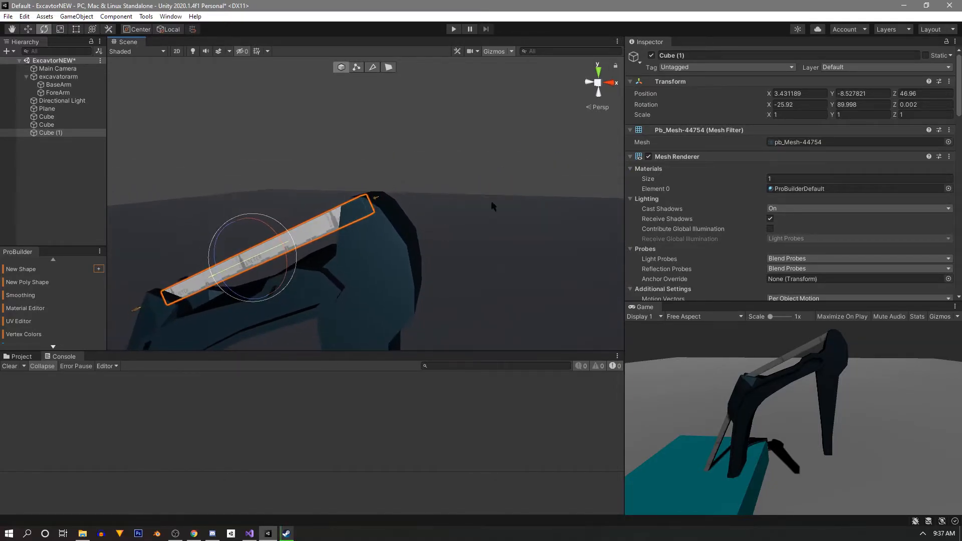
Step: Set the anchor Z of the upper bar's second hinge joint to -2.1, at the bar's lower end
scroll(722, 193, "down", 10)
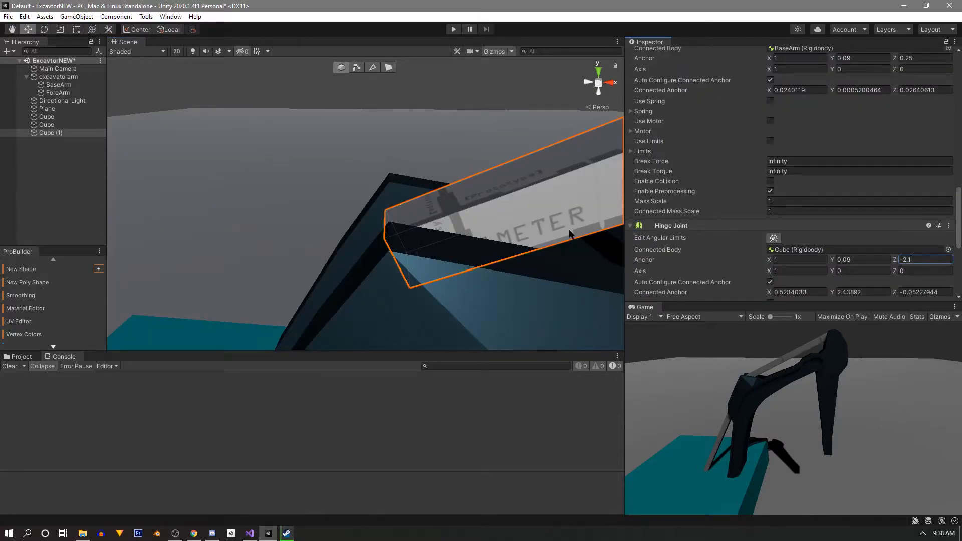
right_click_drag(569, 233, 474, 151)
mouse_move(418, 240)
right_mouse_down()
mouse_move(401, 260)
mouse_move(420, 250)
right_mouse_up()
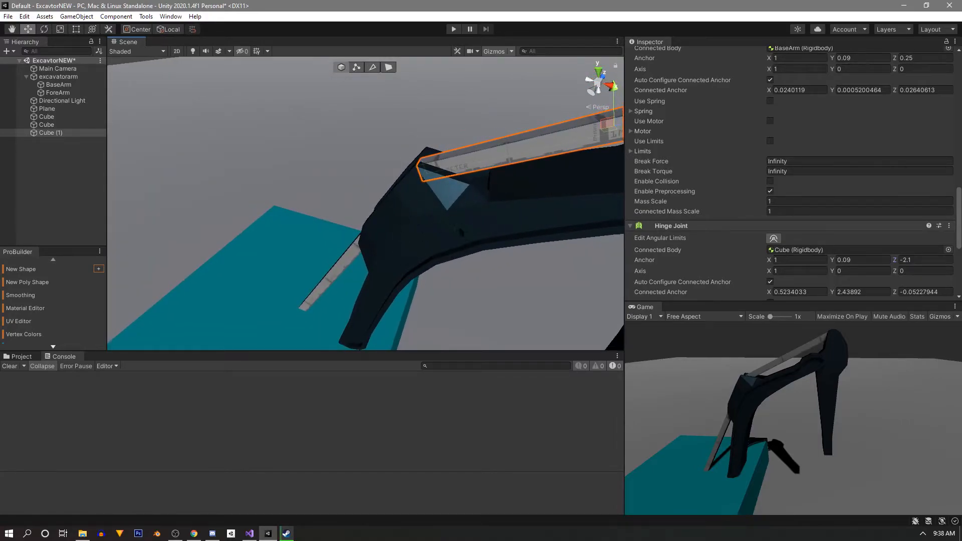
Step: Assign BaseArm as the connected body of the upper bar's second hinge joint and ForeArm for its first
left_click_drag(65, 85, 825, 254)
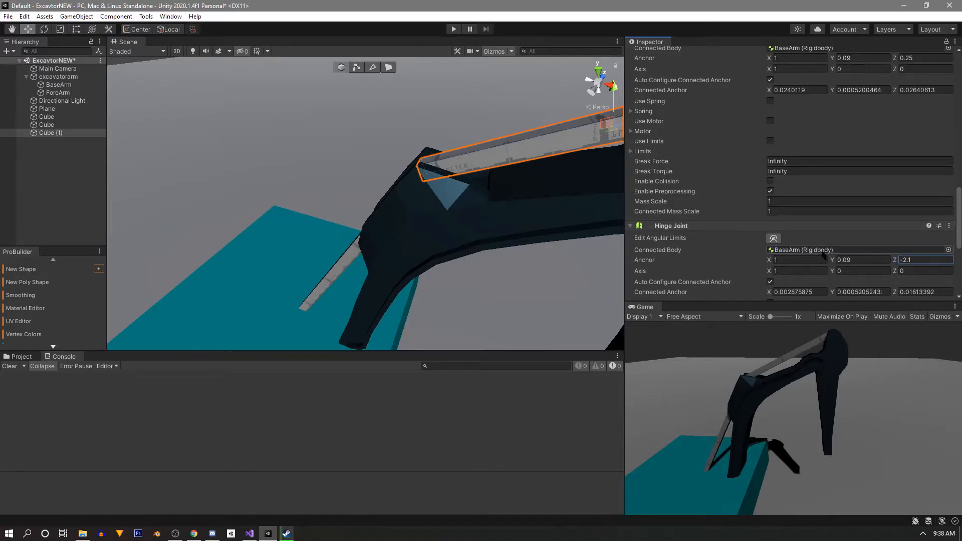
scroll(756, 134, "up", 3)
right_click_drag(371, 182, 501, 175)
left_click_drag(58, 93, 817, 140)
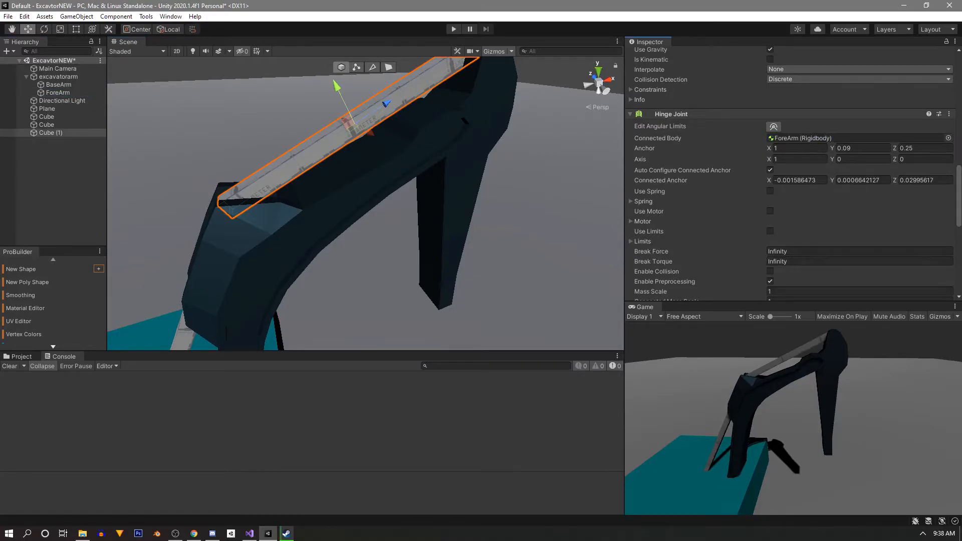
Step: Run the simulation and examine how the arm holds with both hydraulic bars hinged
key("f")
left_click(448, 29)
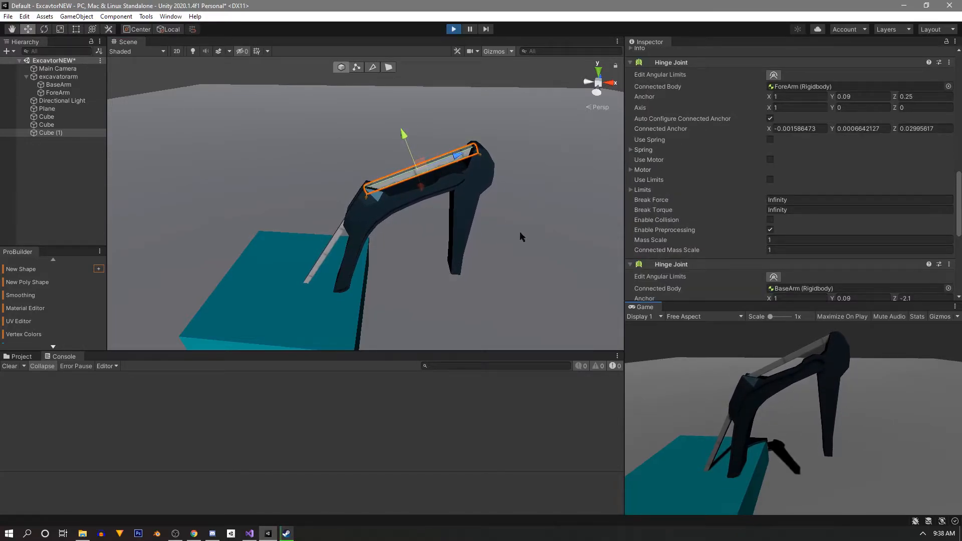
left_click_drag(443, 277, 441, 226, "alt")
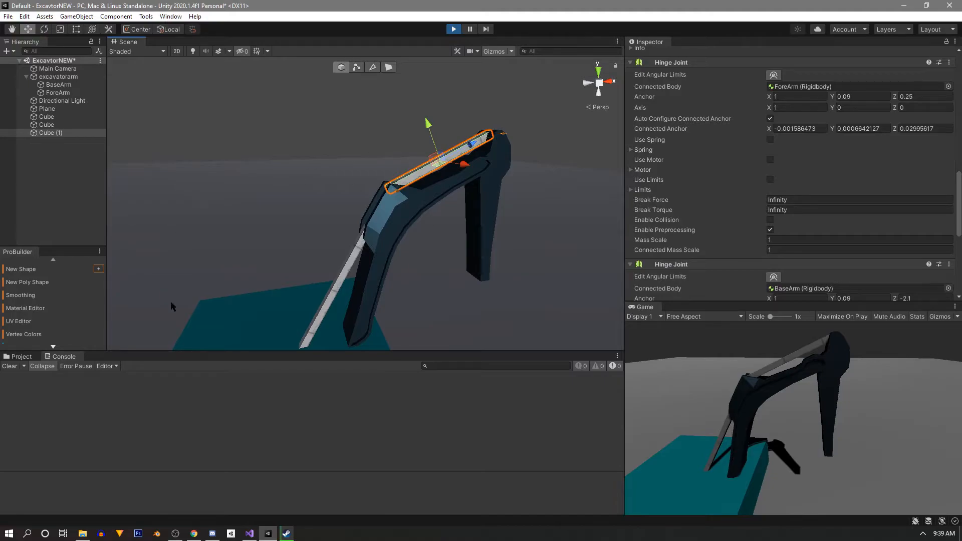
Step: Try applying the Engine2 material to both hydraulic bars during play mode, and stop the simulation
left_click(20, 357)
left_click_drag(166, 403, 341, 274)
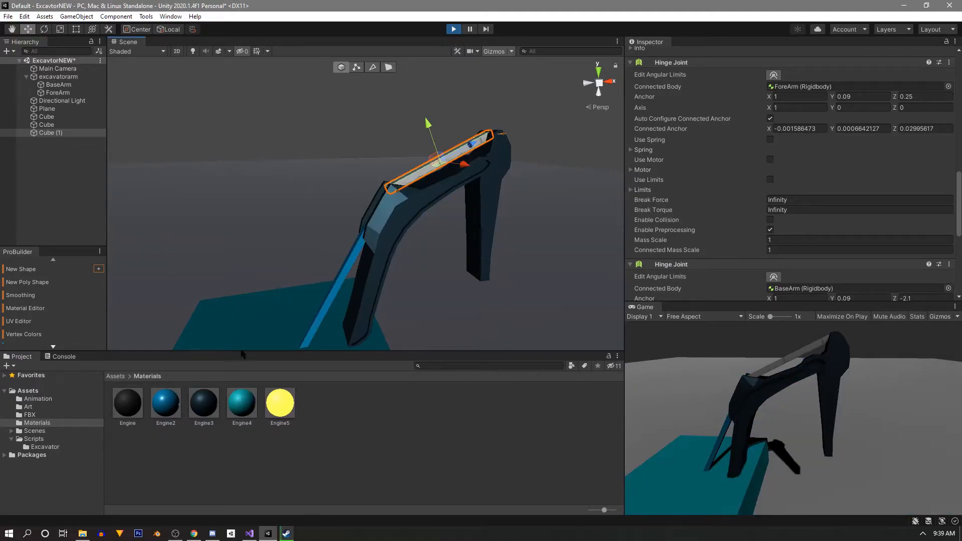
left_click_drag(166, 404, 415, 179)
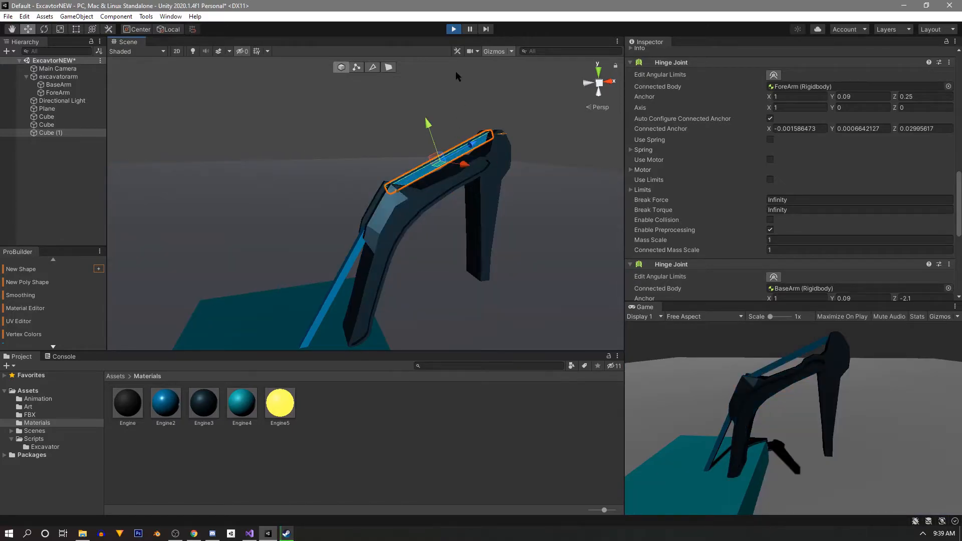
left_click(454, 29)
Step: Apply the blue Engine2 material to both hydraulic bars in edit mode and clear the selection
left_click_drag(169, 412, 343, 274)
left_click_drag(167, 404, 422, 164)
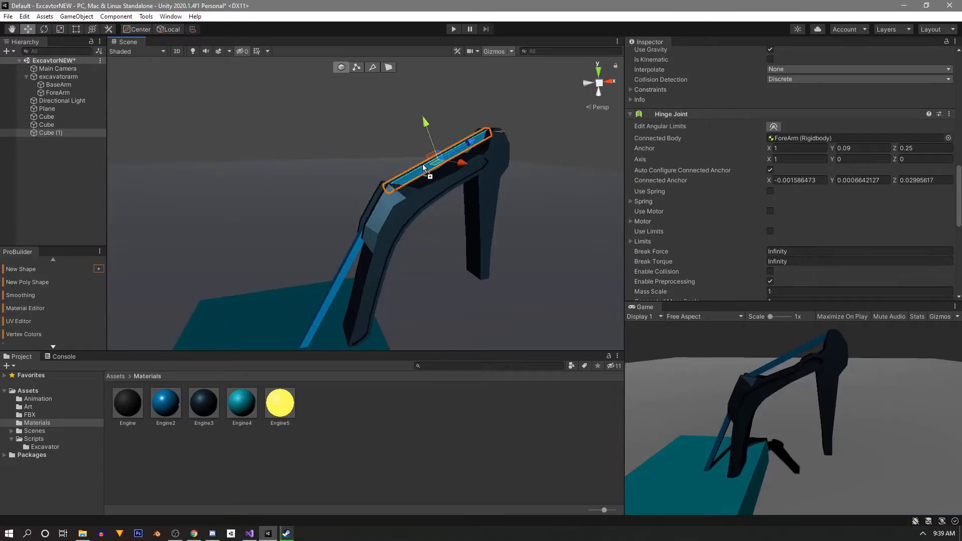
left_click(303, 123)
Step: Select the upper bar, examine its hinged ends up close in play mode and stop the simulation
right_click_drag(299, 252, 324, 281)
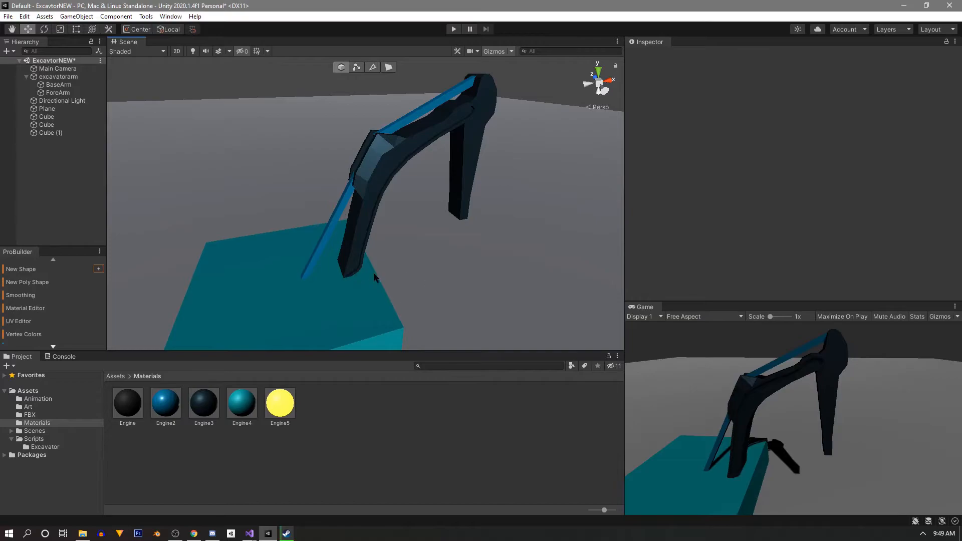
mouse_move(397, 228)
right_mouse_down()
mouse_move(445, 150)
mouse_move(393, 159)
mouse_move(381, 220)
right_mouse_up()
key("w")
left_click(381, 231)
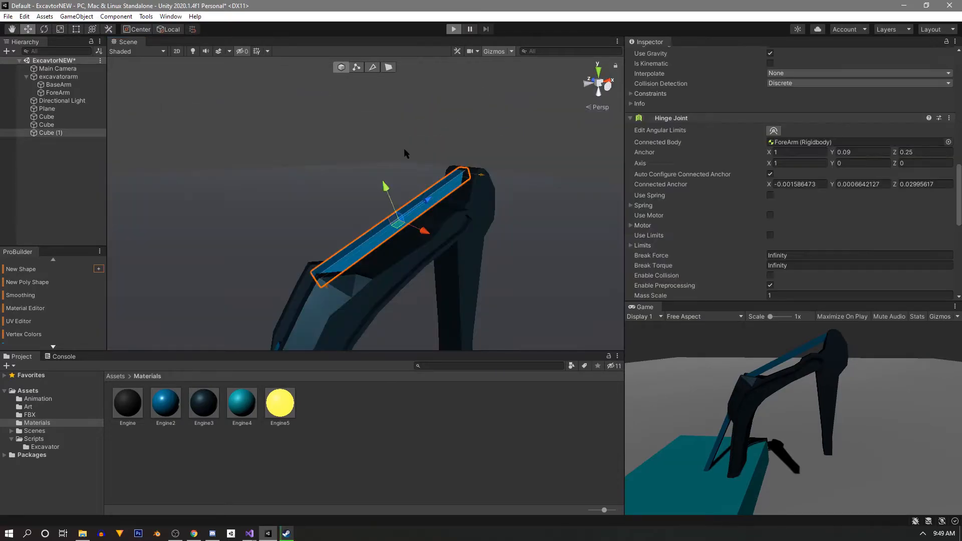
key("ctrl+p")
mouse_move(471, 239)
right_mouse_down()
mouse_move(466, 209)
mouse_move(438, 243)
mouse_move(461, 246)
right_mouse_up()
key("w")
key("s")
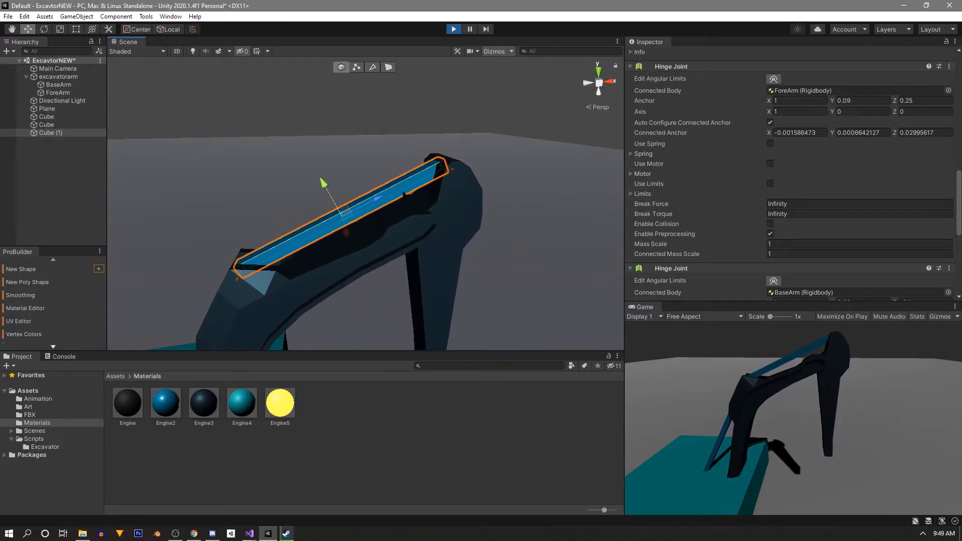
key("w")
mouse_move(379, 254)
right_mouse_down()
mouse_move(371, 233)
mouse_move(371, 245)
right_mouse_up()
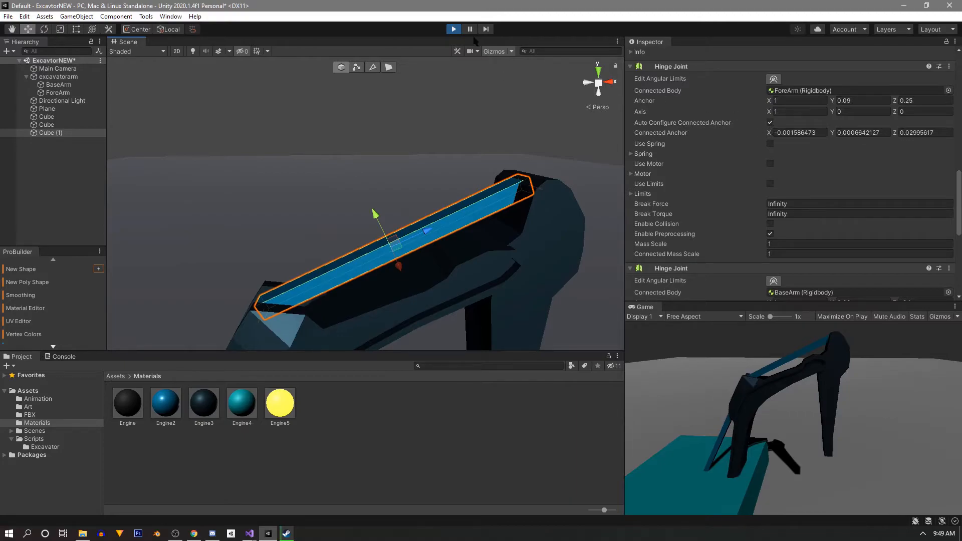
left_click(455, 31)
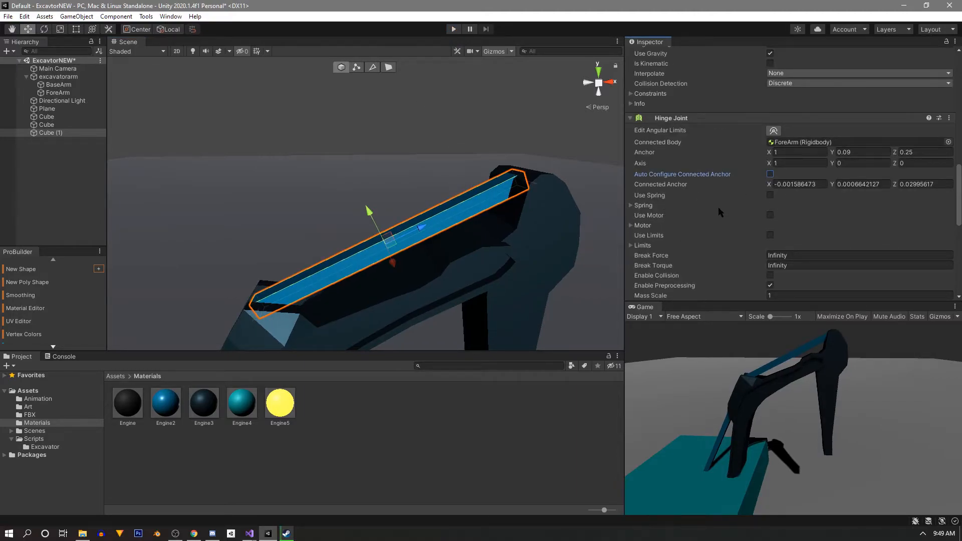
Step: Turn off Auto Configure Connected Anchor on the upper bar's hinge joints
scroll(720, 211, "down", 5)
left_click(770, 195)
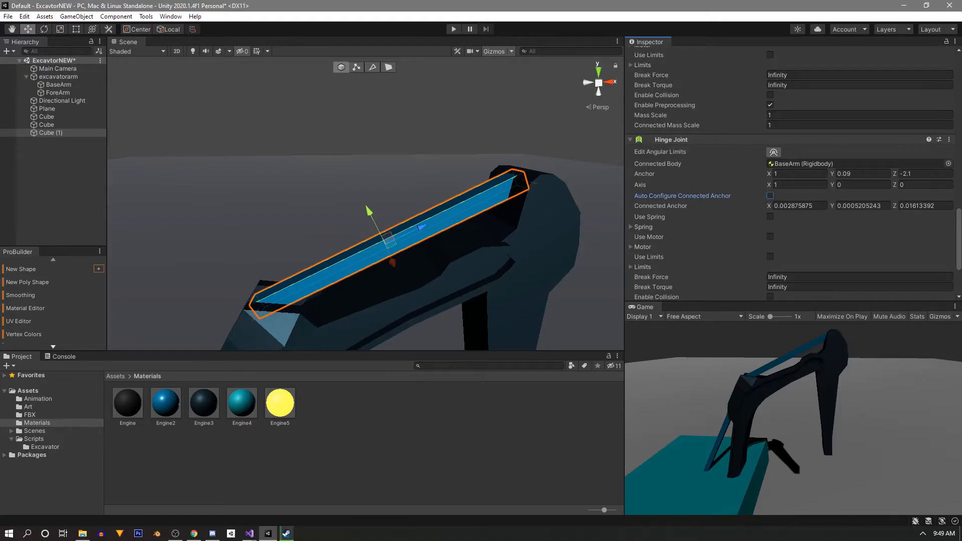
Step: Run the simulation and set the anchor Z of the upper bar's BaseArm hinge to -1
left_click_drag(474, 213, 435, 180, "alt")
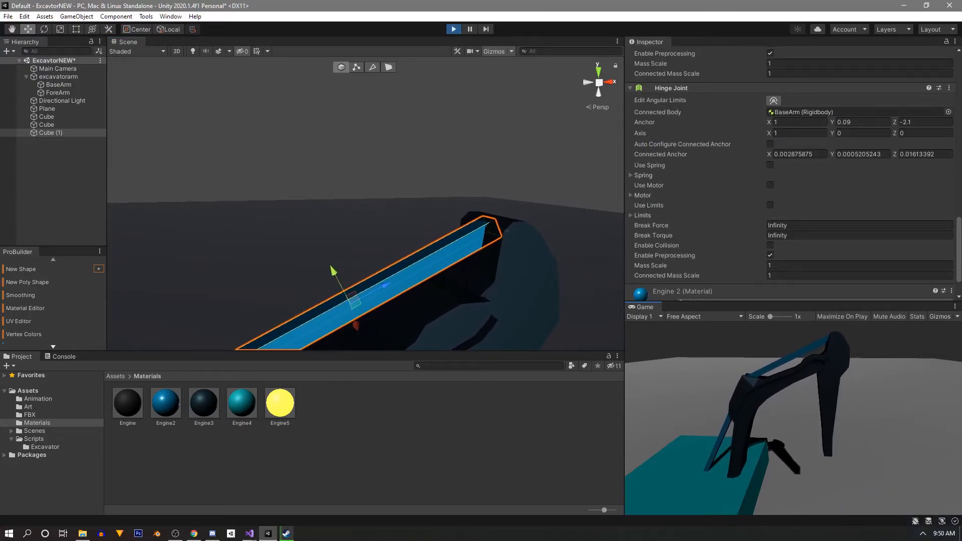
right_click_drag(534, 264, 505, 264)
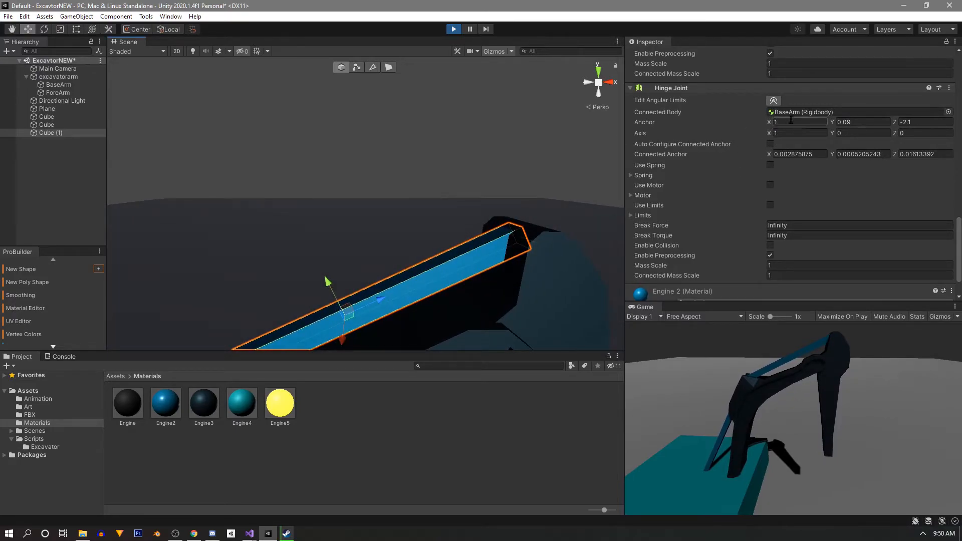
right_click_drag(493, 266, 541, 243)
right_click_drag(485, 233, 471, 242)
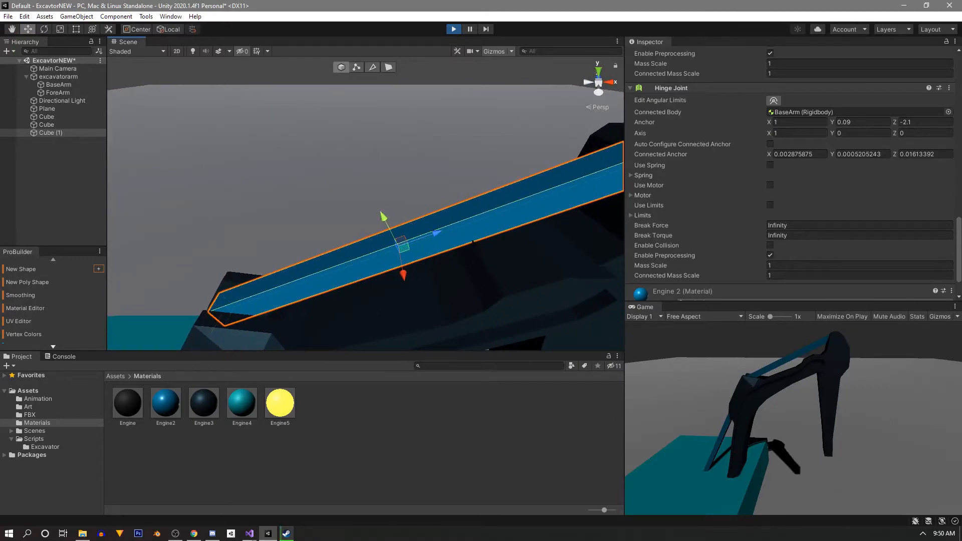
scroll(471, 242, "down", 3)
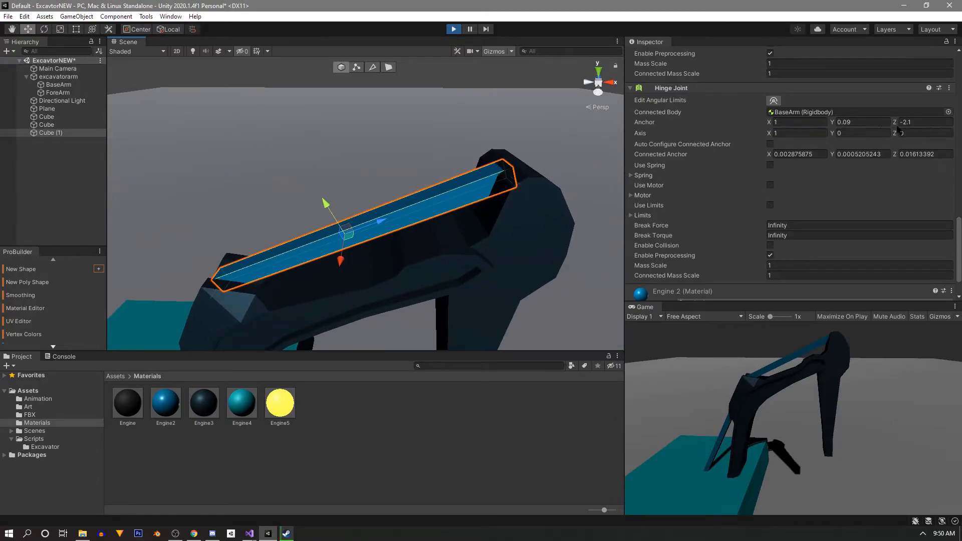
left_click(920, 121)
left_click(928, 123)
key("BackSpace")
key("BackSpace")
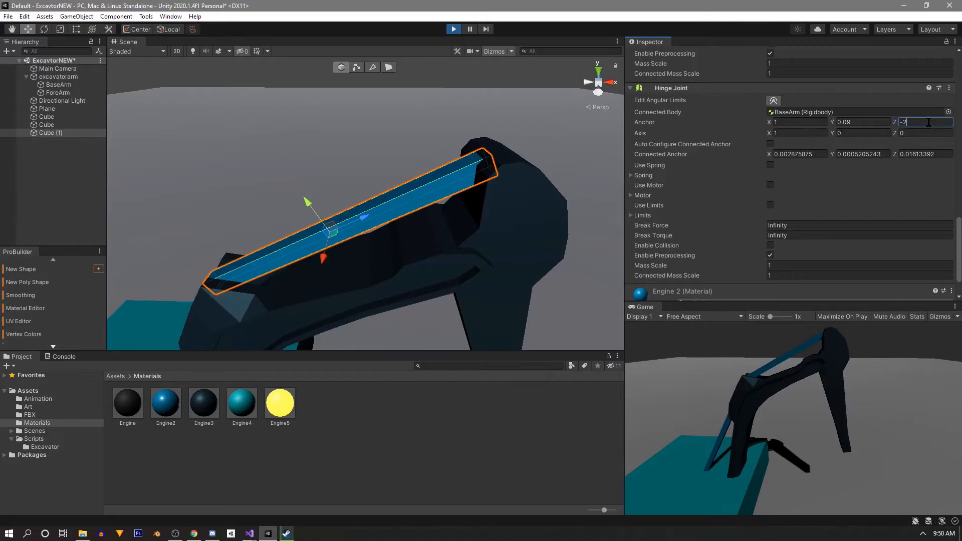
key("BackSpace")
type("1")
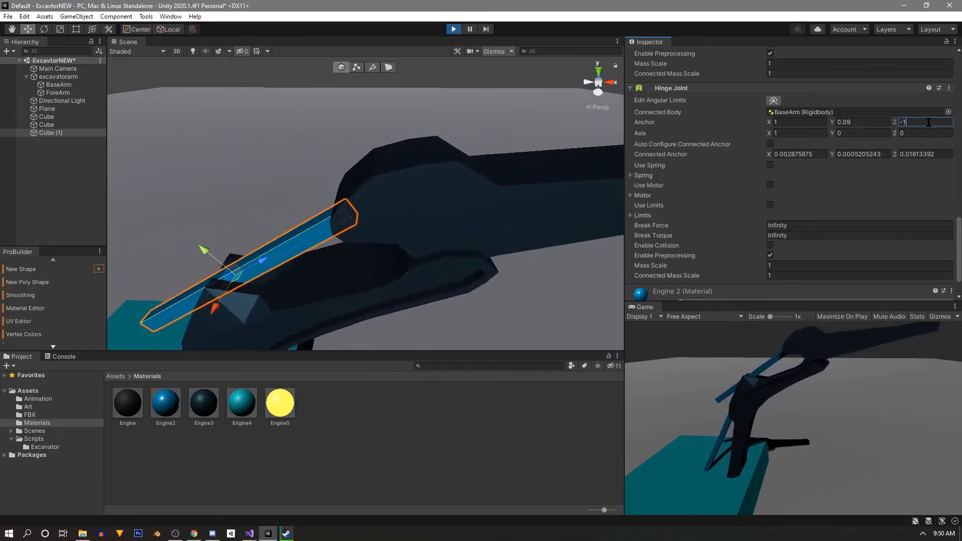
Step: Inspect the moved arm, set the BaseArm hinge's anchor Z back to -2.1 and stop the simulation
mouse_move(455, 237)
right_mouse_down()
mouse_move(451, 249)
mouse_move(462, 243)
right_mouse_up()
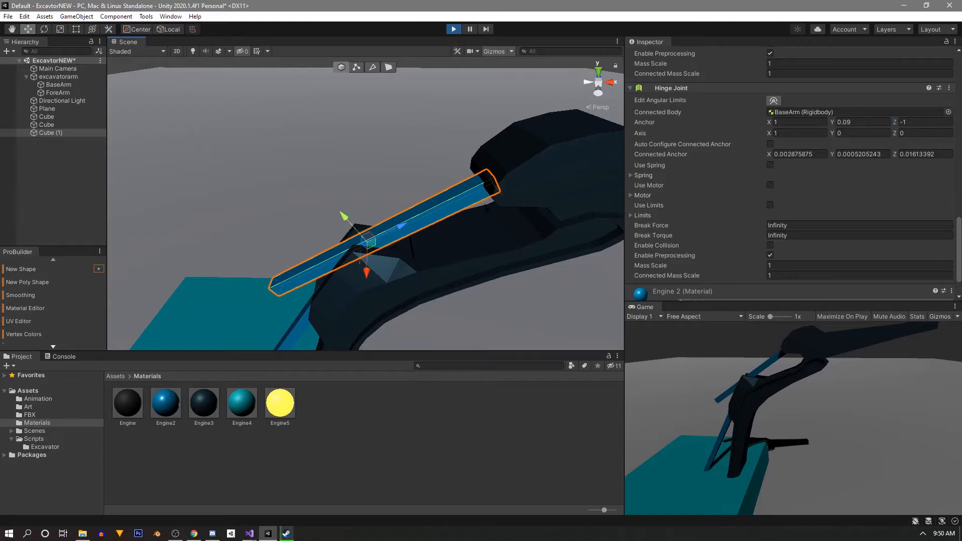
right_click_drag(399, 265, 374, 276)
right_click_drag(466, 254, 468, 226)
left_click(922, 122)
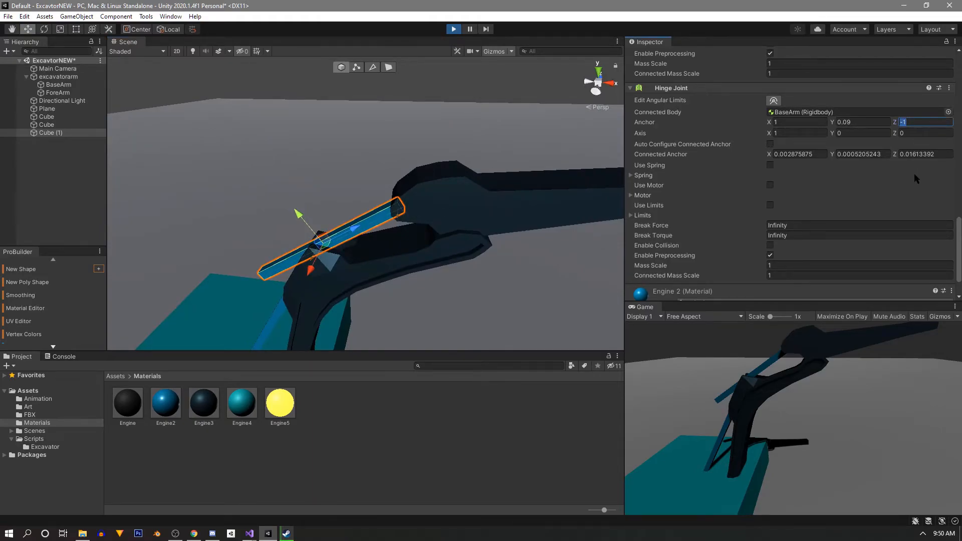
key("BackSpace")
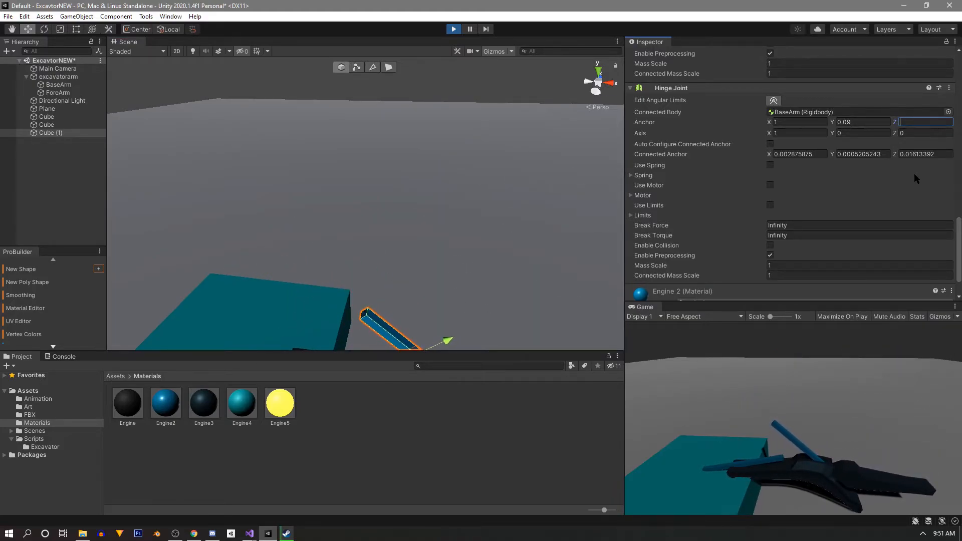
type("-2.1")
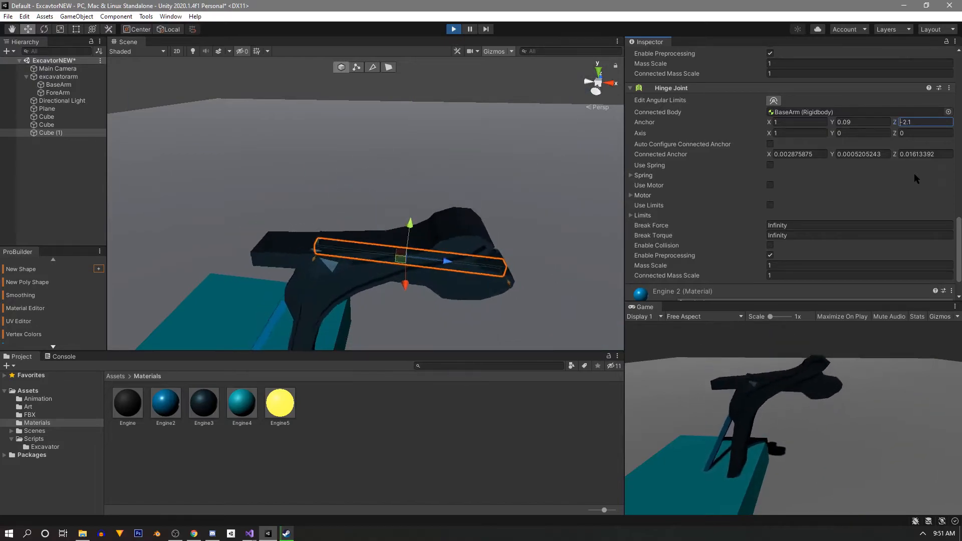
left_click(454, 29)
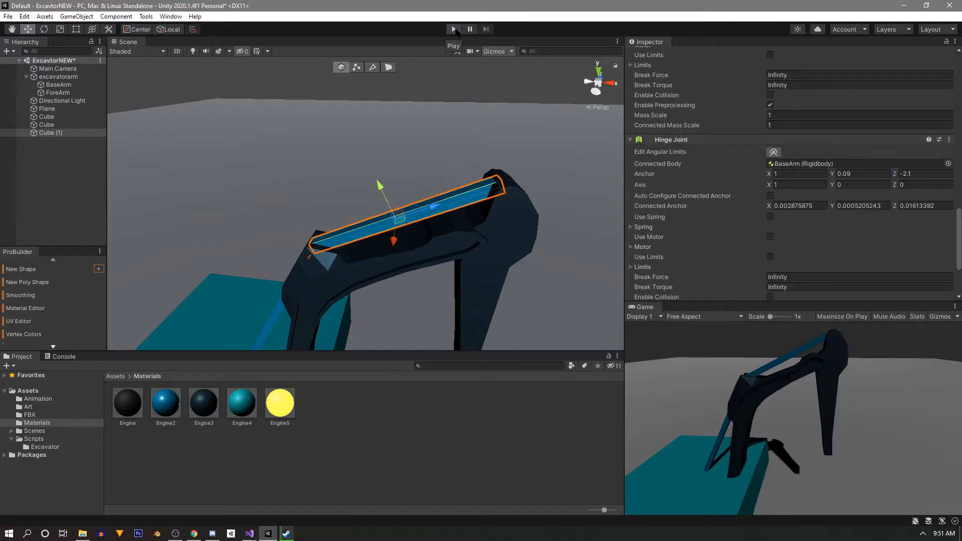
Step: Run the simulation, set the anchor Z of the upper bar's BaseArm hinge to -1.8 and stop the simulation
left_click(454, 29)
left_click(920, 123)
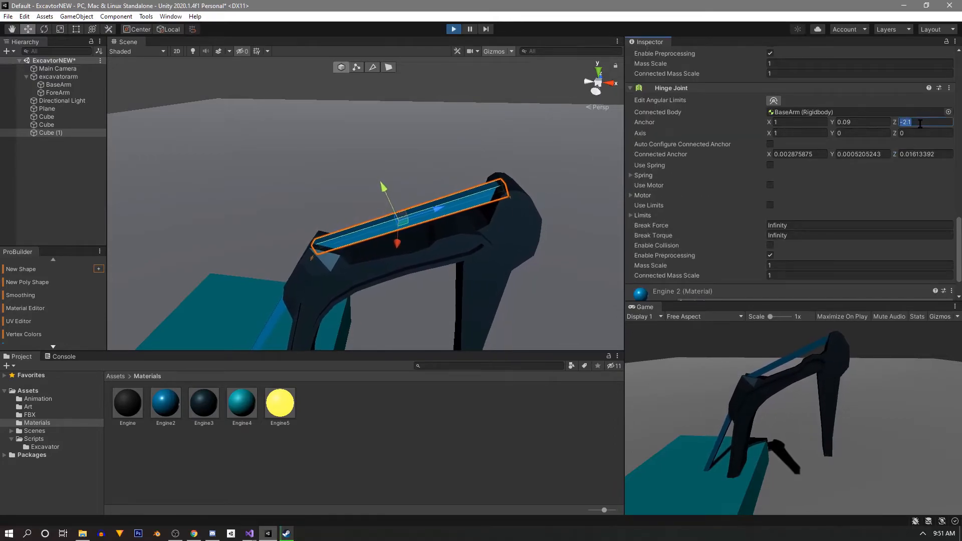
left_click(922, 124)
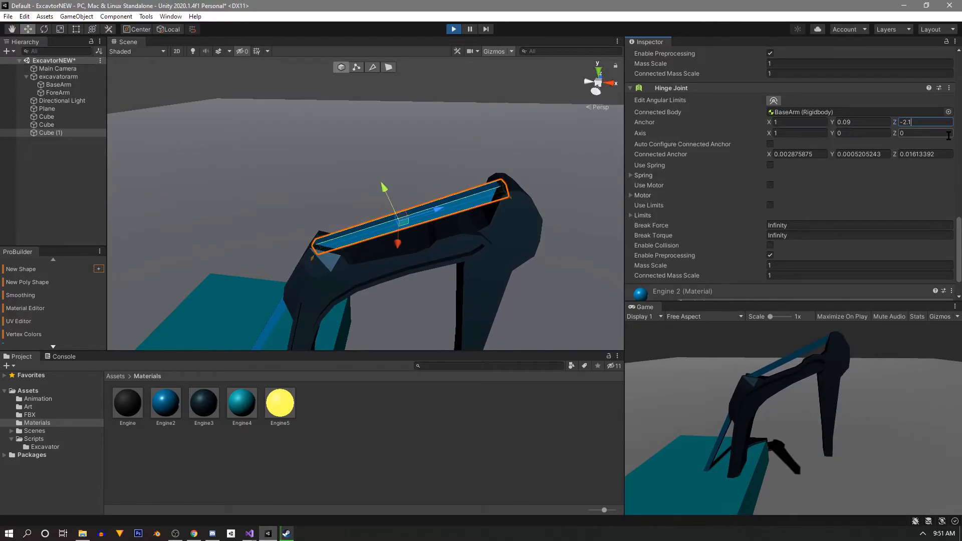
key("BackSpace")
key("BackSpace")
key("BackSpace")
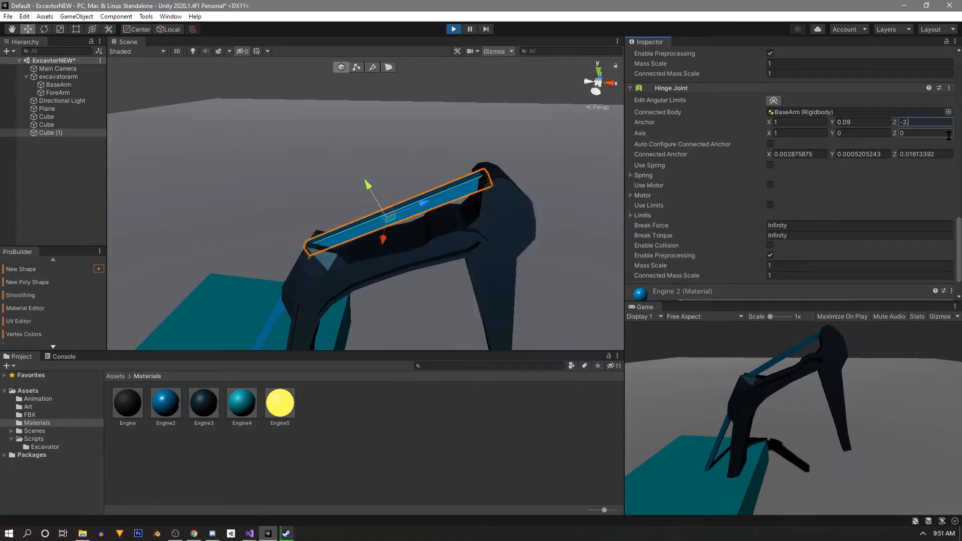
type("1.7")
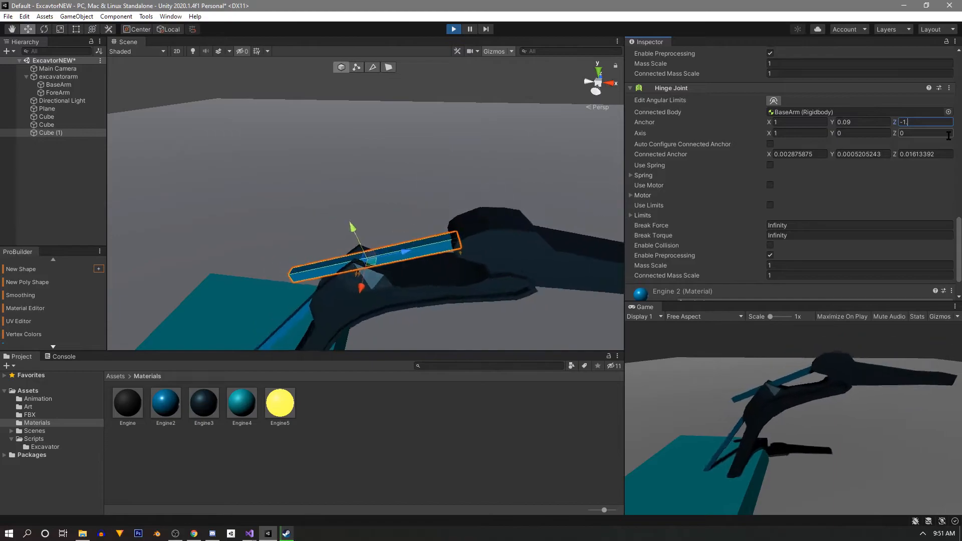
key("BackSpace")
type("8")
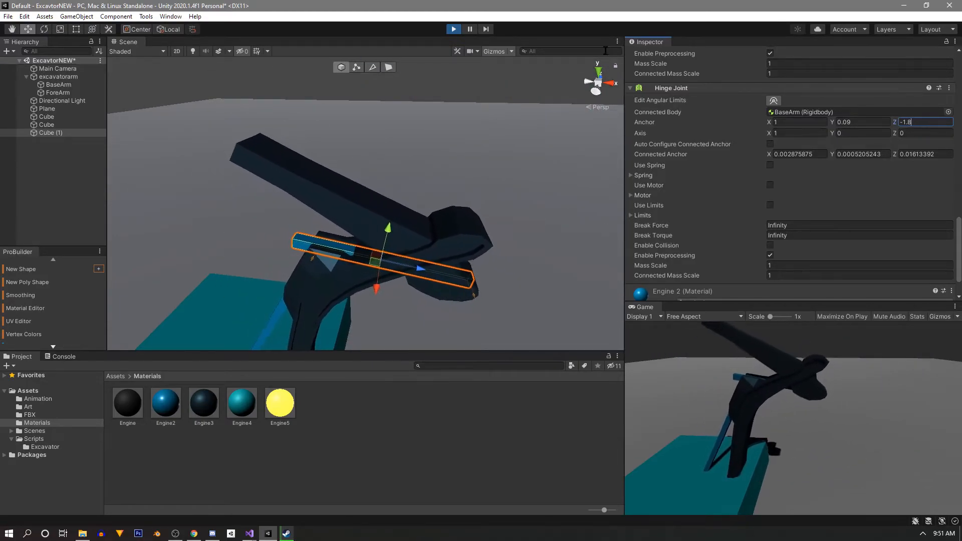
key("ctrl+p")
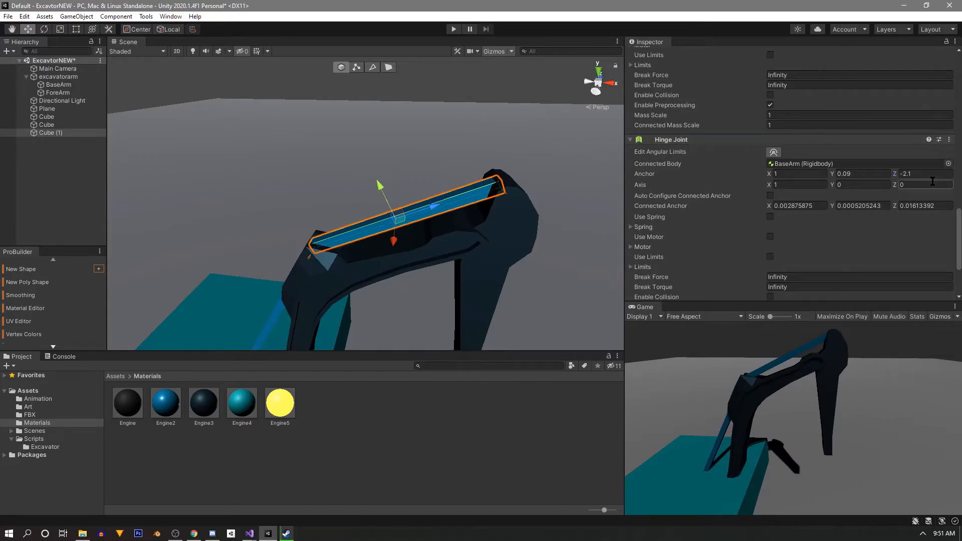
Step: Rerun the simulation with the BaseArm hinge's anchor Z at -1.8, review both hinge joints' settings and stop it
left_click(933, 174)
left_click(454, 30)
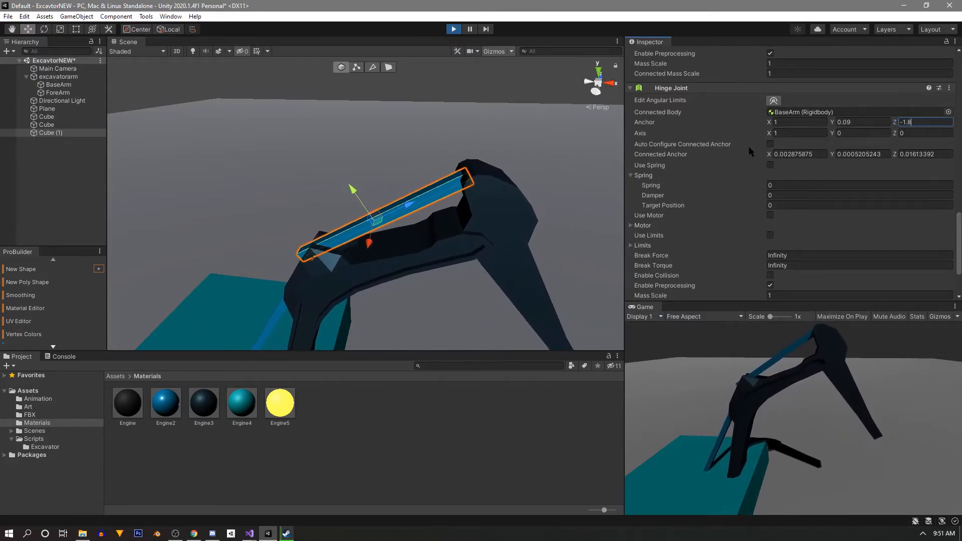
scroll(919, 144, "down", 3)
scroll(878, 186, "up", 9)
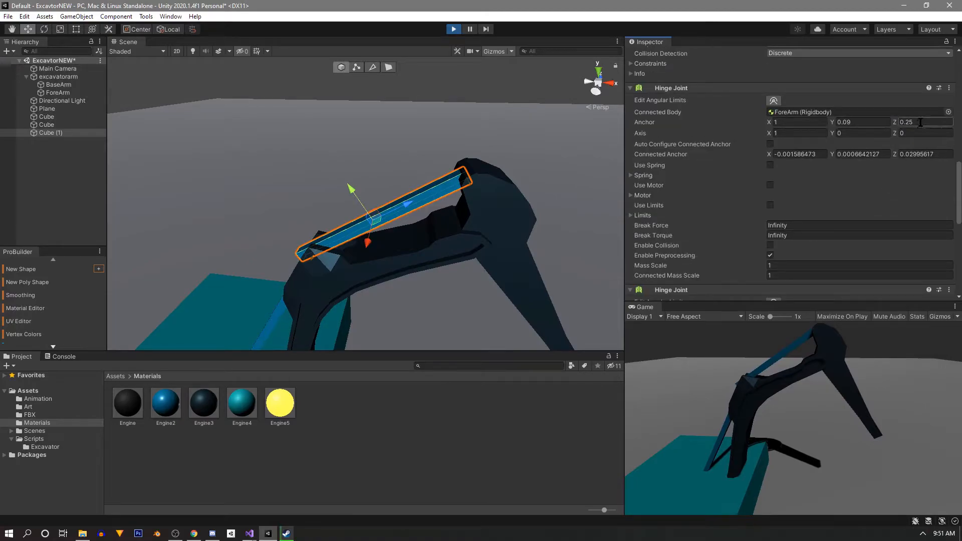
scroll(921, 123, "down", 2)
scroll(920, 126, "up", 2)
scroll(917, 131, "down", 3)
scroll(913, 138, "up", 3)
key("ctrl+p")
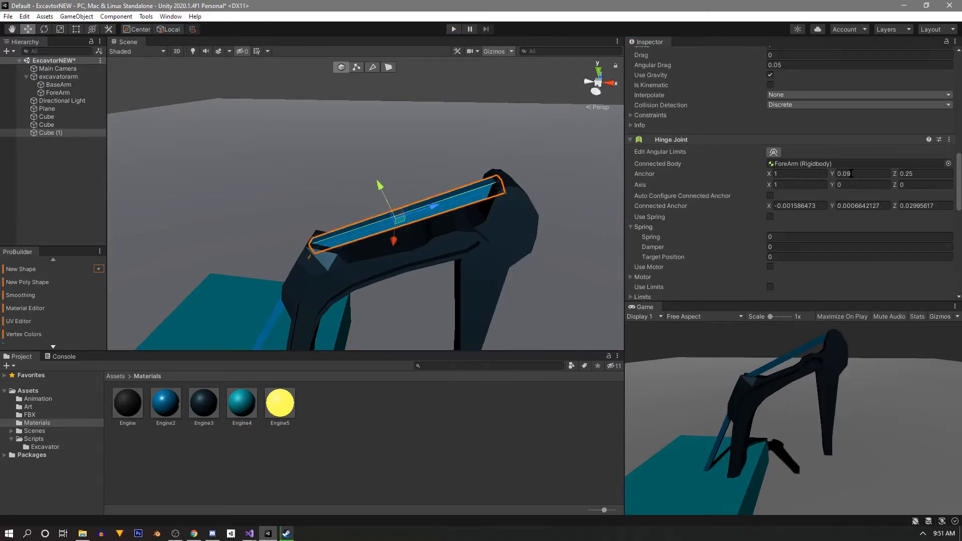
Step: Set the BaseArm hinge's anchor Z to -2.5 outside play mode, then run and stop the simulation to test it
scroll(913, 241, "down", 3)
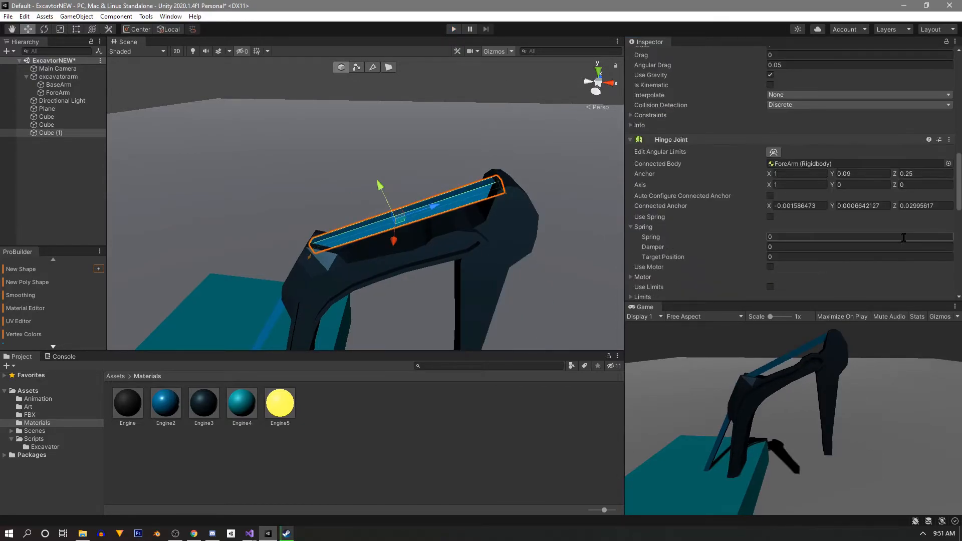
scroll(921, 200, "down", 3)
scroll(921, 205, "down", 3)
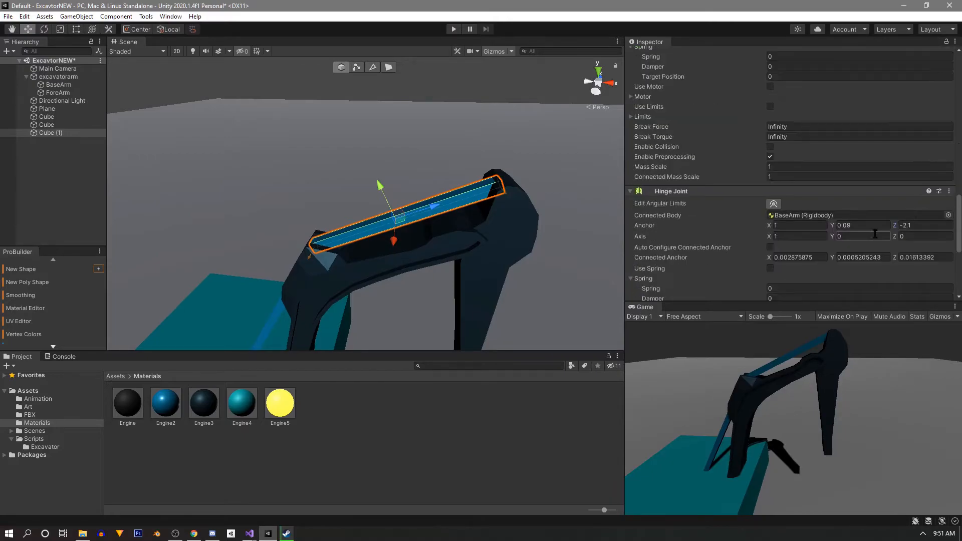
left_click(921, 225)
left_click(926, 225)
left_click(452, 30)
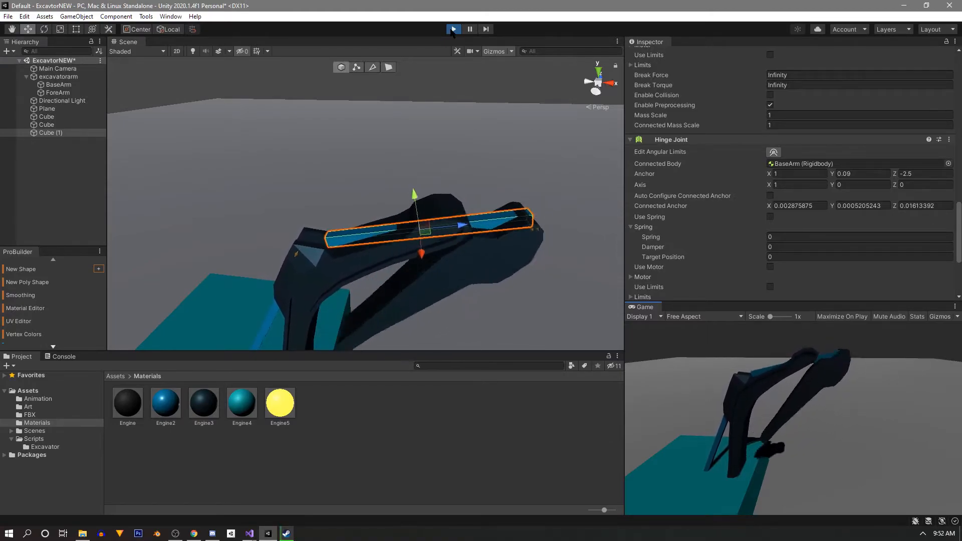
left_click(453, 29)
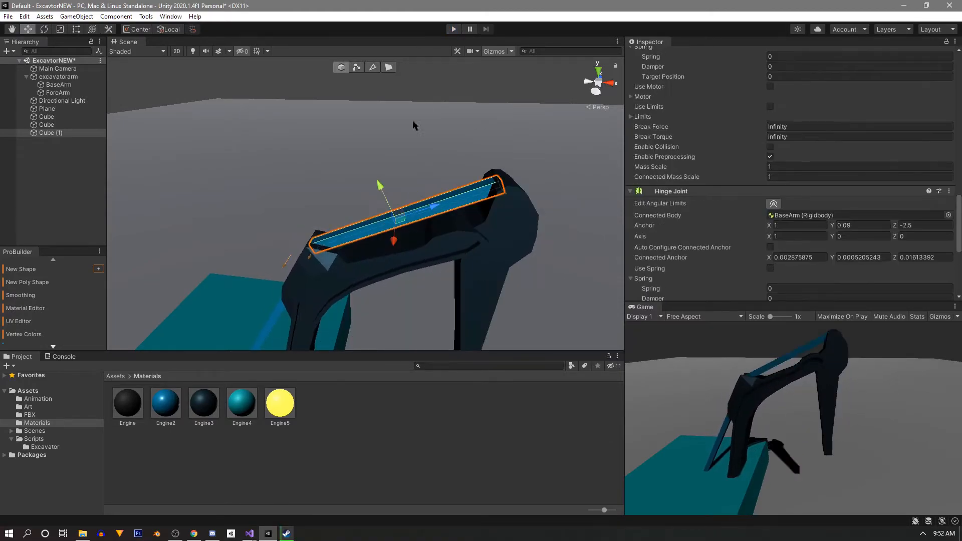
Step: Inspect the bar's BaseArm end up close and undo the last anchor Z change on its hinge
right_click_drag(381, 220, 351, 268)
key("w")
right_click_drag(520, 211, 423, 189)
key("ctrl+z")
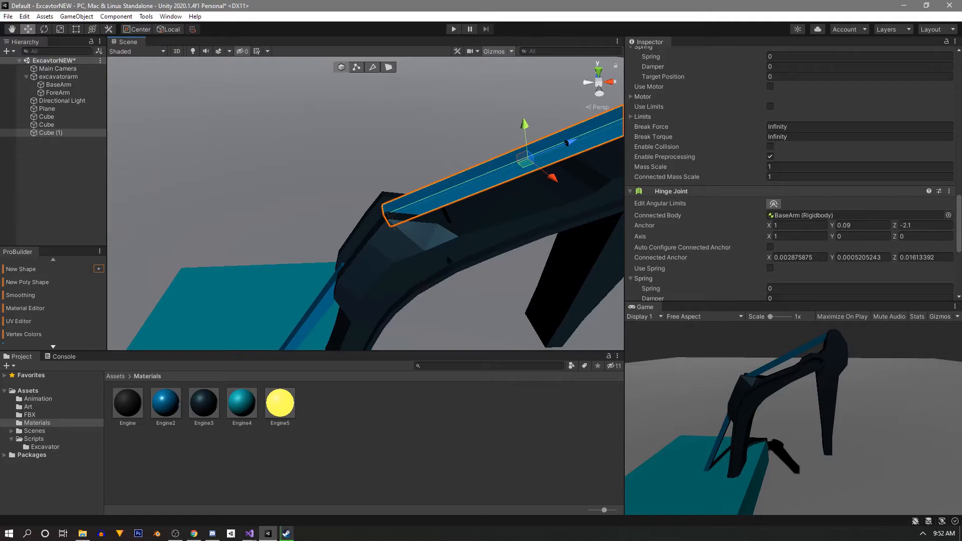
right_click_drag(496, 213, 453, 196)
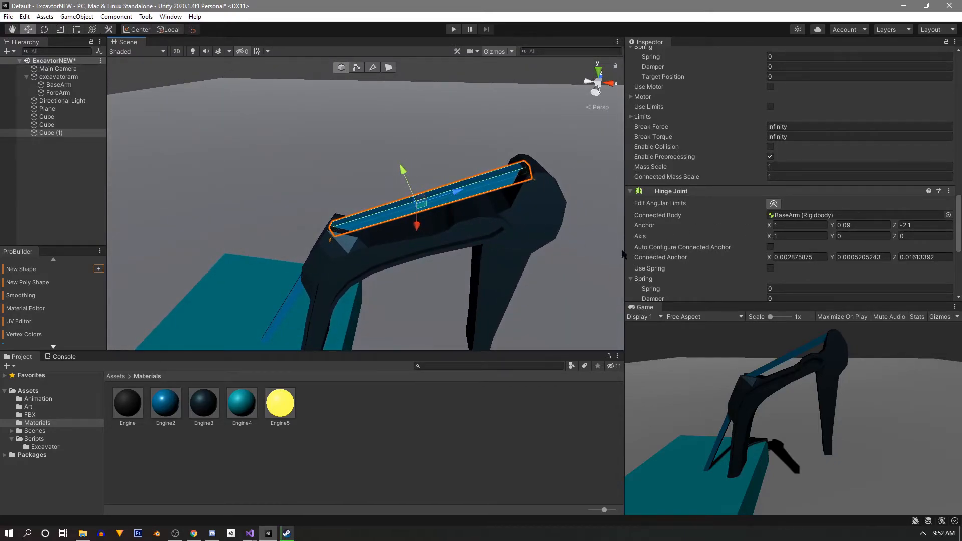
Step: Run the simulation, set the BaseArm hinge's anchor Z to -2 and stop the simulation
left_click(918, 226)
left_click(922, 225)
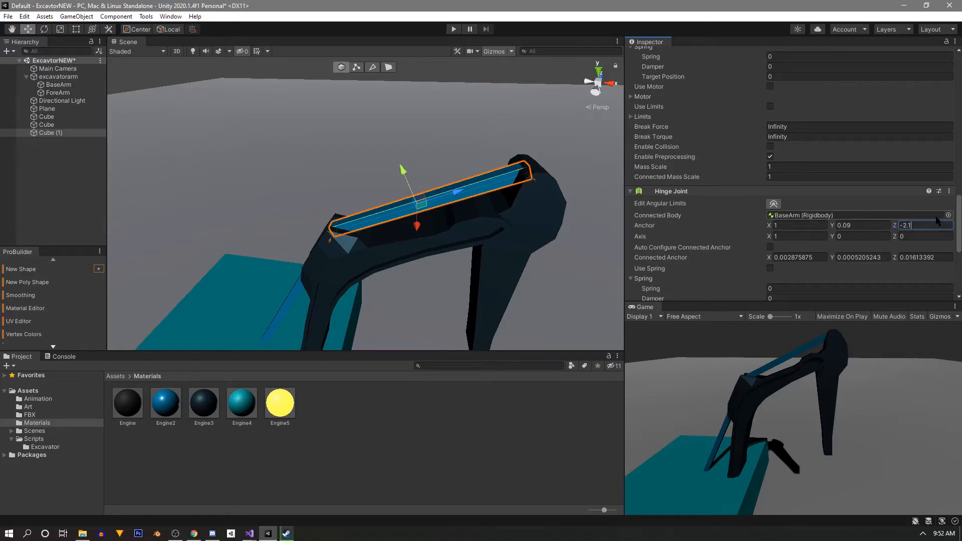
left_click(454, 29)
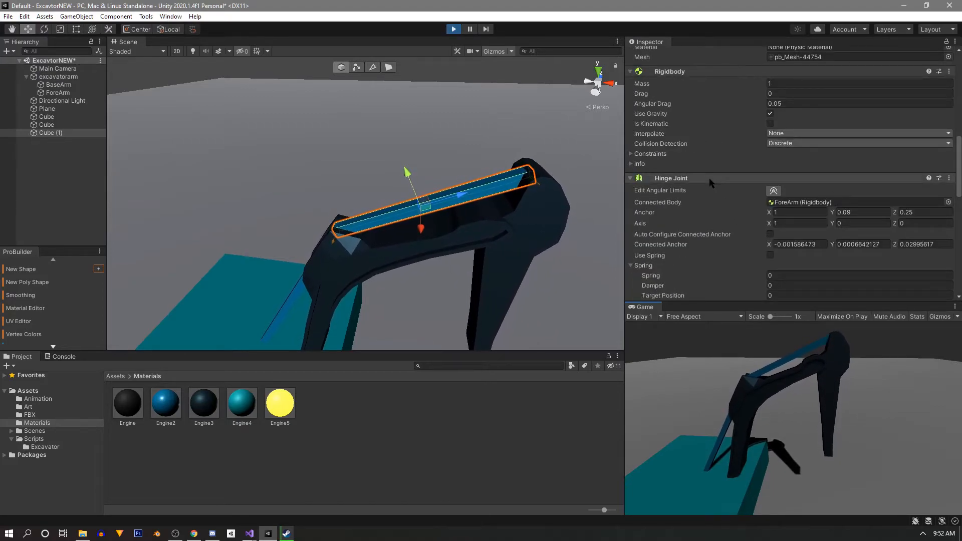
scroll(712, 183, "down", 5)
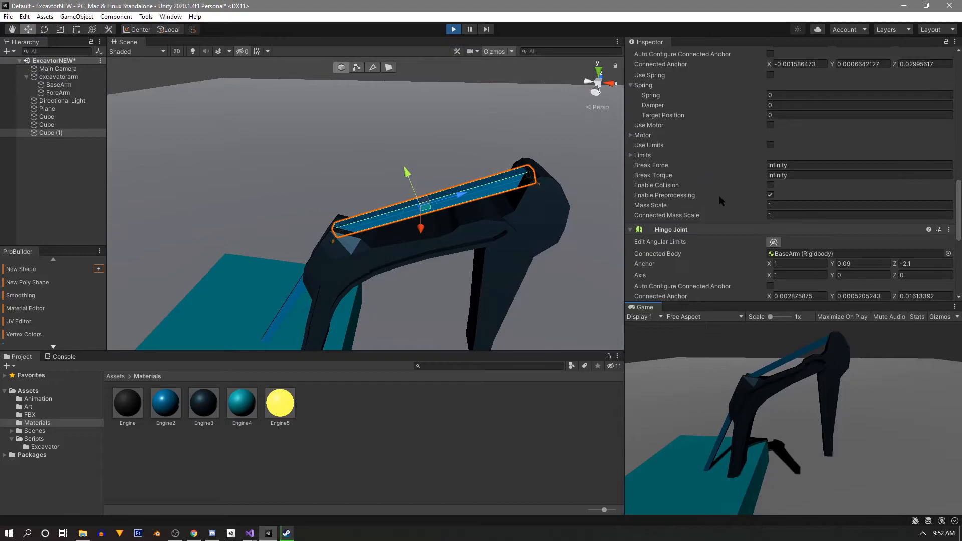
left_click(943, 266)
left_click(942, 265)
key("BackSpace")
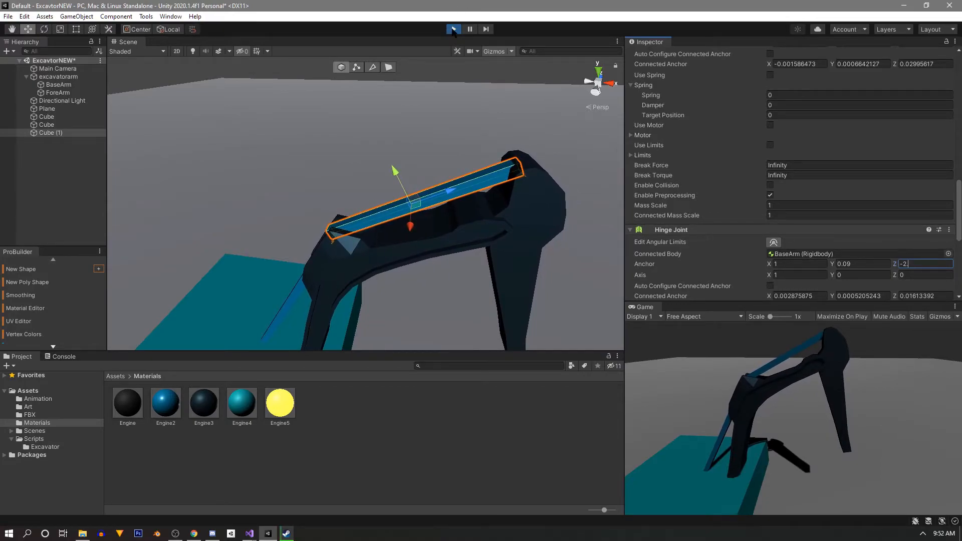
left_click(454, 29)
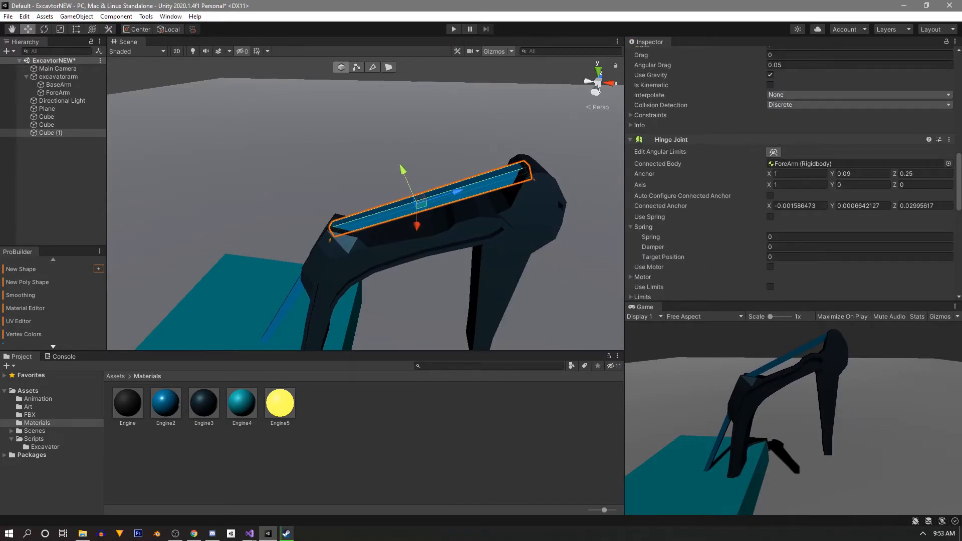
Step: Run the simulation, set the anchor Z of the upper bar's ForeArm hinge to 0.2 and stop the simulation
left_click(933, 174)
left_click(933, 173)
type("5")
left_click(454, 29)
left_click(922, 123)
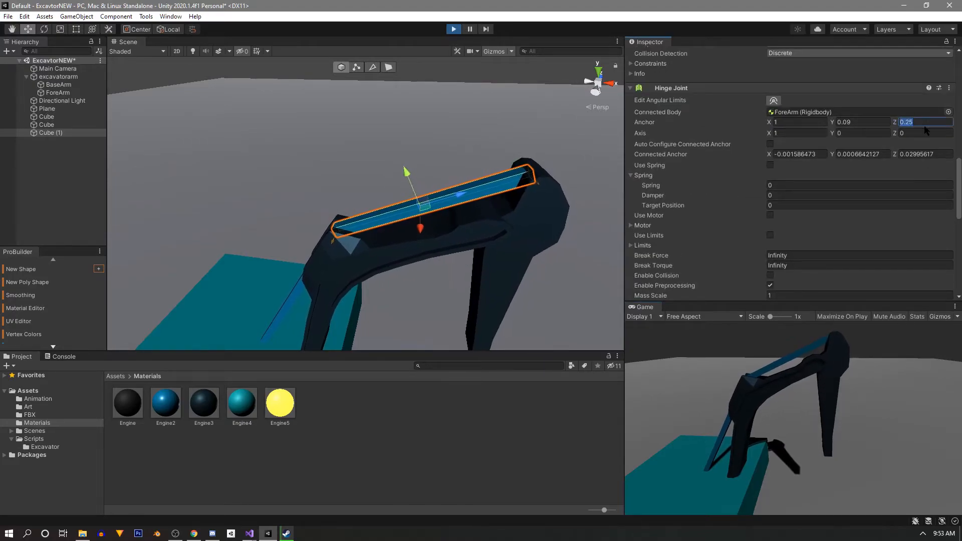
left_click(922, 123)
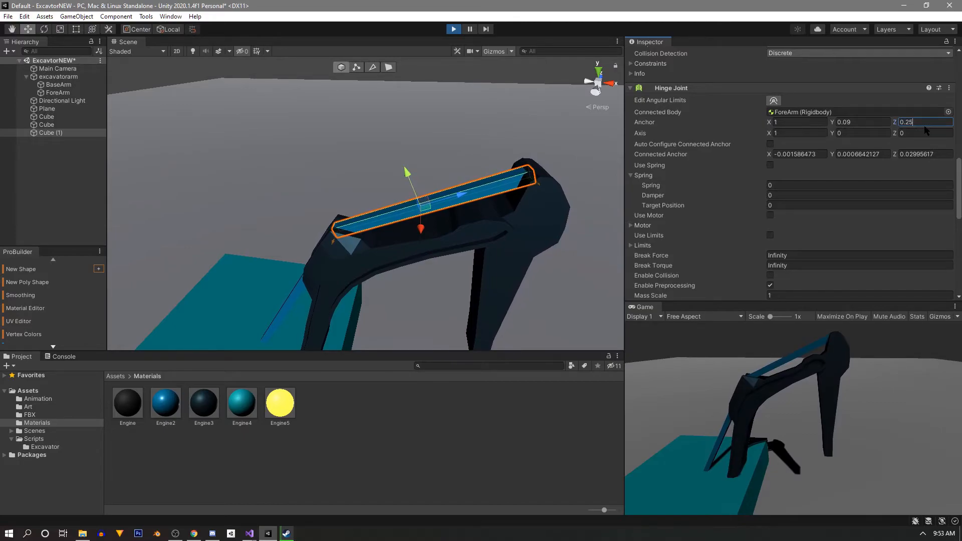
key("BackSpace")
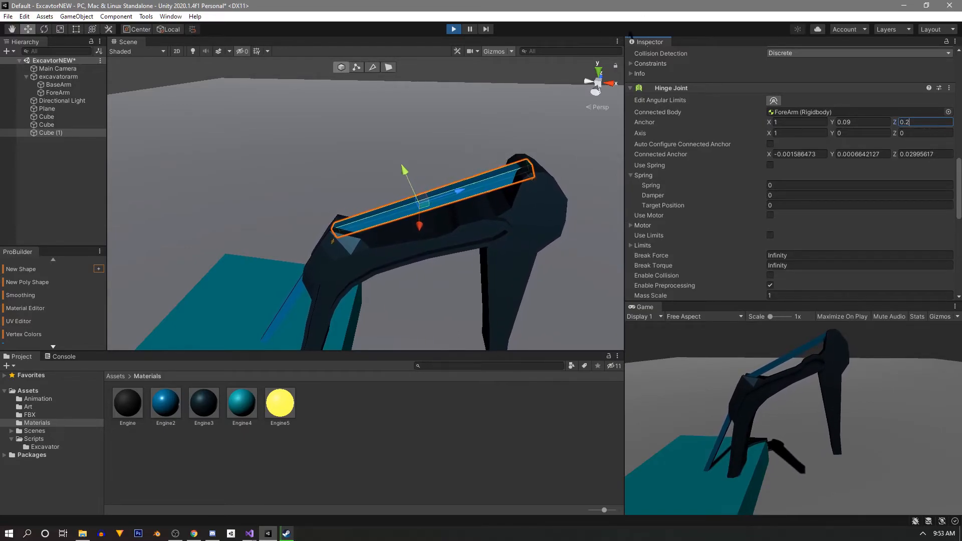
left_click(453, 29)
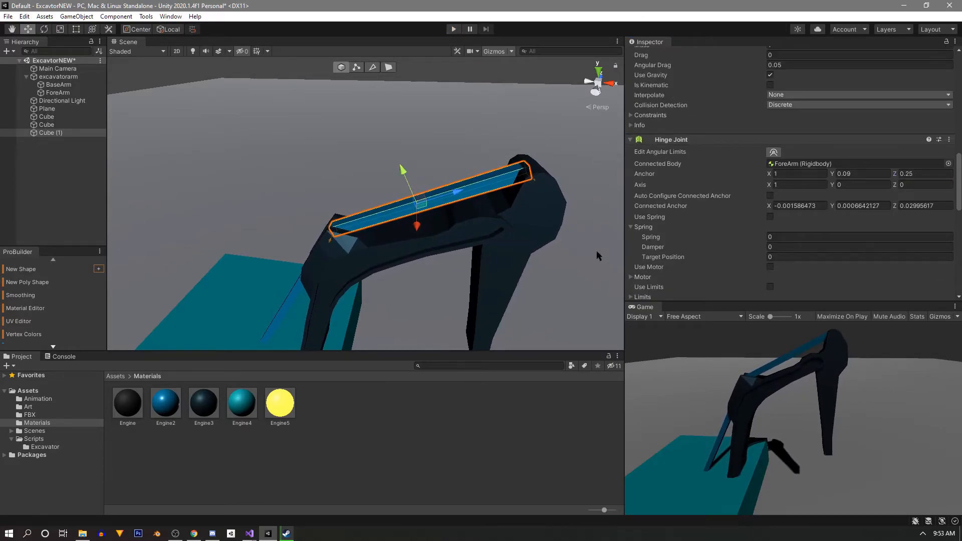
Step: Create a new script named HydraulicController and add it as a component to the upper bar
scroll(805, 235, "down", 4)
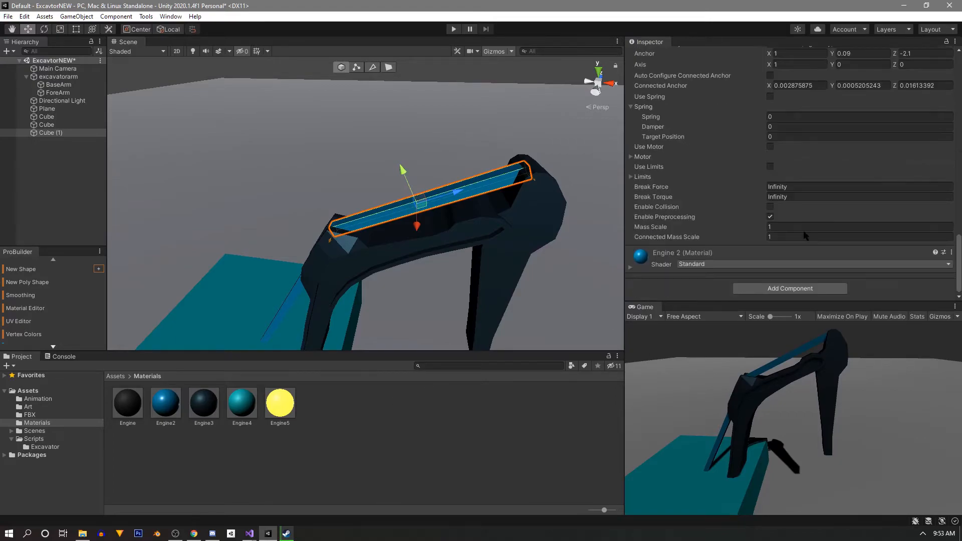
left_click(789, 289)
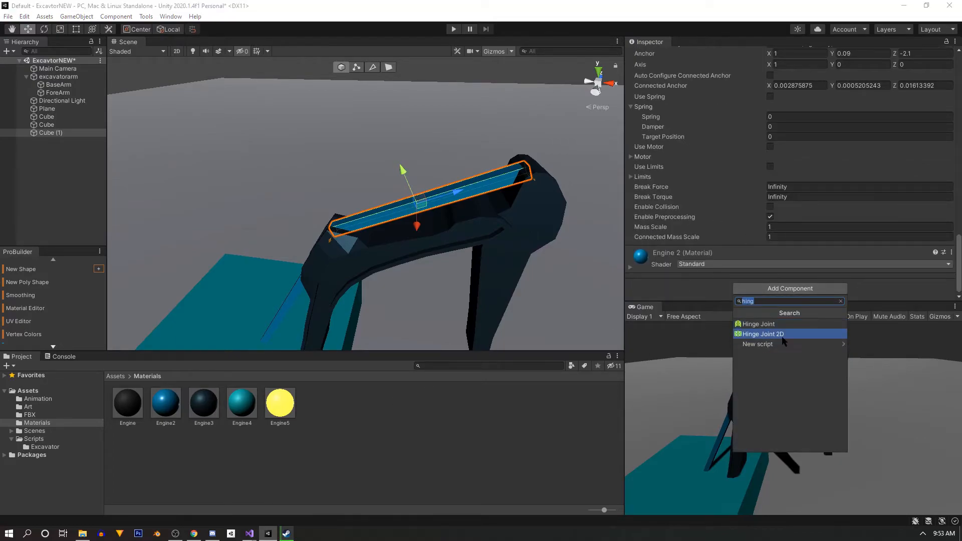
type("Hyr")
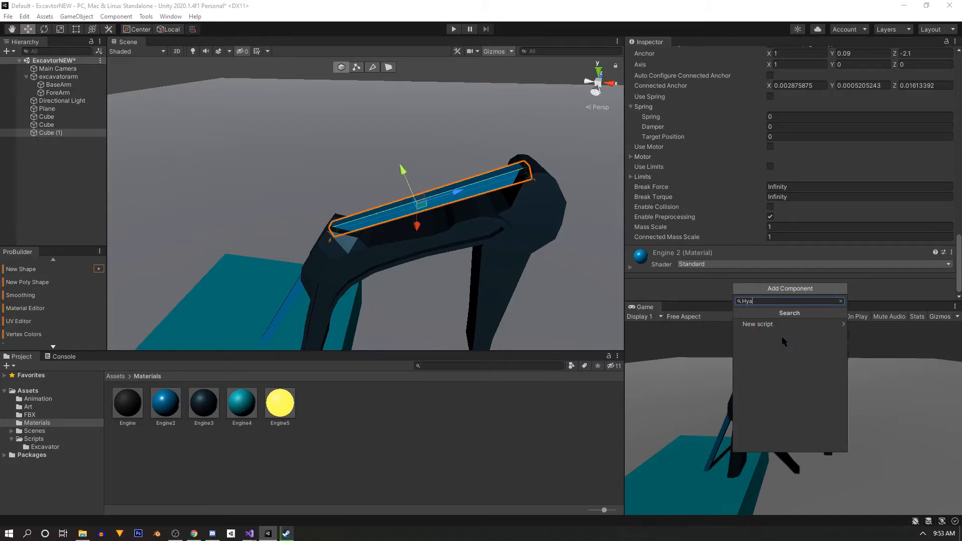
key("BackSpace")
type("draulicController")
key("ctrl+a")
left_click(777, 324)
left_click(786, 443)
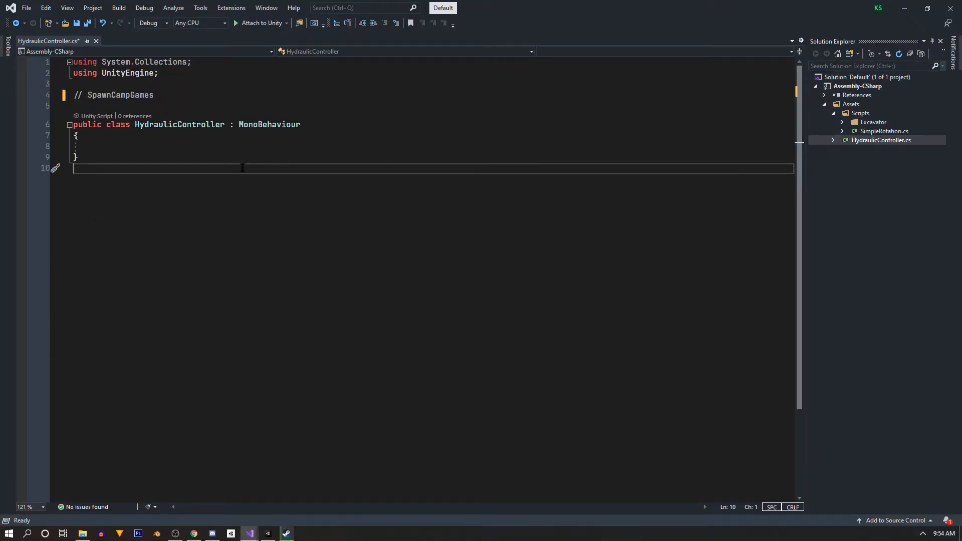
Step: Make room in the HydraulicController class body and declare a public HingeJoint variable named topHinge
left_click(137, 149)
key("Return")
key("Return")
key("Return")
key("Up")
key("Up")
type("public ")
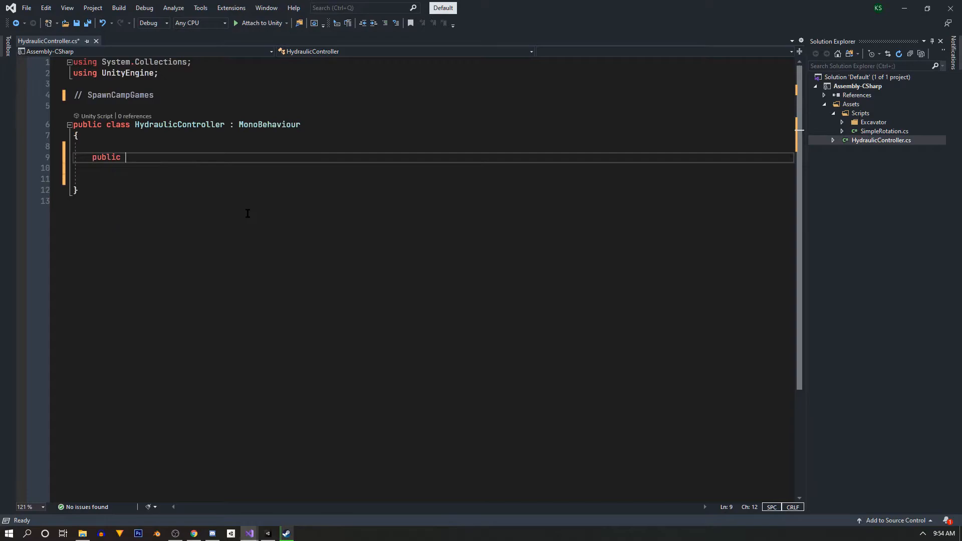
type("Hing")
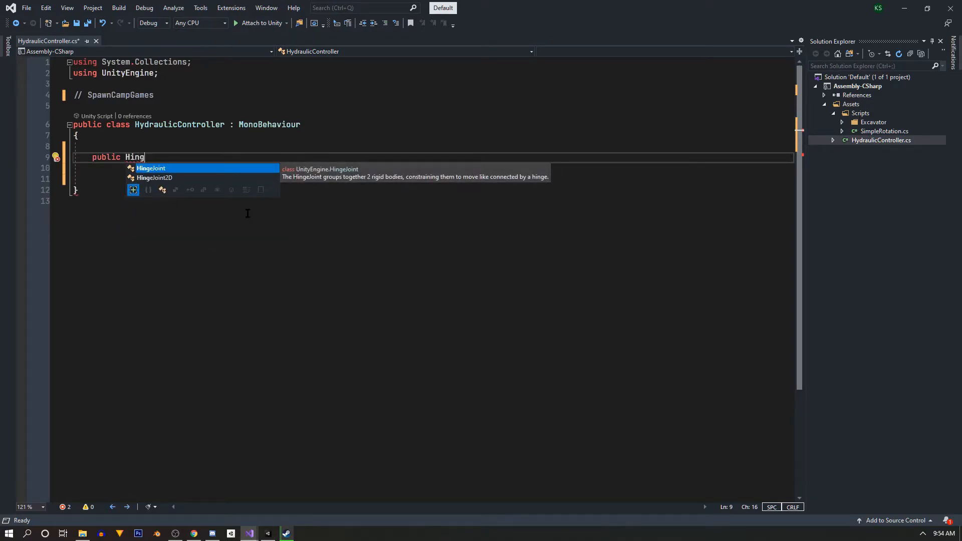
key("Tab")
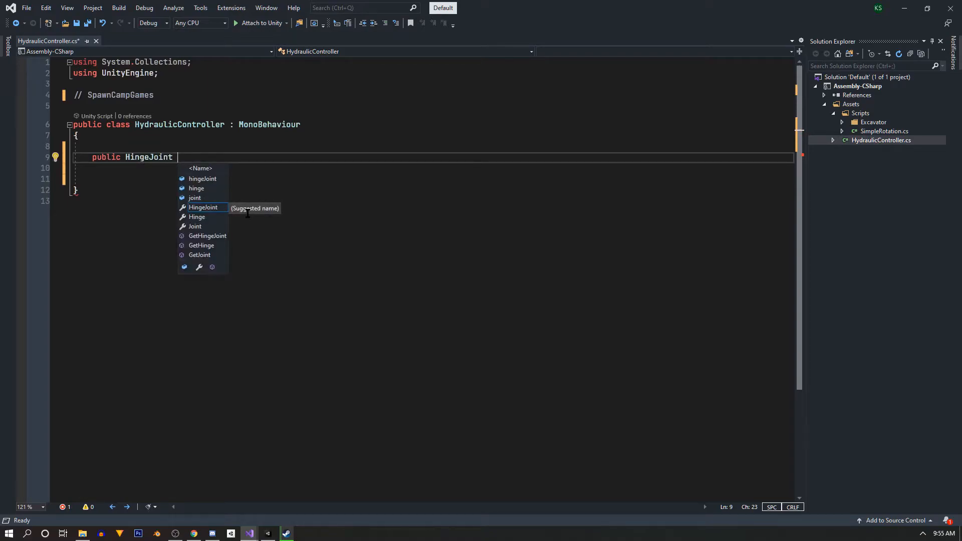
type("topHinge;")
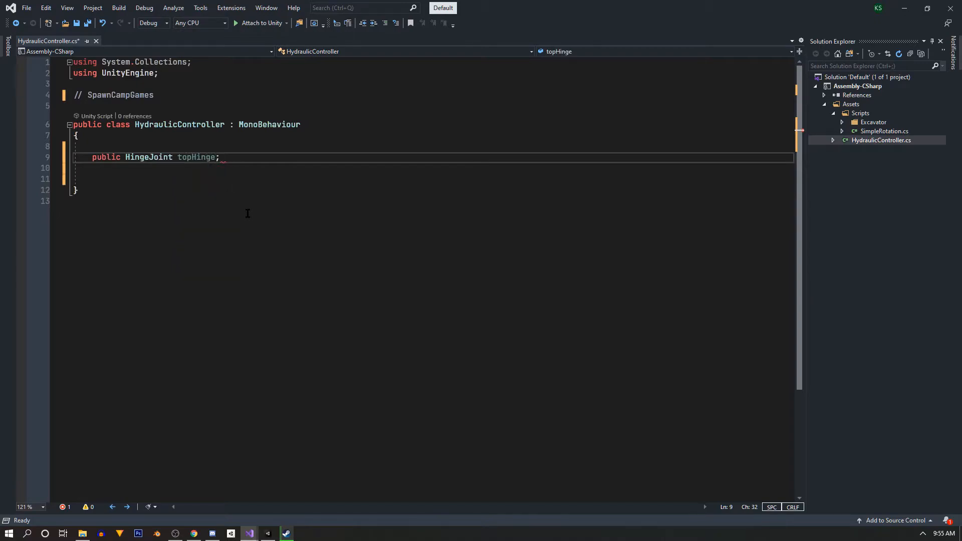
Step: Declare a second public HingeJoint variable below topHinge
key("Return")
type("public Hing")
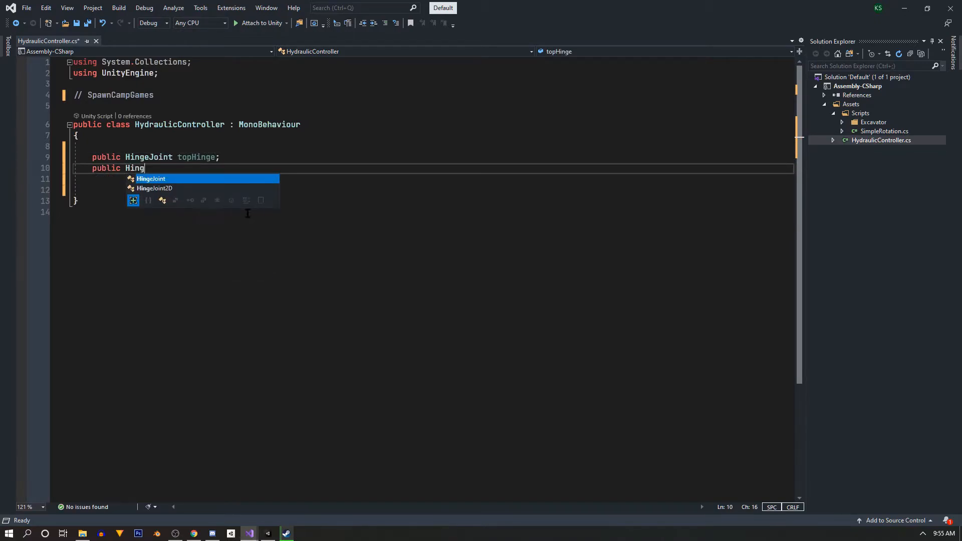
type("ejoint ")
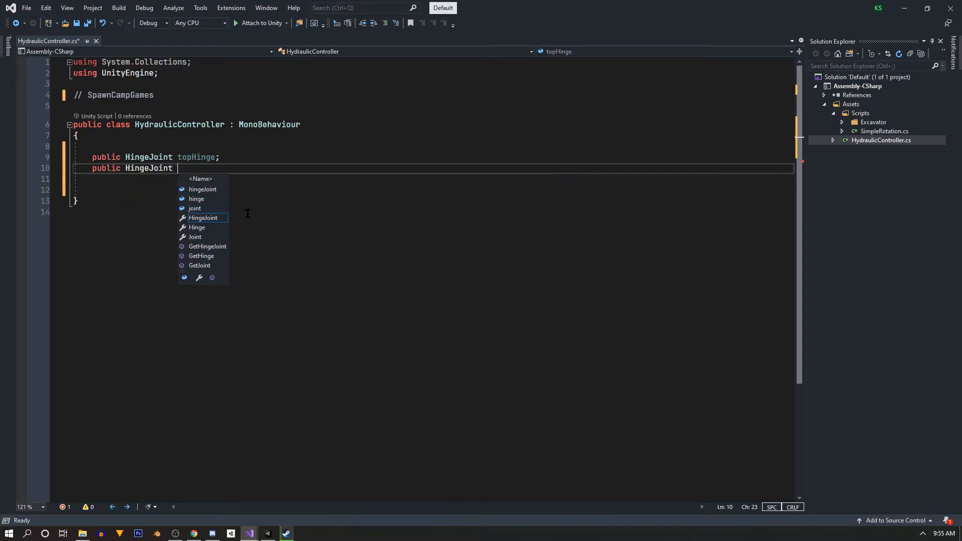
Step: Complete the second HingeJoint declaration in the HydraulicController class with the name bottomHinge
type("bottomeHinge;")
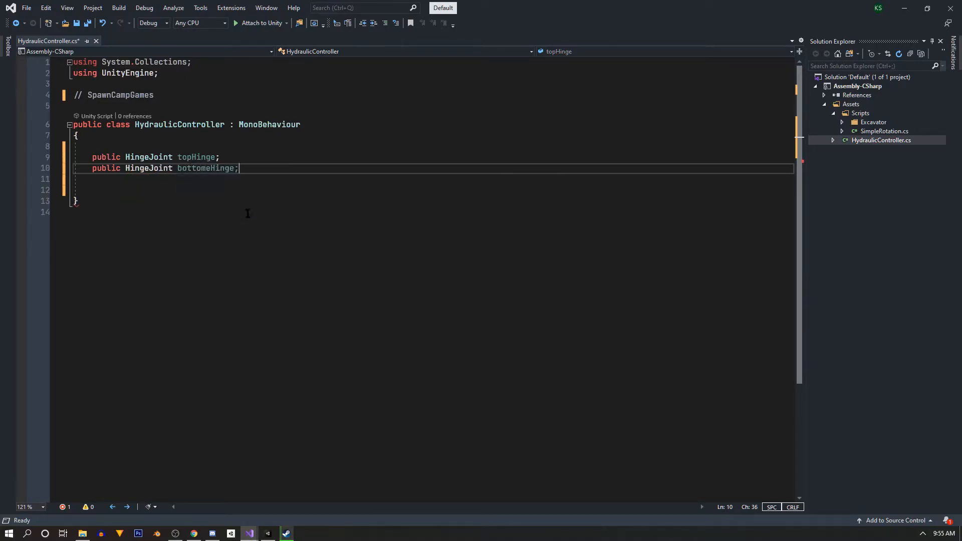
key("Left")
key("BackSpace")
left_click(250, 213)
left_click(271, 168)
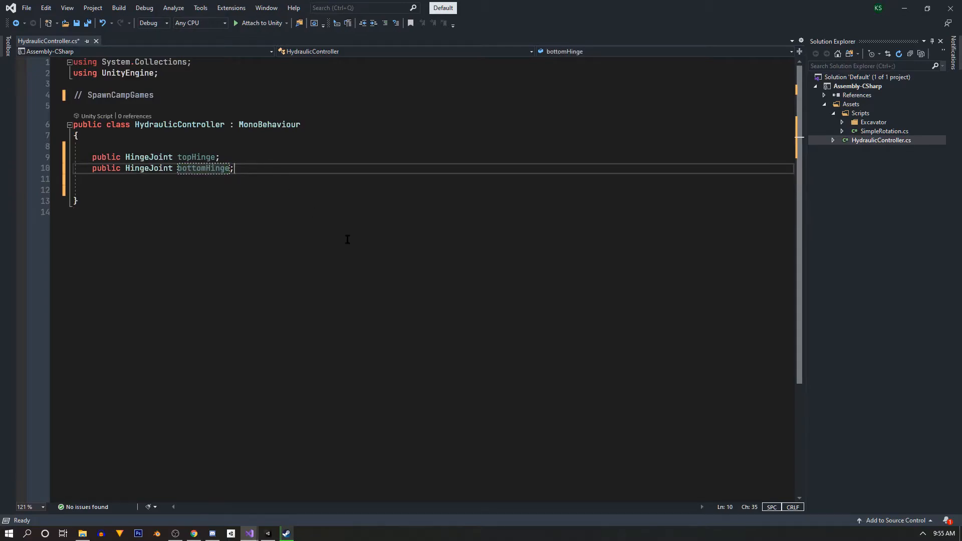
Step: Declare two public float fields named top and bottom below the hinge joint fields
key("Return")
key("Down")
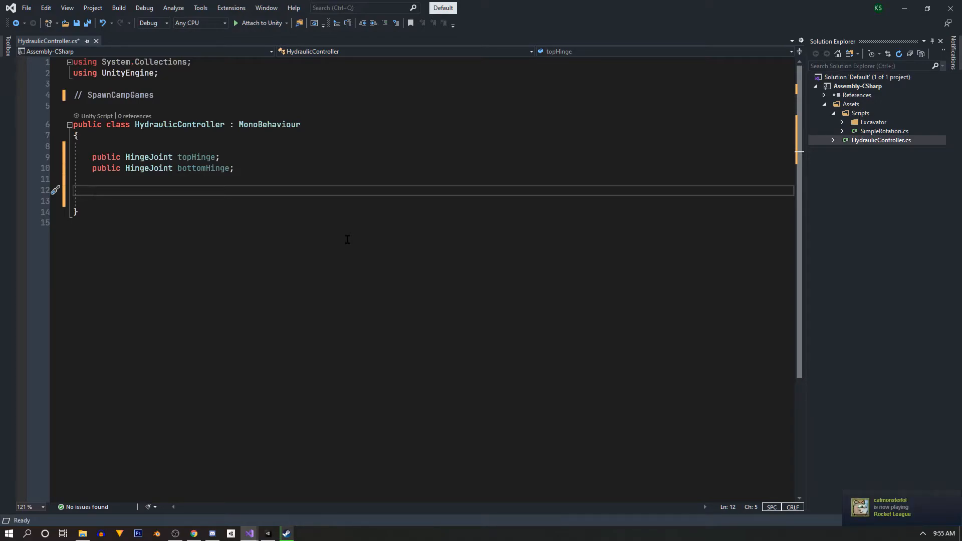
type("public float")
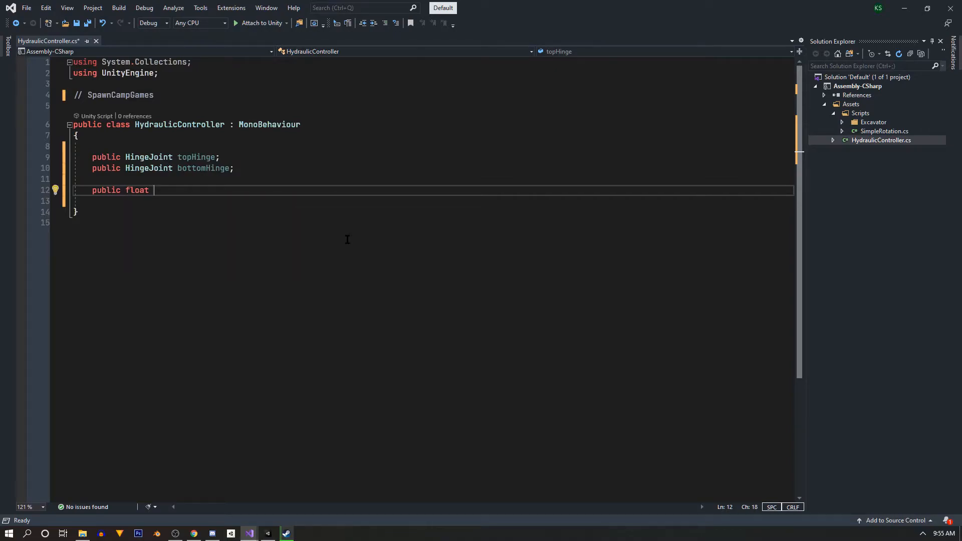
type(" top;")
key("Return")
type("public float")
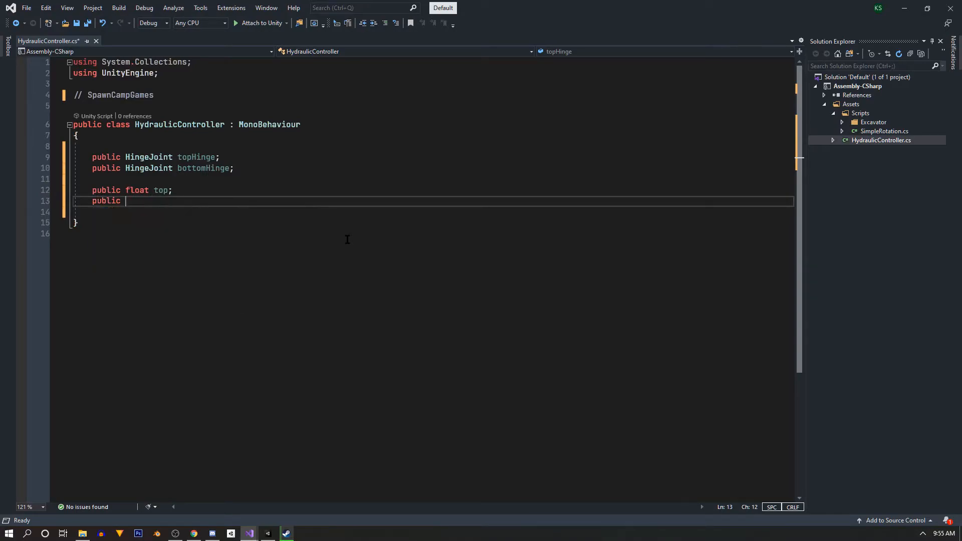
type(" bottom;")
Step: Switch to Unity and examine the anchor values of both Hinge Joint components on Cube (1)
left_click(269, 535)
scroll(809, 191, "down", 1)
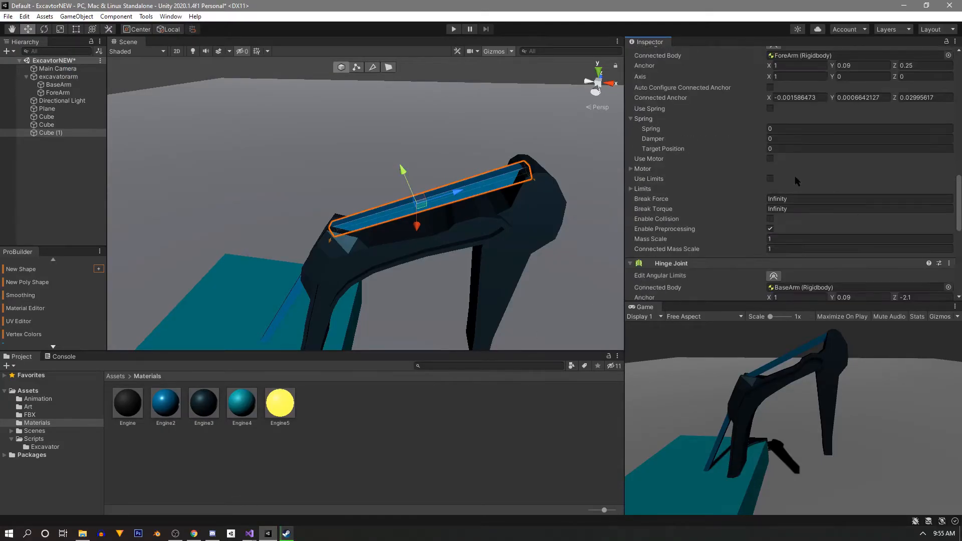
scroll(809, 190, "up", 3)
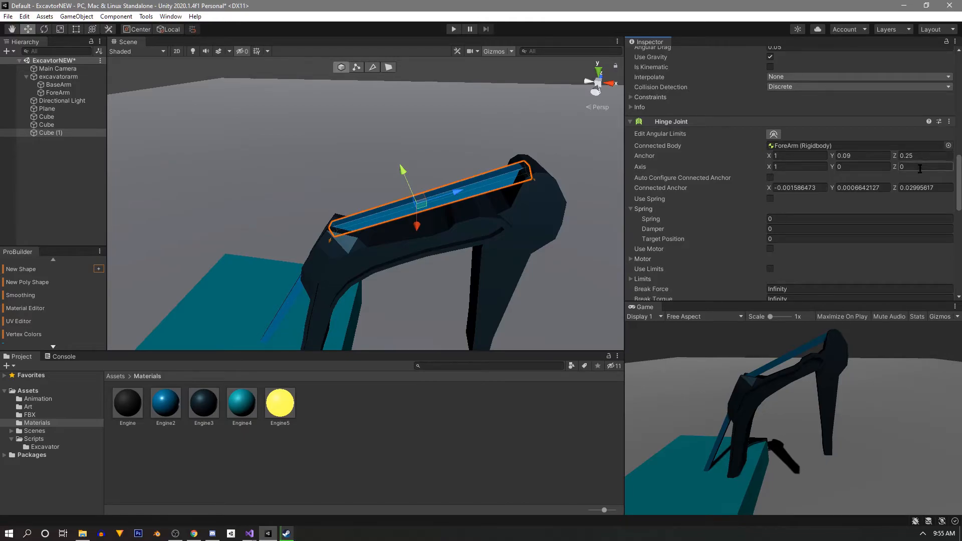
scroll(920, 167, "down", 9)
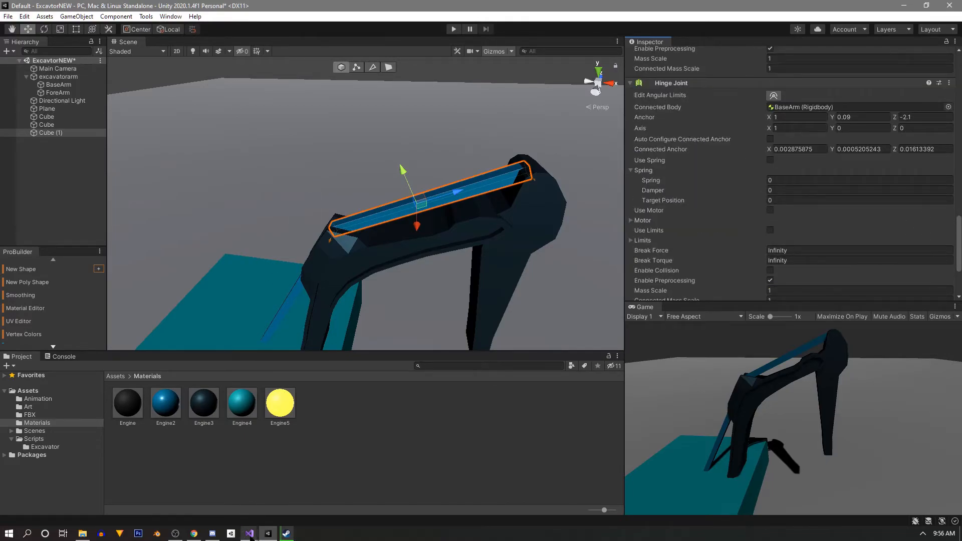
mouse_move(251, 535)
mouse_move(277, 467)
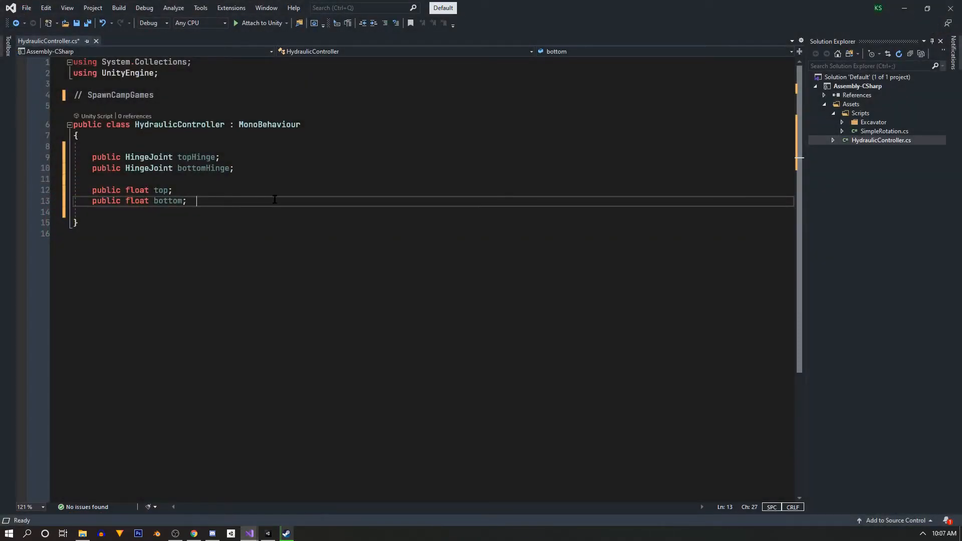
Step: In Visual Studio, add the comment "// z" after the bottom float declaration
type("//")
type(" these")
key("BackSpace")
key("BackSpace")
key("BackSpace")
key("BackSpace")
key("BackSpace")
type("z")
Step: Comment topHinge with "// needs to decrease" and bottomHinge with "// needs to increase", and save the script
left_click(242, 151)
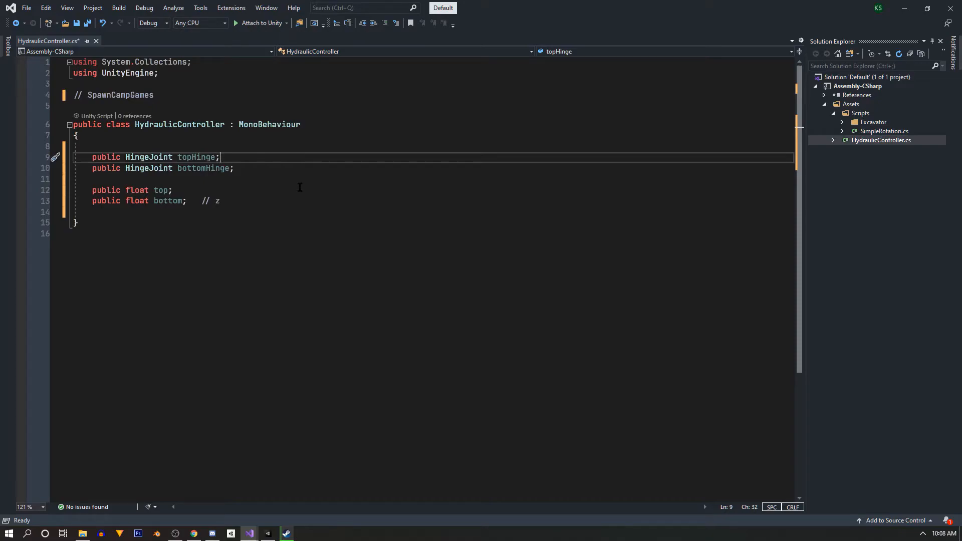
type("// needs to decrease")
left_click(333, 167)
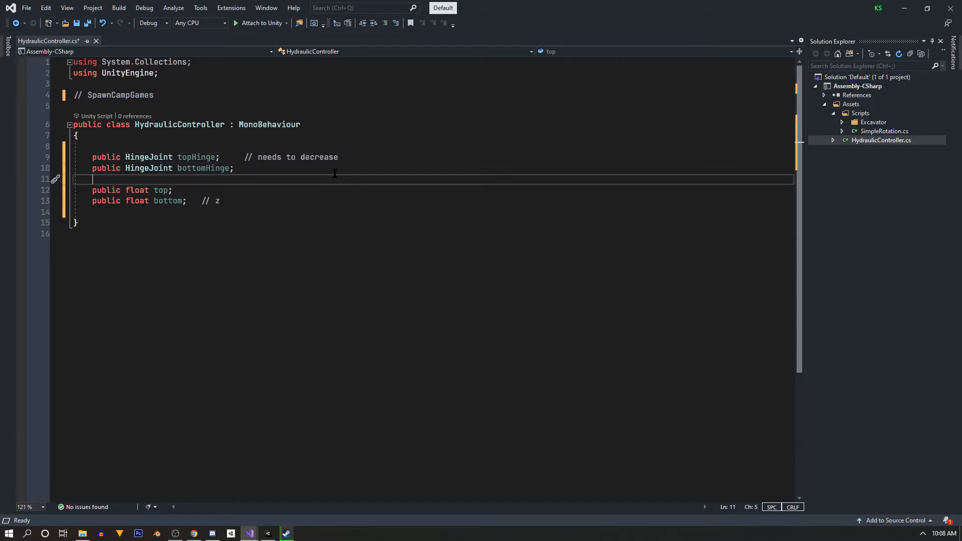
type("// needs to increase")
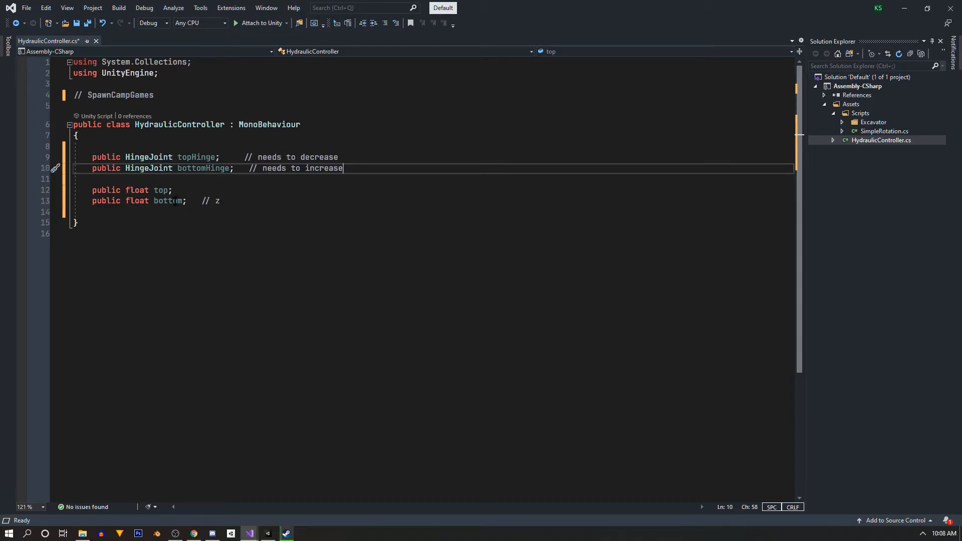
key("ctrl+s")
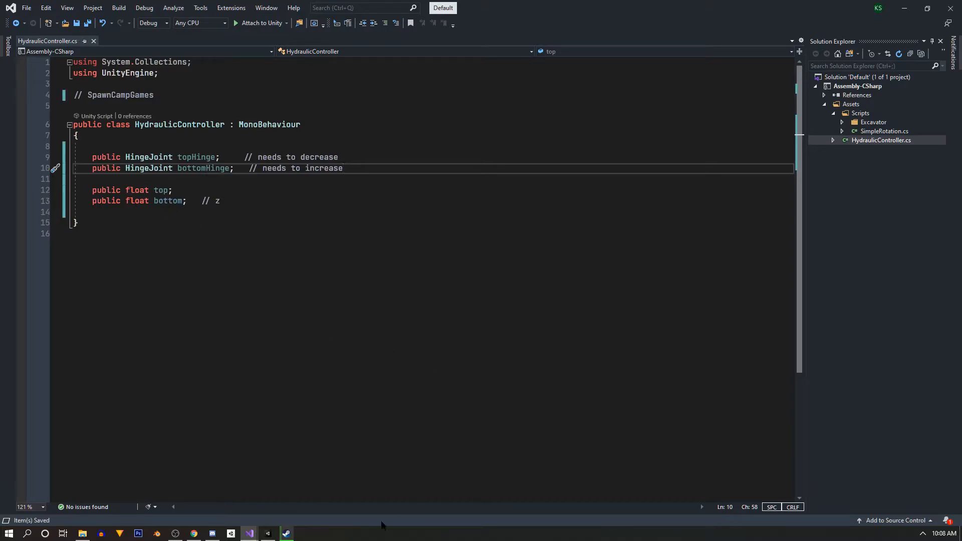
Step: Switch to Unity and collapse Cube (1)'s two Hinge Joint, Rigidbody, Mesh Collider and Pro Builder Mesh components
left_click(268, 537)
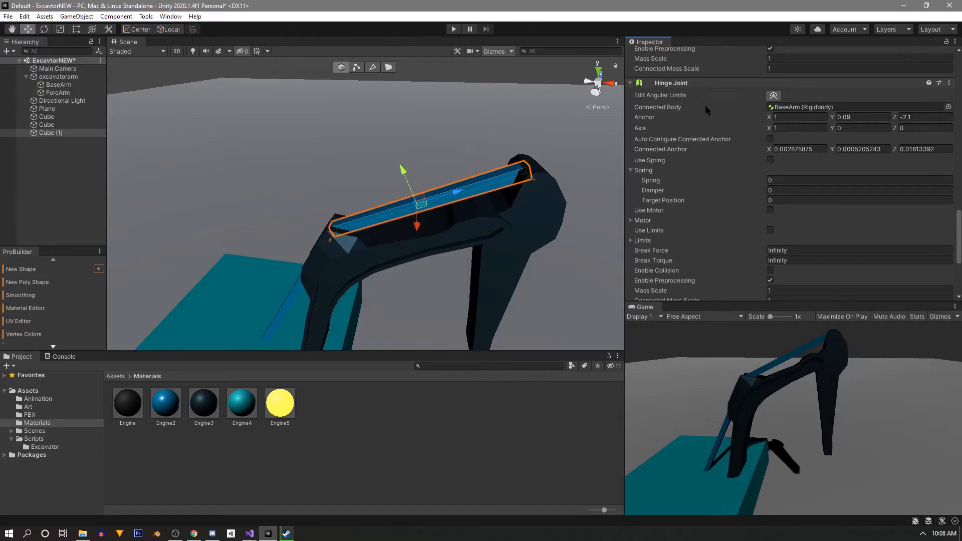
left_click(630, 83)
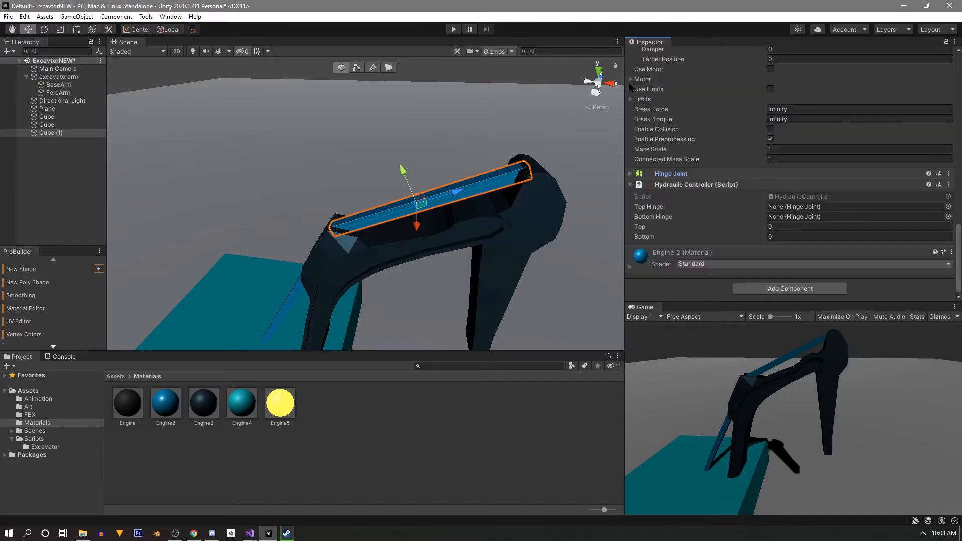
scroll(646, 145, "up", 5)
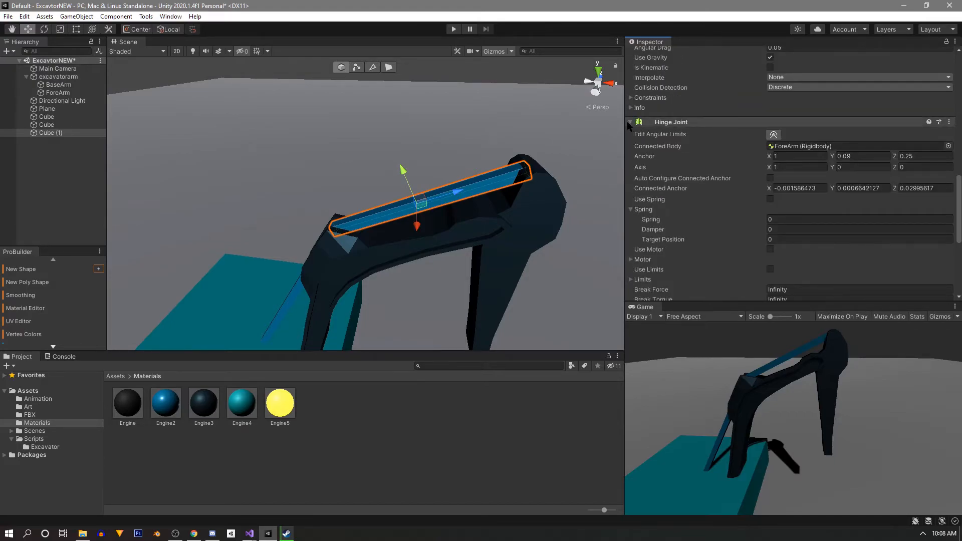
left_click(631, 122)
scroll(631, 124, "up", 4)
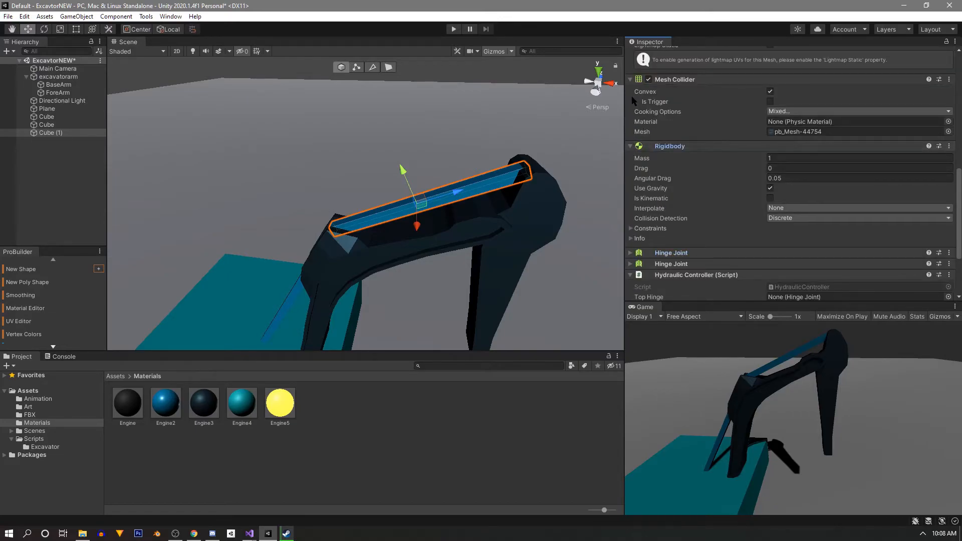
left_click(631, 146)
left_click(631, 84)
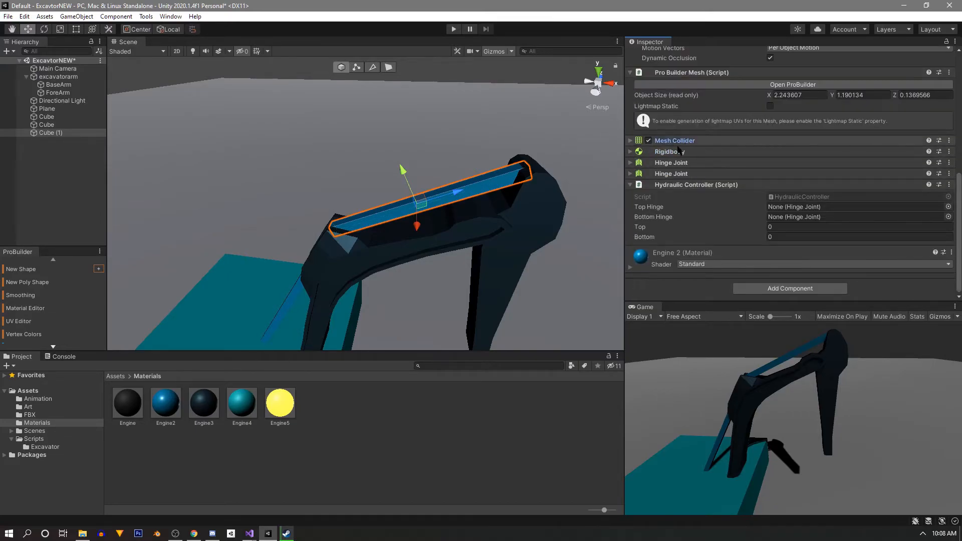
left_click(631, 73)
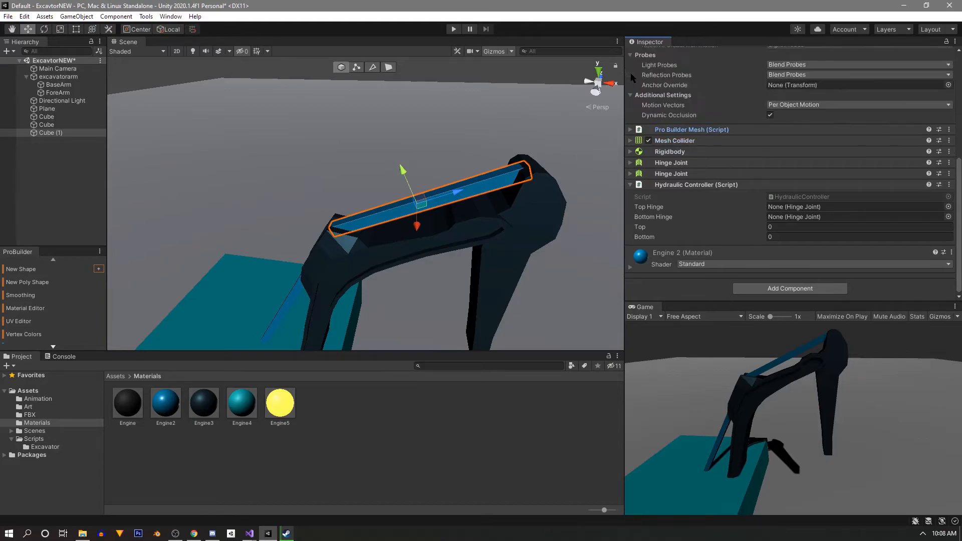
Step: Assign the first Hinge Joint to Top Hinge and the second to Bottom Hinge in the Hydraulic Controller script component
scroll(651, 125, "up", 5)
scroll(644, 131, "down", 5)
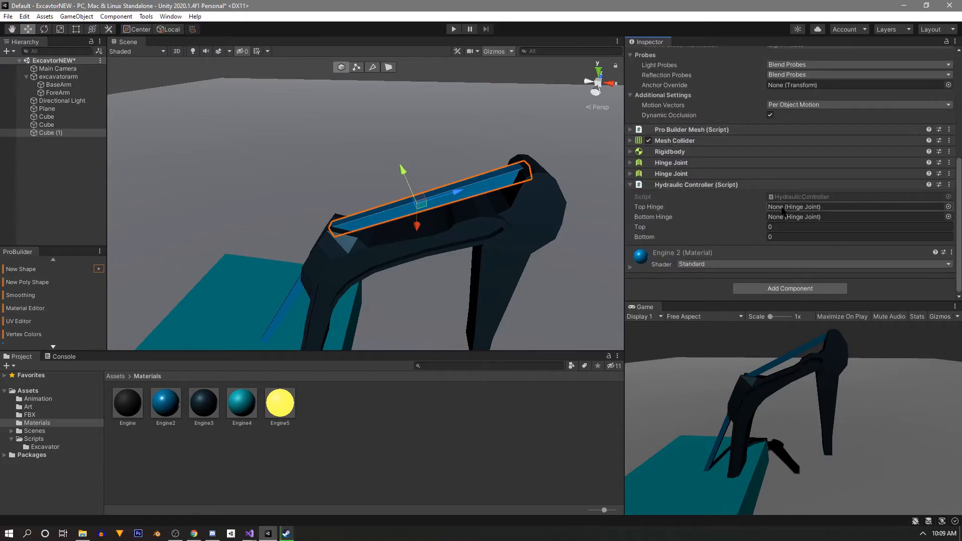
left_click_drag(667, 163, 812, 207)
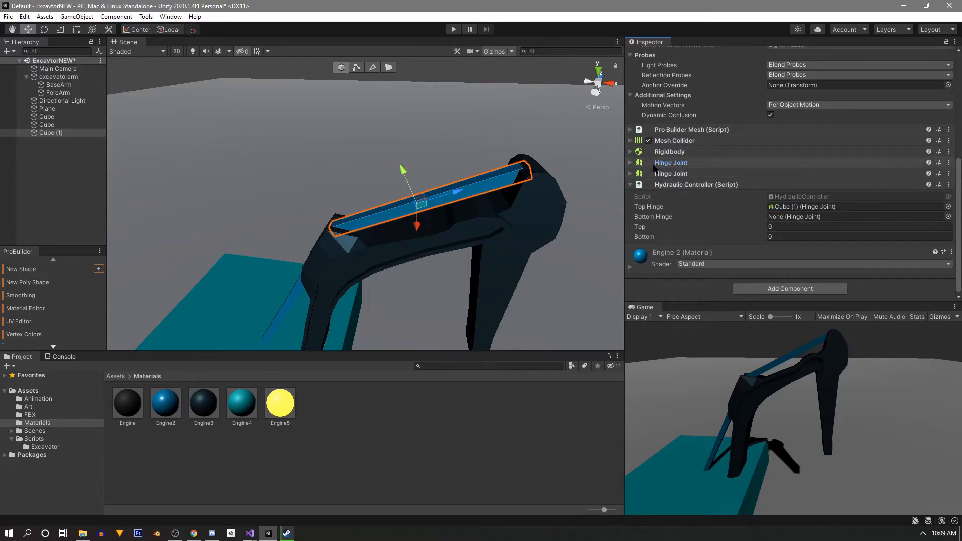
left_click_drag(671, 174, 810, 217)
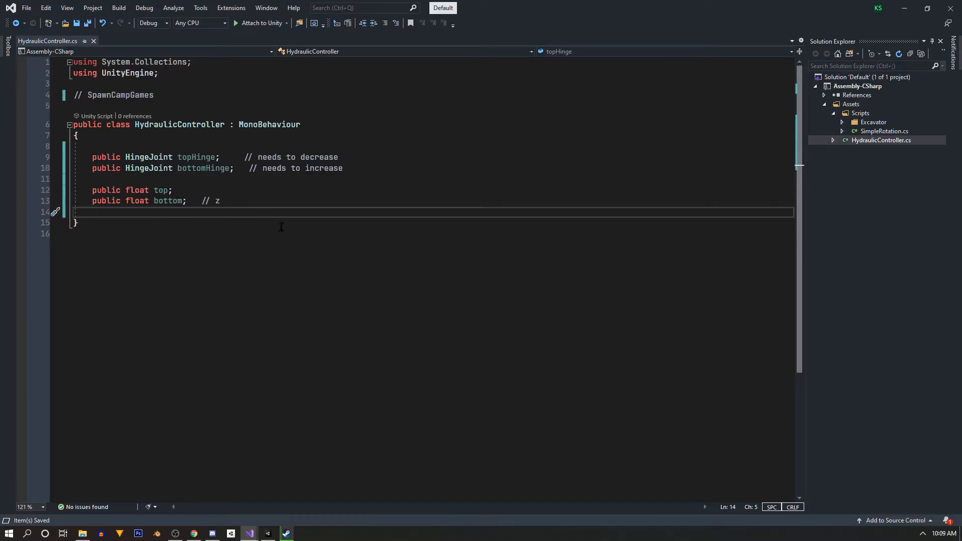
Step: In Visual Studio, add a private void Start() method below the float fields of HydraulicController
key("Return")
key("Return")
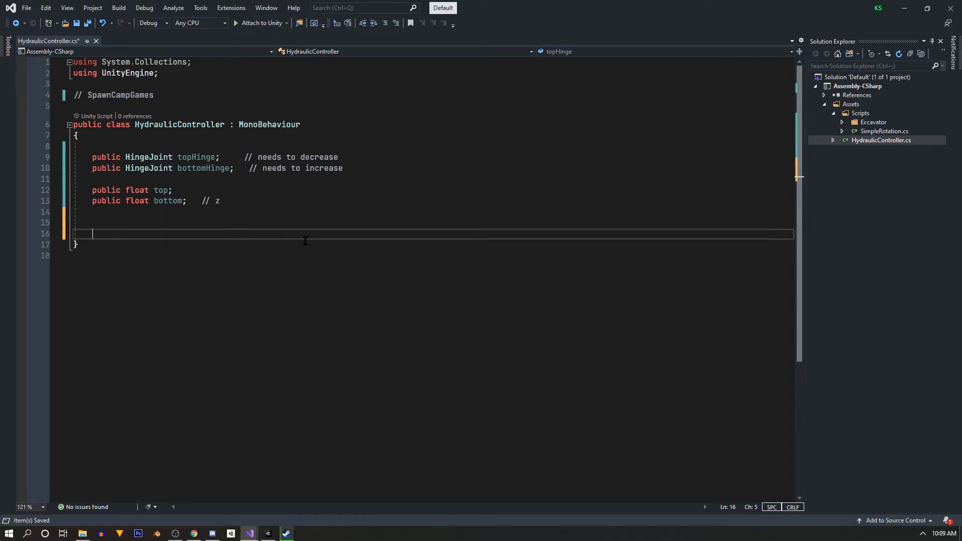
type("void St")
key("Return")
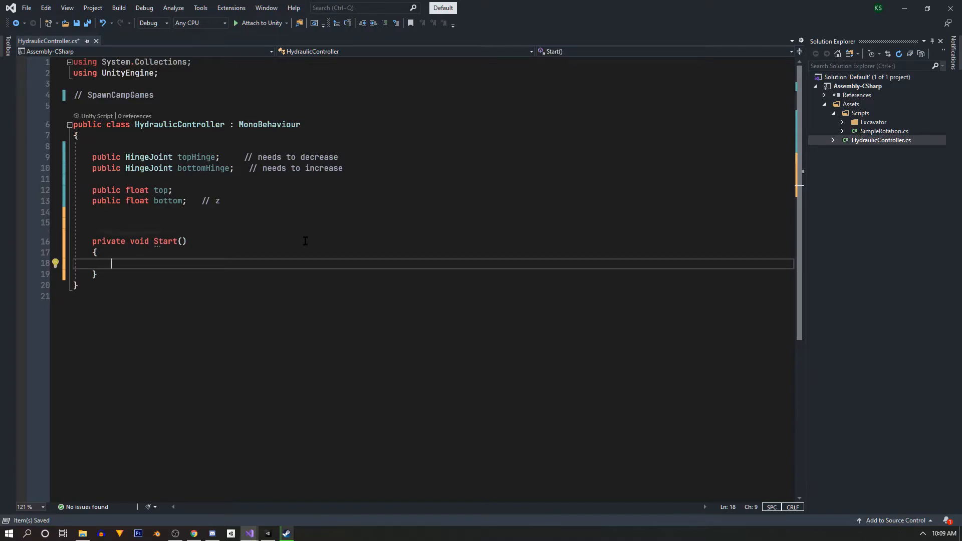
Step: Inside Start(), add the statement "top = topHinge.anchor.z;"
type("top =")
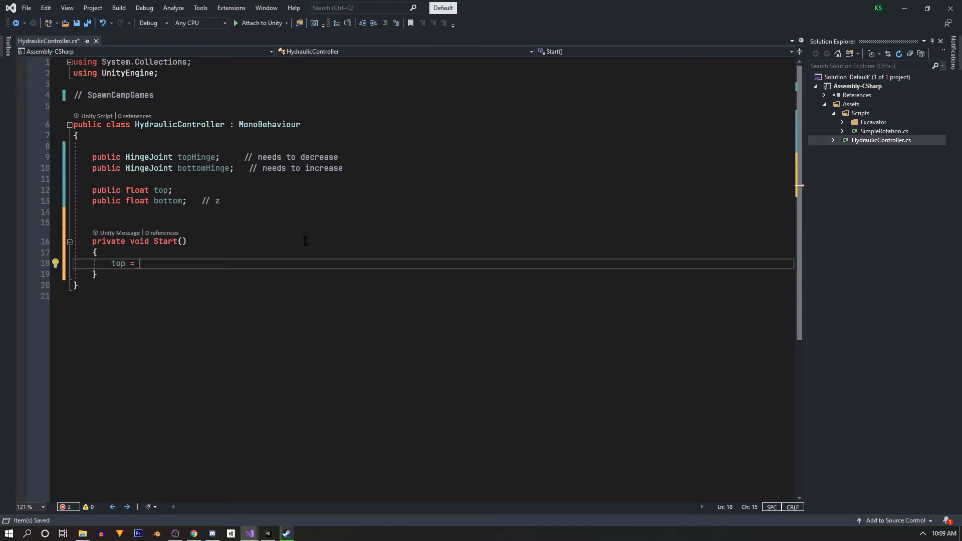
type("top")
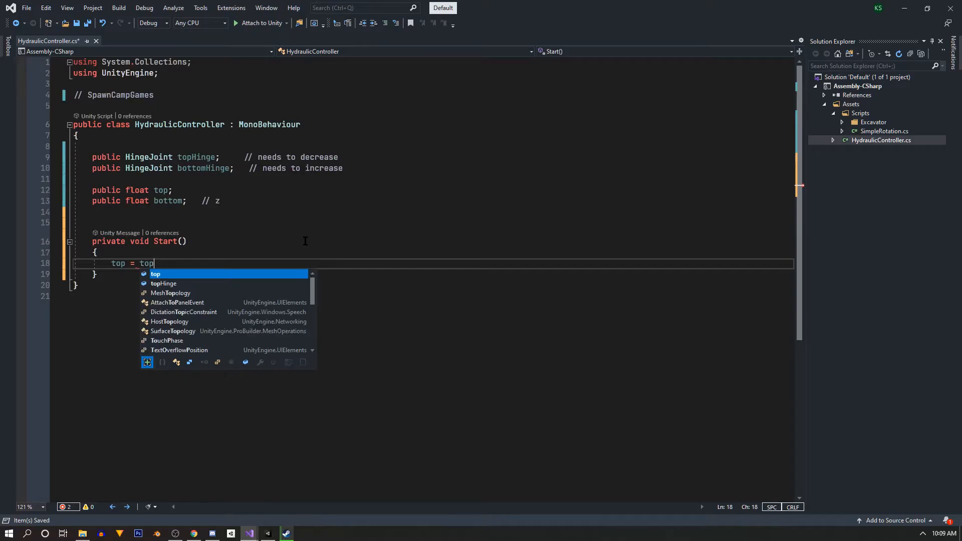
type("H")
key("Tab")
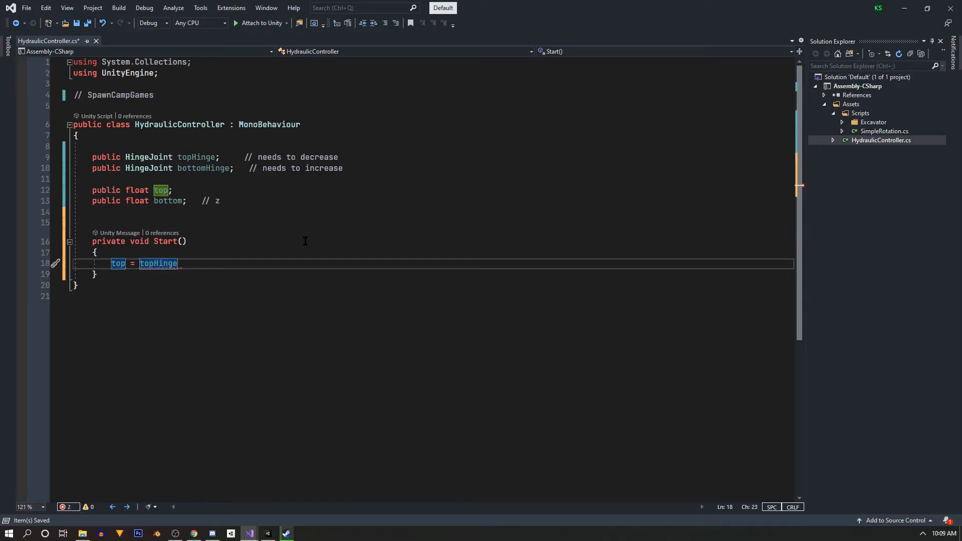
type(".an")
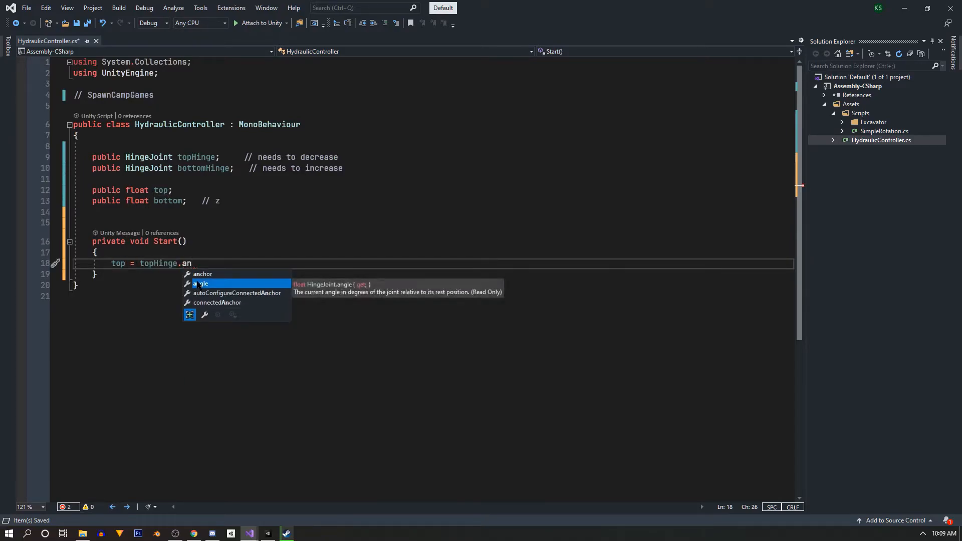
key("Tab")
type(".")
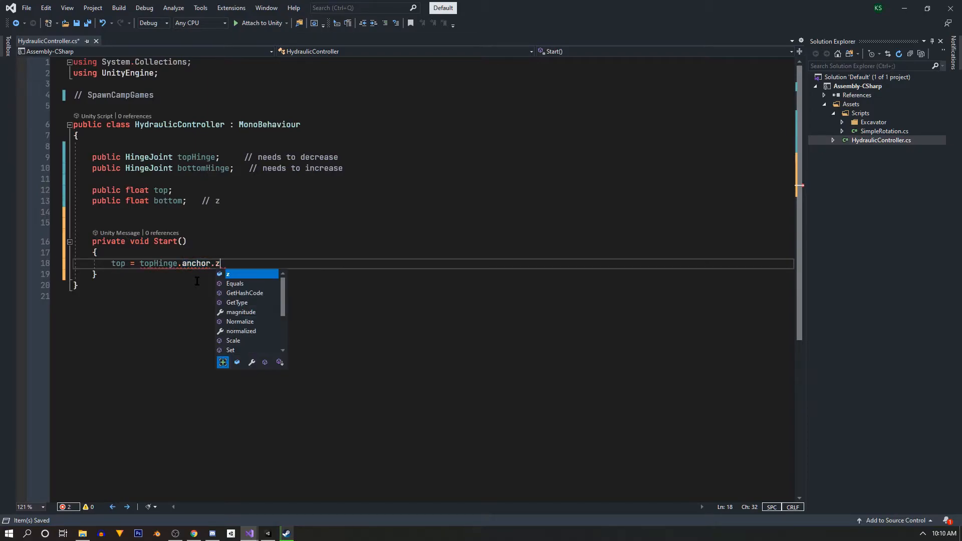
type("z;")
key("Return")
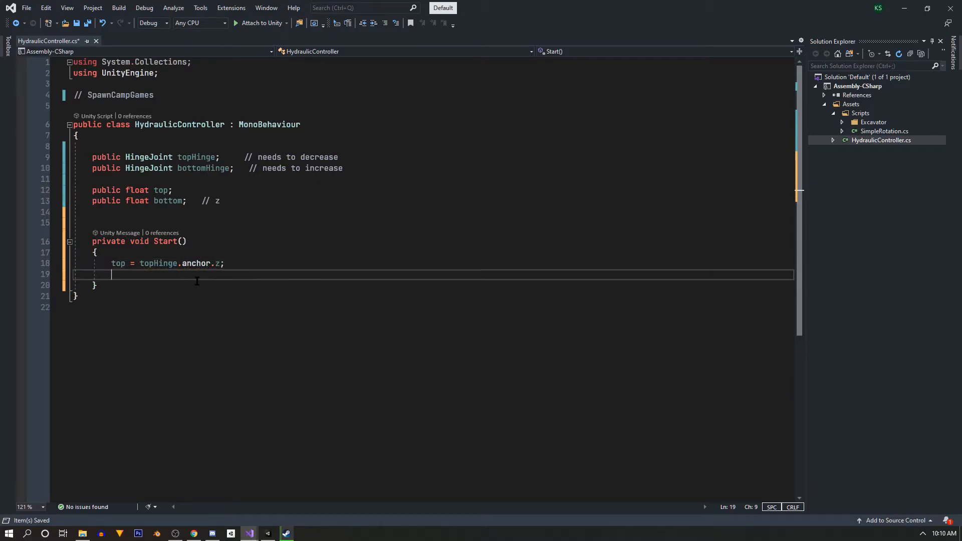
Step: Add "bottom = topHinge.anchor.z;" as the second statement in Start() and save the script
type("bottom = top")
key("Down")
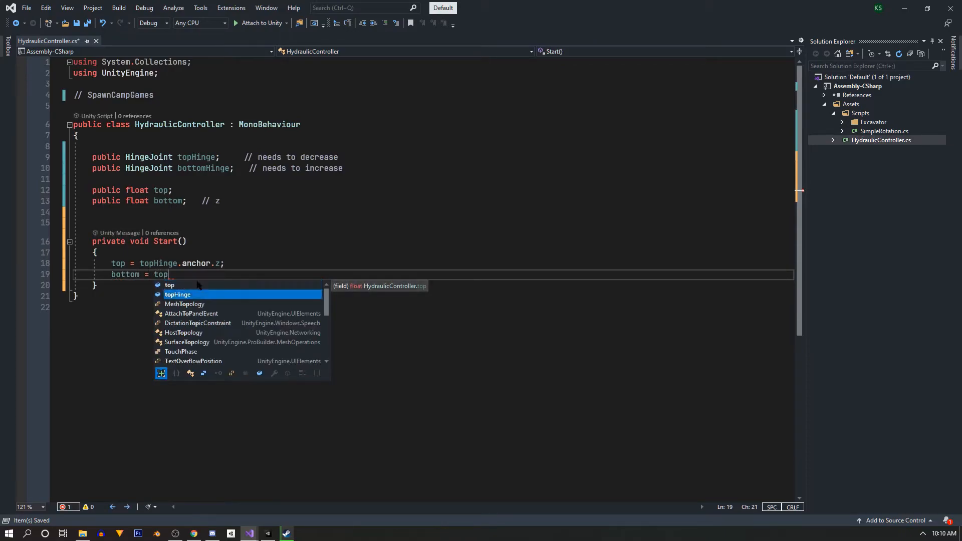
key("Tab")
type(".an")
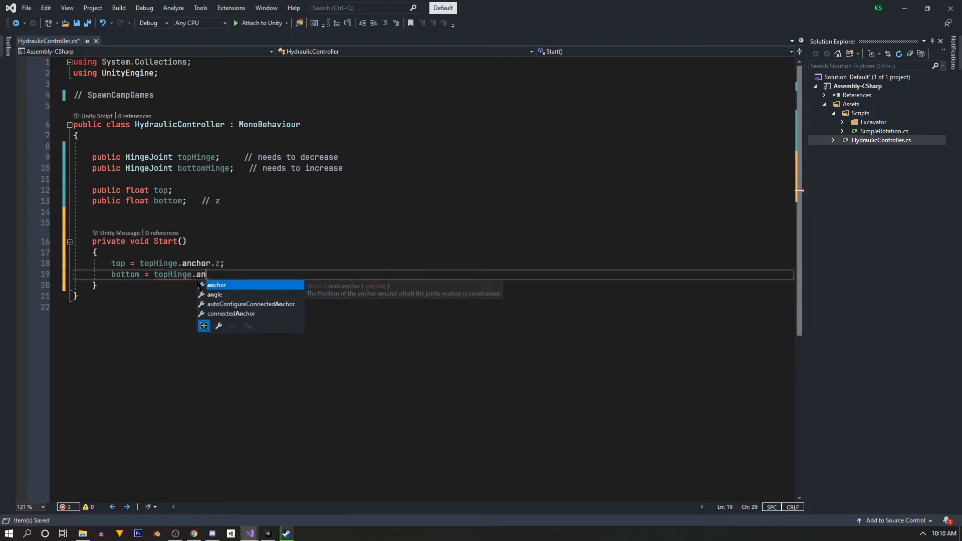
key("Tab")
type(".z")
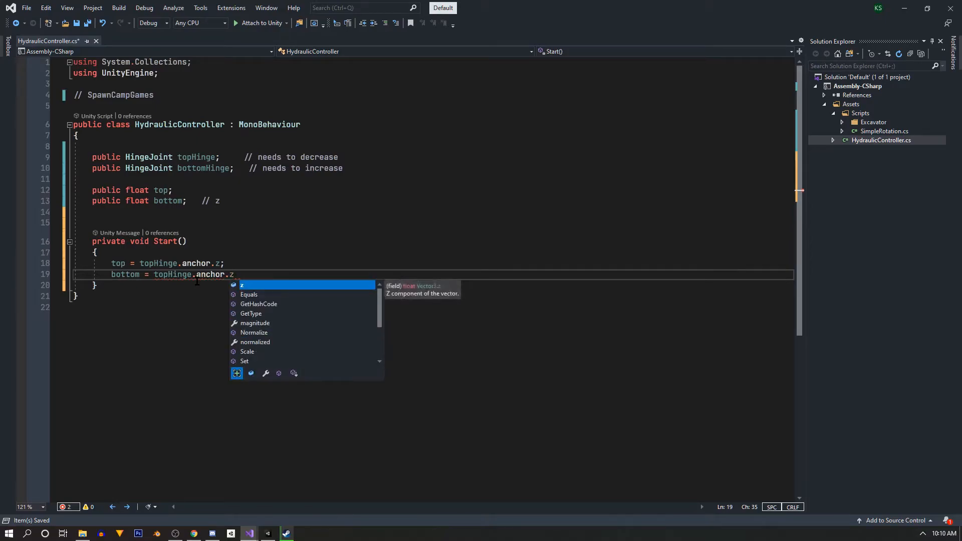
type(";")
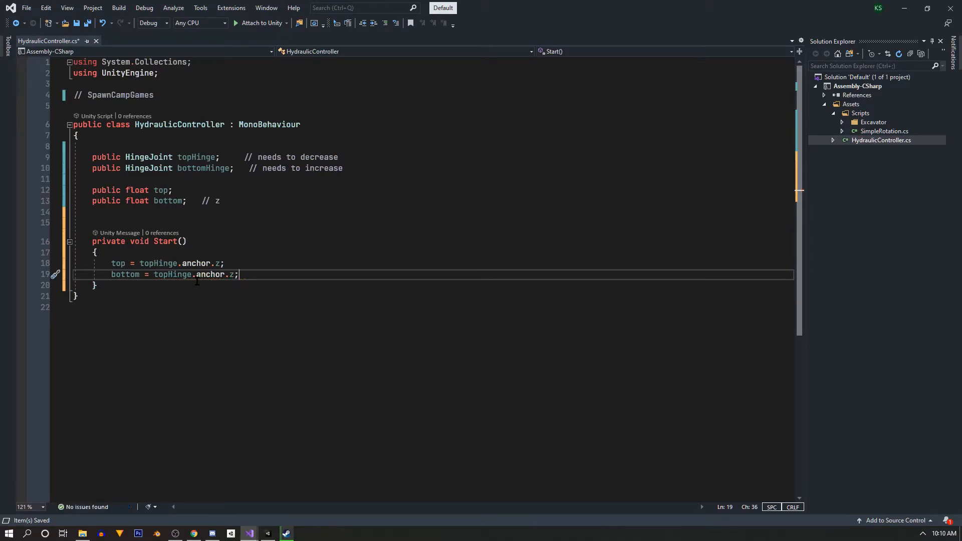
key("ctrl+s")
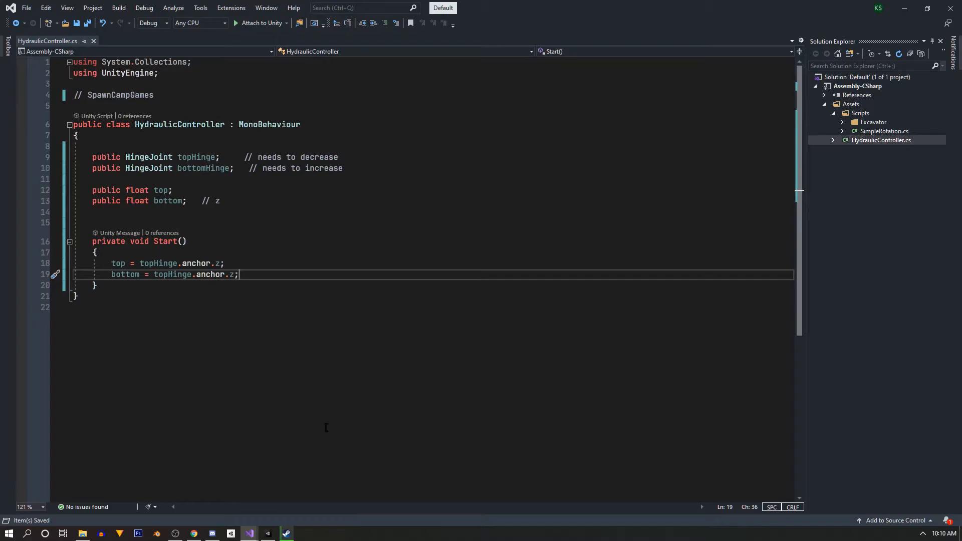
Step: Switch to Unity, check both Hinge Joints' anchor Z against the script's Top and Bottom values in play mode, and stop playing
key("alt+Tab")
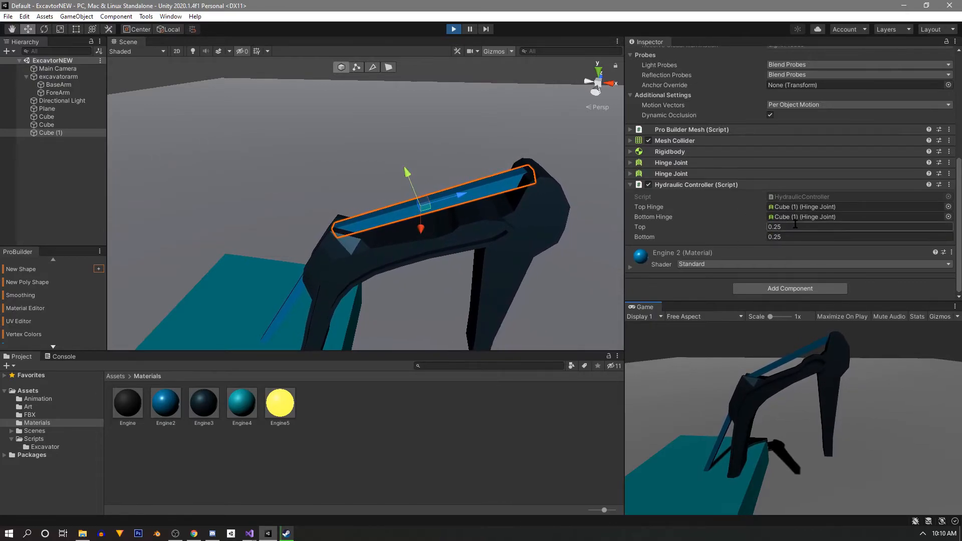
scroll(797, 223, "up", 8)
scroll(812, 218, "down", 8)
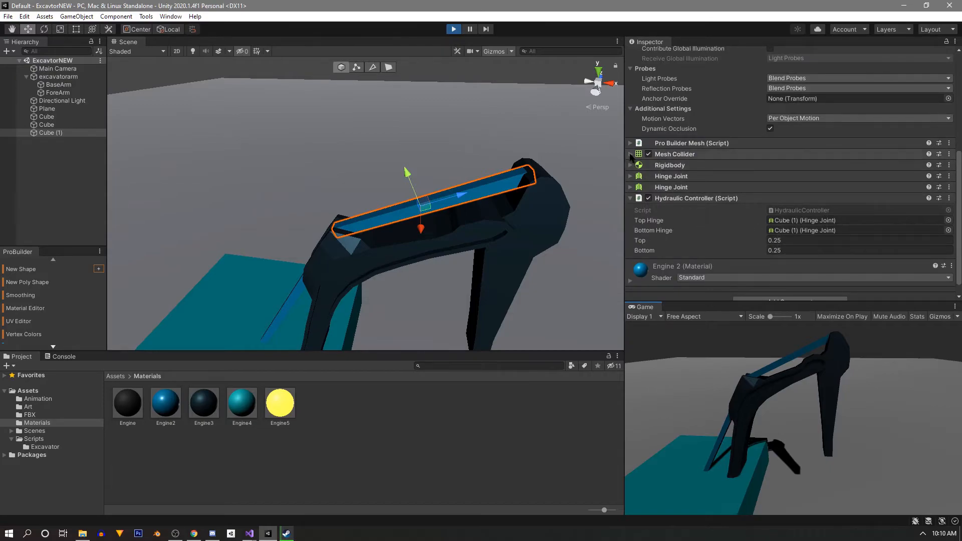
left_click(630, 176)
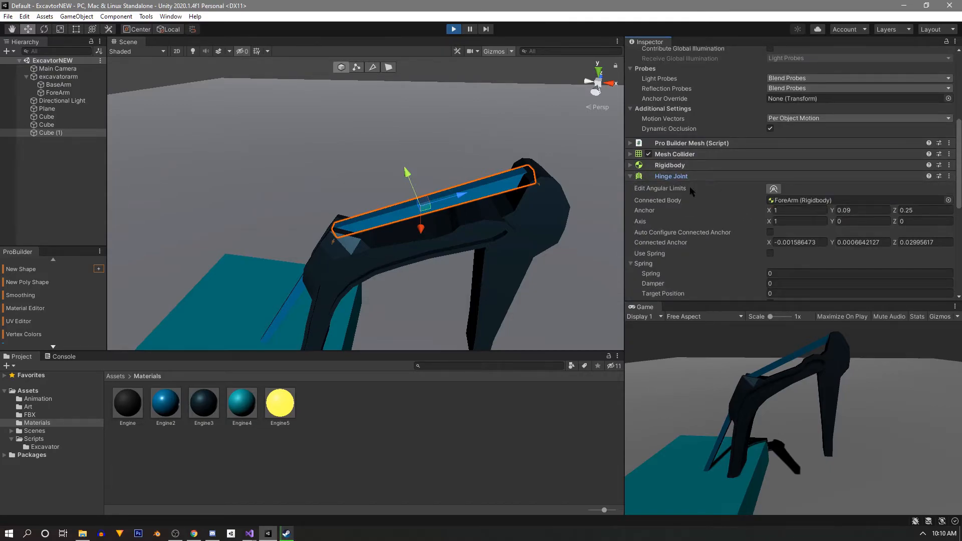
left_click(631, 176)
left_click(631, 187)
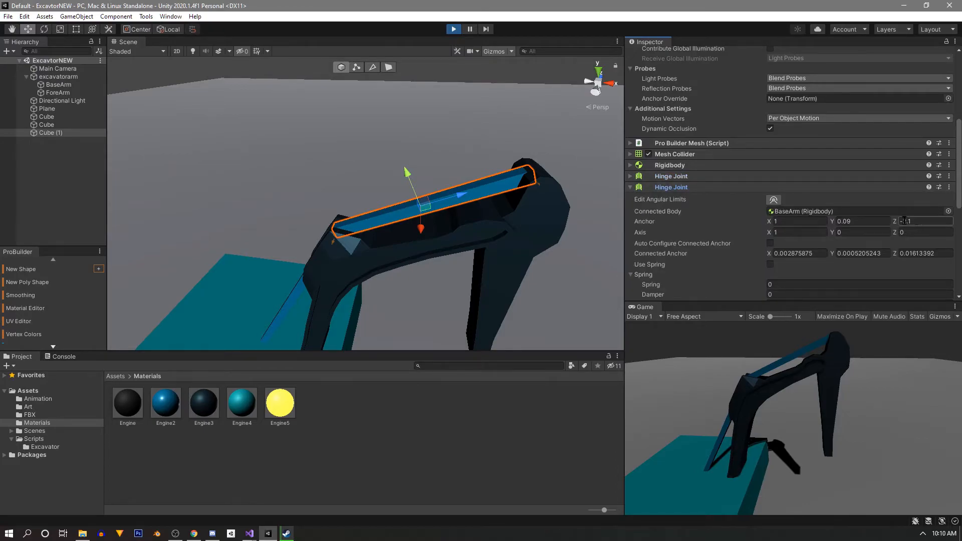
left_click(453, 30)
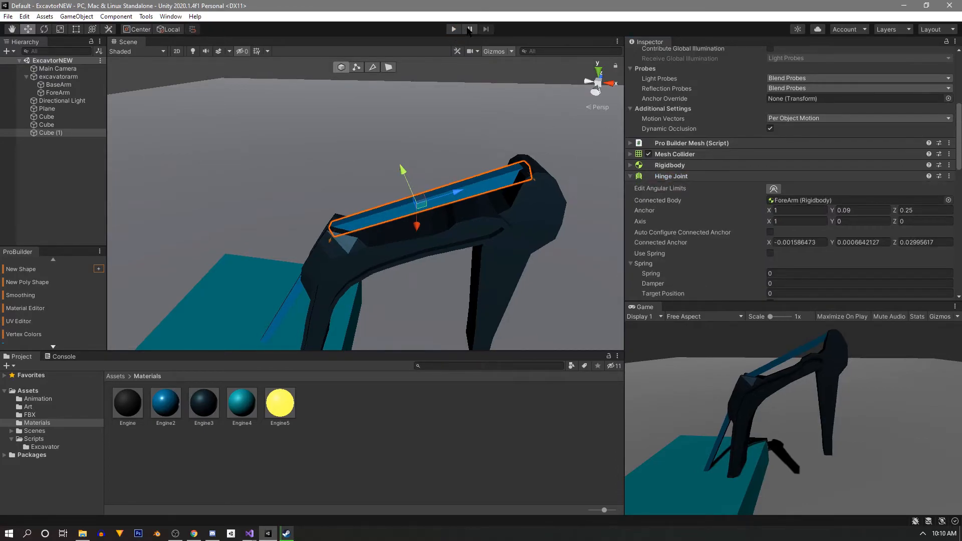
Step: Back in Visual Studio, change the second statement in Start() to "bottom = bottomHinge.anchor.z;" and save the script
mouse_move(250, 535)
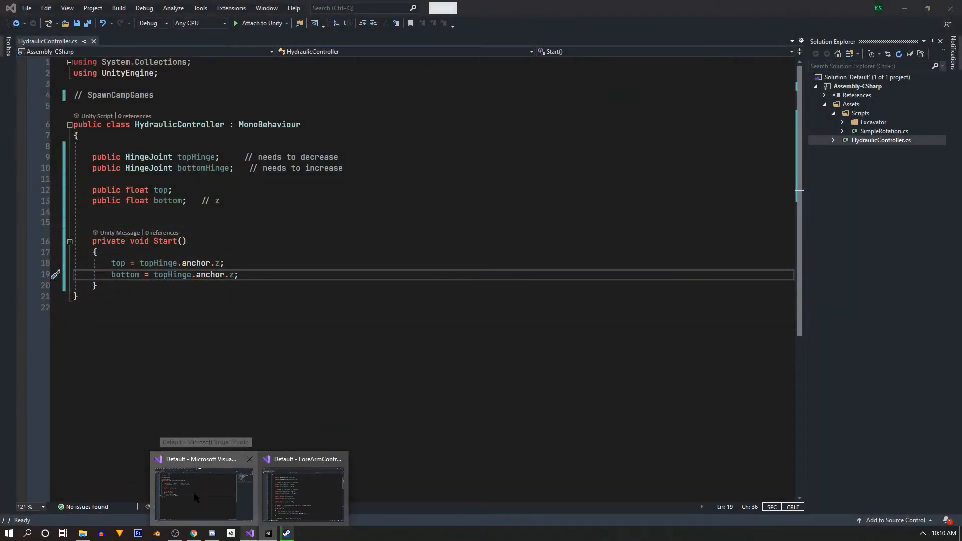
left_click(195, 496)
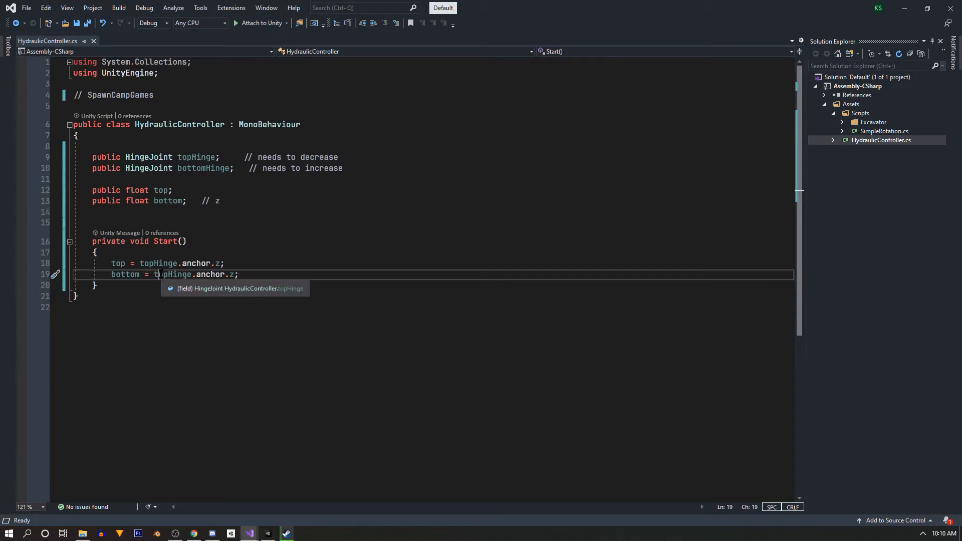
left_click(163, 274)
key("BackSpace")
key("BackSpace")
key("BackSpace")
type("bottom")
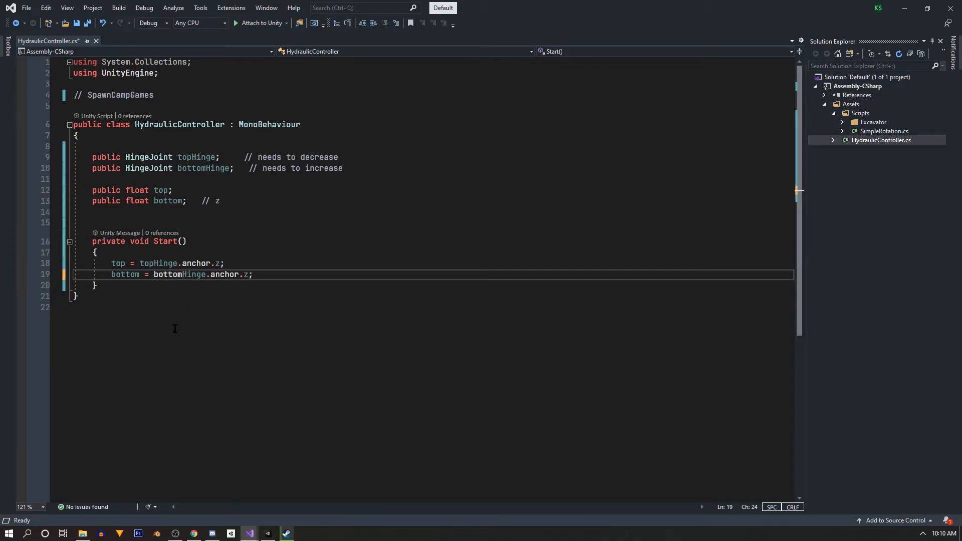
key("ctrl+s")
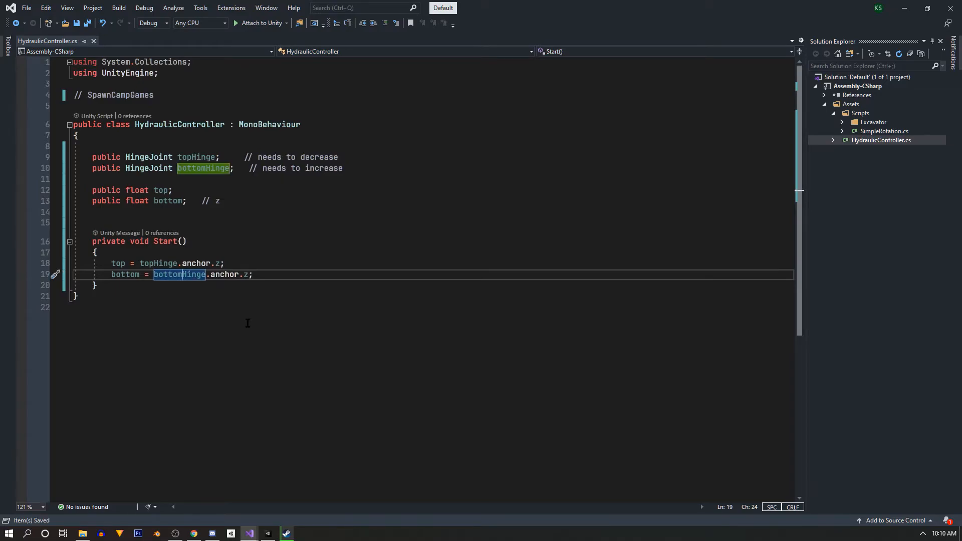
Step: Add a private void Update() method below Start() in HydraulicController
left_click(248, 323)
left_click(159, 285)
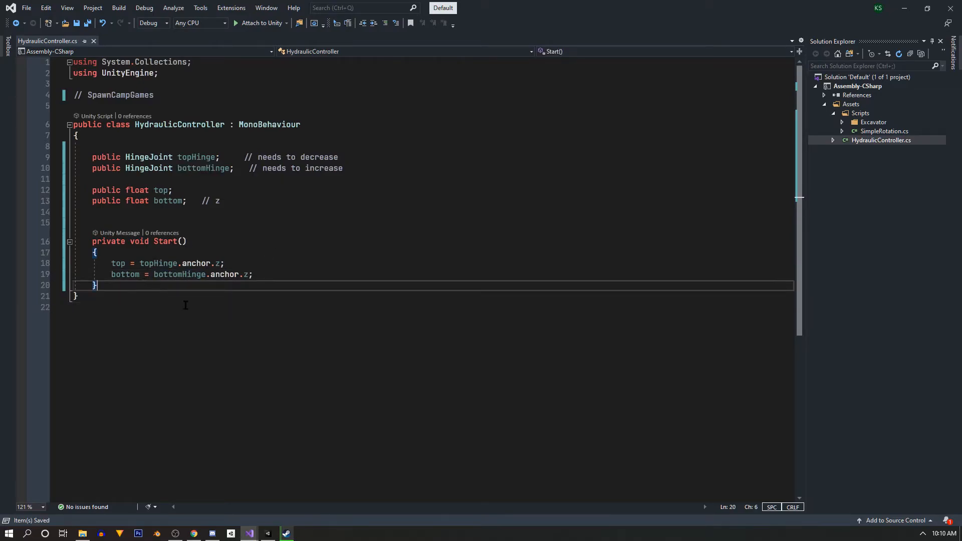
key("Return")
key("Return")
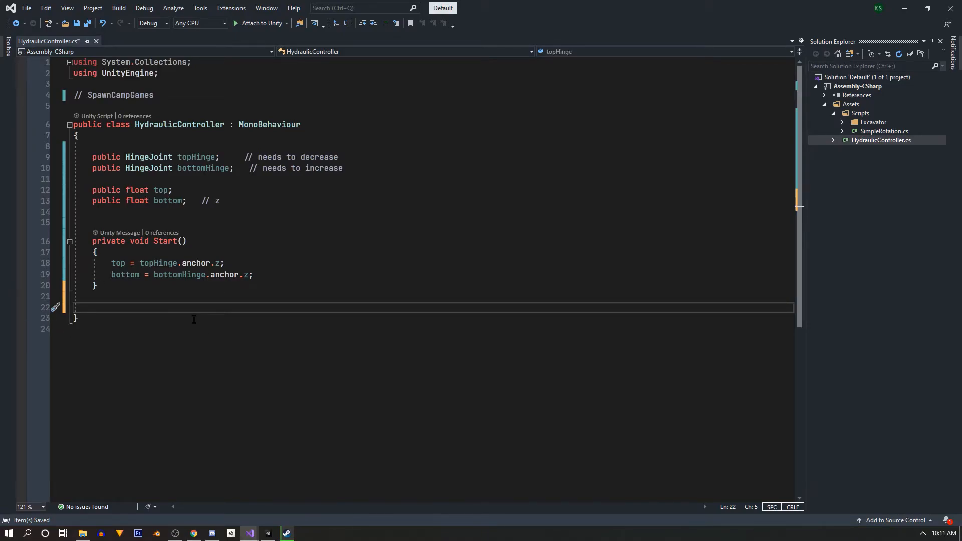
type("void U")
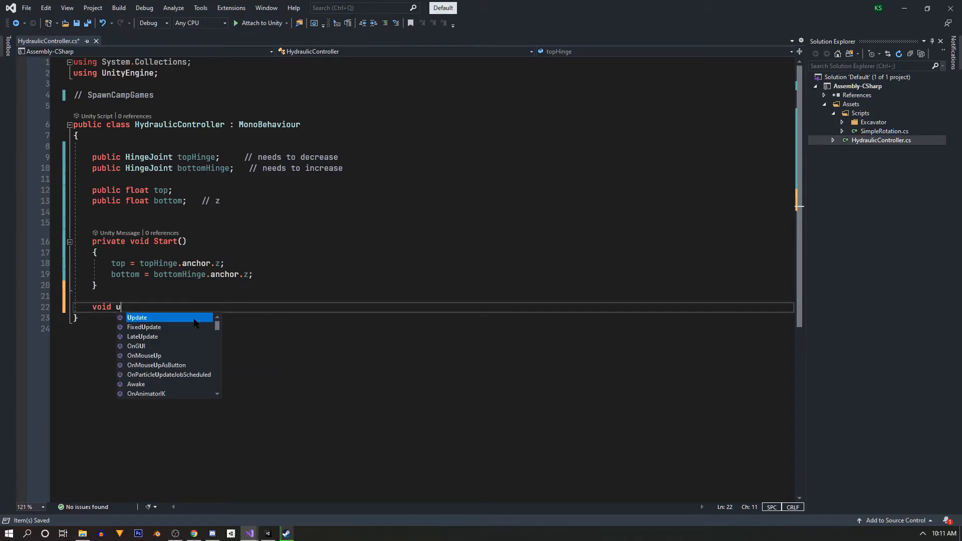
key("Tab")
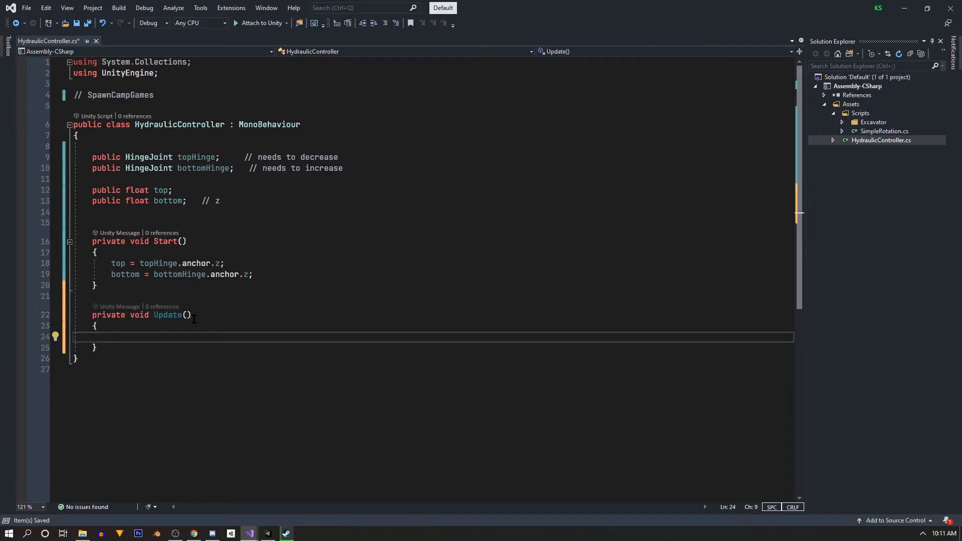
Step: Inside Update(), add an empty block with the condition "if (Input.GetKeyDown(KeyCode.W))"
type("if(in")
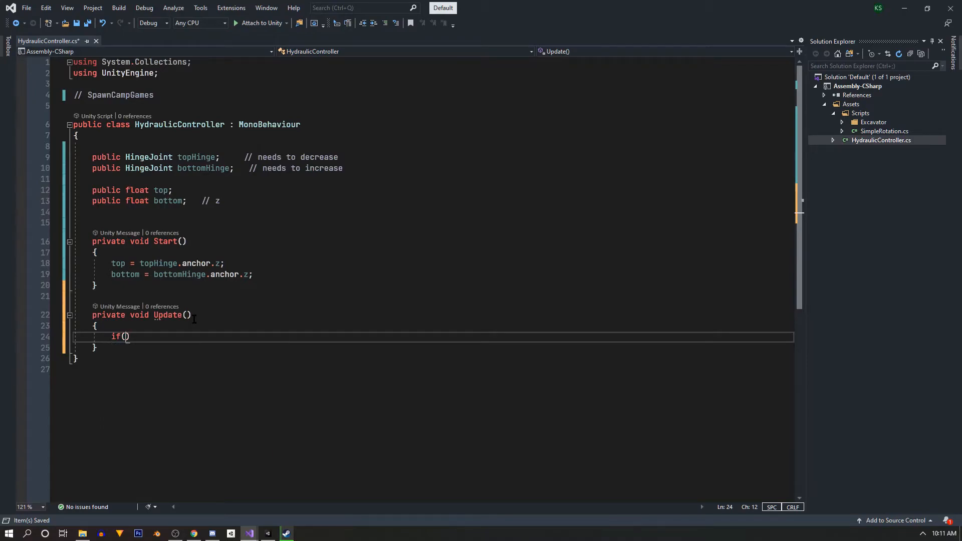
type("put.get")
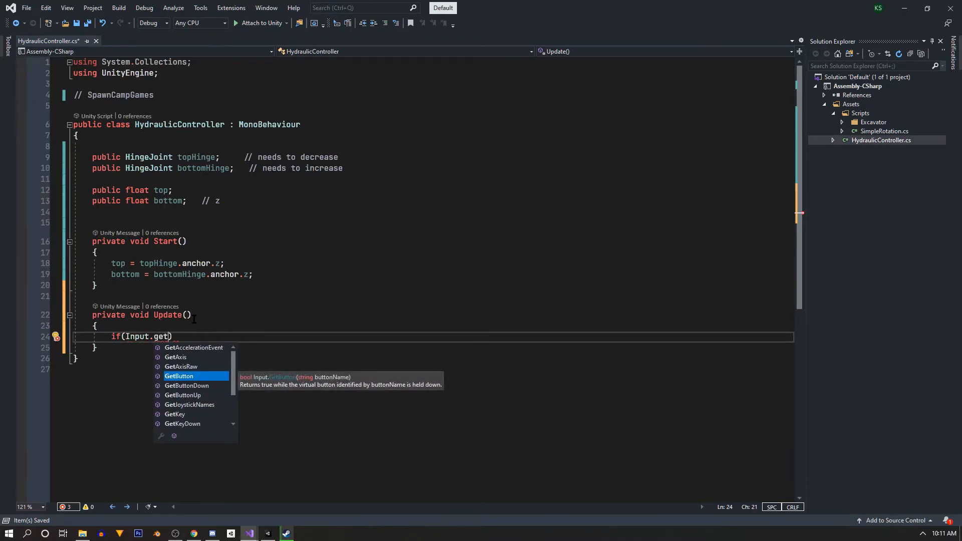
key("Down")
key("Down")
key("Down")
key("Down")
key("Down")
key("Tab")
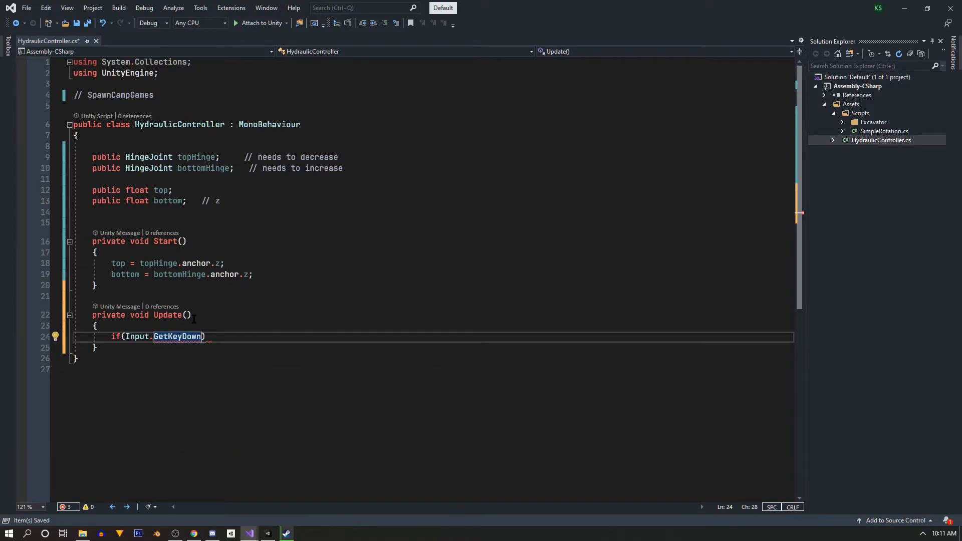
type("(w")
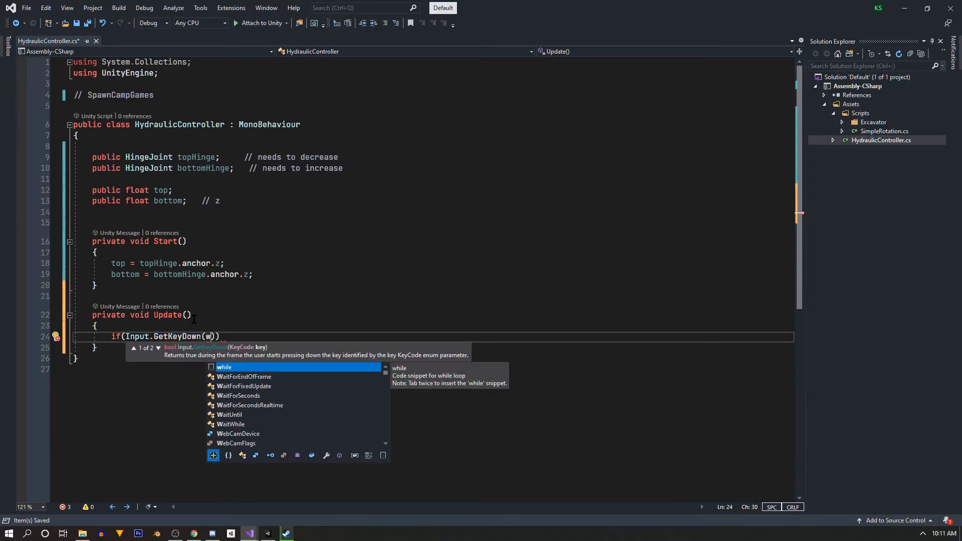
key("BackSpace")
type("KeyCode,")
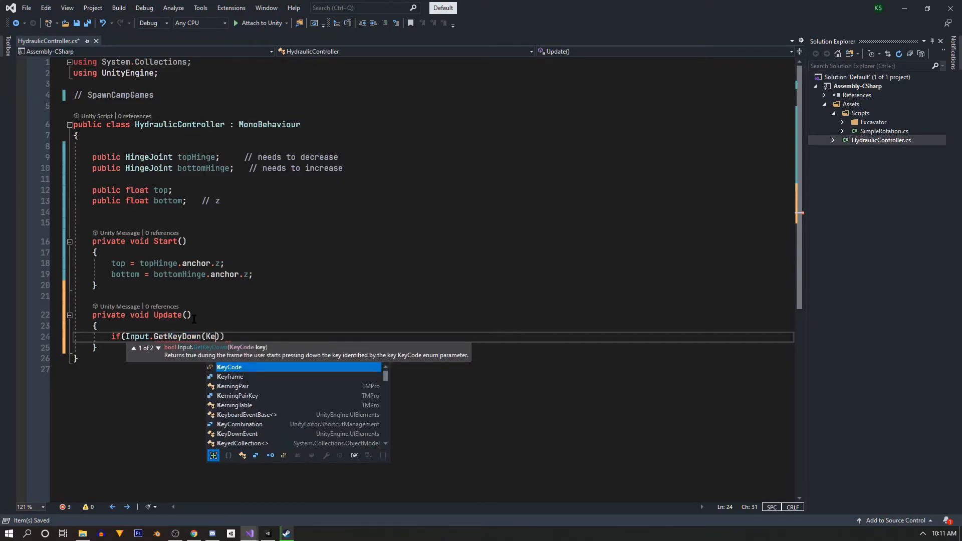
key("BackSpace")
type(".W")
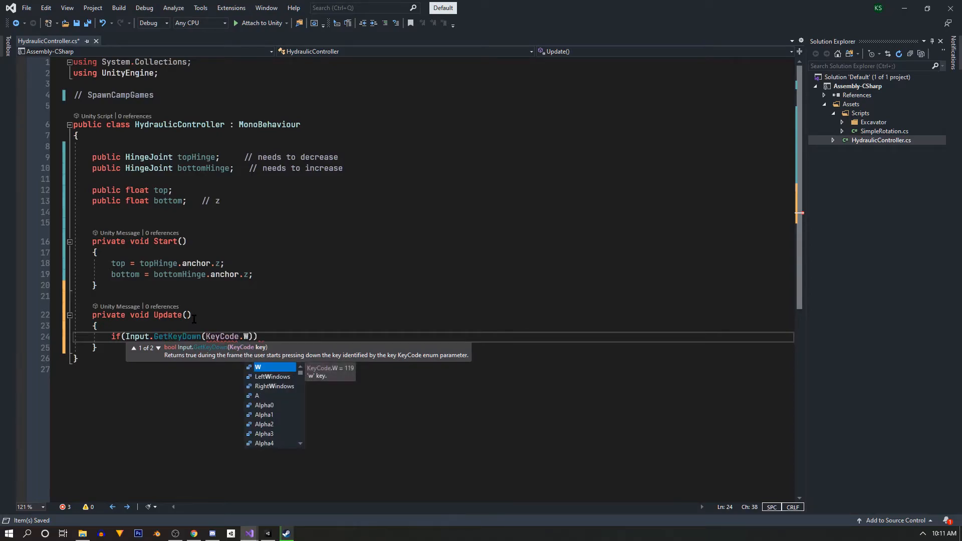
type(")){")
key("Return")
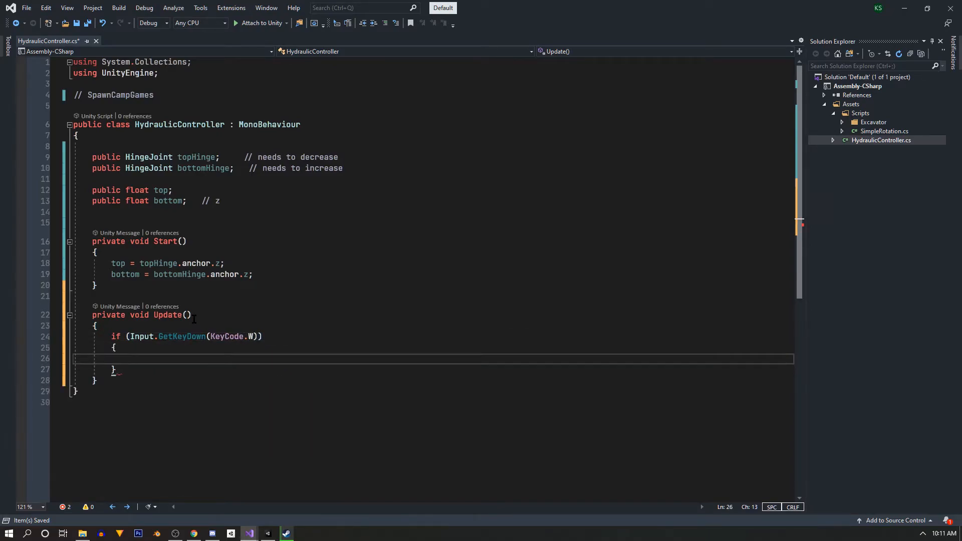
Step: Duplicate the KeyCode.W if block below itself in Update() and change the copy's key to KeyCode.S
left_click_drag(132, 375, 73, 336)
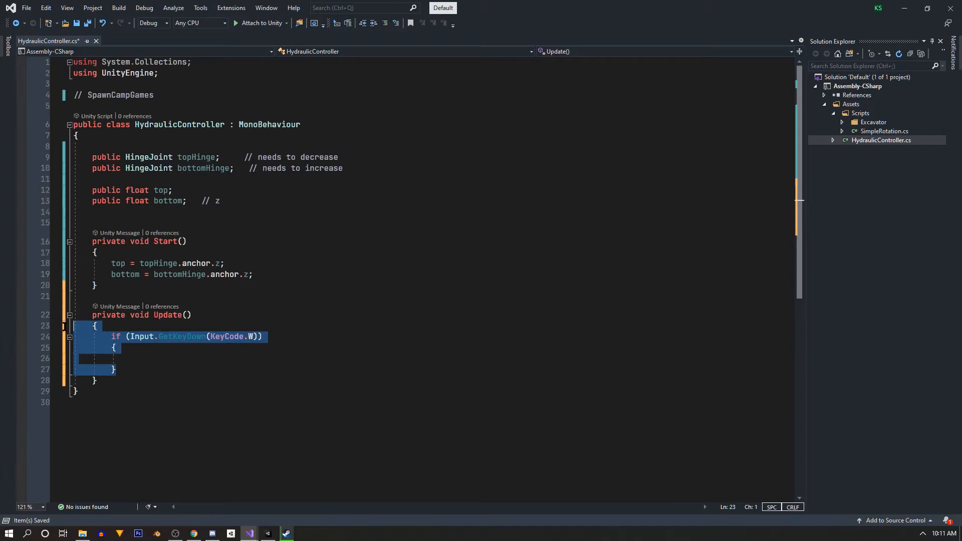
key("ctrl+c")
left_click(150, 369)
key("Return")
key("Return")
key("ctrl+v")
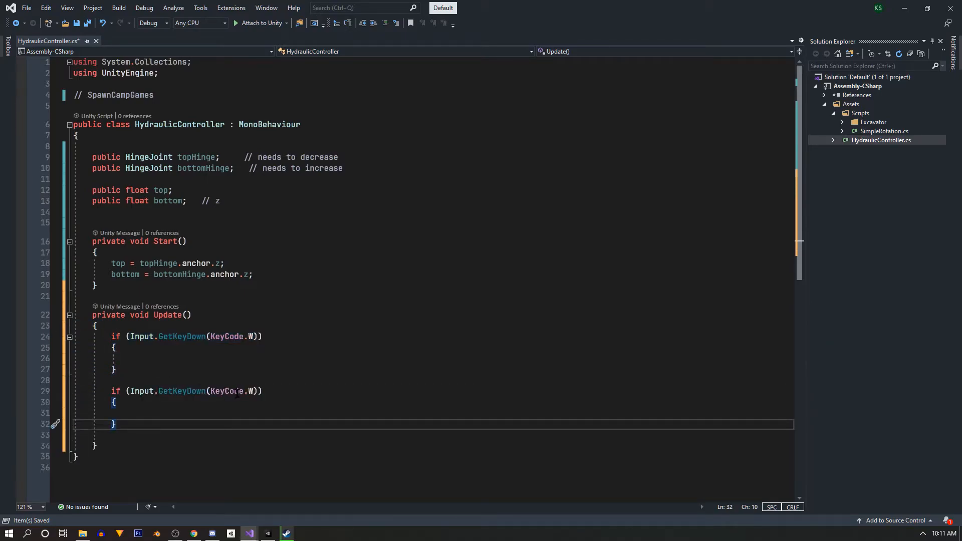
double_click(251, 390)
key("BackSpace")
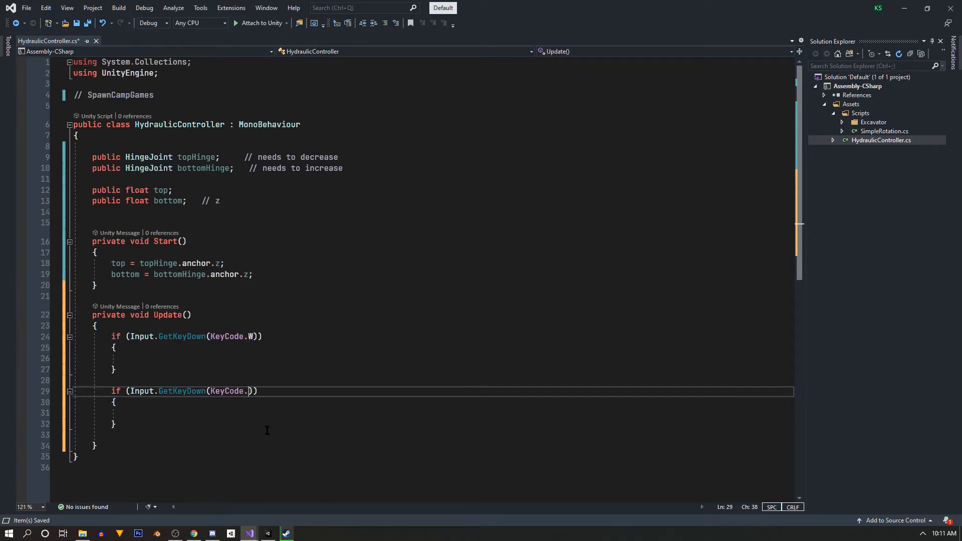
type("S")
Step: Add the call "IncreaseValue();" inside the KeyCode.W block
left_click(210, 361)
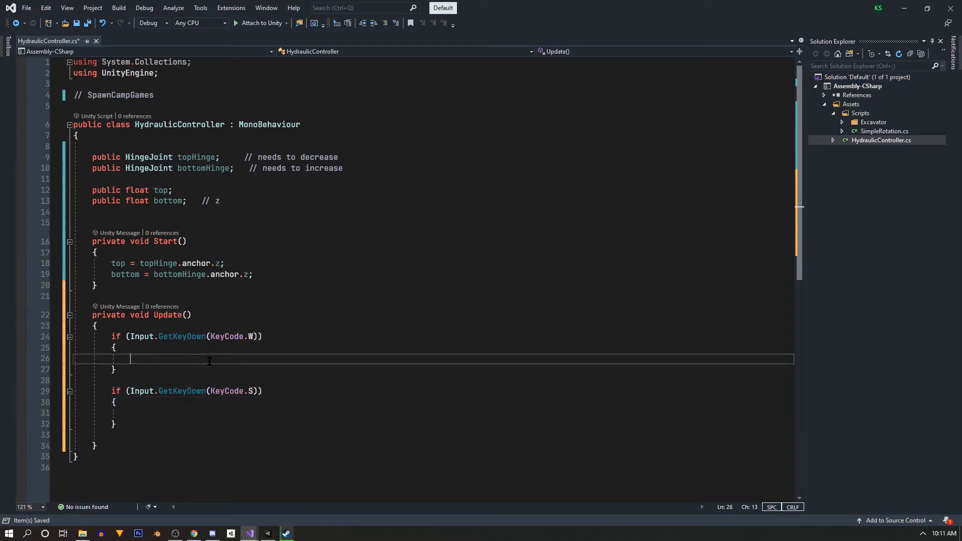
type("Incre")
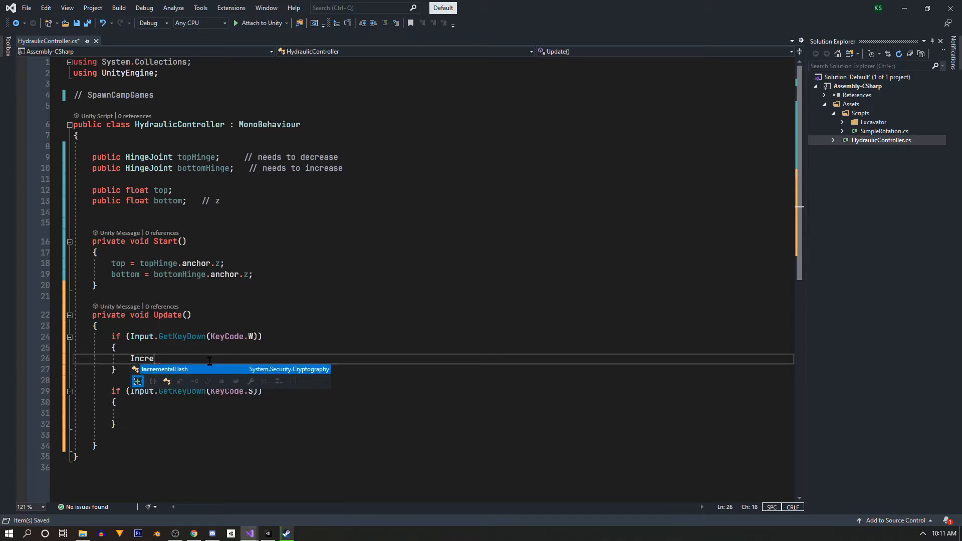
type("aseValue")
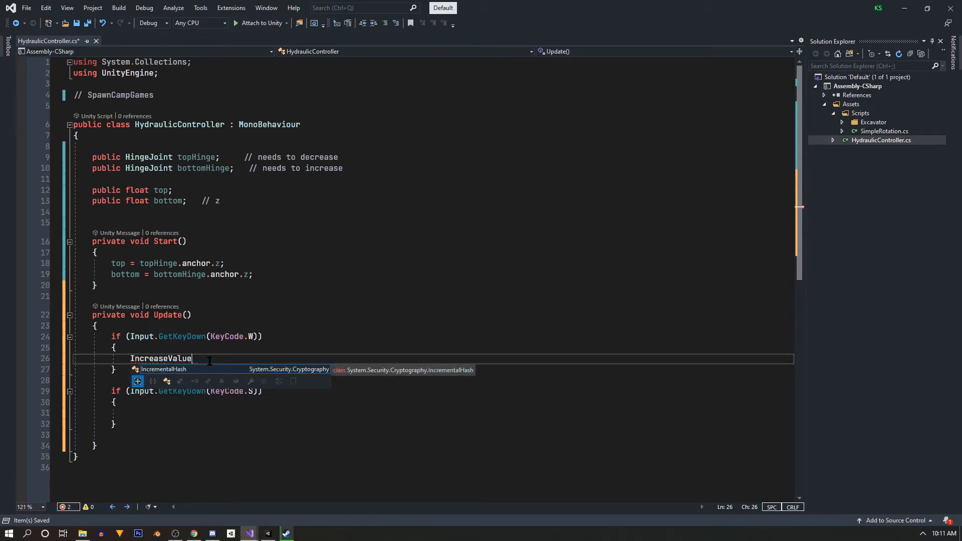
type("();")
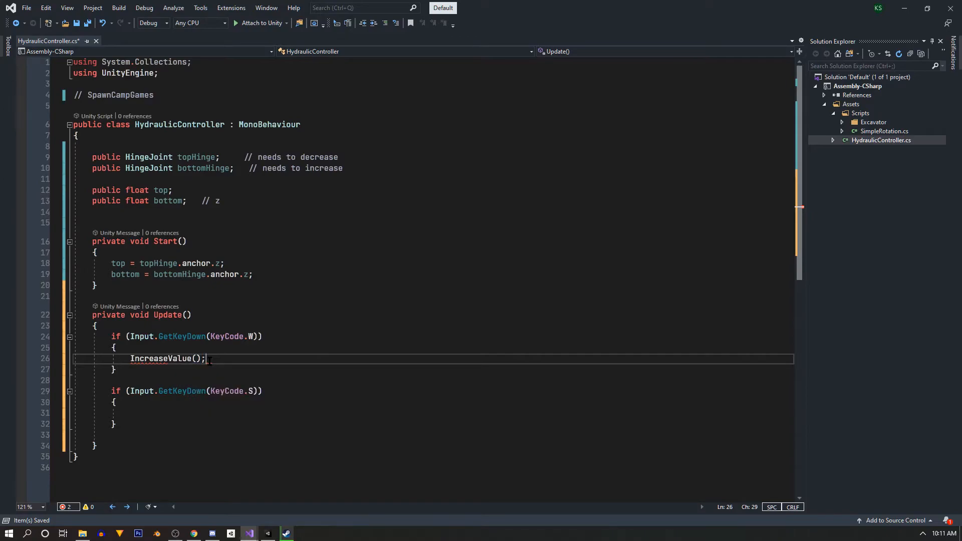
Step: Add the call "DecreaseValue();" inside the KeyCode.S block and remove the blank line below that block
left_click(170, 414)
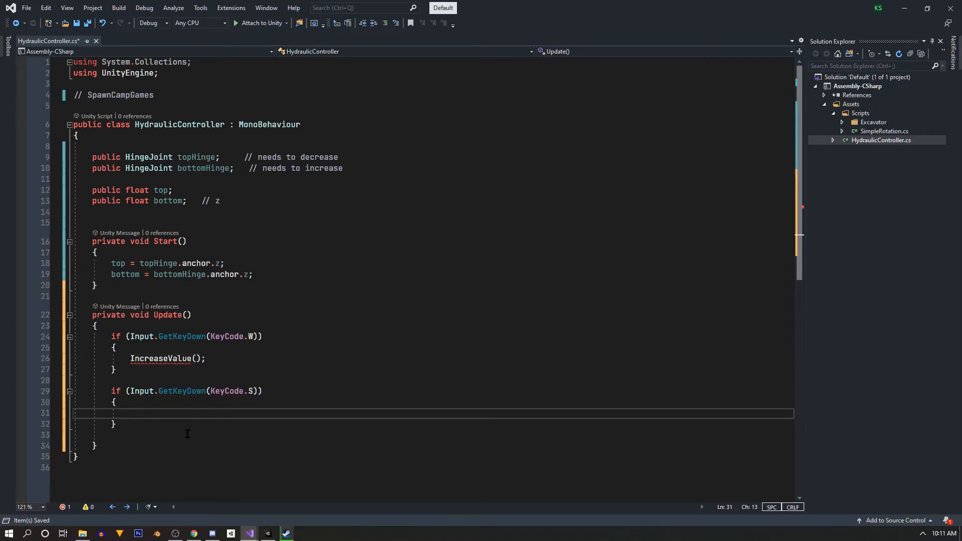
type("Decrease")
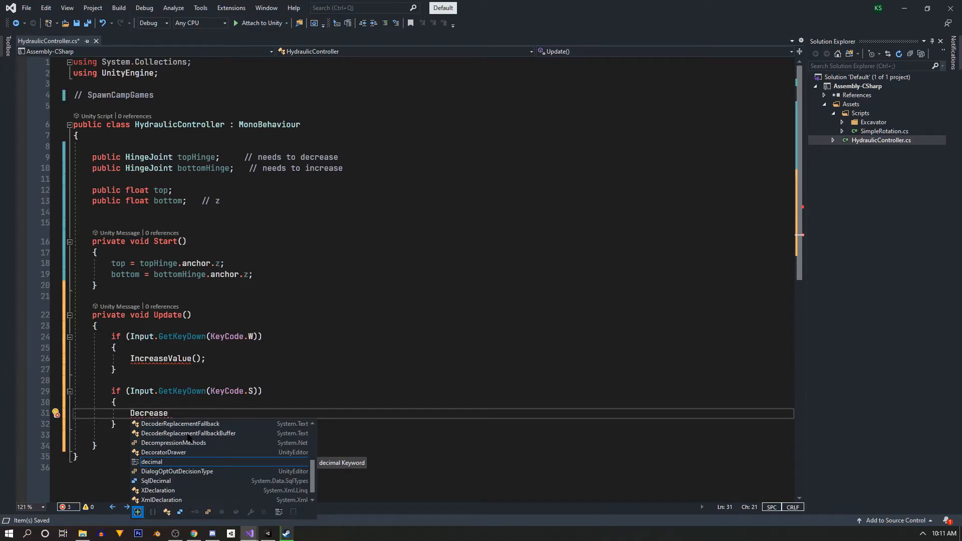
type("Valuse();")
key("Down")
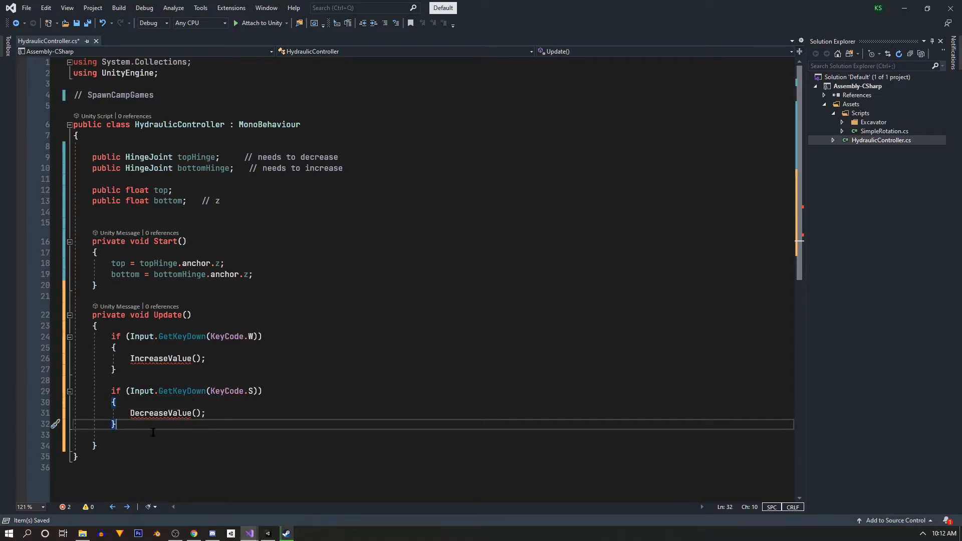
left_click_drag(141, 436, 73, 436)
key("BackSpace")
key("BackSpace")
Step: Add an empty method "void IncreaseValue()" below Update() in the HydraulicController class
left_click(142, 436)
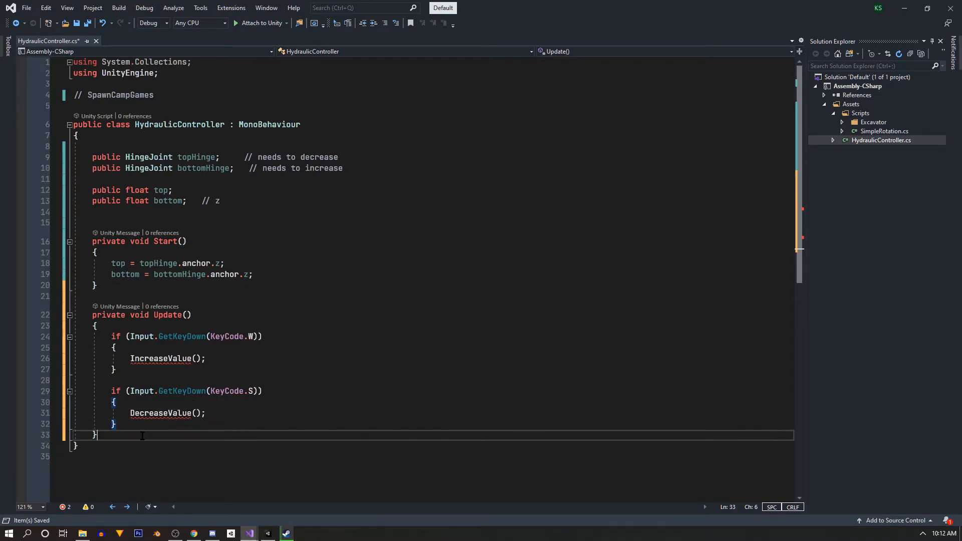
key("Return")
key("Return")
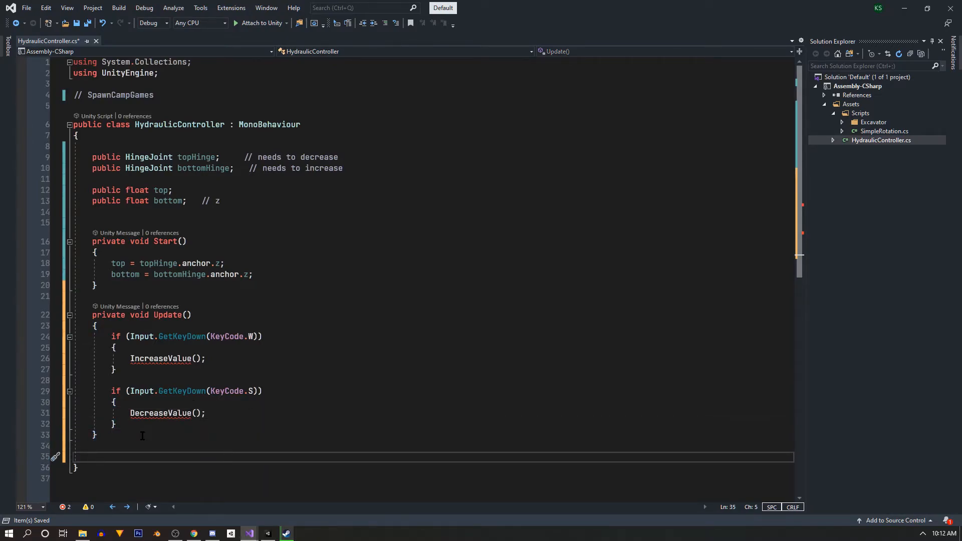
type("Increa")
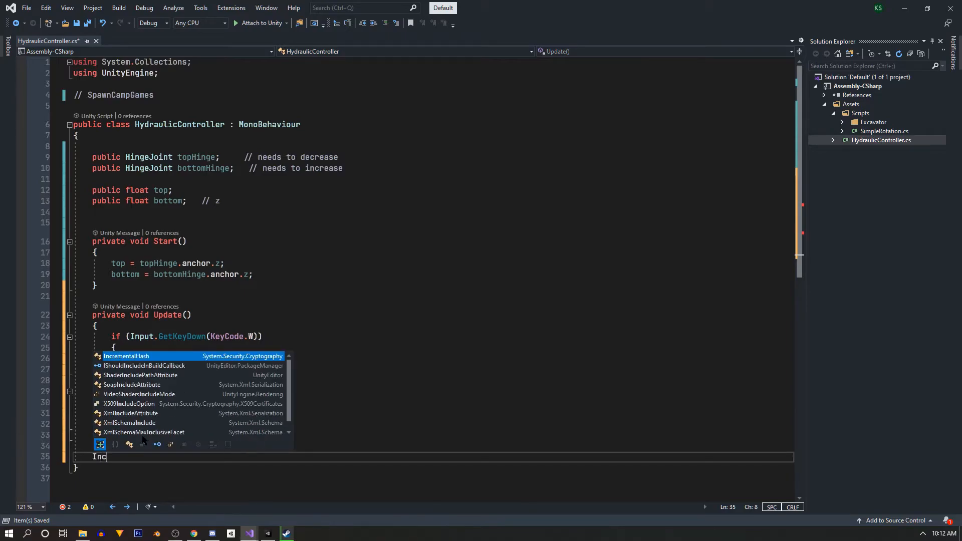
key("BackSpace")
key("BackSpace")
key("BackSpace")
key("BackSpace")
key("BackSpace")
key("BackSpace")
type("void inc")
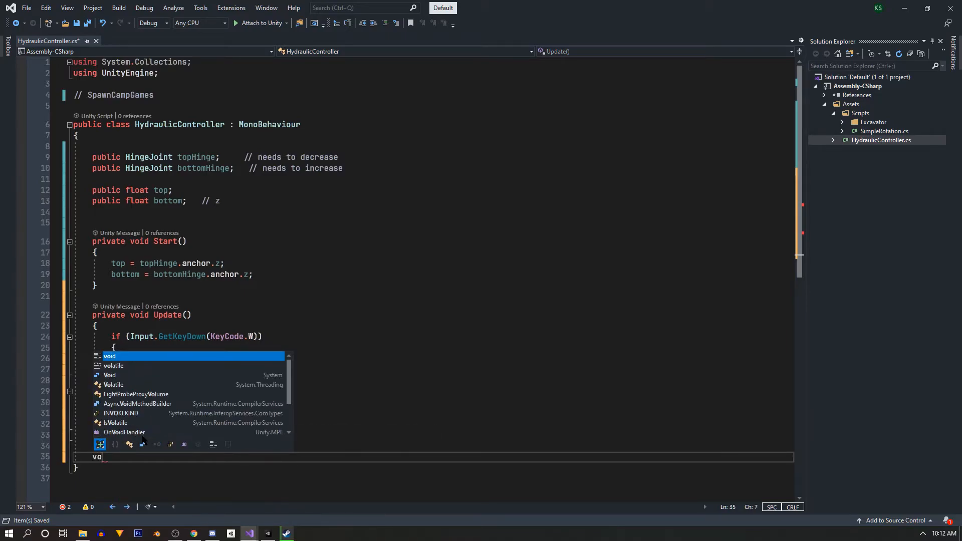
key("BackSpace")
key("BackSpace")
key("BackSpace")
type("IncreaseValue)")
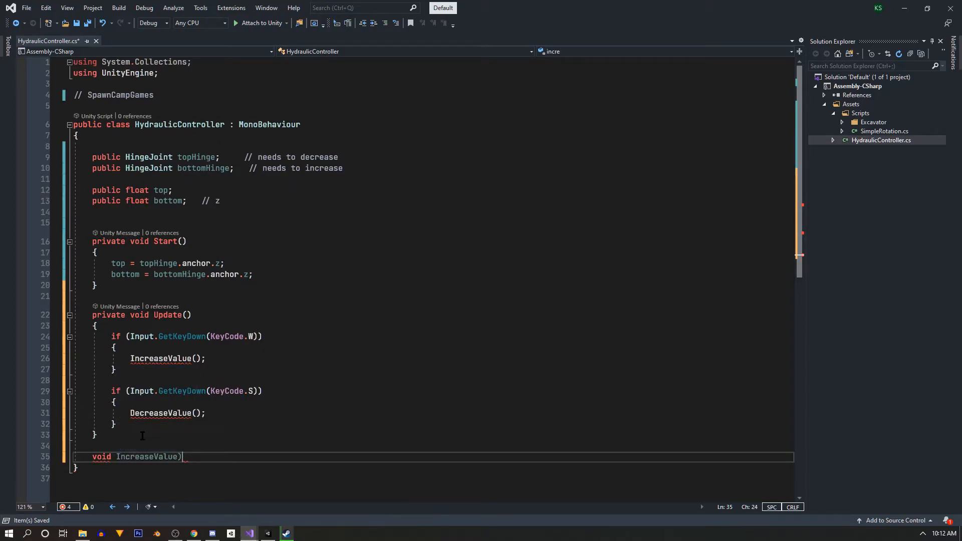
key("BackSpace")
type("() {")
key("Return")
key("Down")
key("Down")
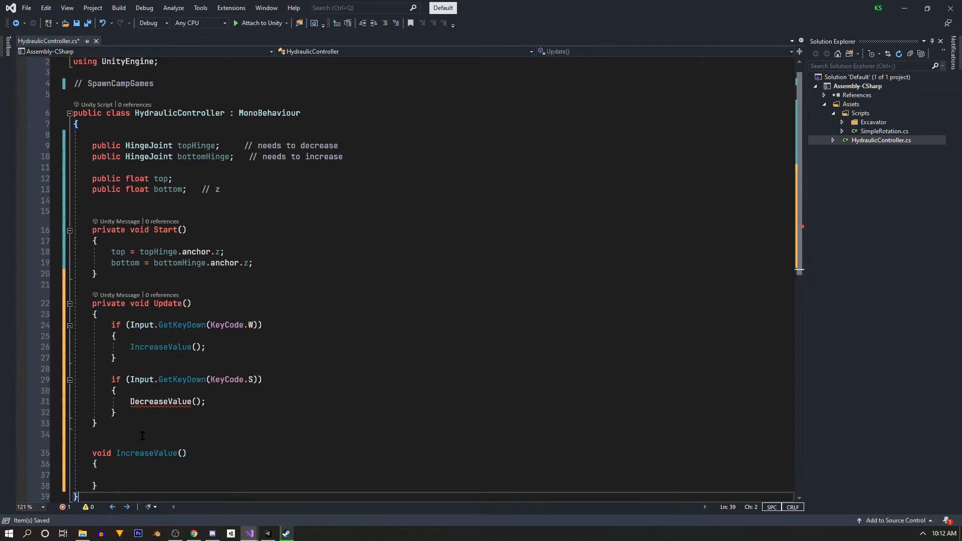
Step: Duplicate the empty IncreaseValue() method below itself and rename the copy DecreaseValue
left_click_drag(119, 485, 71, 454)
key("ctrl+c")
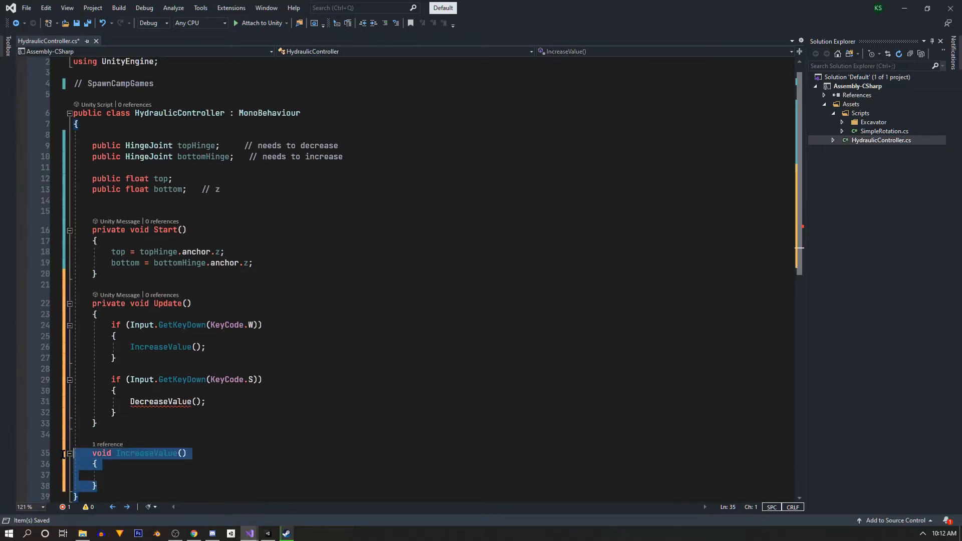
scroll(133, 470, "down", 2)
left_click(122, 424)
key("ctrl+v")
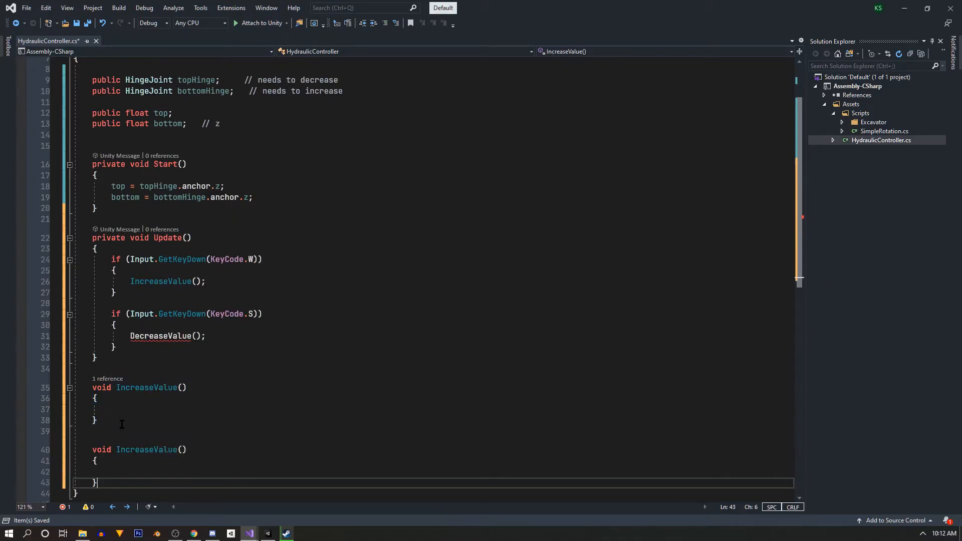
double_click(140, 450)
key("BackSpace")
type("Decr")
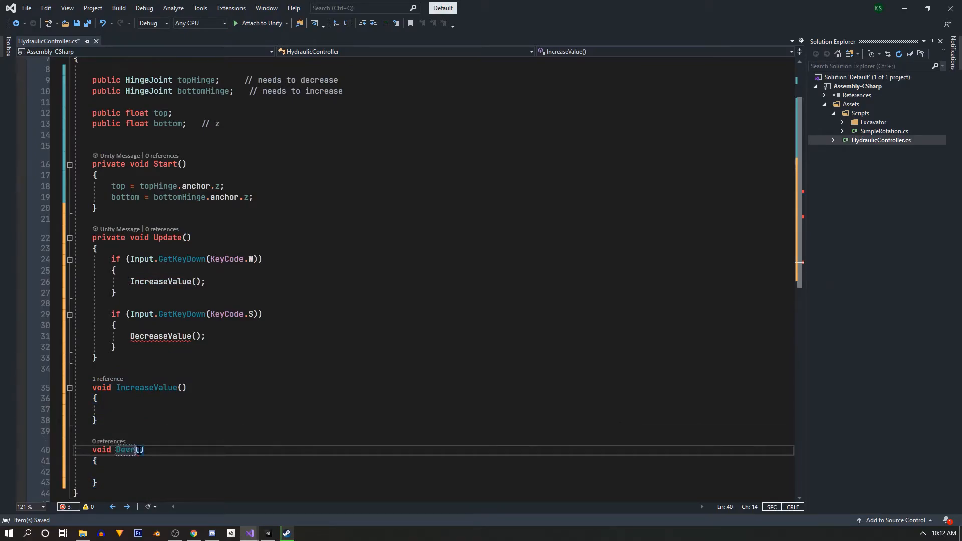
type("easeValue")
key("Up")
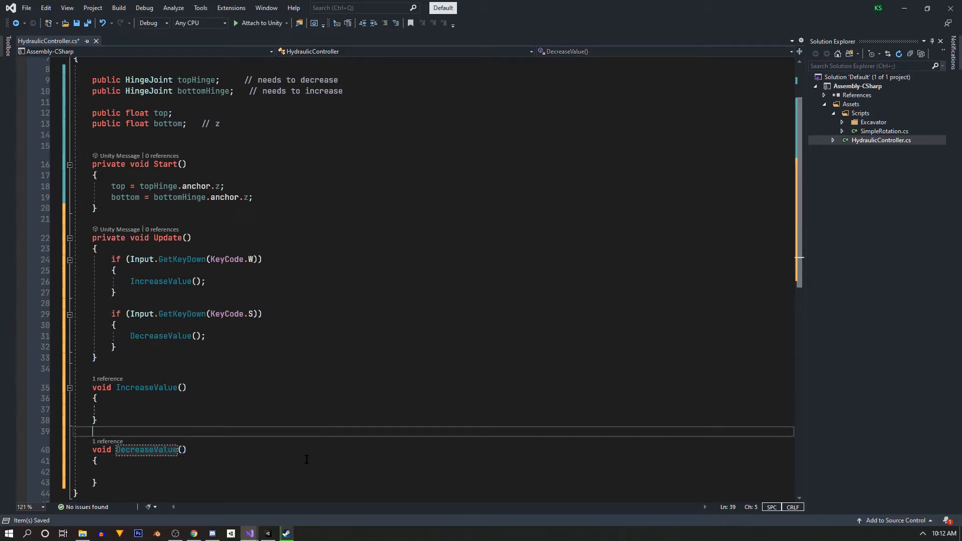
Step: Inside IncreaseValue(), start a statement with "top -=" and leave its right-hand side empty
scroll(254, 455, "down", 3)
left_click(158, 406)
left_click(156, 317)
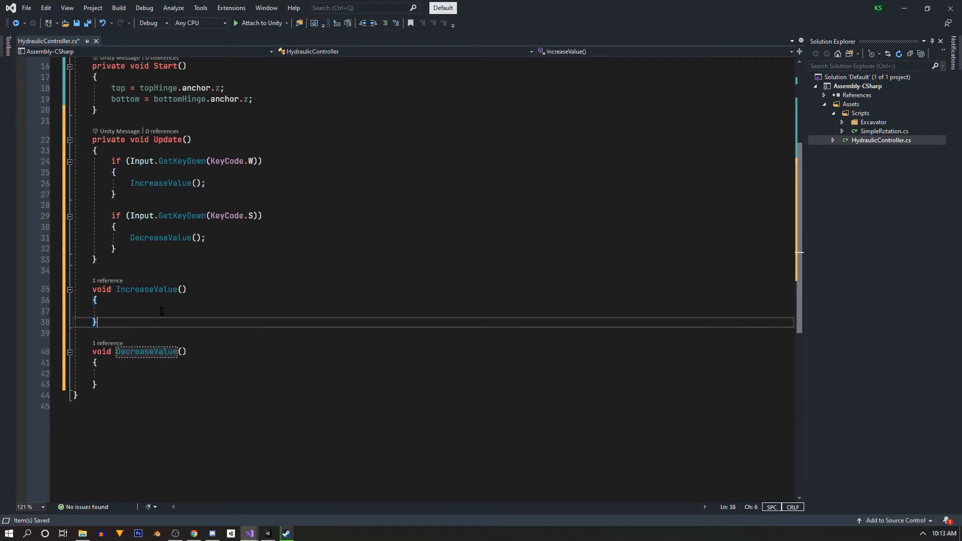
left_click(164, 316)
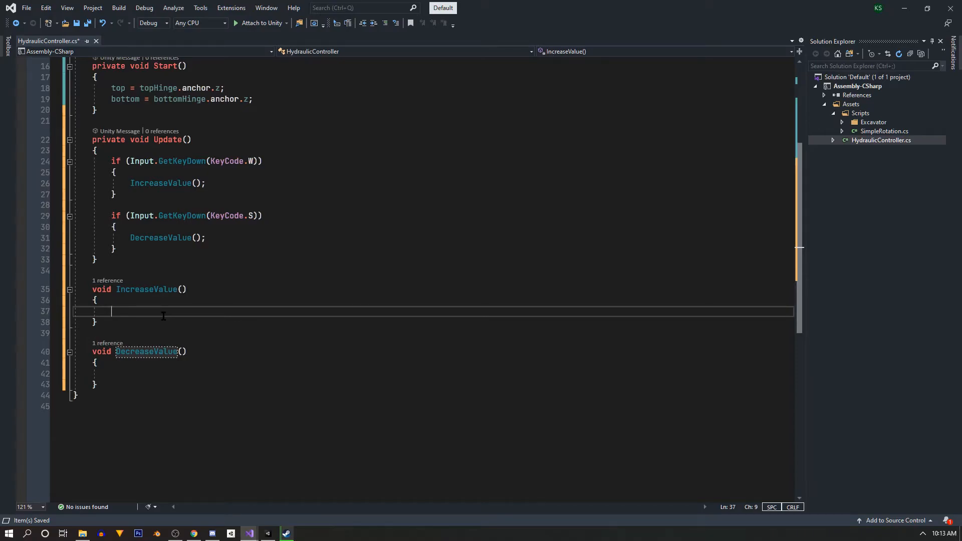
type("top")
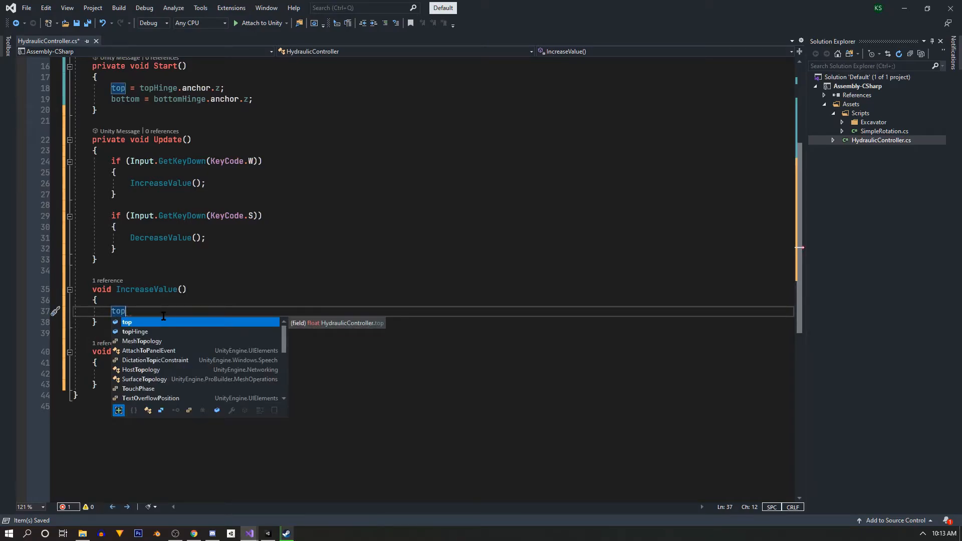
type(" +=")
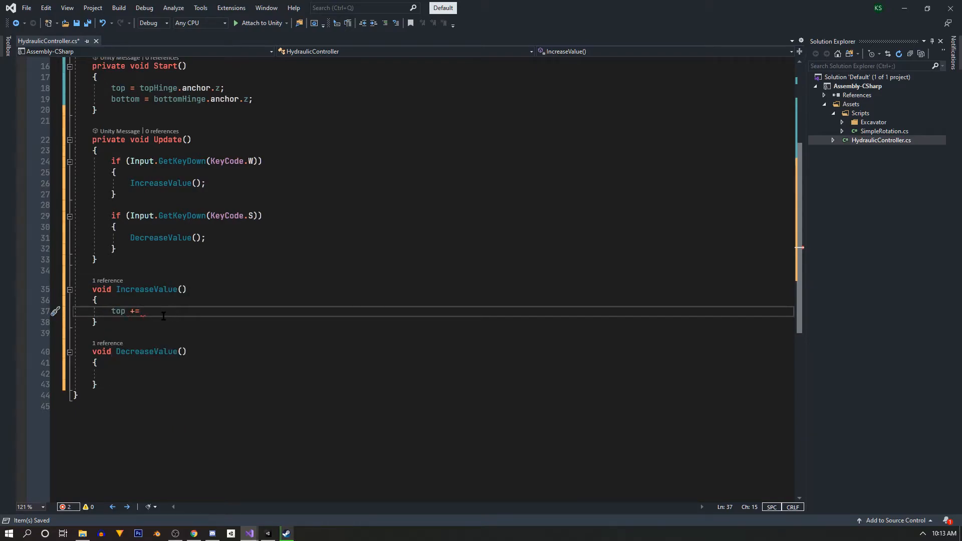
key("Return")
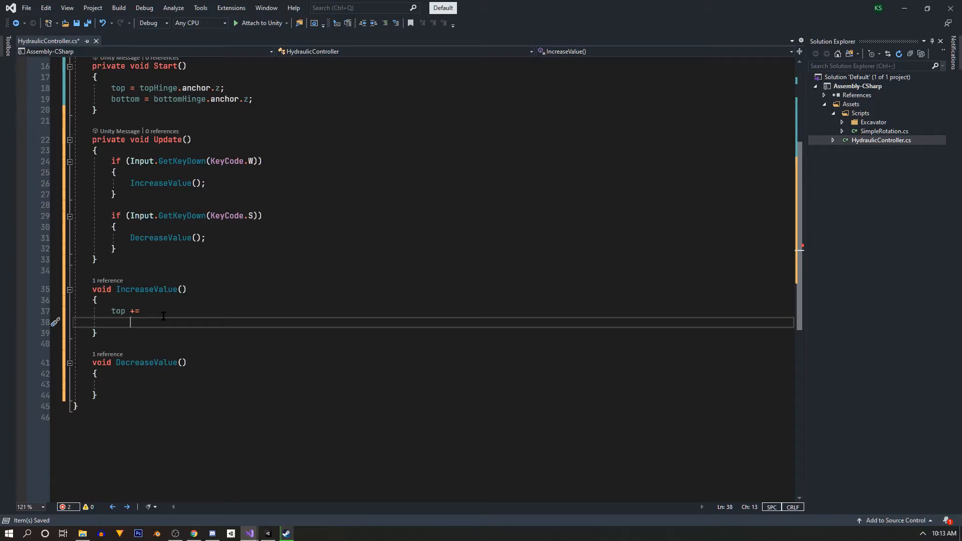
key("BackSpace")
scroll(164, 315, "up", 5)
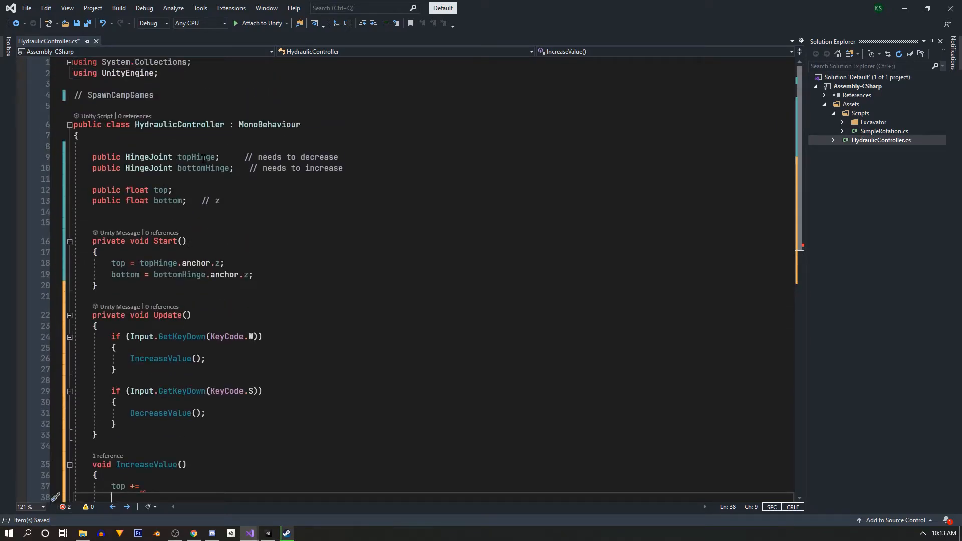
scroll(273, 279, "down", 3)
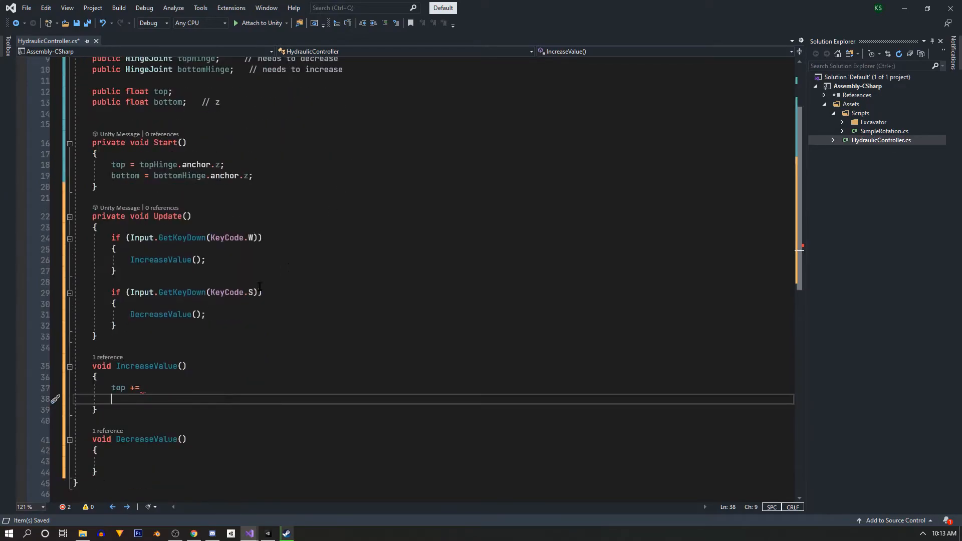
left_click(136, 389)
key("BackSpace")
type("-")
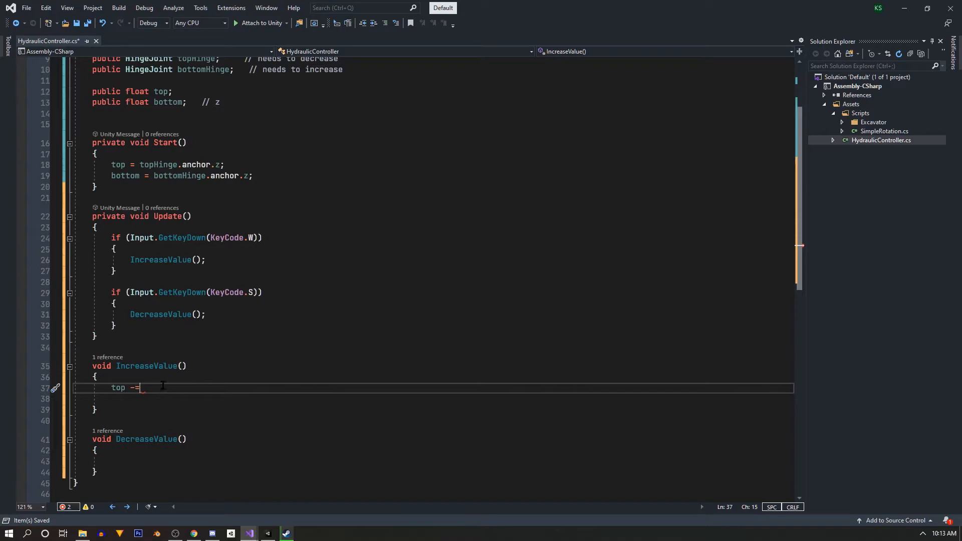
Step: Below the top line in IncreaseValue(), start a second statement with "bottom +=", leaving its right-hand side empty
key("Return")
key("BackSpace")
type("bottom +=")
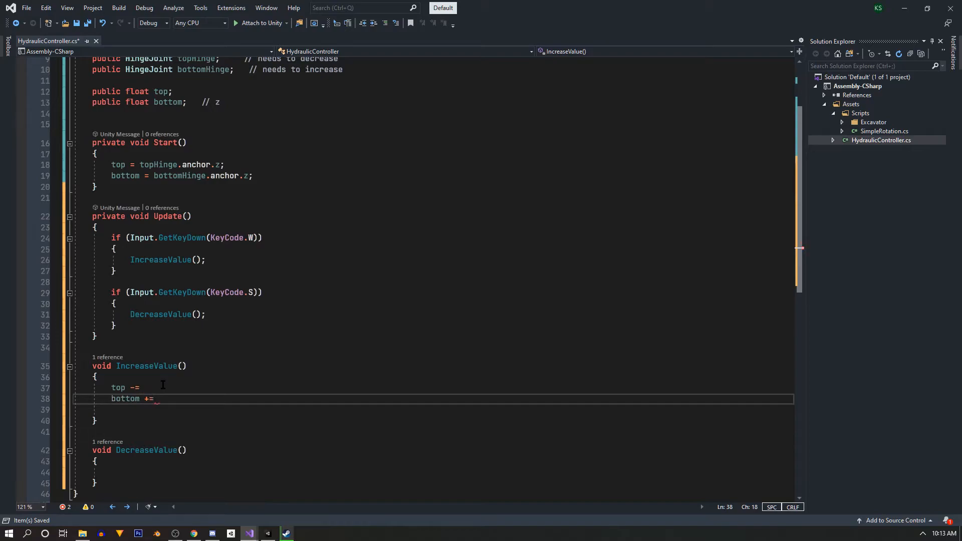
Step: Copy the unfinished top and bottom lines from IncreaseValue() into DecreaseValue() and align the indentation of the bottom line
left_click_drag(177, 402, 70, 389)
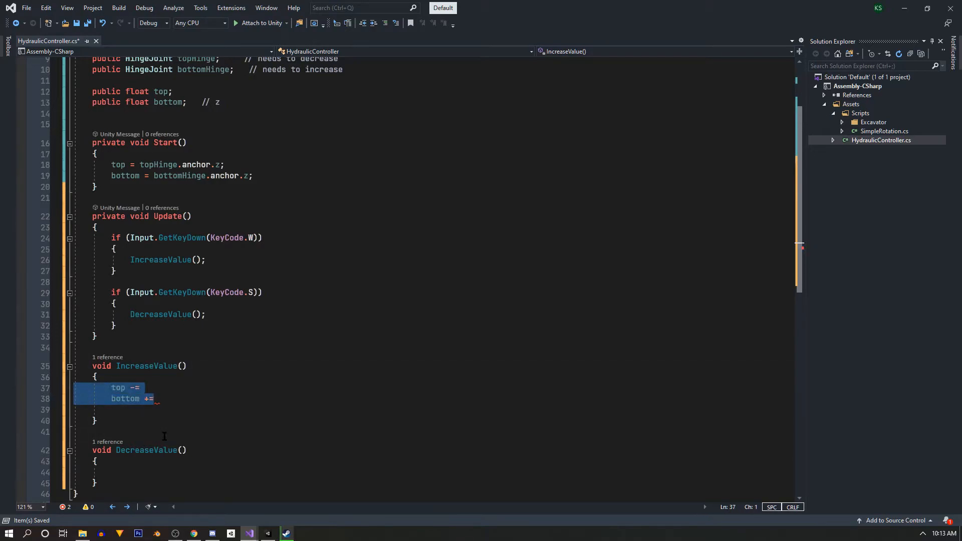
scroll(164, 436, "down", 2)
key("ctrl+c")
left_click(150, 407)
key("ctrl+v")
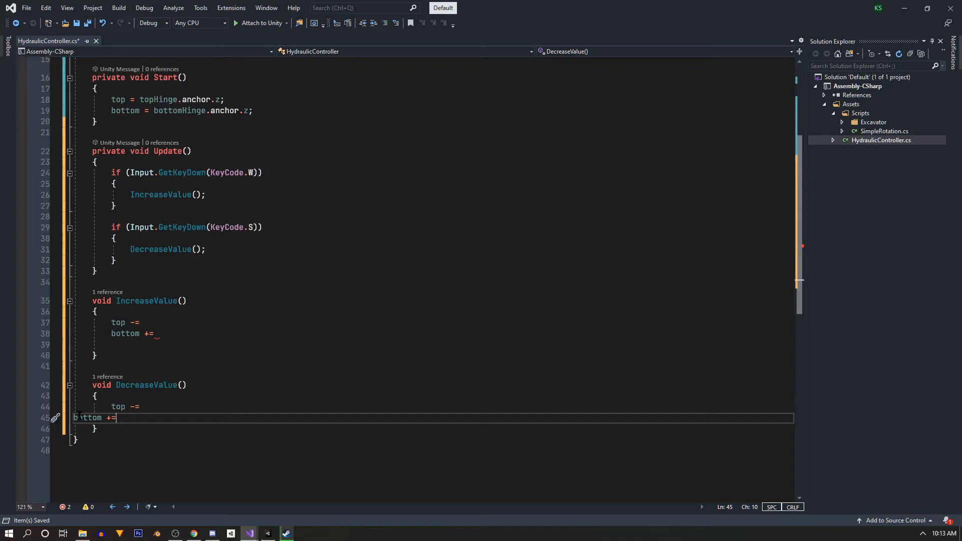
left_click(75, 417)
key("Tab")
key("Tab")
Step: In DecreaseValue(), swap the operators so the lines read "top +=" and "bottom -="
left_click(135, 407)
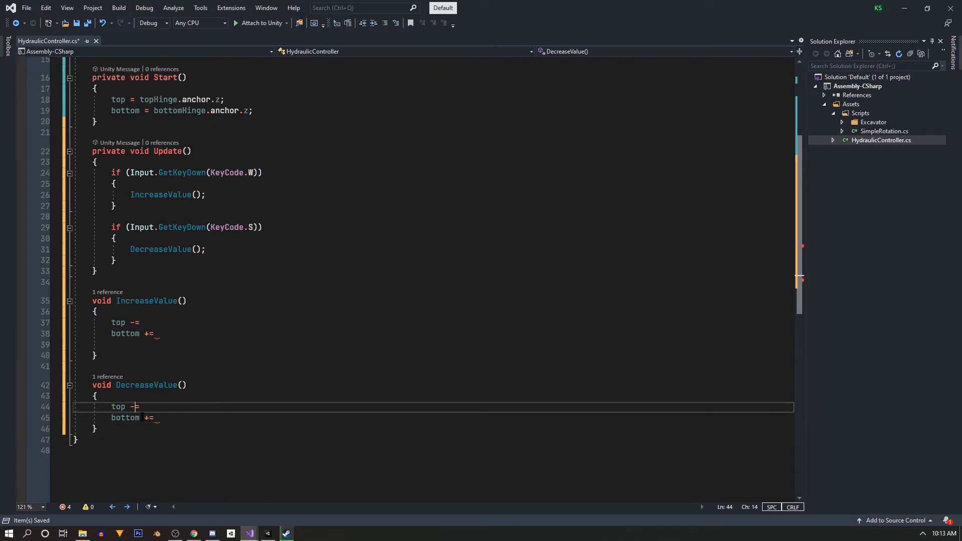
key("BackSpace")
type(")")
key("BackSpace")
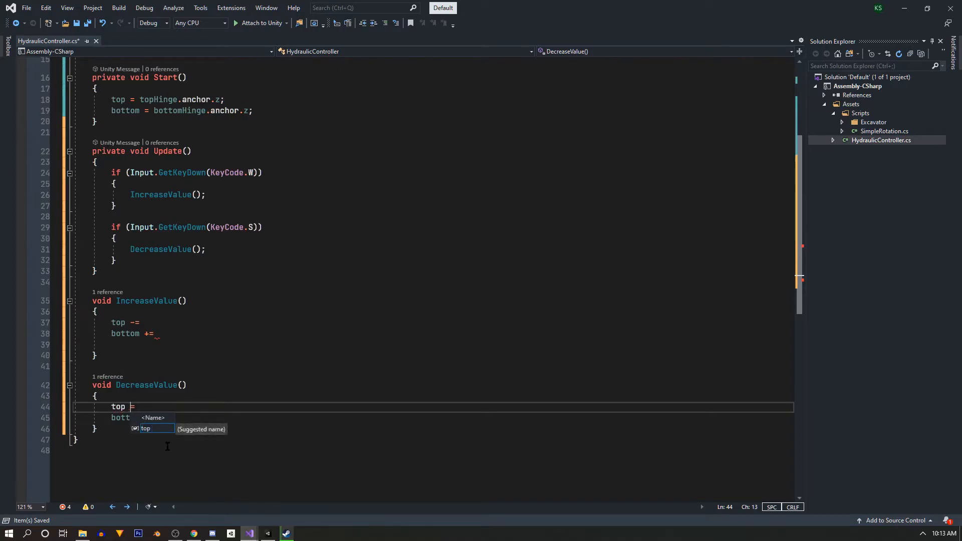
type("+")
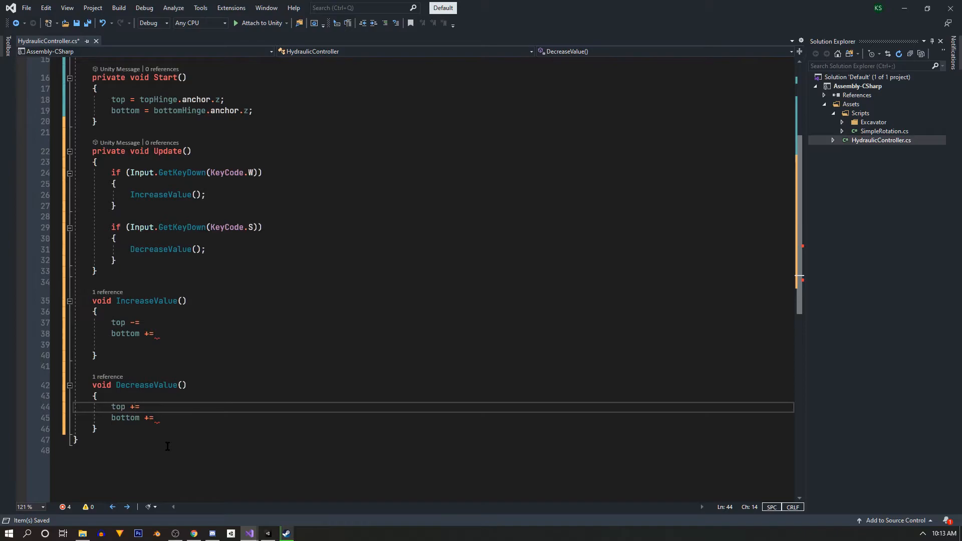
key("Down")
key("Right")
key("Right")
key("Right")
key("BackSpace")
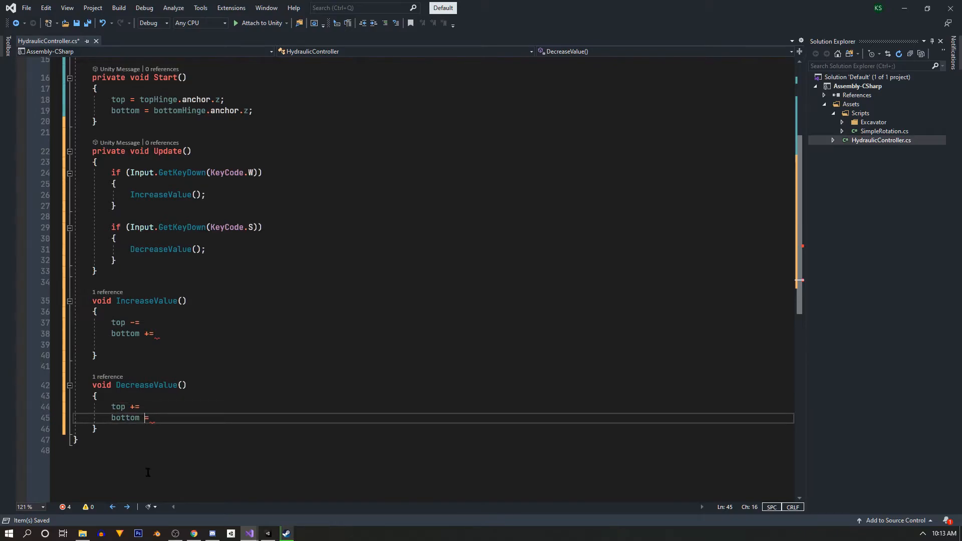
key("BackSpace")
type("(")
key("BackSpace")
type("-")
key("Right")
Step: Declare the field "public float speed = .5f;" below the bottom field, separated by a blank line
scroll(181, 301, "up", 5)
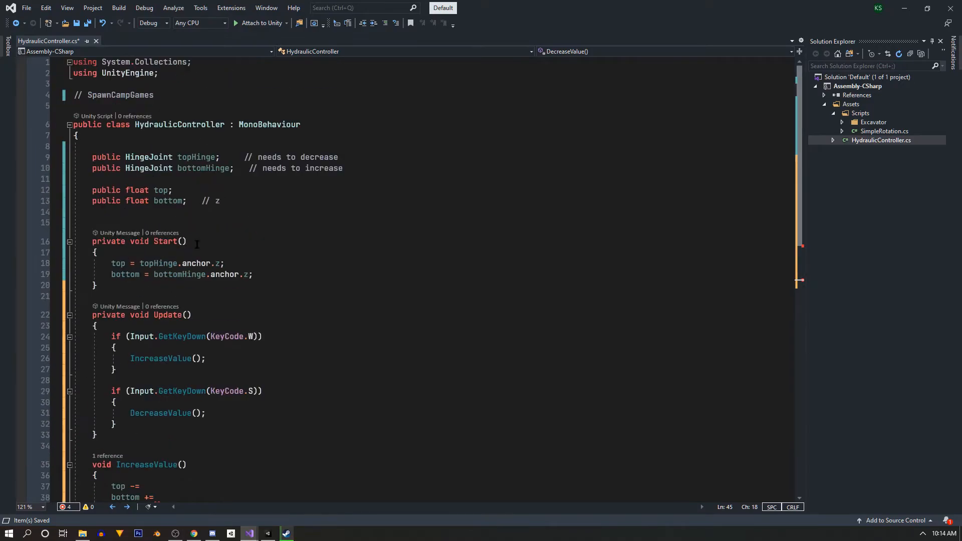
left_click(245, 201)
key("Return")
key("Return")
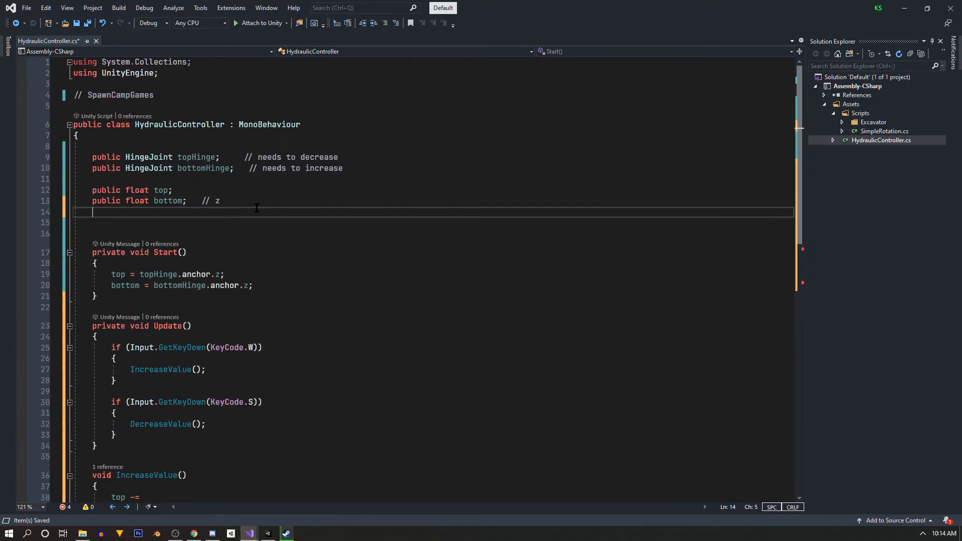
type("public float speed")
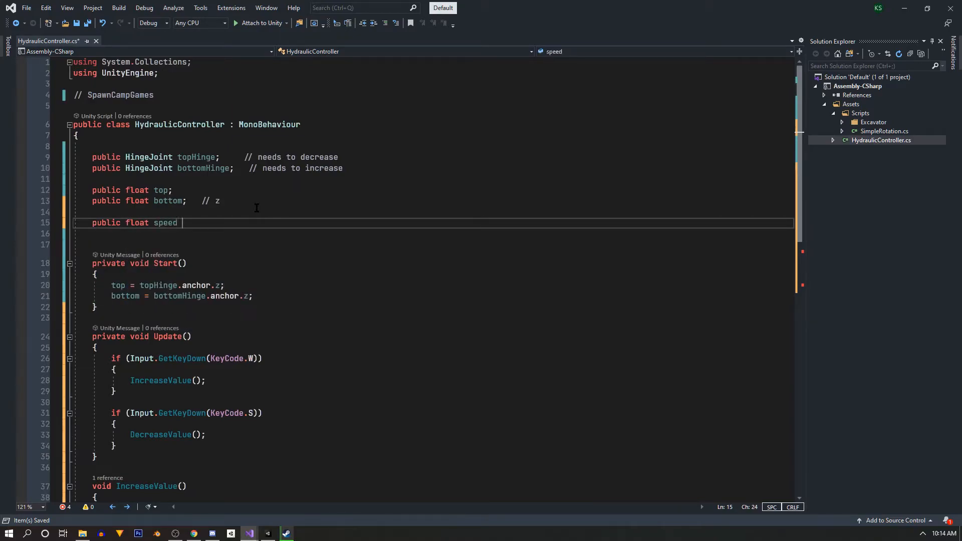
type(" = .5f;")
left_click(280, 267)
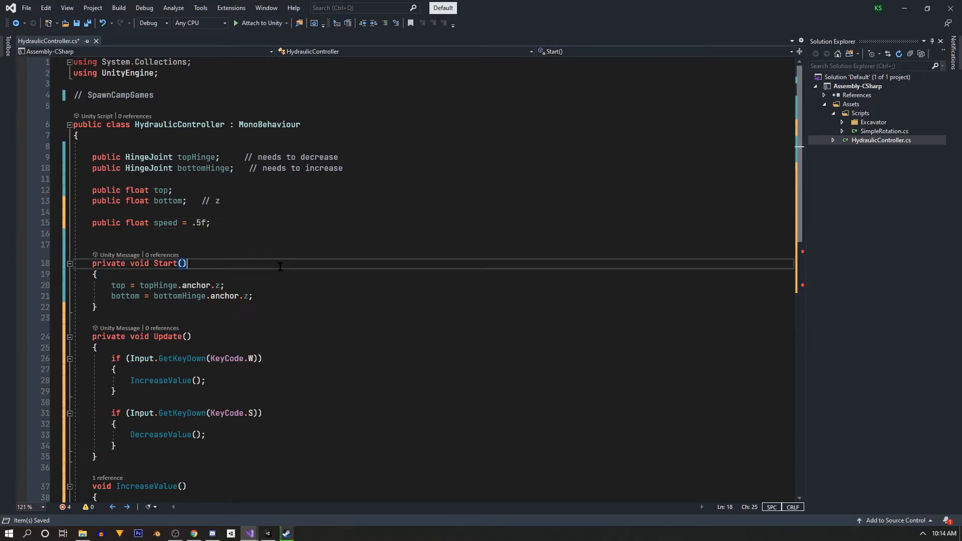
Step: Complete the top line in IncreaseValue() as "top -= speed * Time.deltaTime;"
scroll(313, 265, "down", 6)
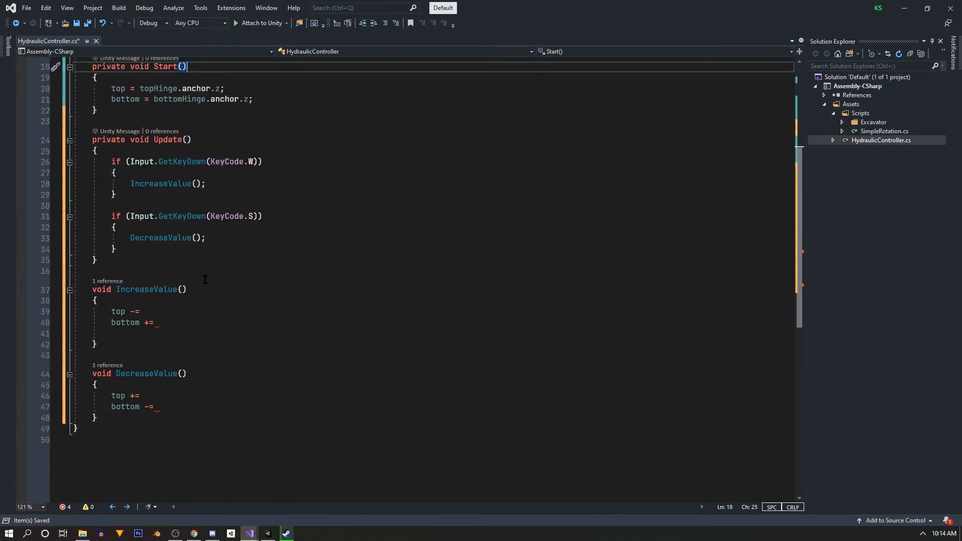
left_click(213, 327)
left_click(207, 316)
type("speed")
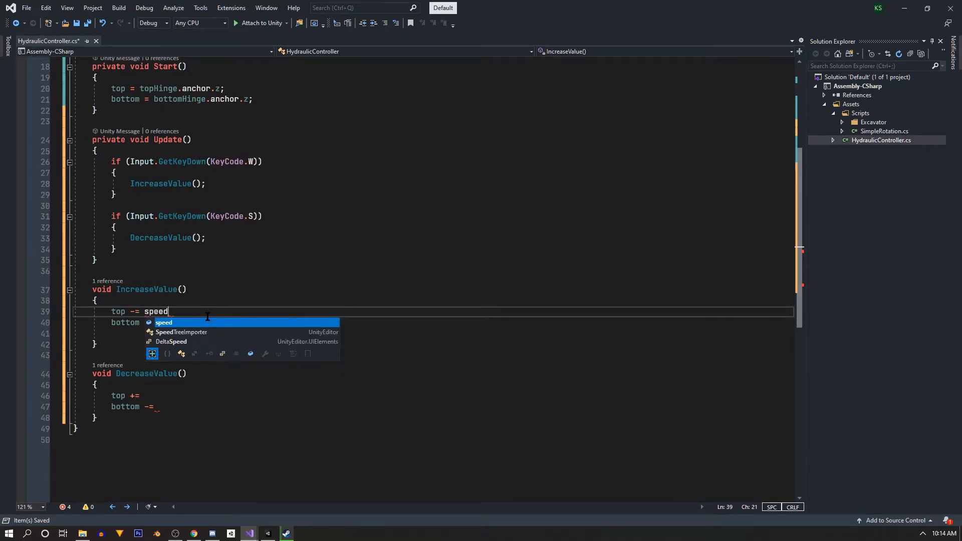
type(" * Time.")
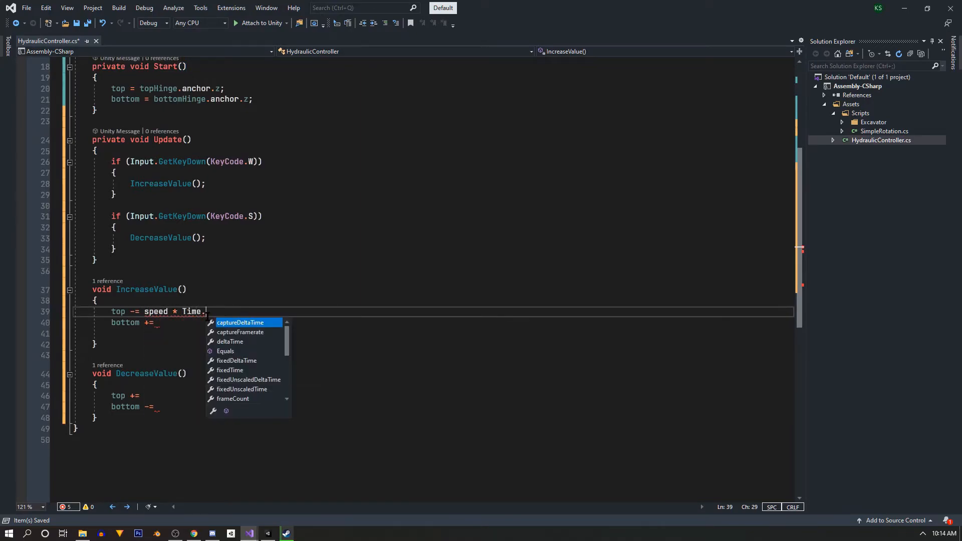
type("deltaTimel")
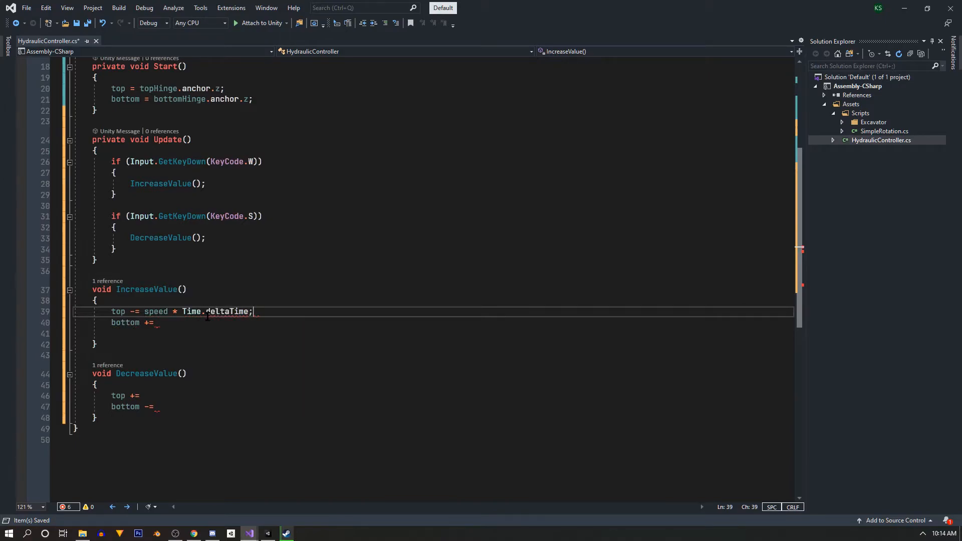
Step: Copy "speed * Time.deltaTime;" to the end of the bottom line in IncreaseValue() and both lines in DecreaseValue()
left_click_drag(286, 311, 144, 311)
key("ctrl+c")
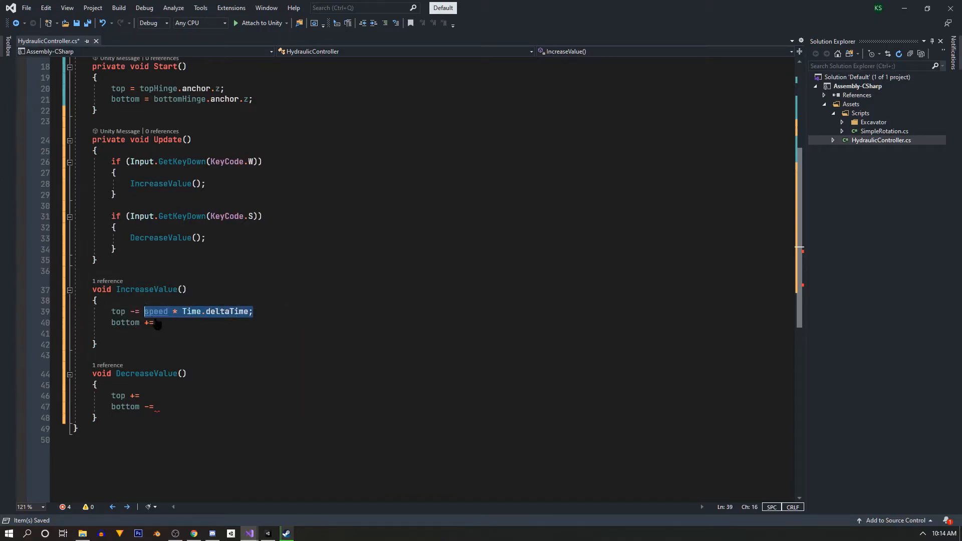
left_click(165, 322)
key("ctrl+v")
left_click(166, 395)
key("ctrl+v")
left_click(180, 407)
key("ctrl+v")
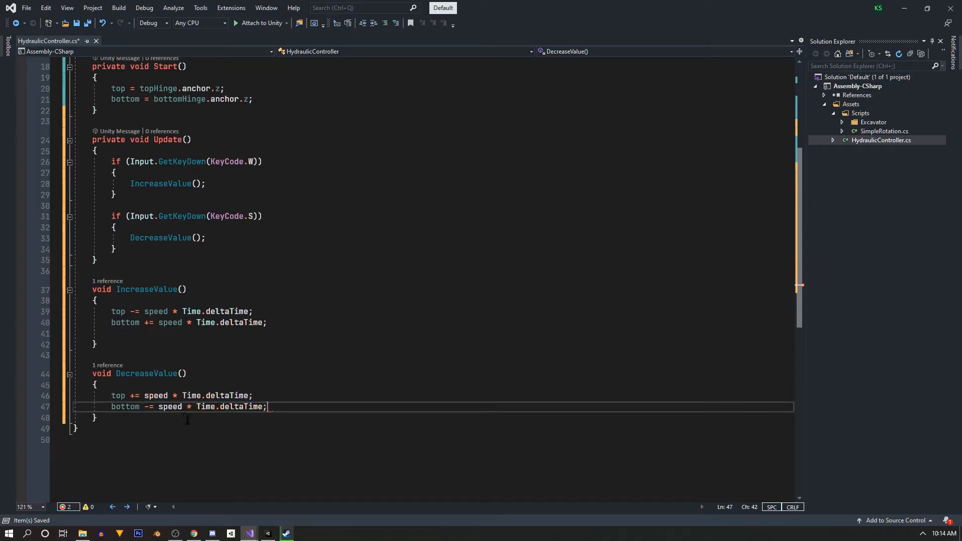
Step: Save the HydraulicController script and look back over its fields and methods
key("ctrl+s")
left_click(300, 441)
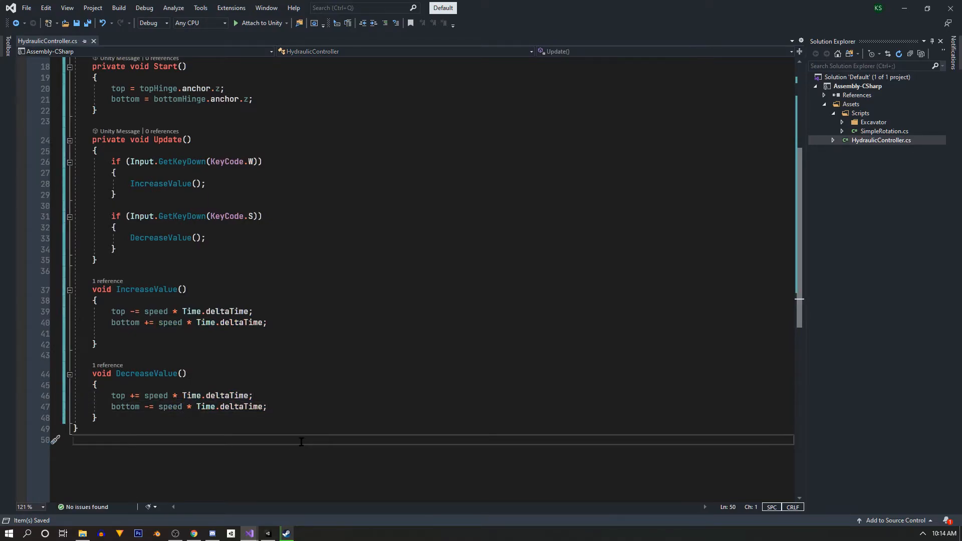
scroll(193, 349, "up", 2)
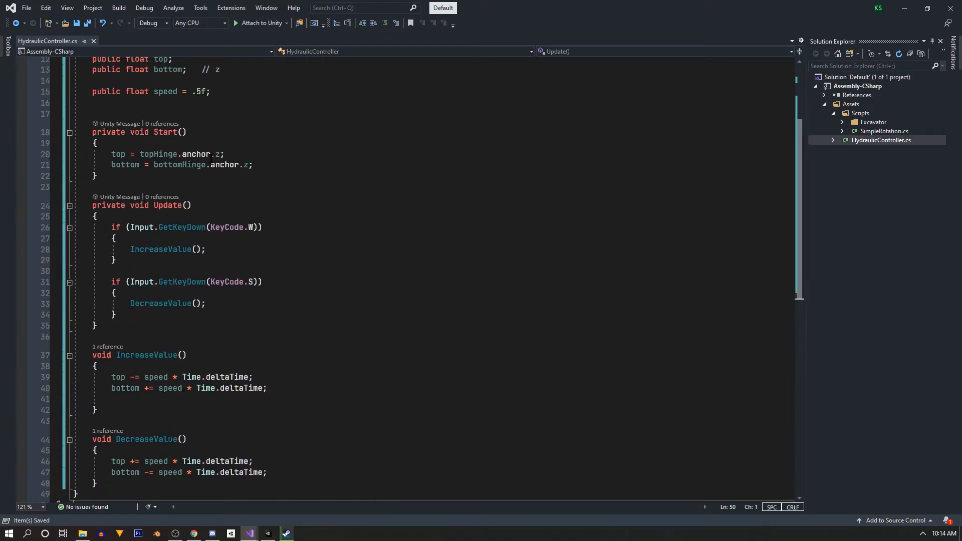
scroll(219, 165, "up", 2)
scroll(165, 323, "down", 3)
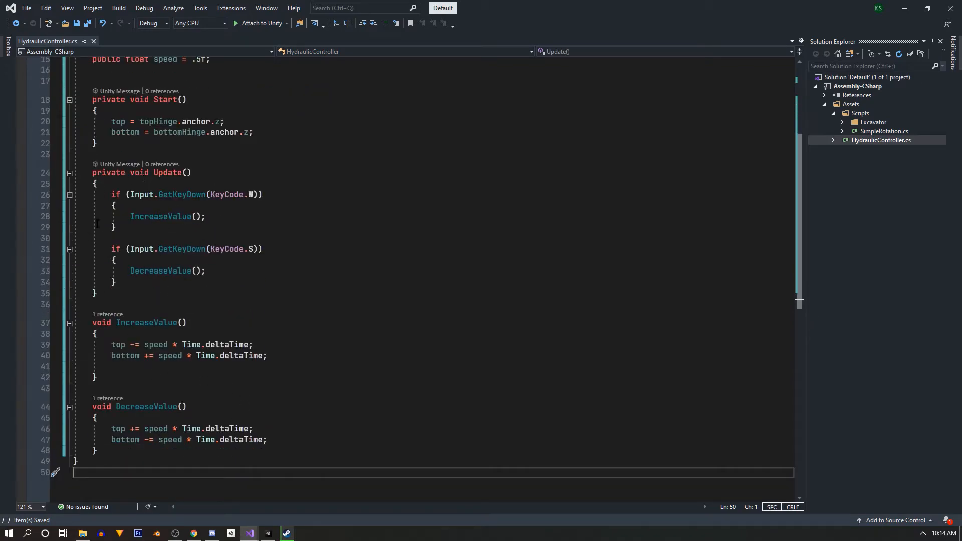
Step: Begin a new statement with "topHinge.anchor" in Update(), separated by a blank line from the KeyCode.S block
left_click(155, 282)
key("Return")
key("Return")
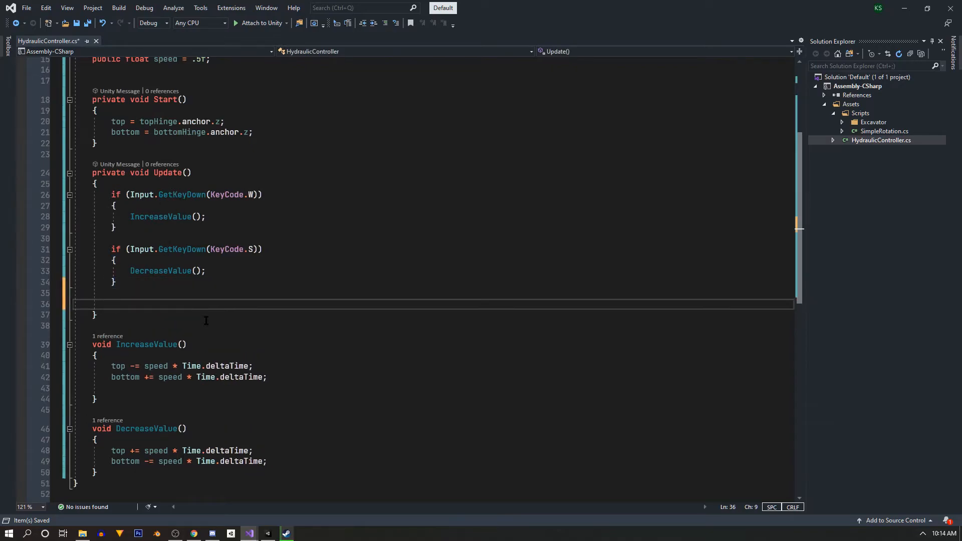
key("Return")
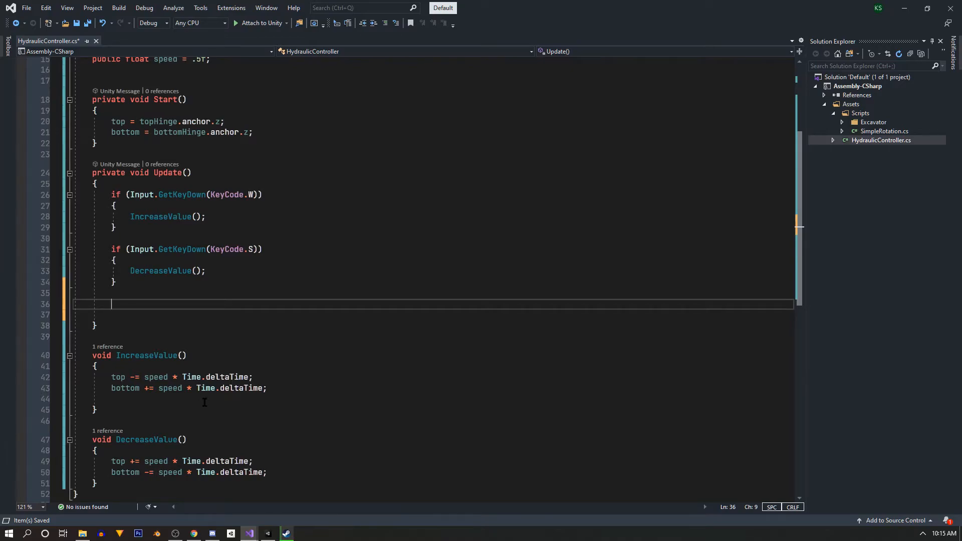
type("top")
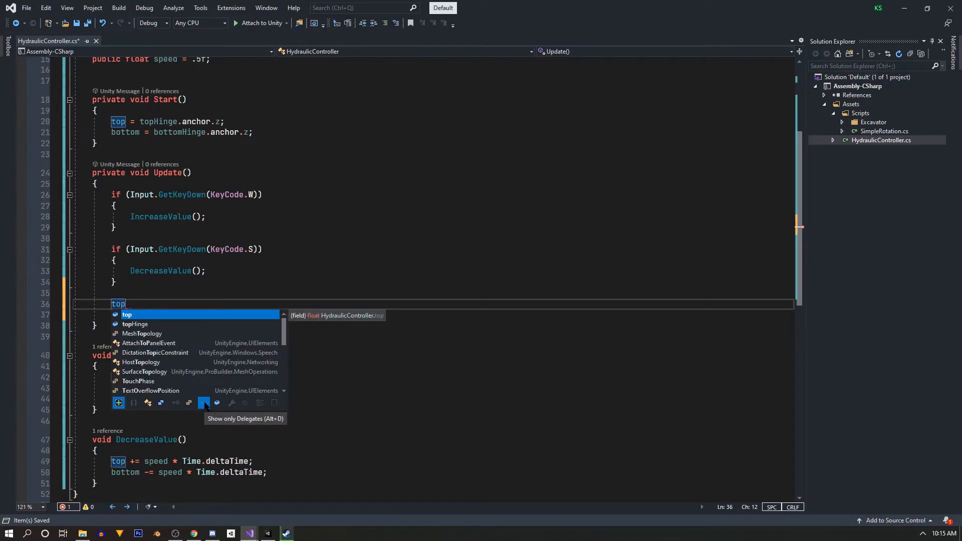
key("Down")
key("Tab")
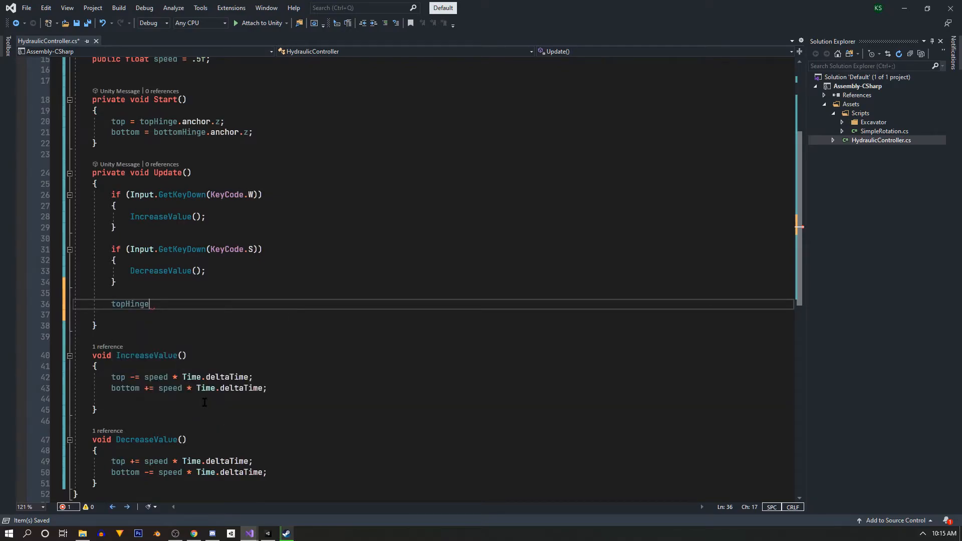
type(".anc")
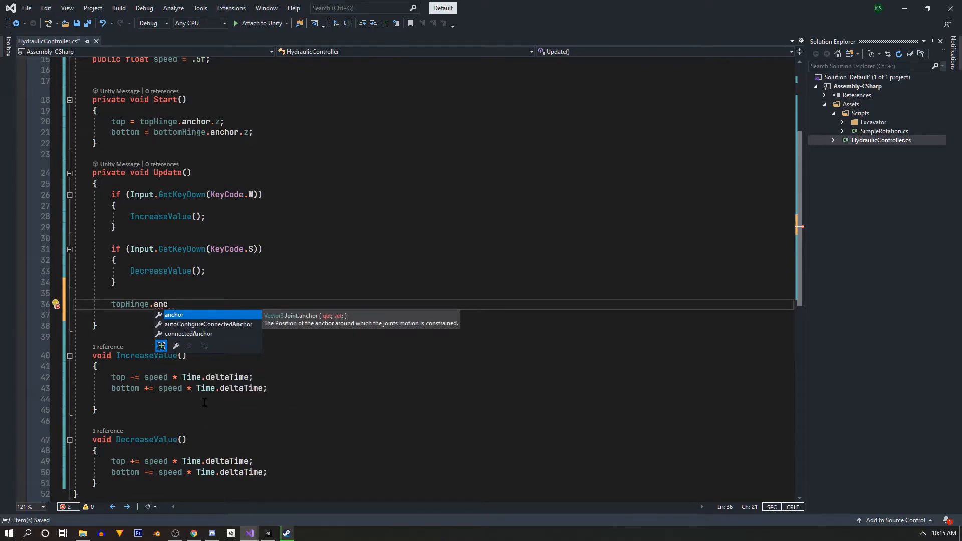
key("Tab")
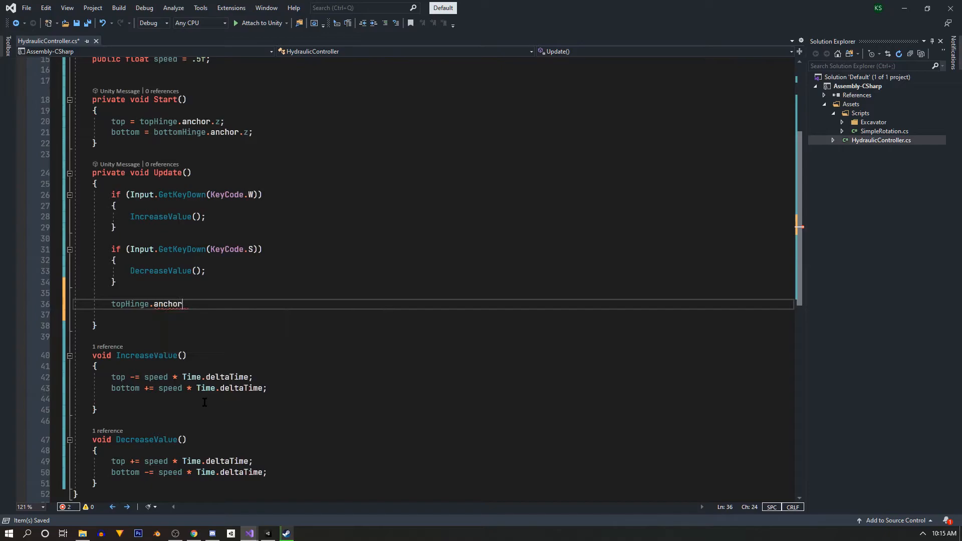
Step: Complete the statement as "topHinge.anchor = new Vector3(0, 0, top);"
type("= new ")
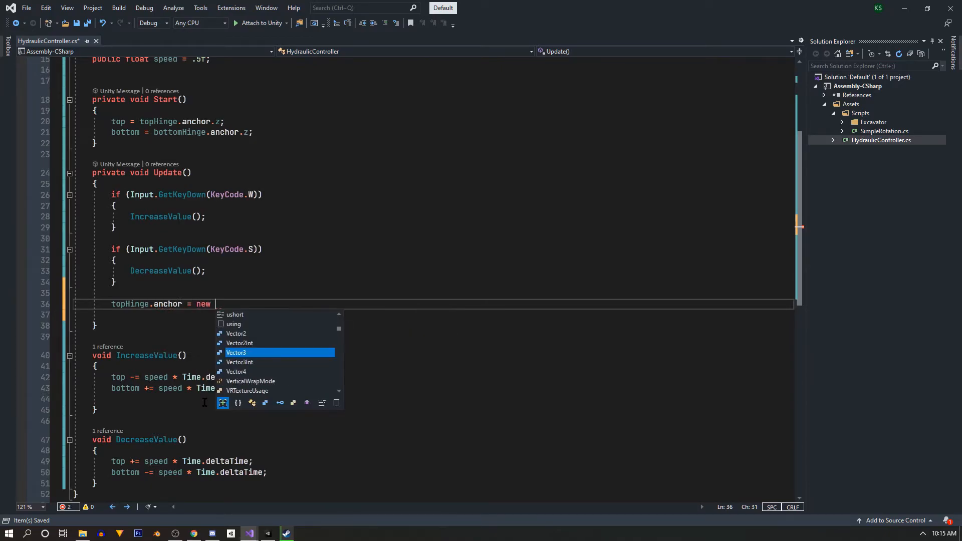
type("Vector2")
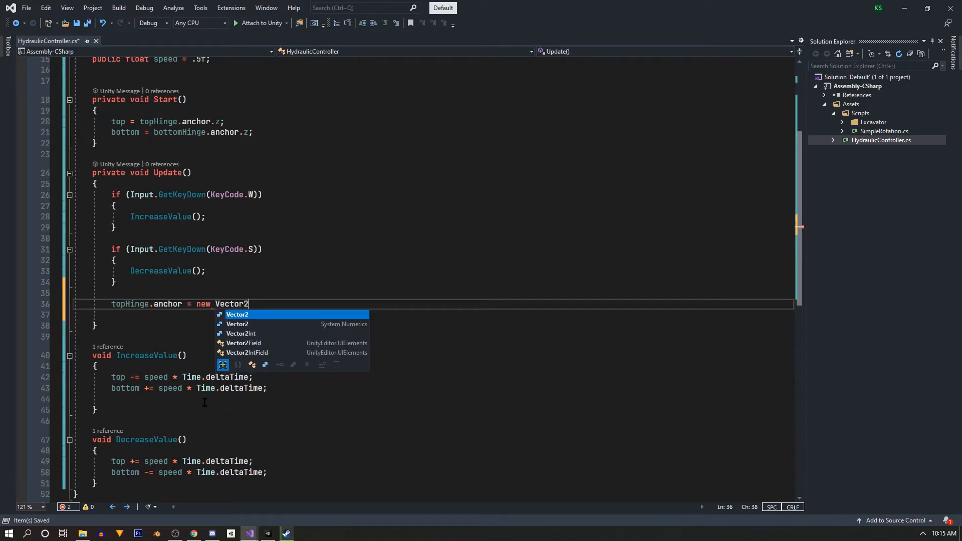
key("BackSpace")
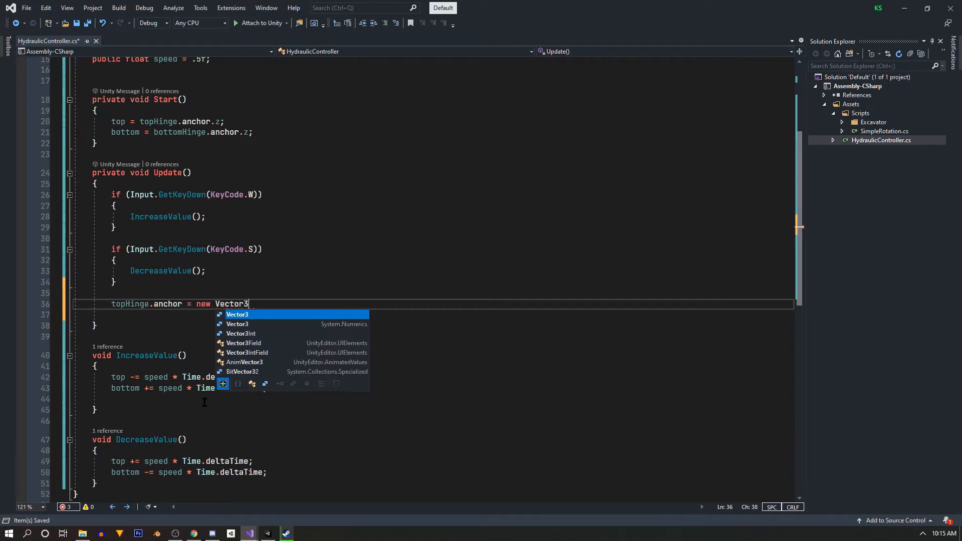
type("3(0, 0, ")
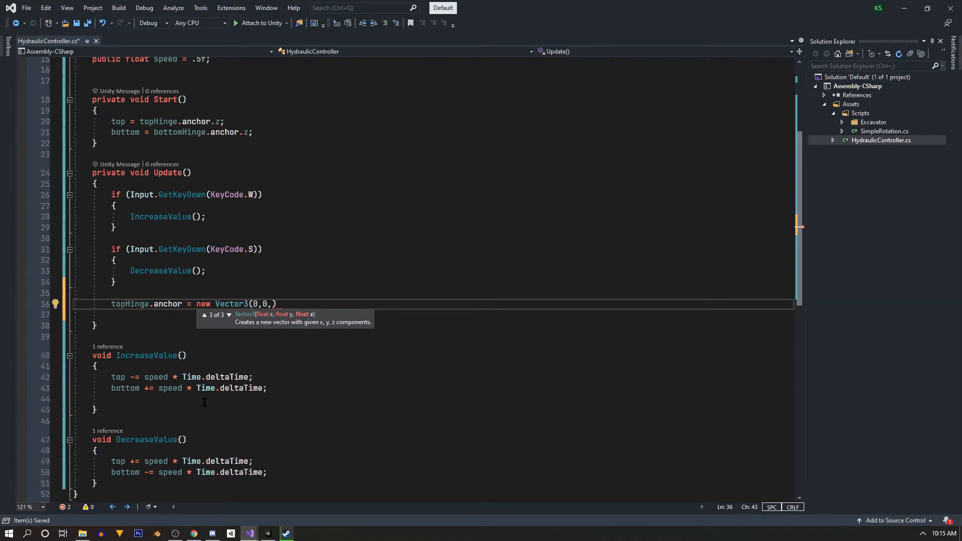
type("top)")
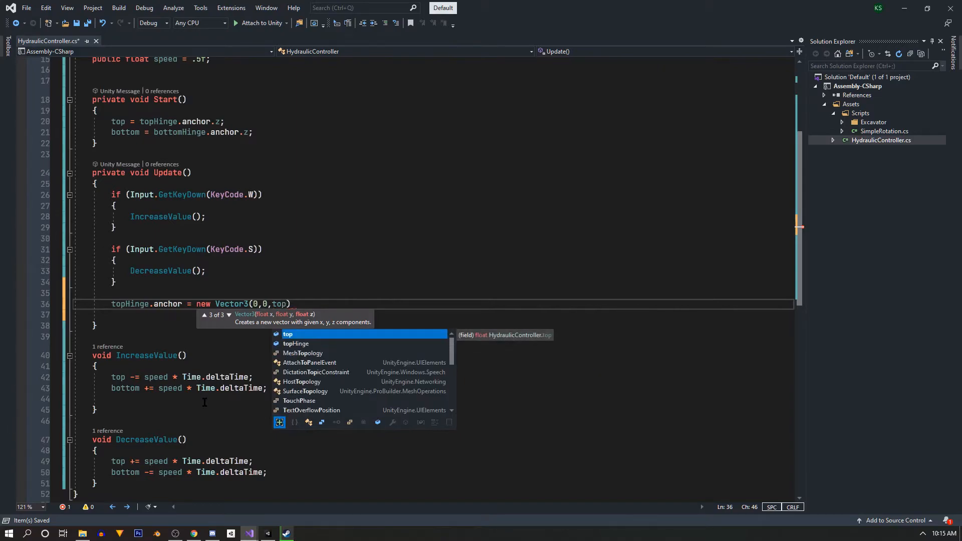
type(";")
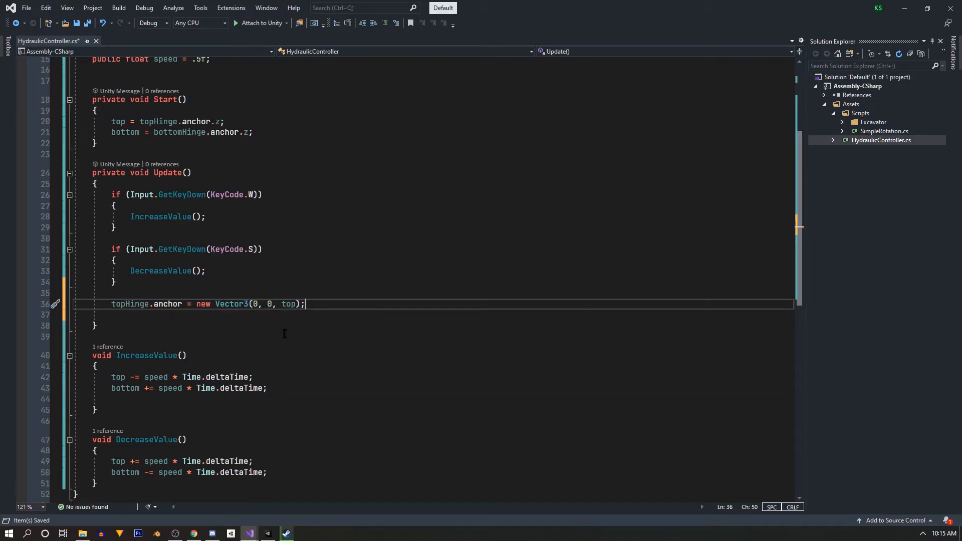
Step: Duplicate the topHinge.anchor assignment onto the line directly below it
left_click_drag(311, 304, 111, 305)
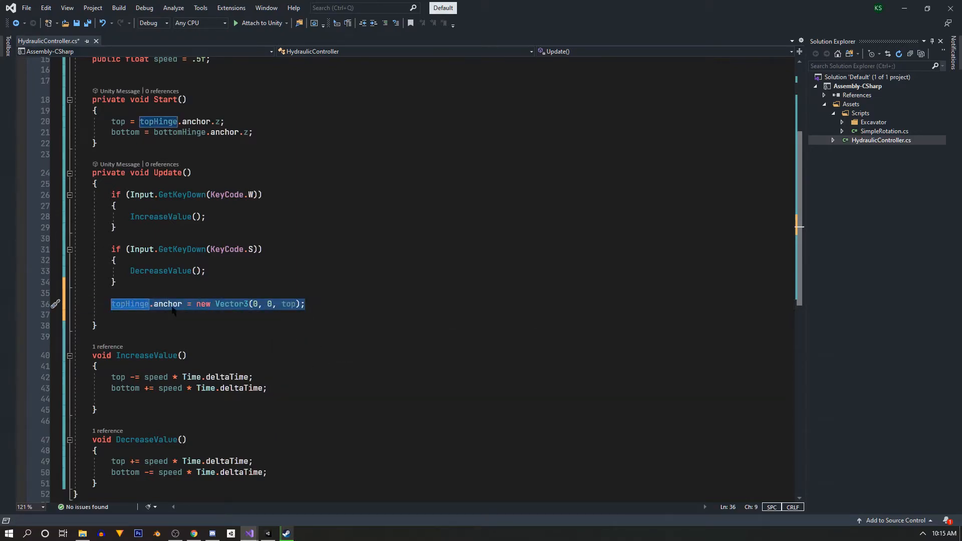
key("ctrl+c")
left_click(328, 300)
key("Return")
key("ctrl+v")
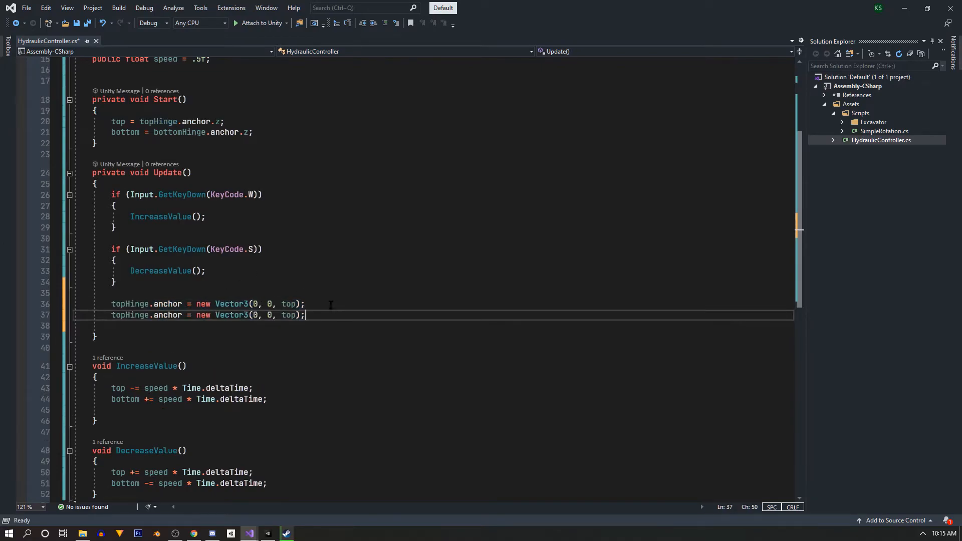
Step: Change the duplicated line to "bottomHinge.anchor = new Vector3(0, 0, bottom);" and save the script
double_click(117, 315)
type("bot")
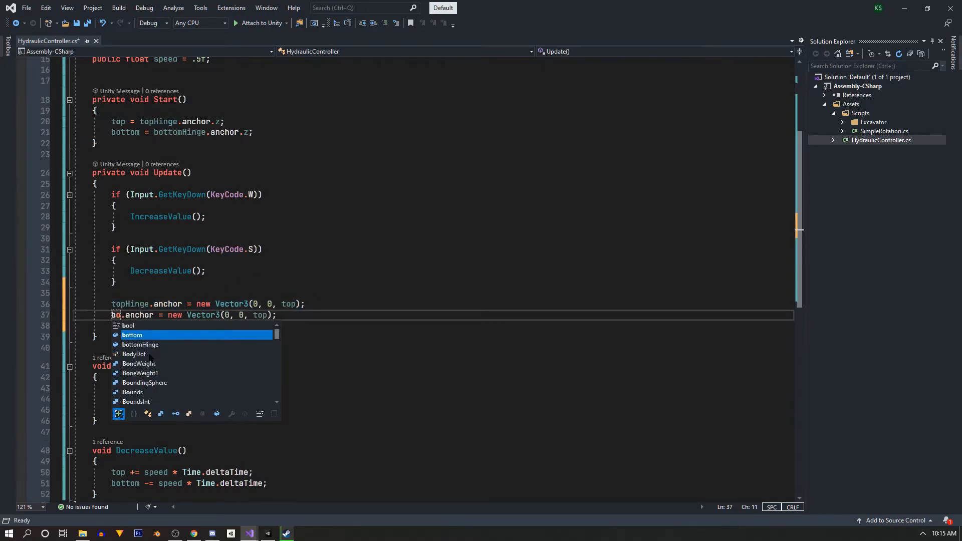
type("tomHinge")
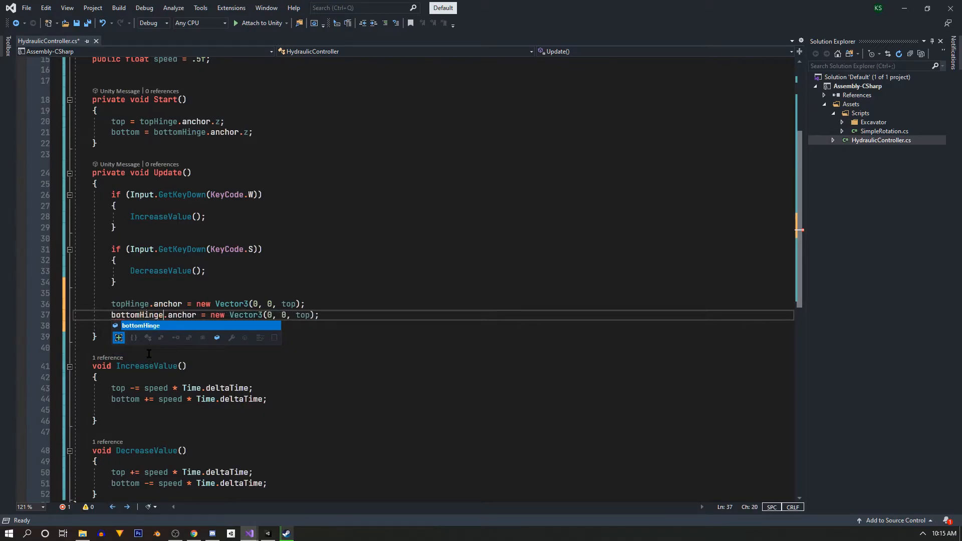
left_click(244, 361)
double_click(307, 315)
type("bottom")
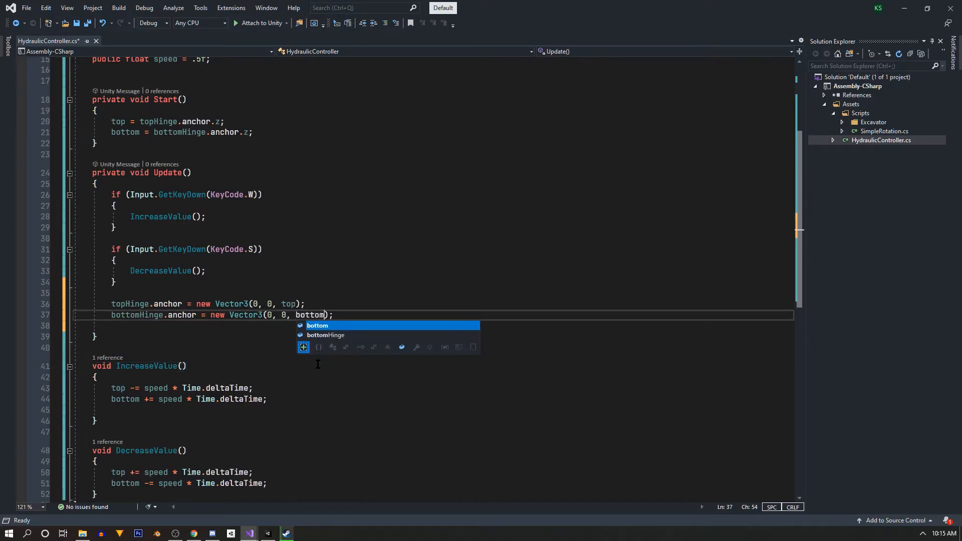
key("Escape")
left_click(380, 302)
key("ctrl+s")
Step: Switch to Unity and collapse both Hinge Joint components of Cube (1) to expose the Hydraulic Controller fields
scroll(172, 430, "down", 2)
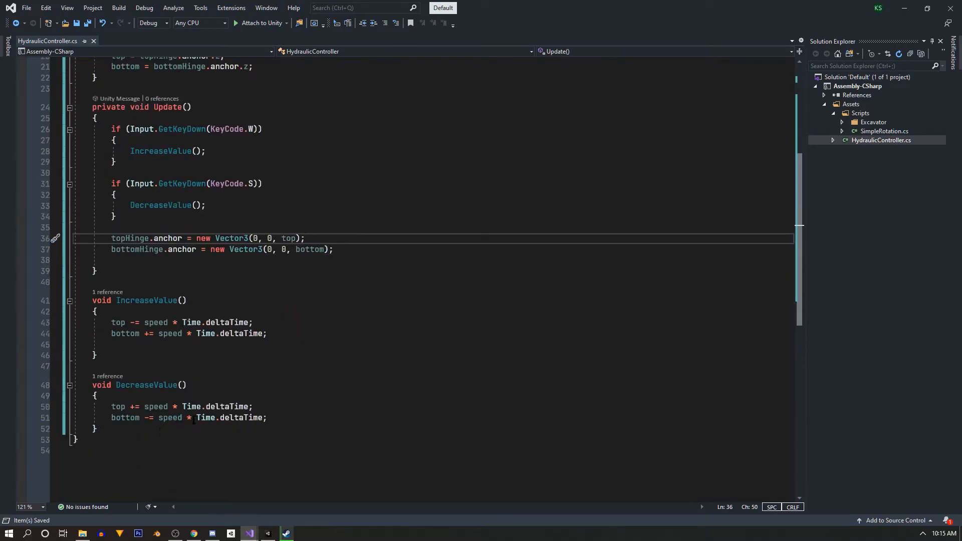
scroll(194, 420, "up", 5)
scroll(208, 262, "down", 4)
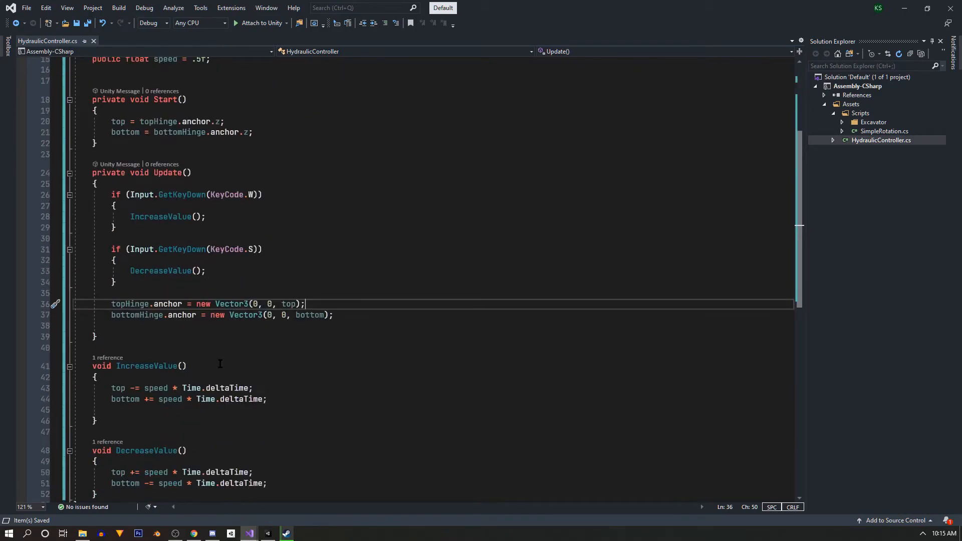
scroll(206, 305, "up", 1)
left_click(268, 534)
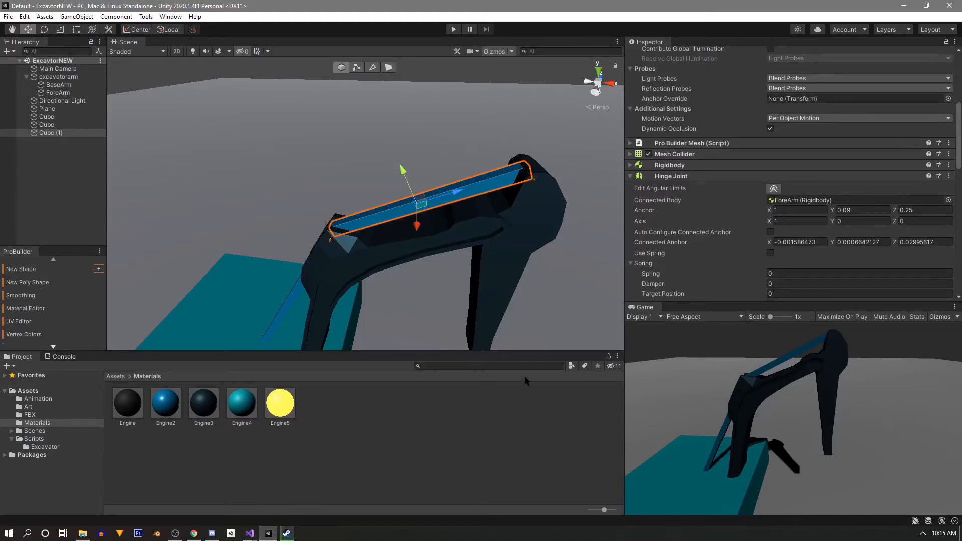
left_click(630, 176)
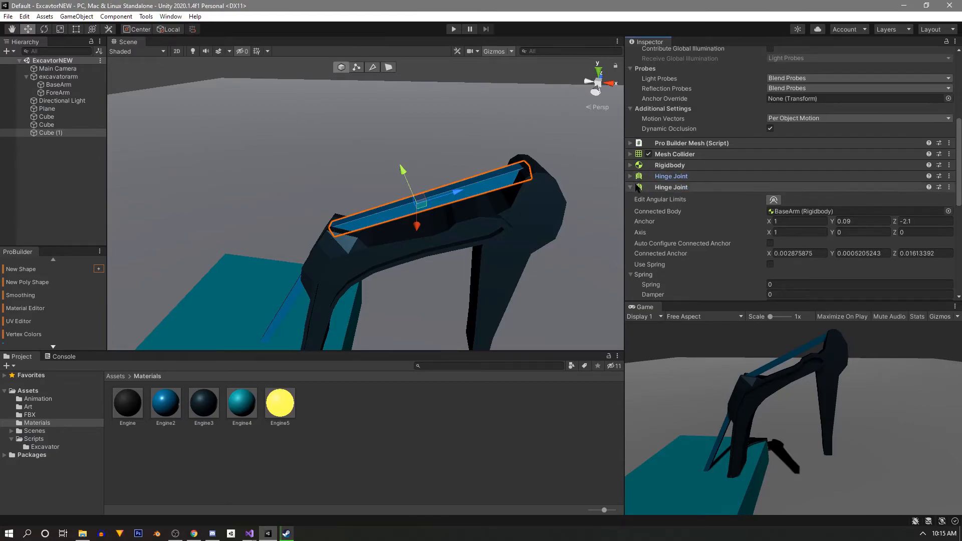
left_click(630, 187)
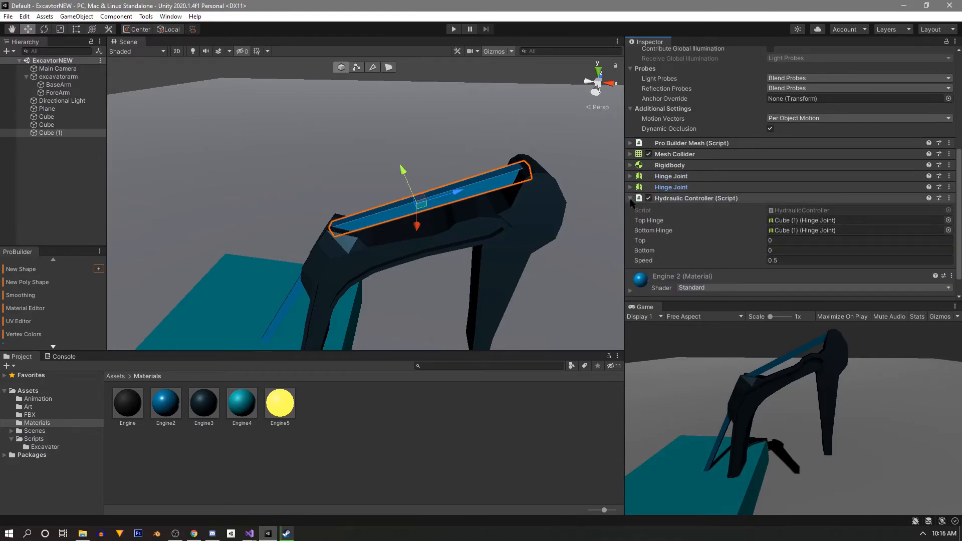
left_click(772, 250)
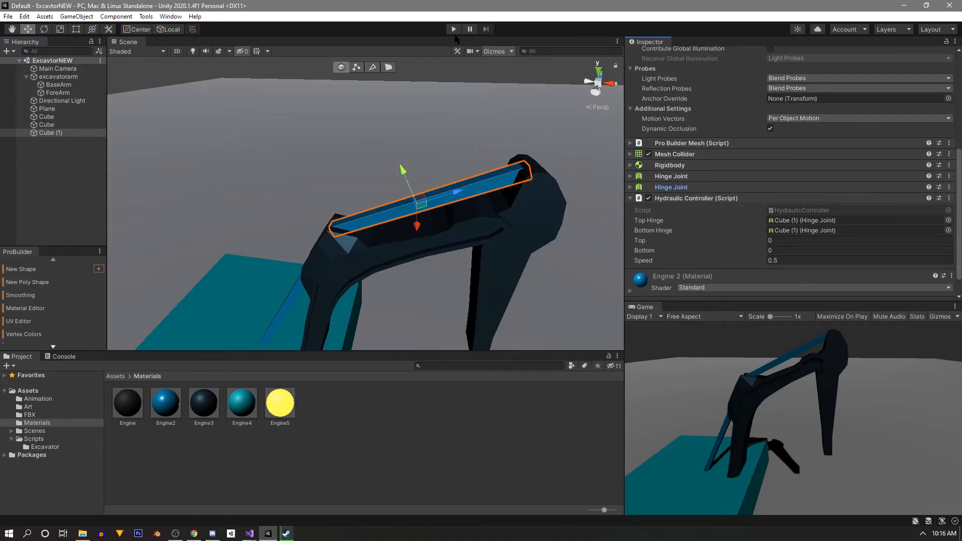
Step: Test the hydraulic controller on Cube (1) in play mode, viewing the arm from another angle, and stop playback
left_click(454, 31)
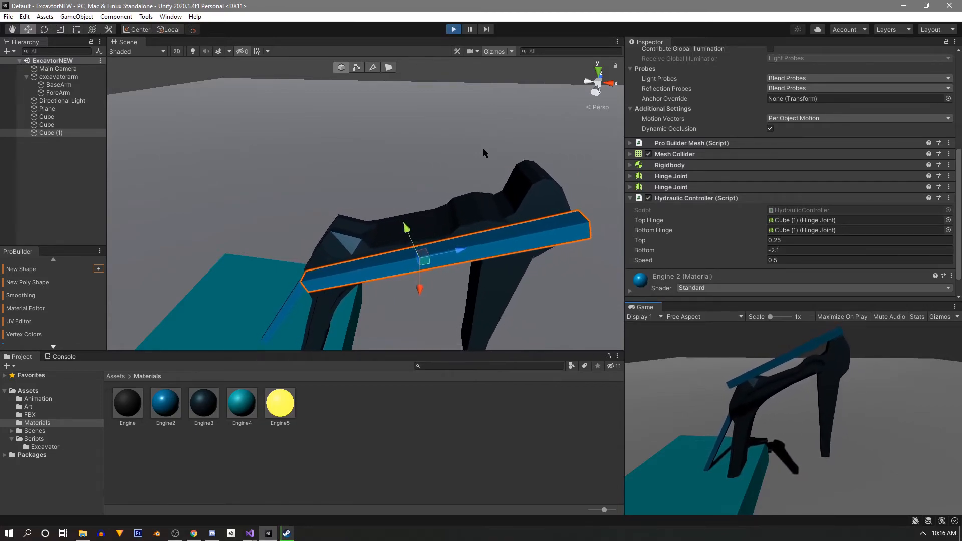
left_click_drag(401, 226, 573, 225, "alt")
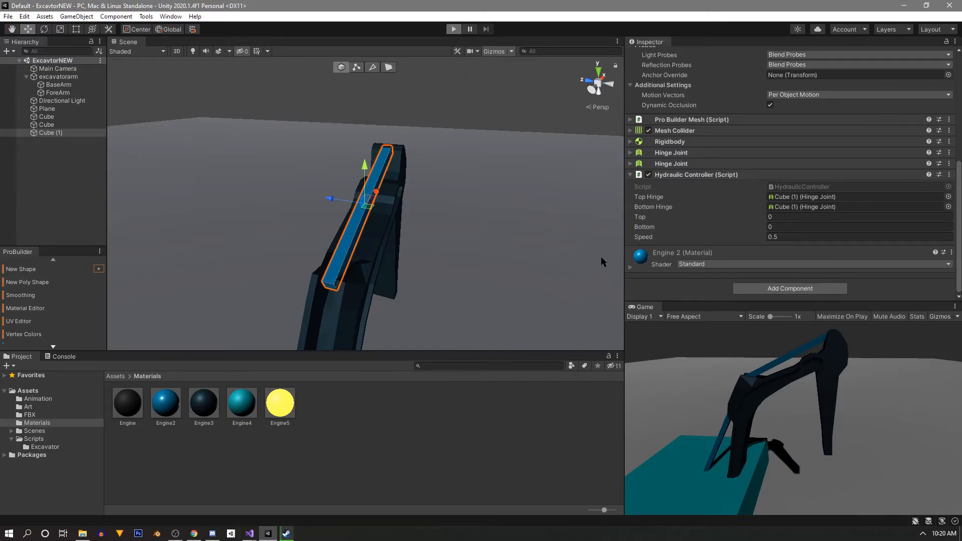
key("ctrl+p")
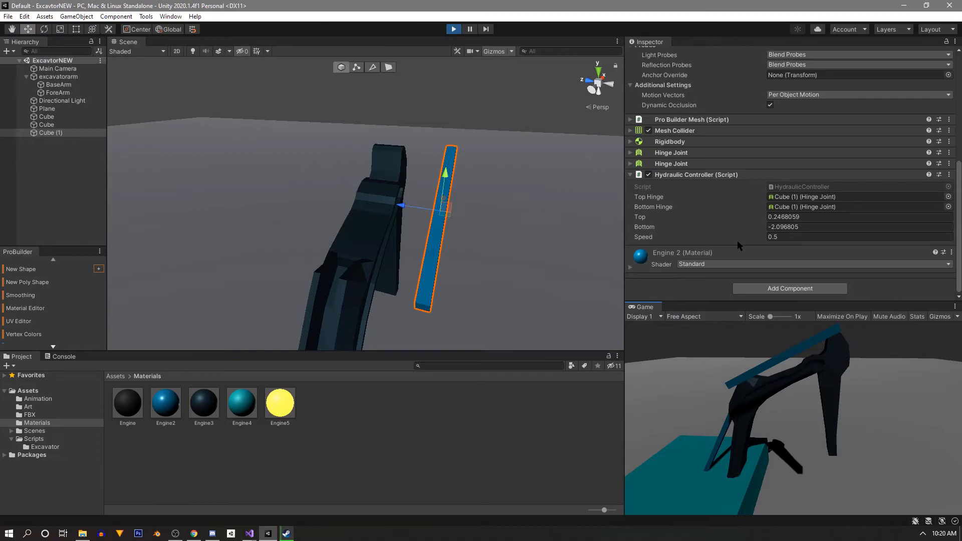
left_click(453, 29)
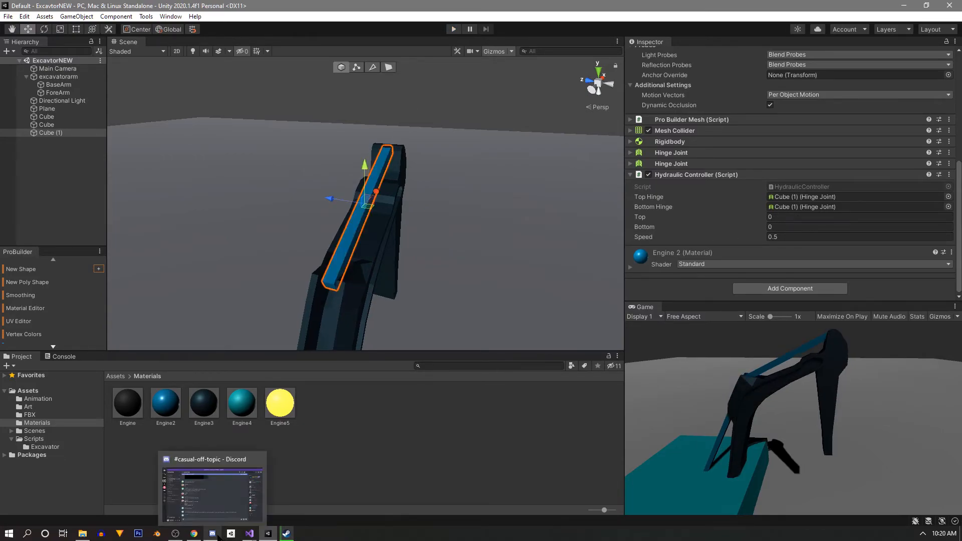
Step: Return to HydraulicController.cs in Visual Studio and change GetKeyDown to GetKey in the KeyCode.W condition
mouse_move(266, 537)
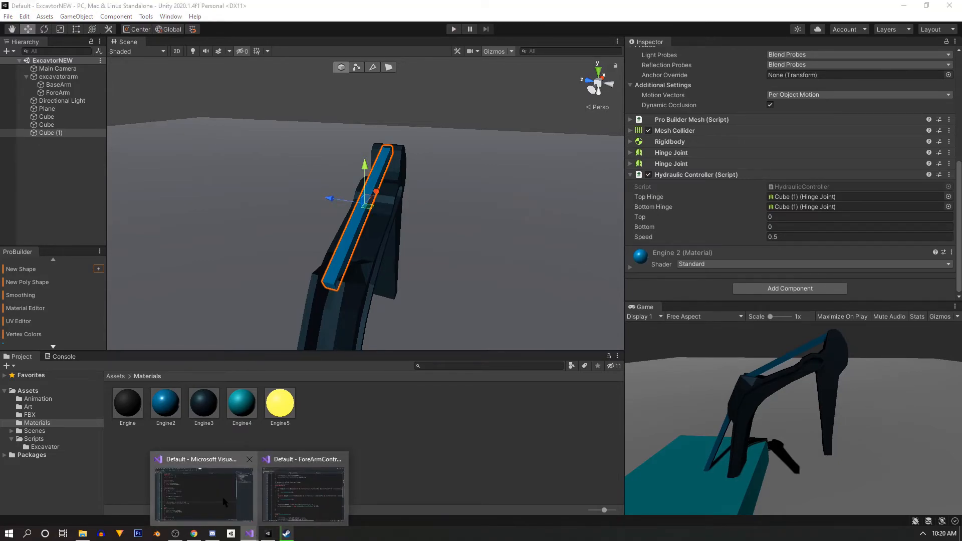
left_click(226, 501)
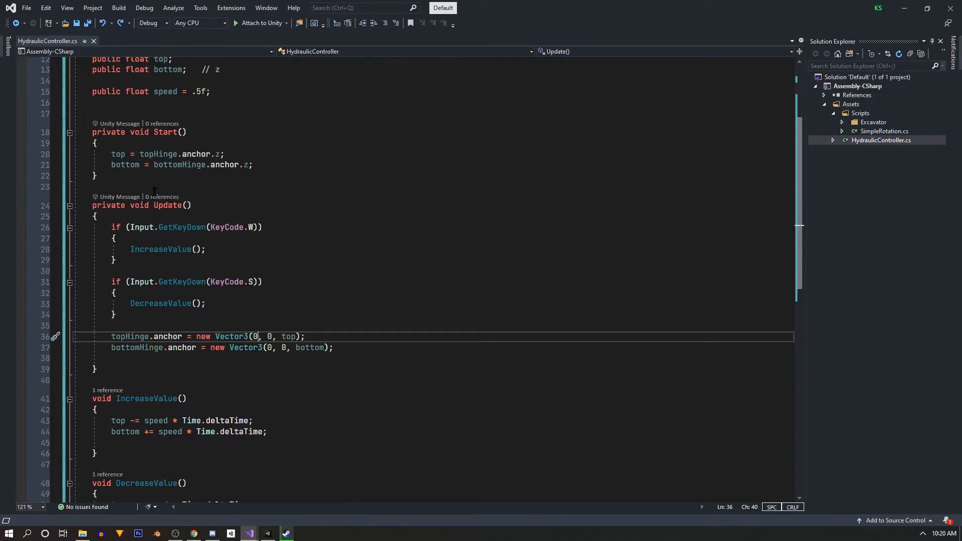
left_click(206, 227)
key("BackSpace")
key("BackSpace")
key("BackSpace")
key("BackSpace")
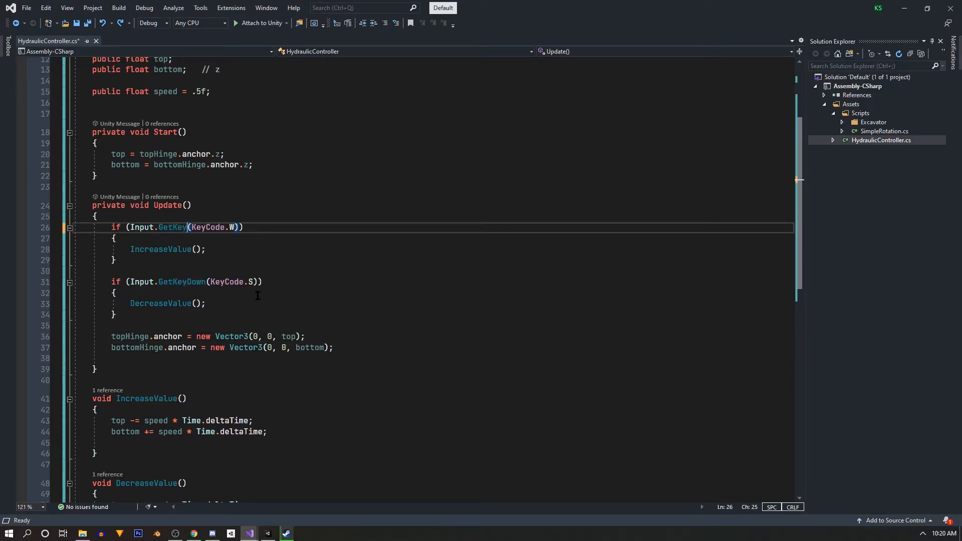
Step: Change GetKeyDown to GetKey in the KeyCode.S condition and save the script
left_click(210, 284)
key("BackSpace")
key("BackSpace")
key("BackSpace")
key("BackSpace")
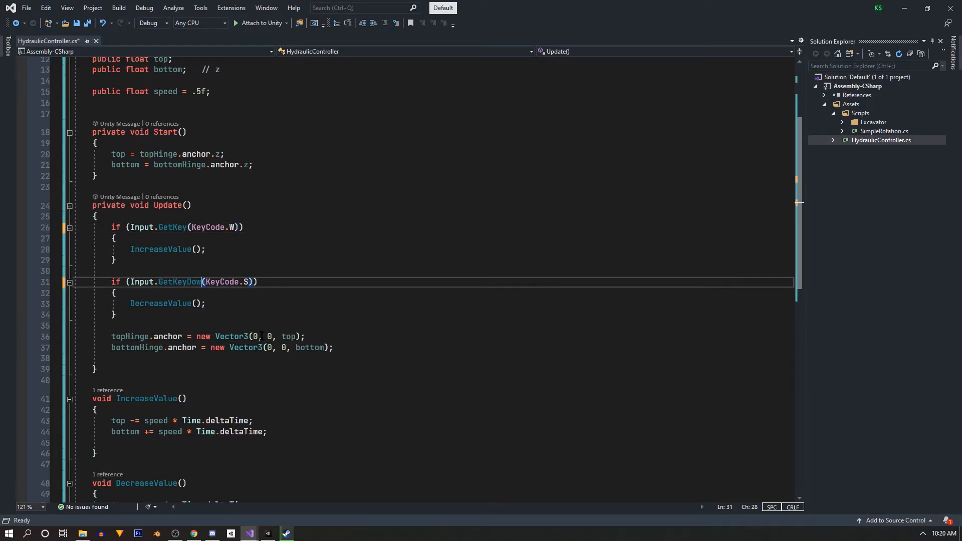
key("ctrl+s")
left_click(351, 380)
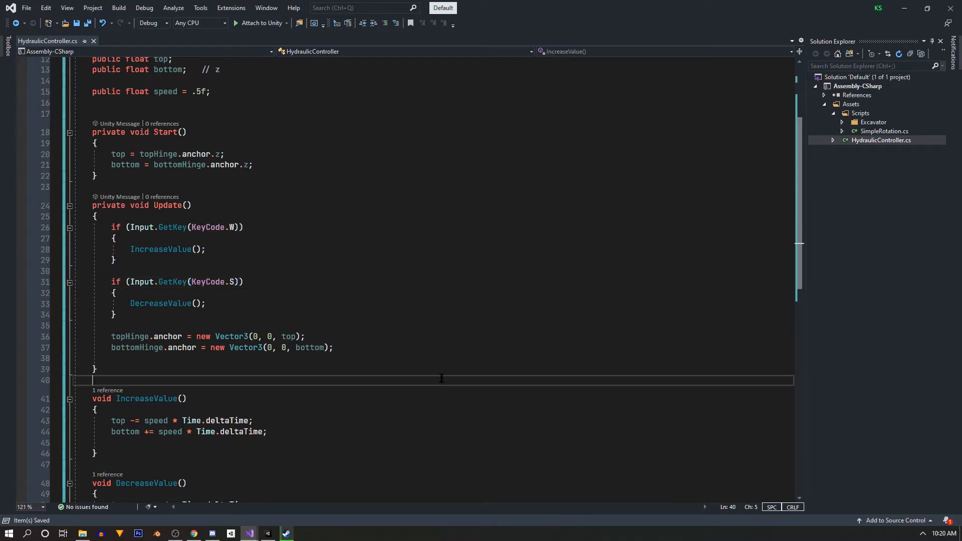
Step: Switch to Unity, test the hydraulic controller in play mode while viewing the arm from another angle, and stop playback
mouse_move(269, 534)
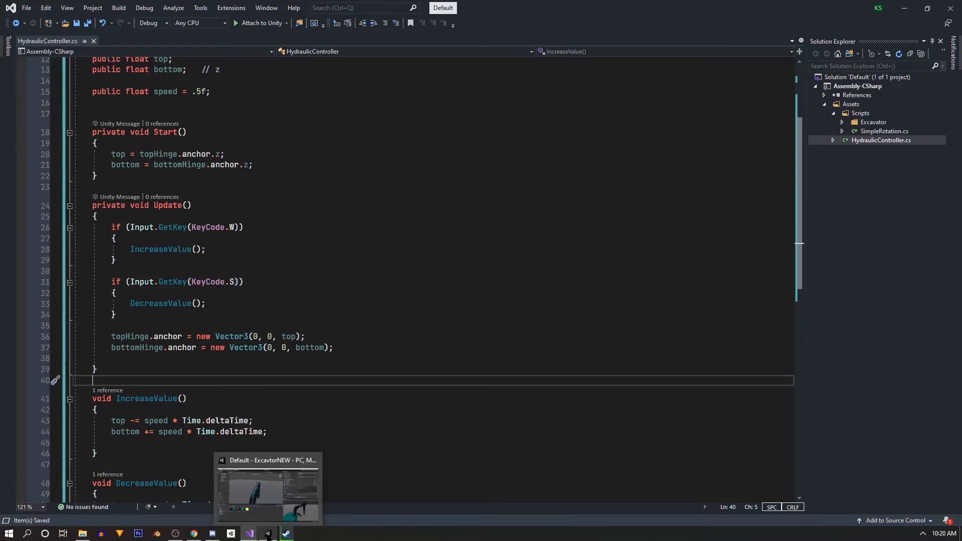
left_click(268, 495)
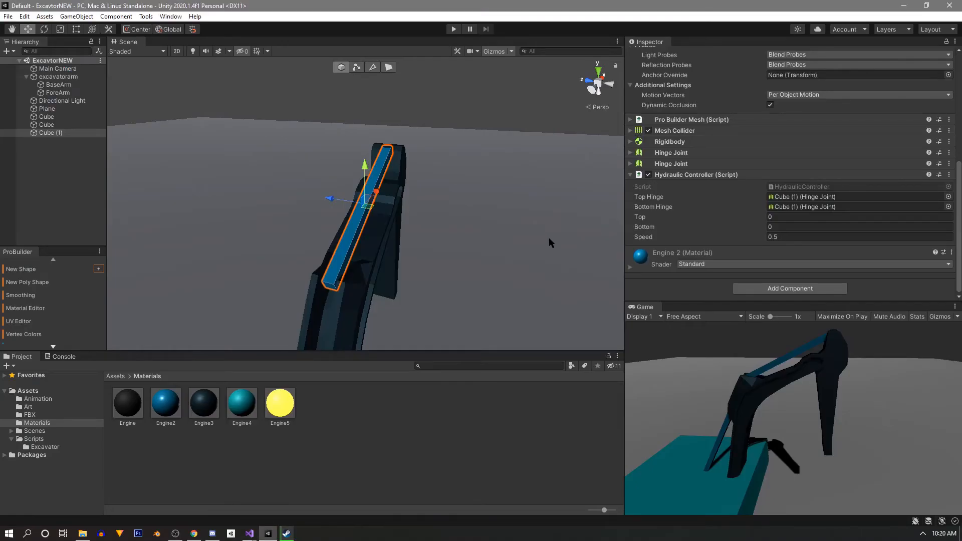
left_click(454, 29)
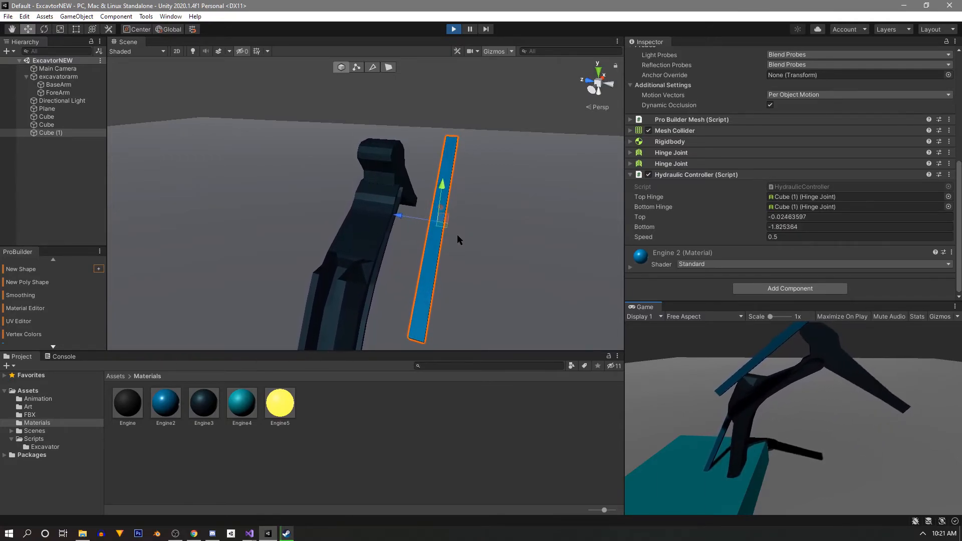
left_click_drag(457, 239, 535, 242, "alt")
left_click_drag(485, 178, 377, 177)
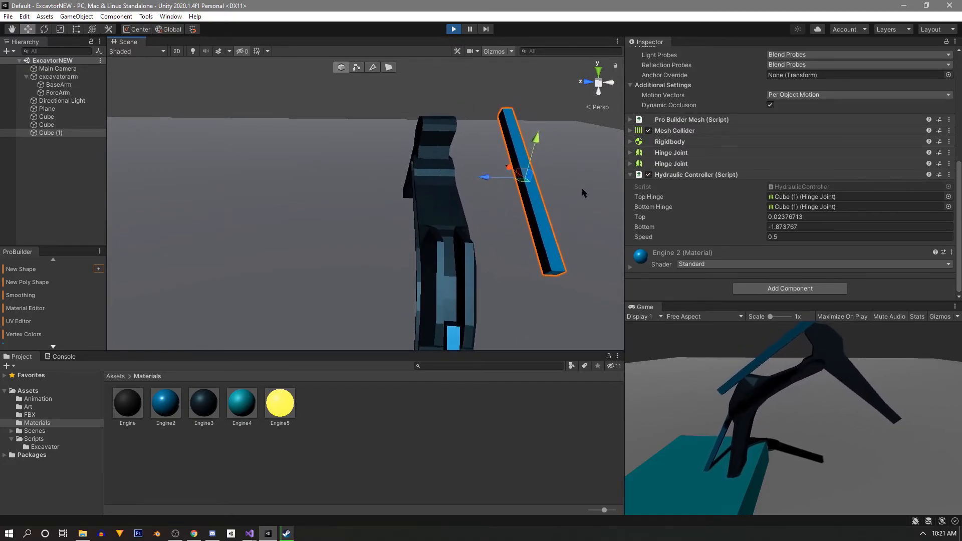
left_click(454, 30)
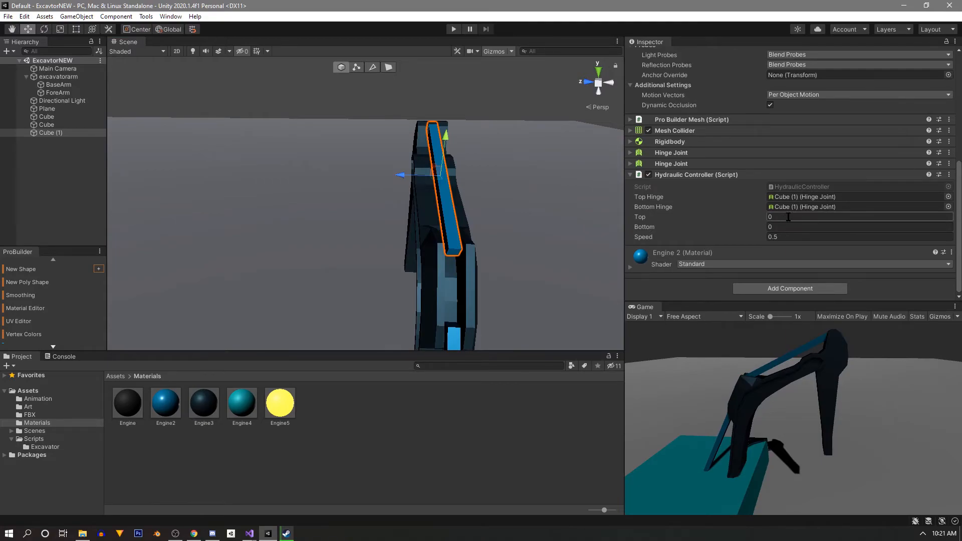
Step: Expand the first Hinge Joint of Cube (1), check its Anchor values against a short play mode run, and stop playback
left_click(630, 153)
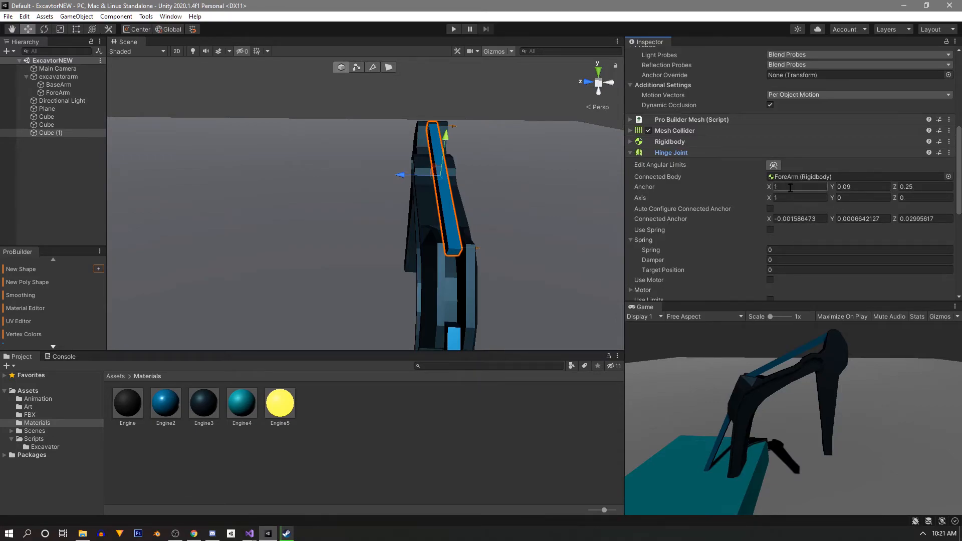
key("d")
mouse_move(513, 168)
right_mouse_down()
mouse_move(530, 155)
mouse_move(498, 155)
mouse_move(499, 142)
mouse_move(498, 209)
mouse_move(512, 202)
mouse_move(500, 156)
right_mouse_up()
key("w")
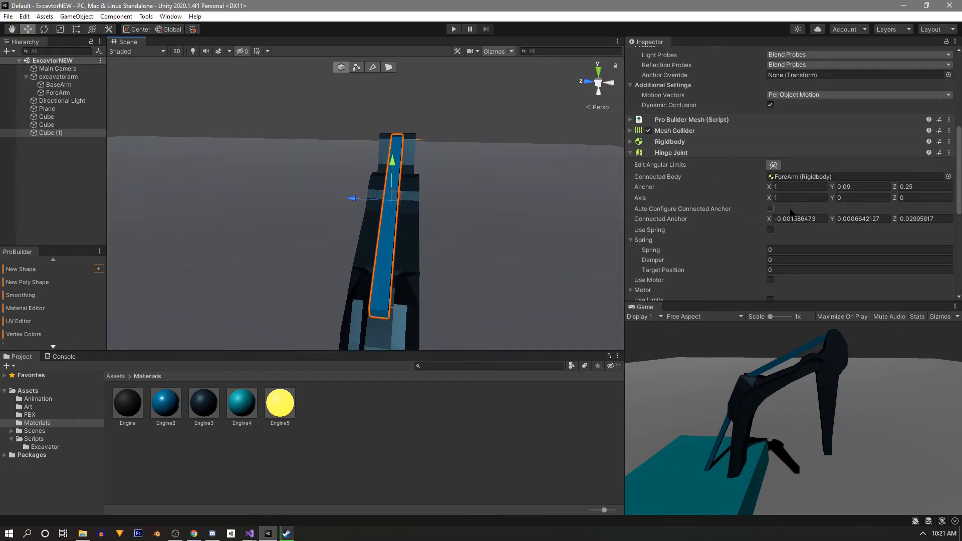
scroll(791, 214, "down", 3)
scroll(790, 210, "up", 3)
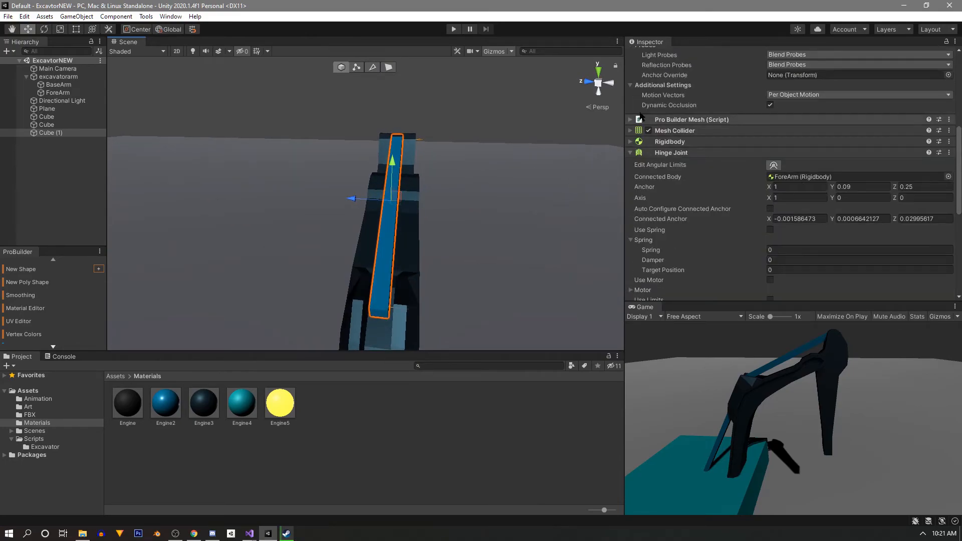
left_click(454, 29)
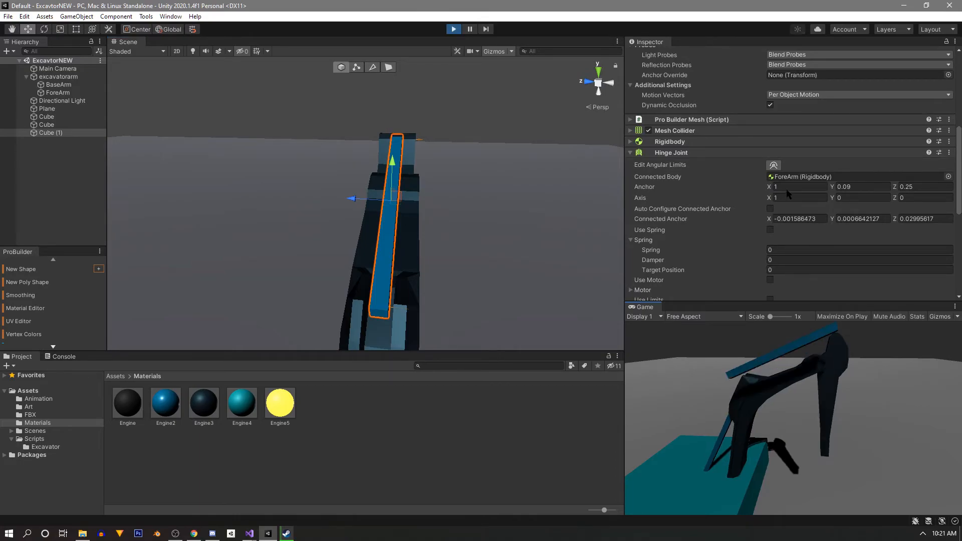
left_click(454, 29)
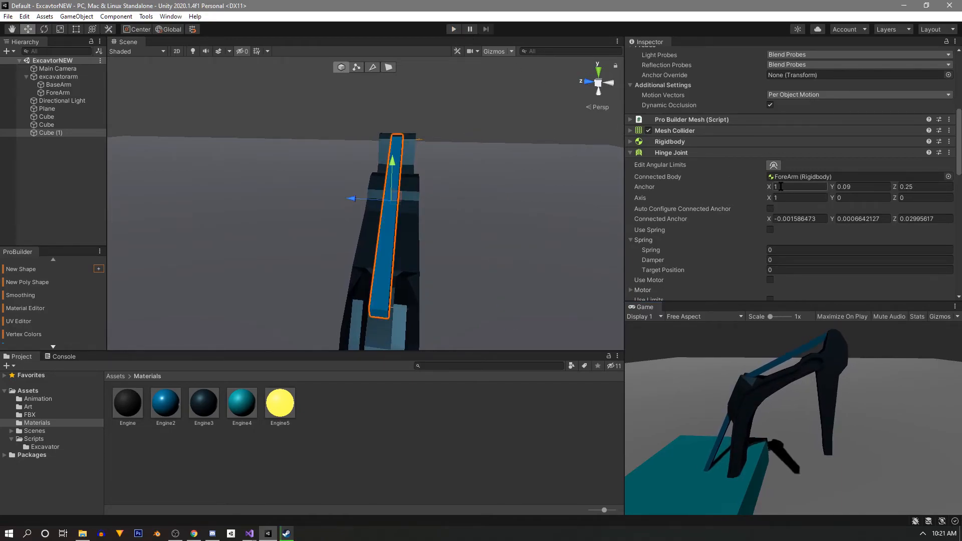
Step: Return to the HydraulicController.cs script in Visual Studio
left_click(839, 198)
left_click(249, 534)
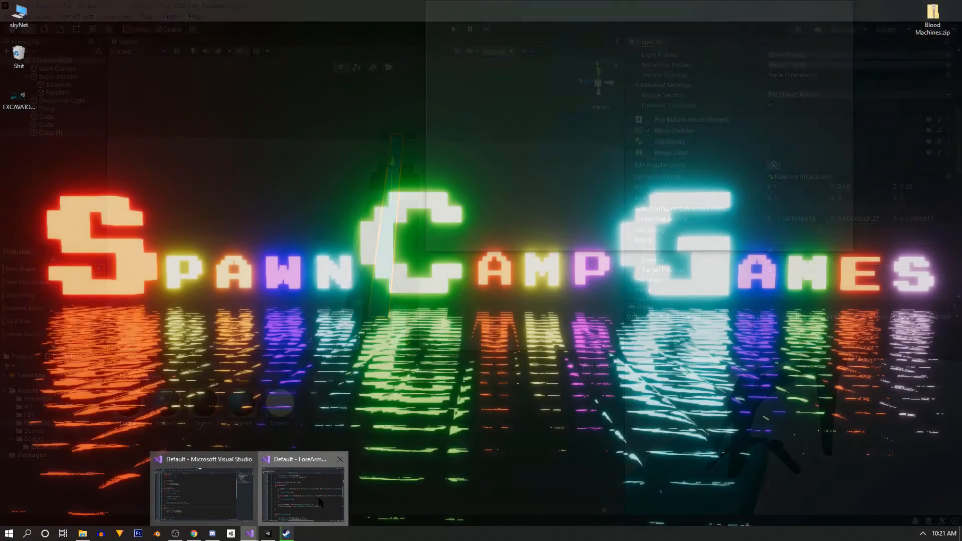
left_click(320, 502)
left_click(290, 498)
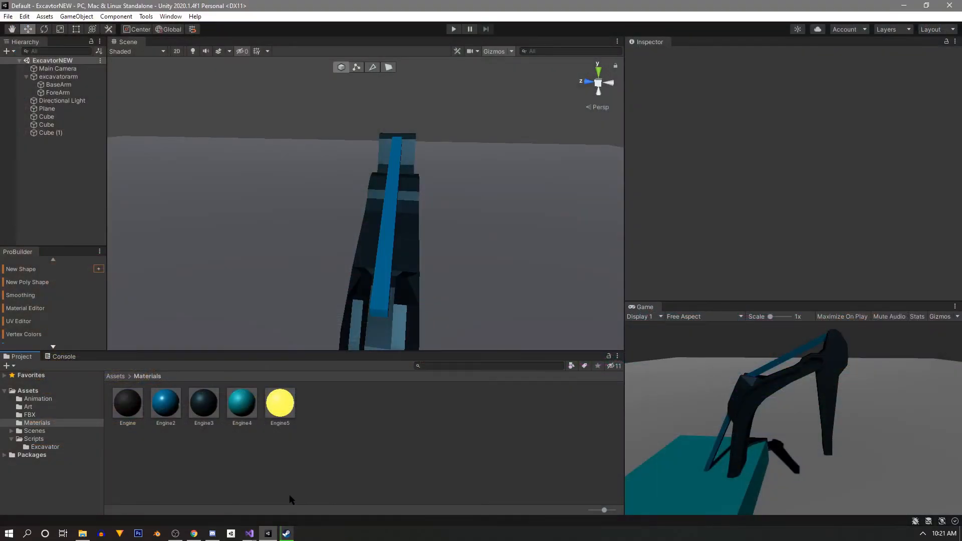
left_click(253, 533)
left_click(235, 497)
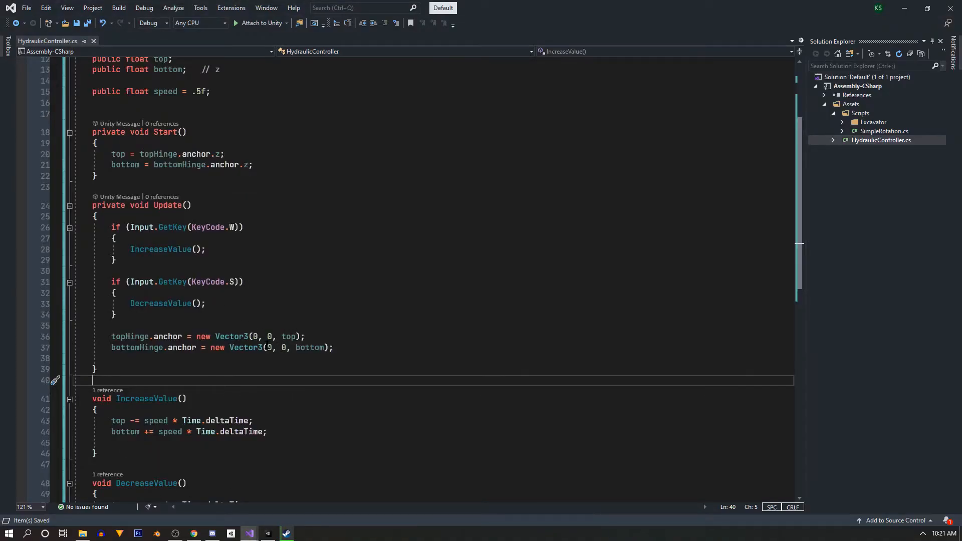
Step: Replace the X argument 0 in the topHinge.anchor Vector3 with topHinge.anchor.x
left_click(256, 338)
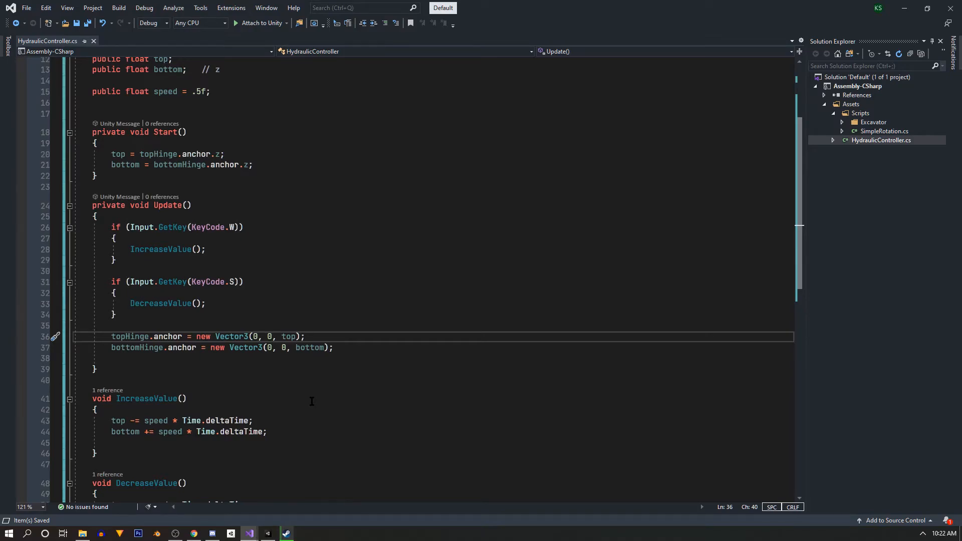
key("BackSpace")
type("top.a")
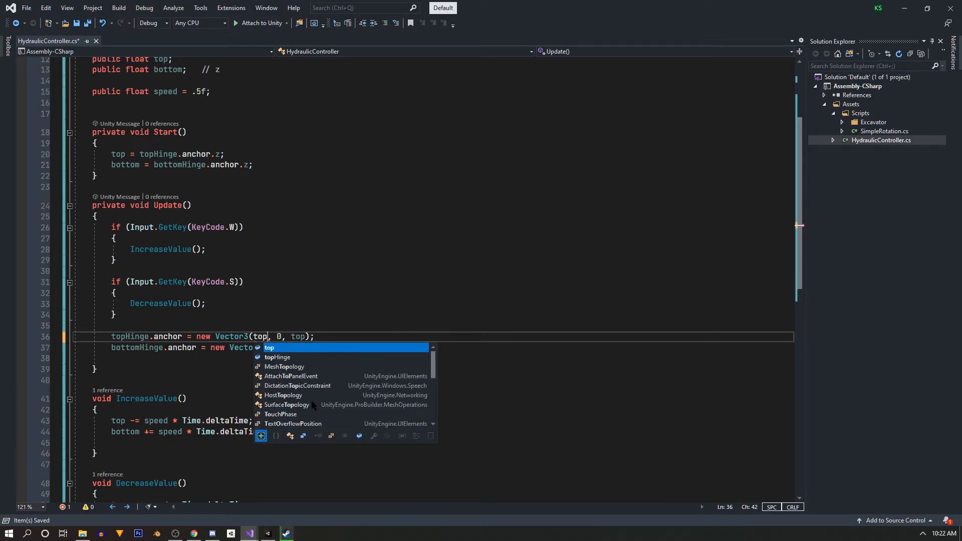
type("nchor.")
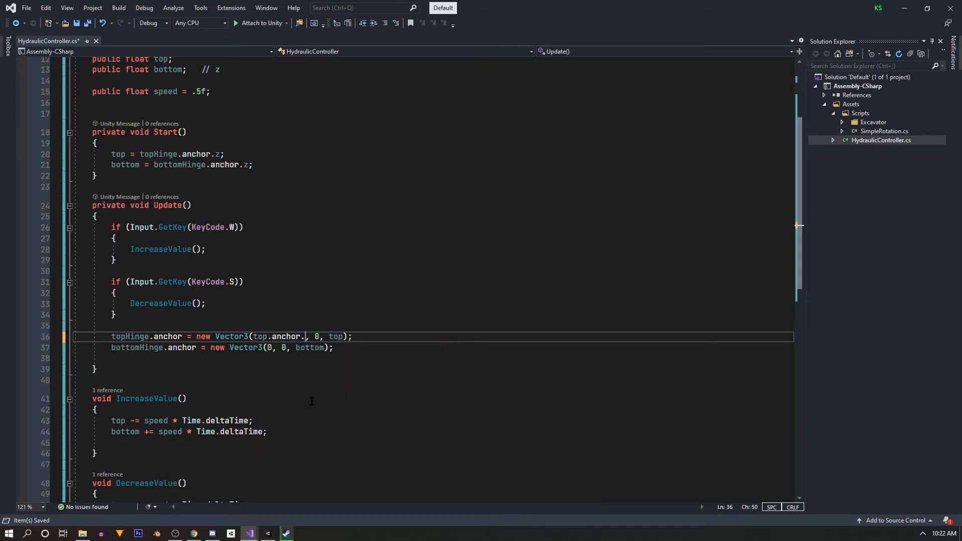
type("x")
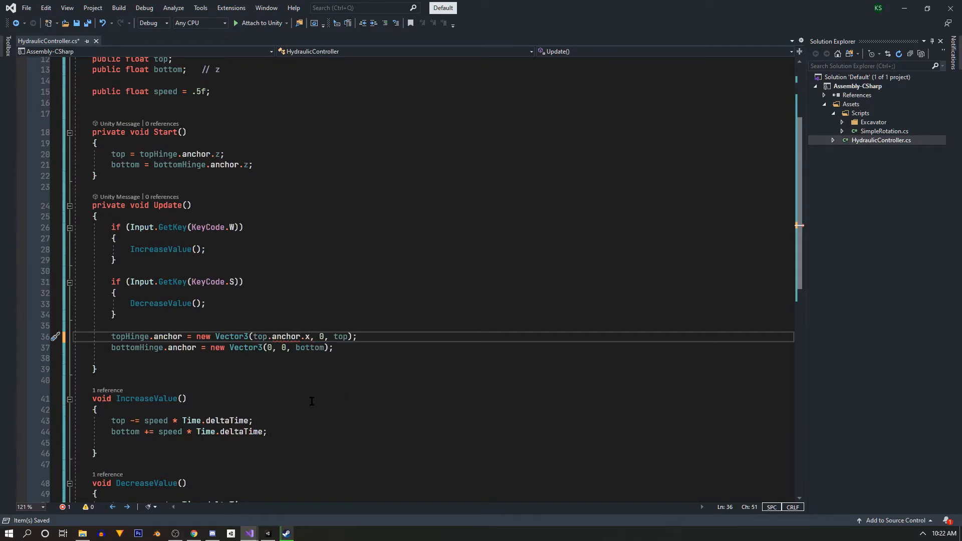
left_click(268, 336)
type("Hinge")
left_click(328, 382)
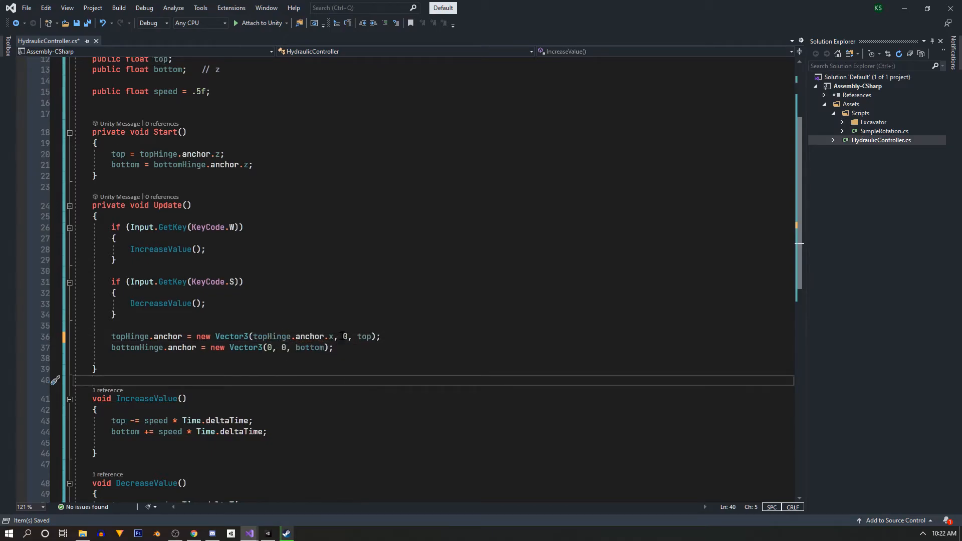
Step: Copy topHinge.anchor.x over the Y argument of the same Vector3 and change it to topHinge.anchor.y
left_click_drag(333, 336, 253, 337)
key("ctrl+c")
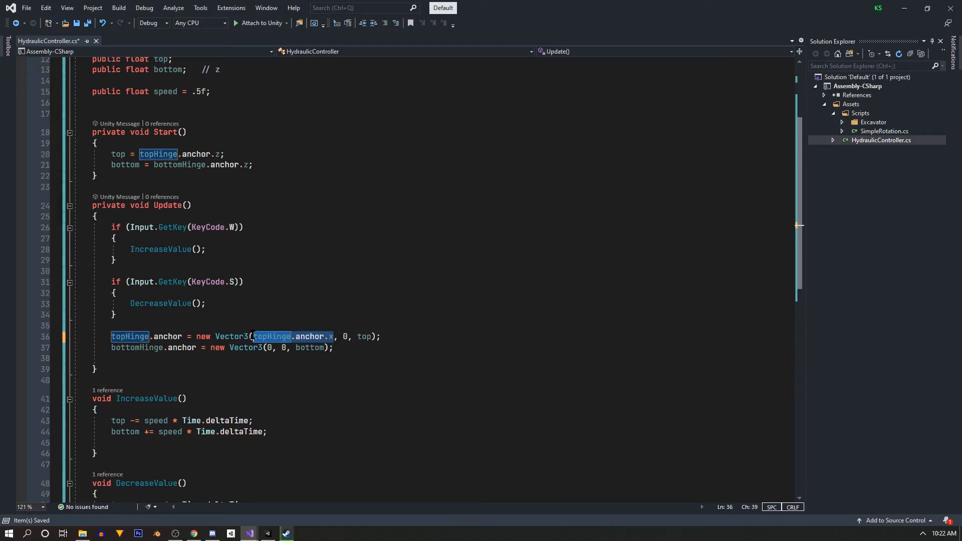
left_click(347, 336)
key("BackSpace")
key("ctrl+v")
key("BackSpace")
type("y")
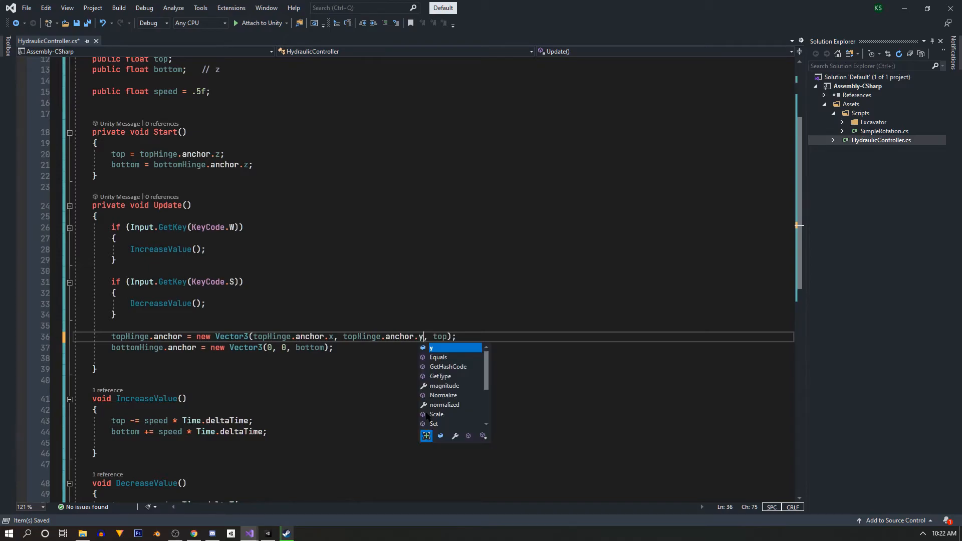
left_click(339, 397)
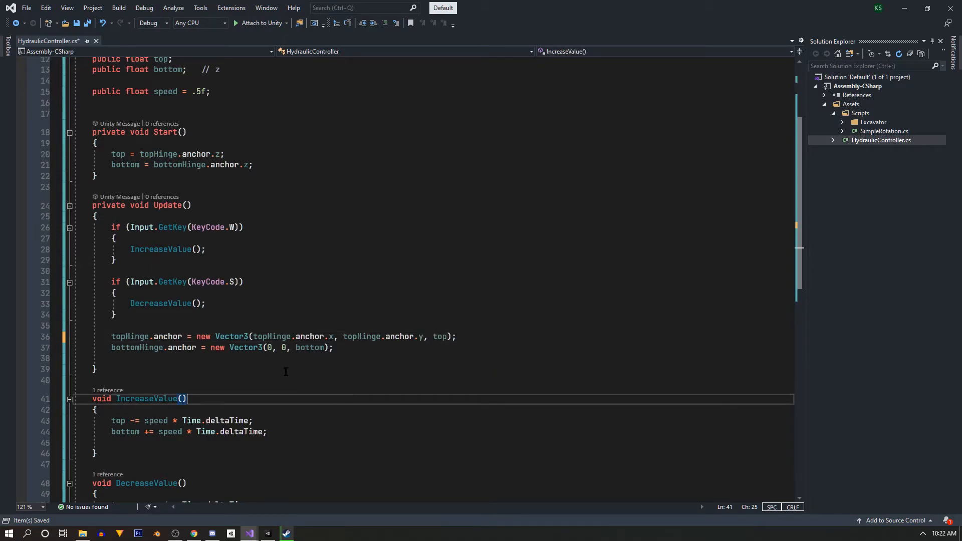
Step: Replace the X argument 0 in the bottomHinge.anchor Vector3 with bottomHinge.anchor.x
left_click(271, 348)
key("BackSpace")
type("bott")
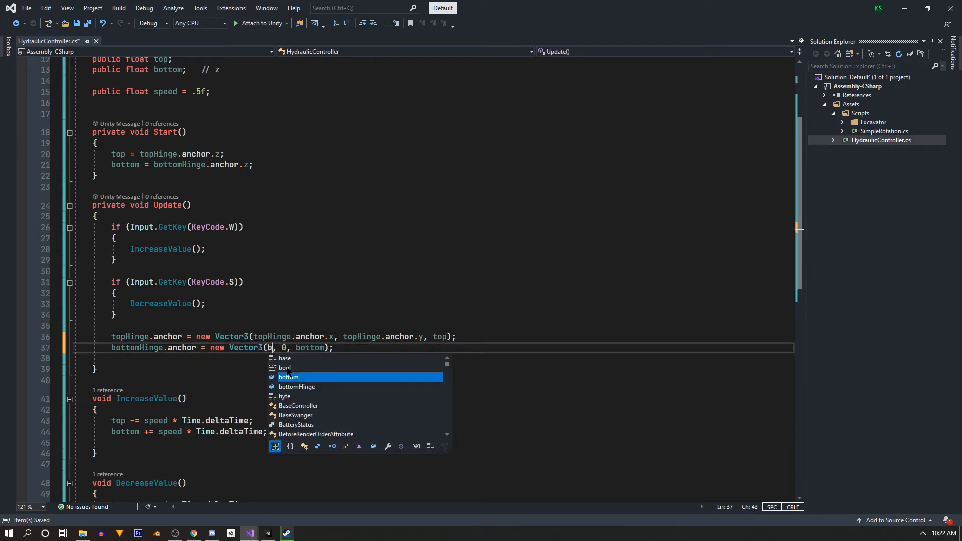
type("omHinge.anc")
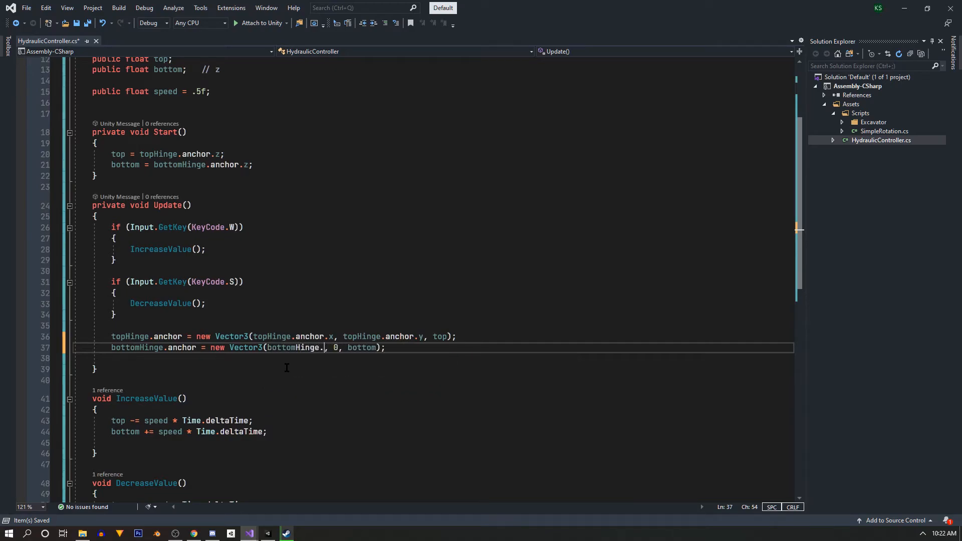
type("hor.x")
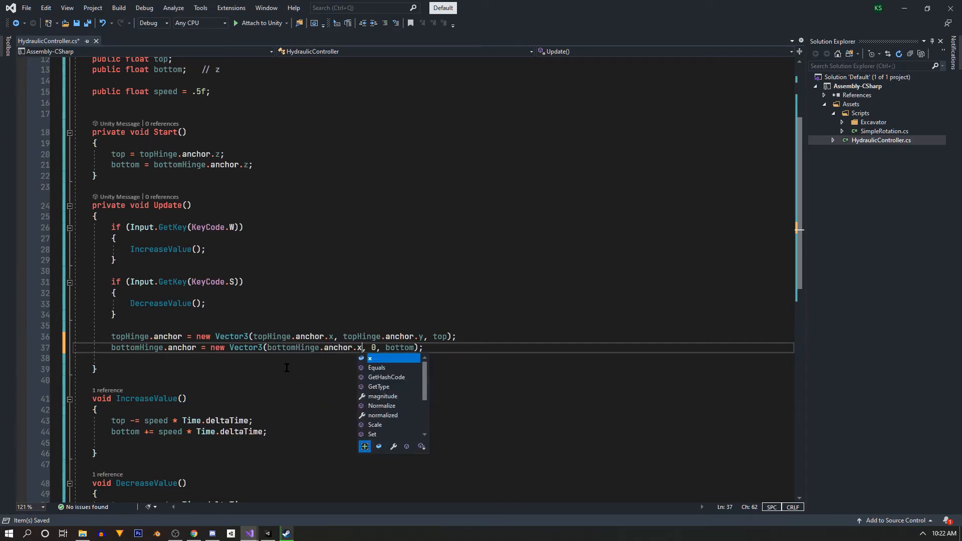
Step: Replace the Y argument in the bottomHinge.anchor Vector3 with bottomHinge.anchor.y and save the script
left_click(376, 346)
type("bottom")
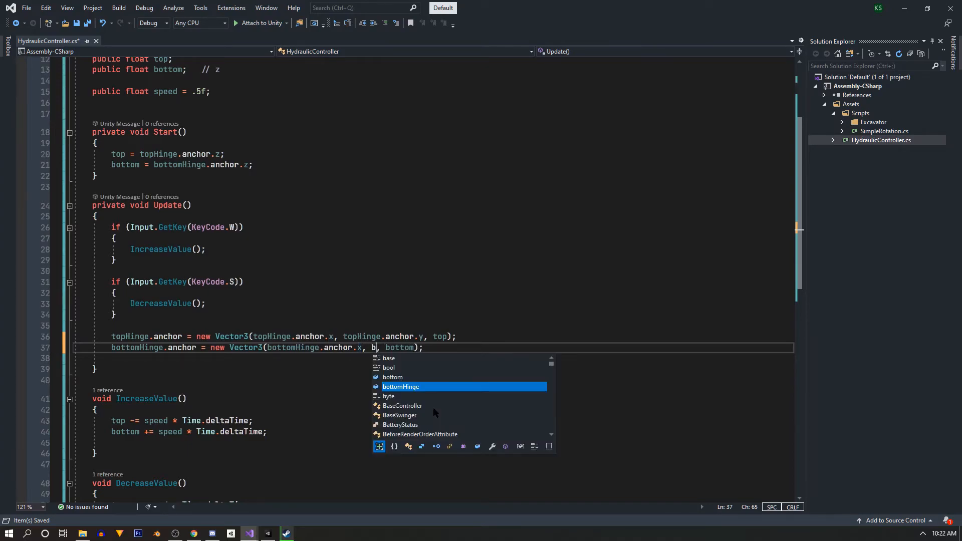
type("Hinge.an")
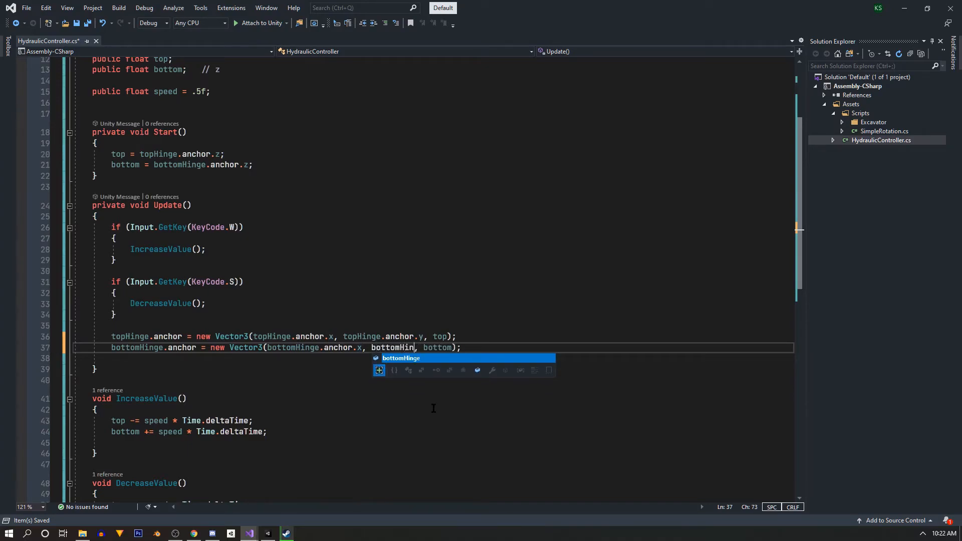
type("chor.y")
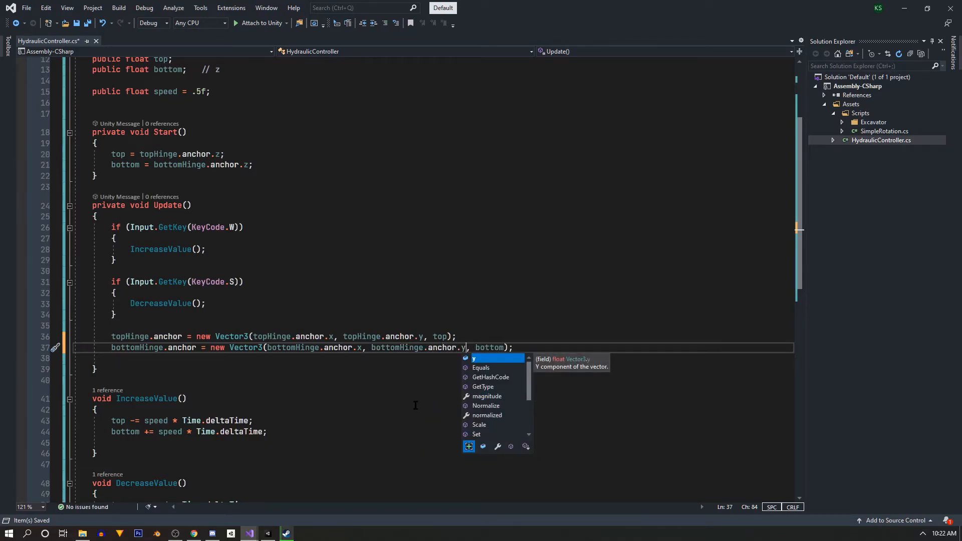
key("ctrl+s")
left_click(444, 404)
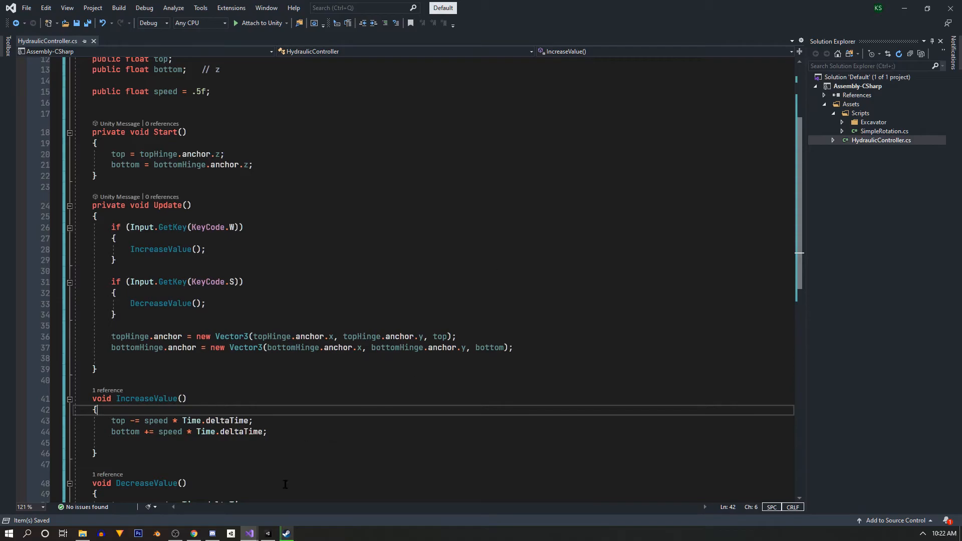
Step: Switch to Unity, test the arm in play mode, inspect both hinge anchors of Cube (1), and stop playback
left_click(268, 533)
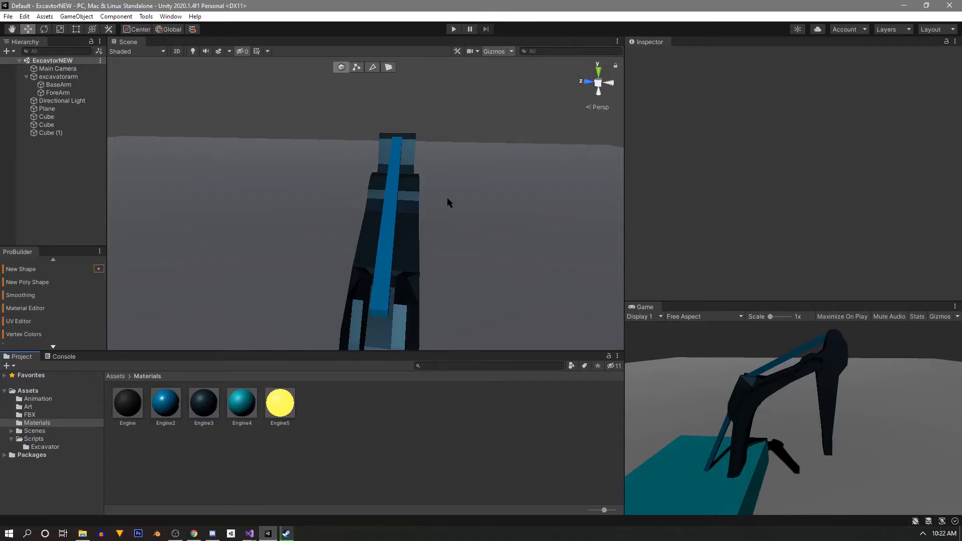
left_click_drag(444, 262, 412, 238, "alt")
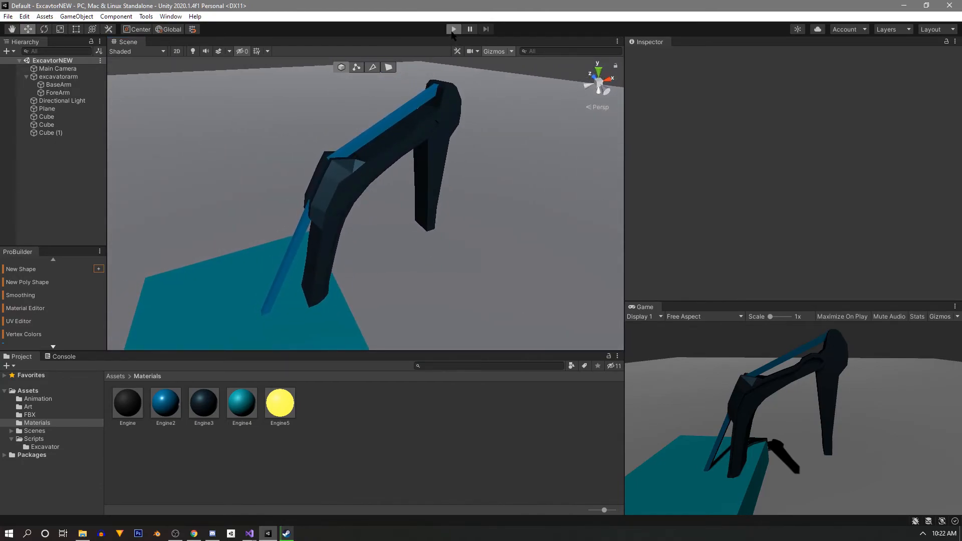
key("ctrl+p")
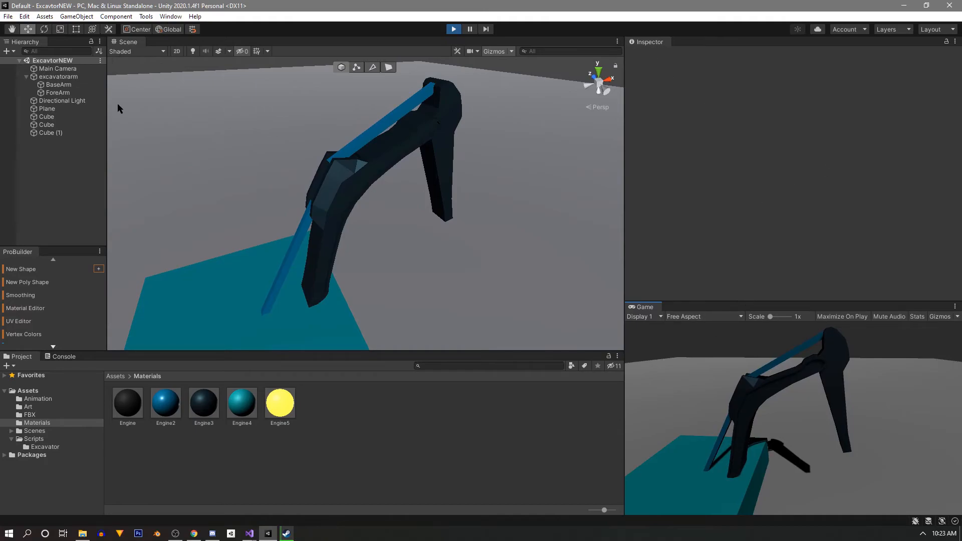
left_click(373, 132)
scroll(783, 166, "down", 10)
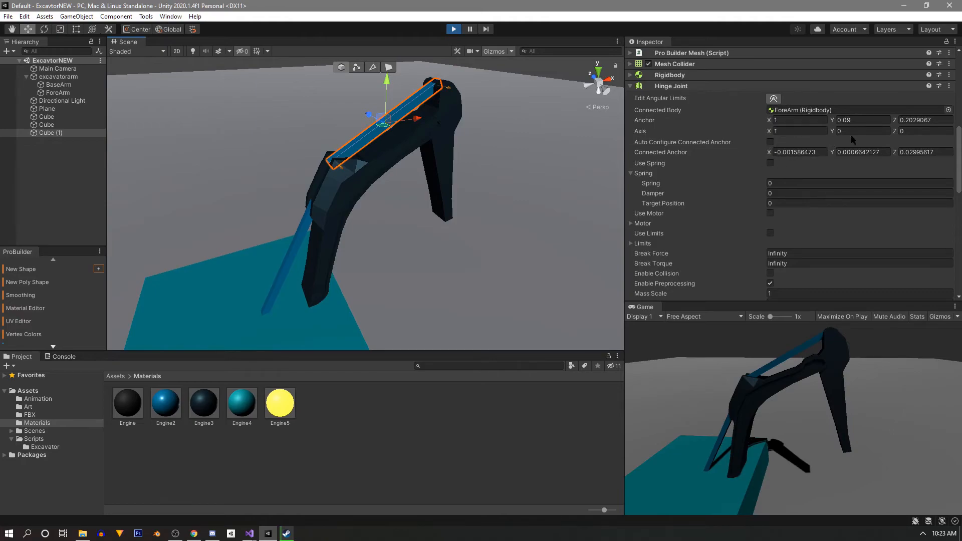
scroll(897, 164, "down", 3)
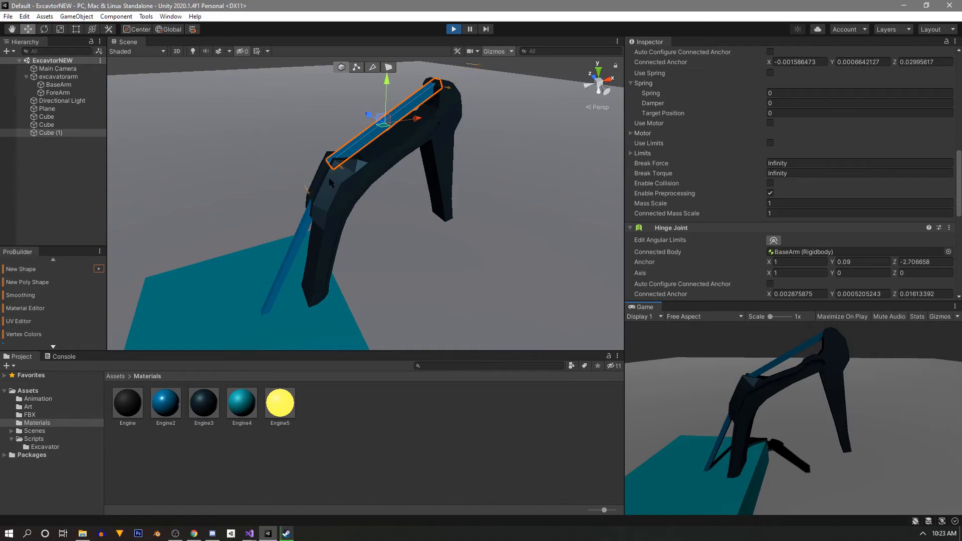
left_click(454, 30)
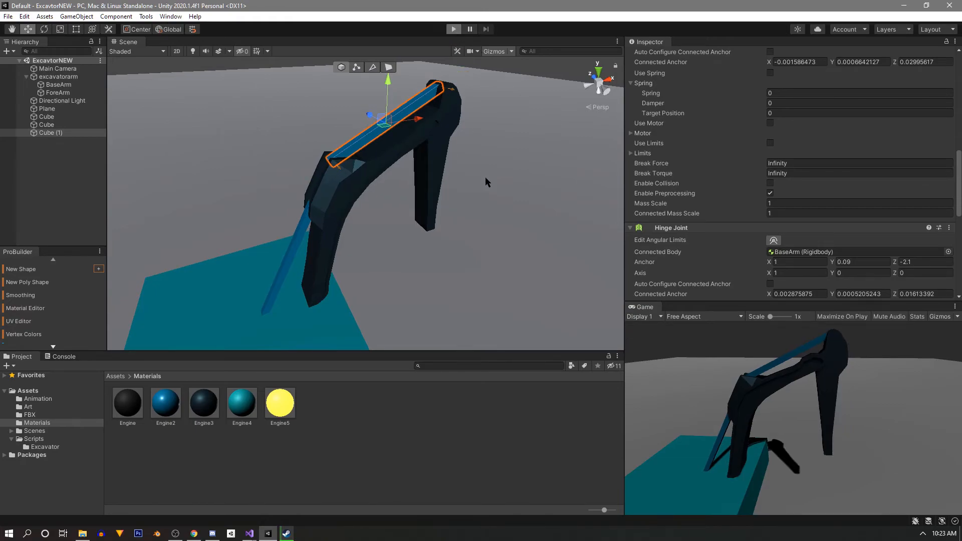
Step: Extend the arm in play mode to read its hinge anchors, and switch to Visual Studio as a smaller window beside the Inspector
key("ctrl+p")
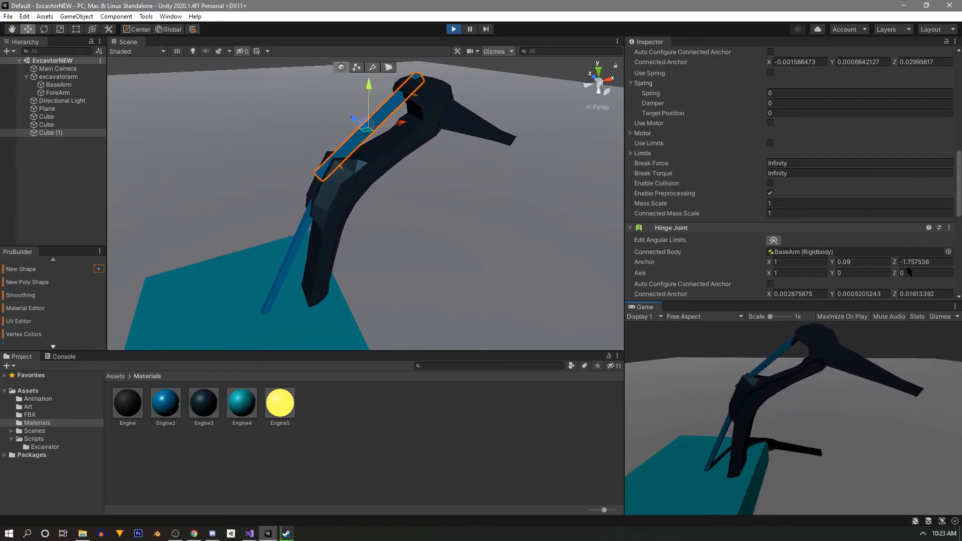
scroll(913, 148, "up", 3)
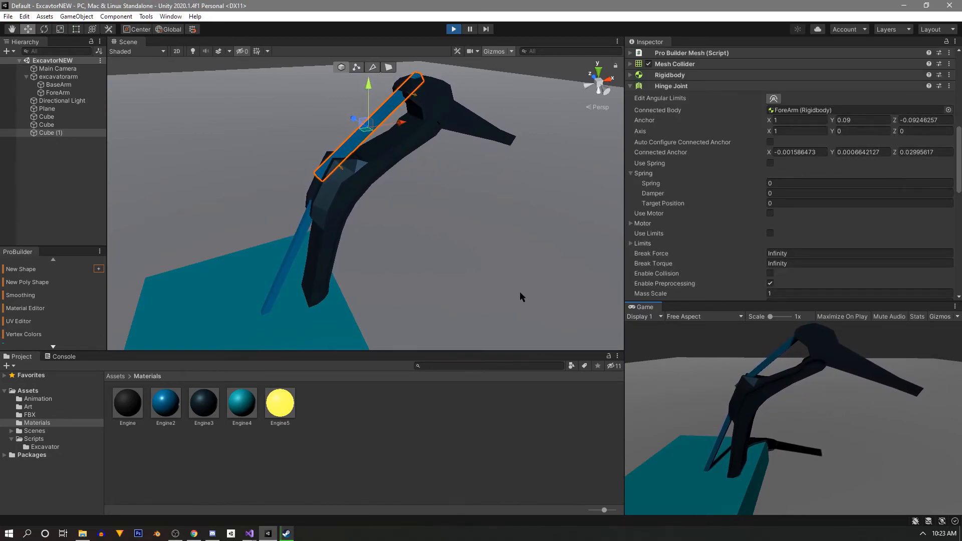
left_click(249, 533)
left_click(203, 501)
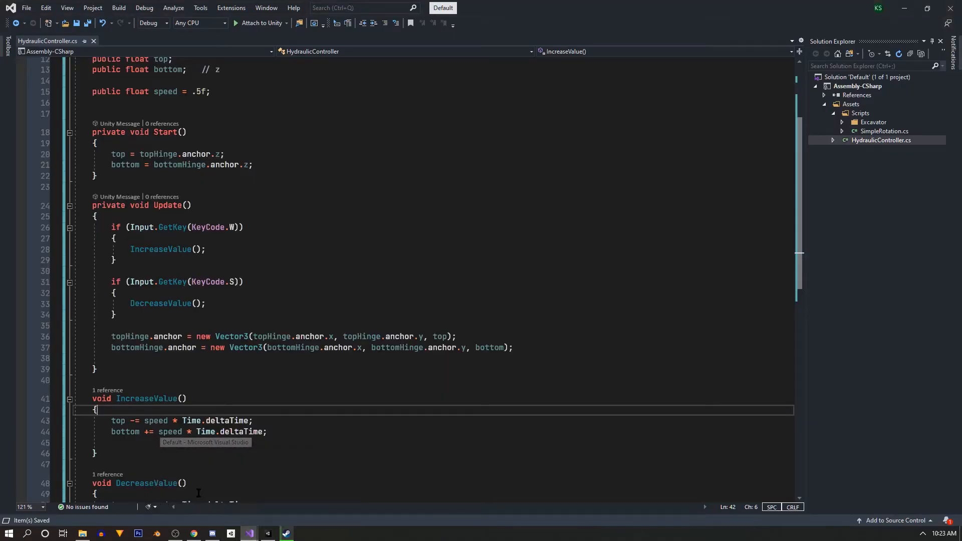
left_click_drag(916, 17, 521, 76)
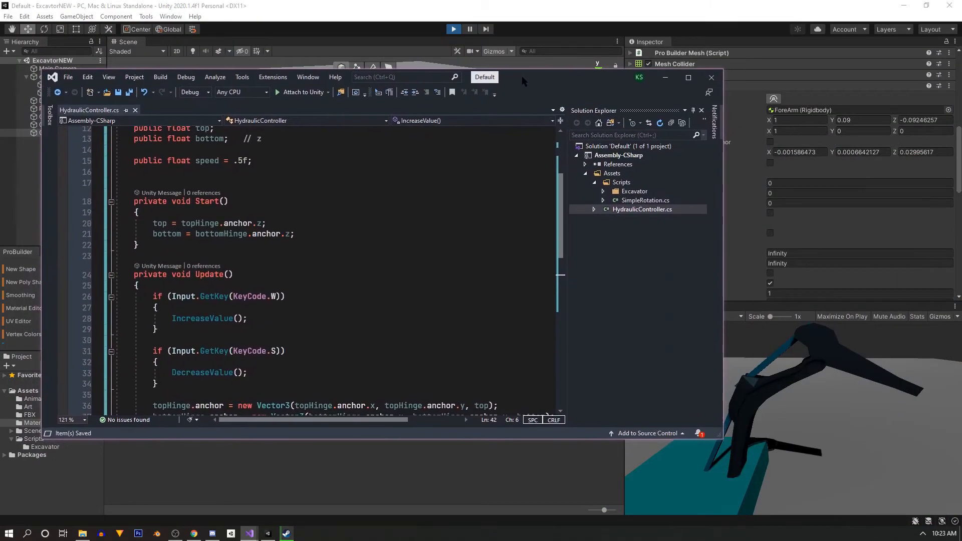
Step: Declare the public floats topMax and topMin below the two HingeJoint fields in HydraulicController.cs
scroll(304, 208, "up", 2)
scroll(347, 167, "up", 1)
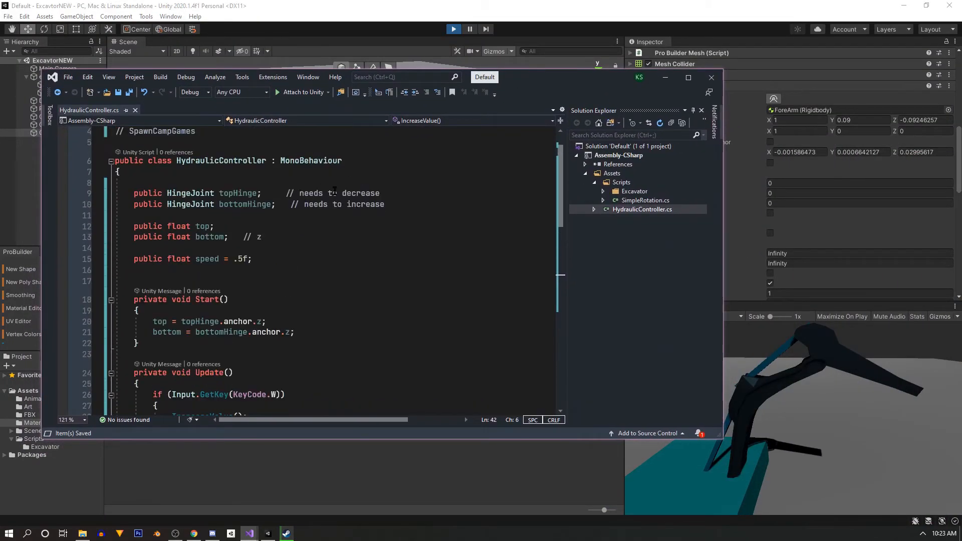
left_click(254, 216)
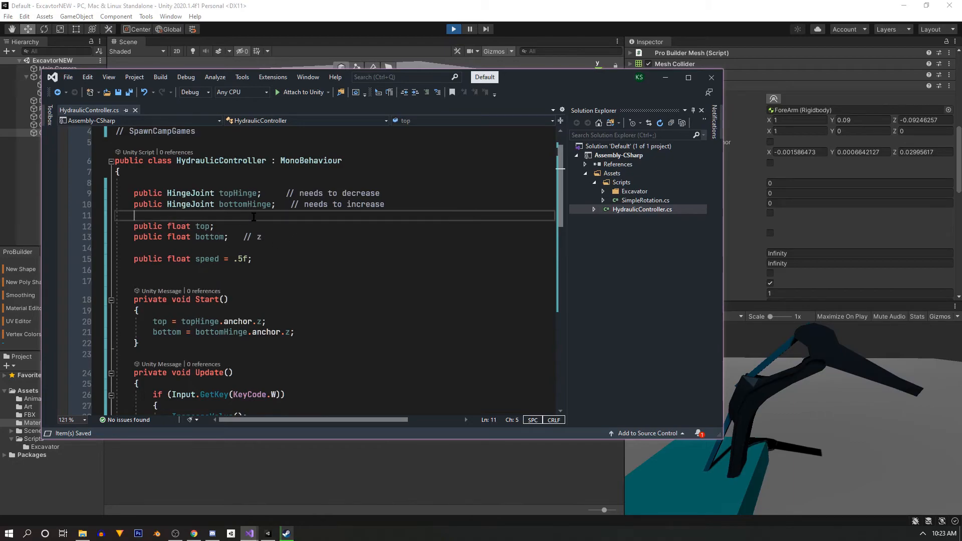
key("Return")
key("Return")
key("Return")
key("Up")
key("Up")
type("public float")
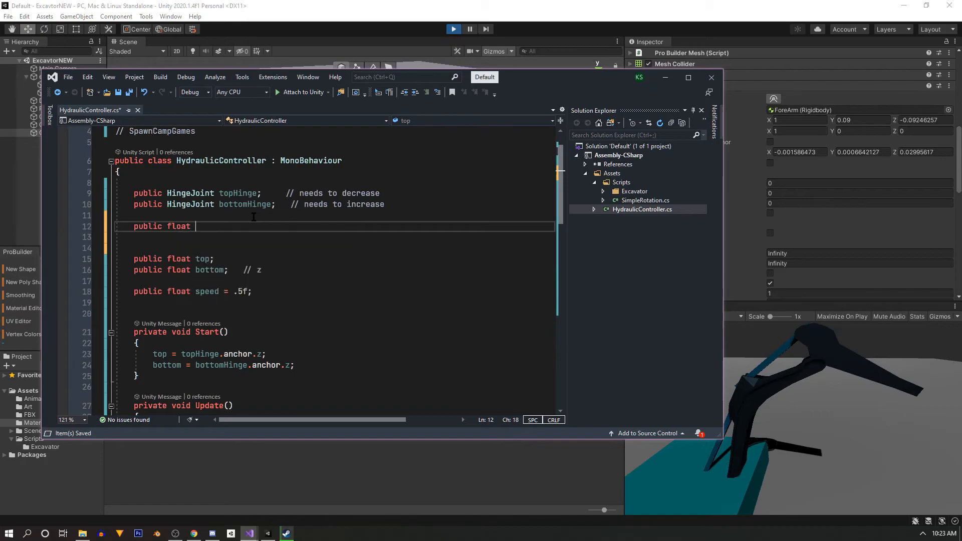
key("BackSpace")
key("BackSpace")
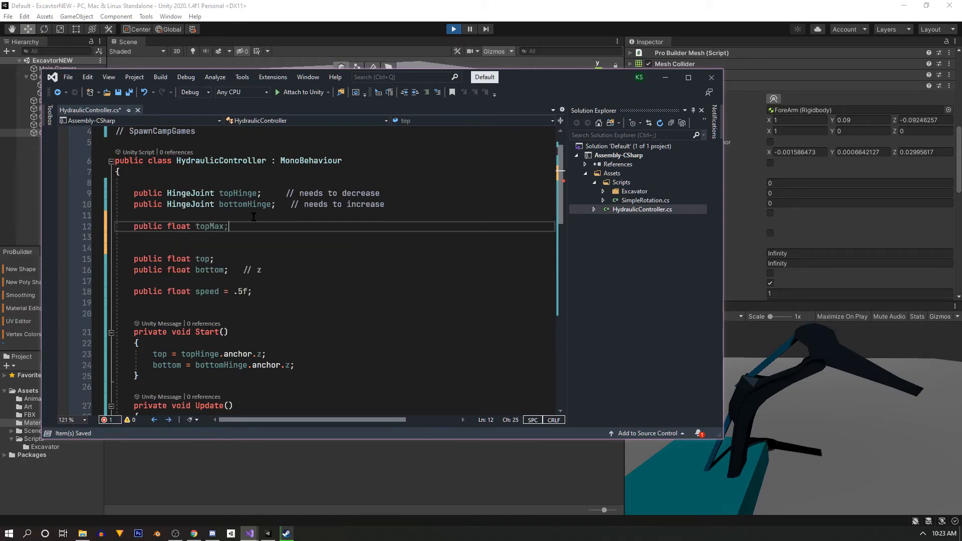
key("Return")
type("public float topMin;")
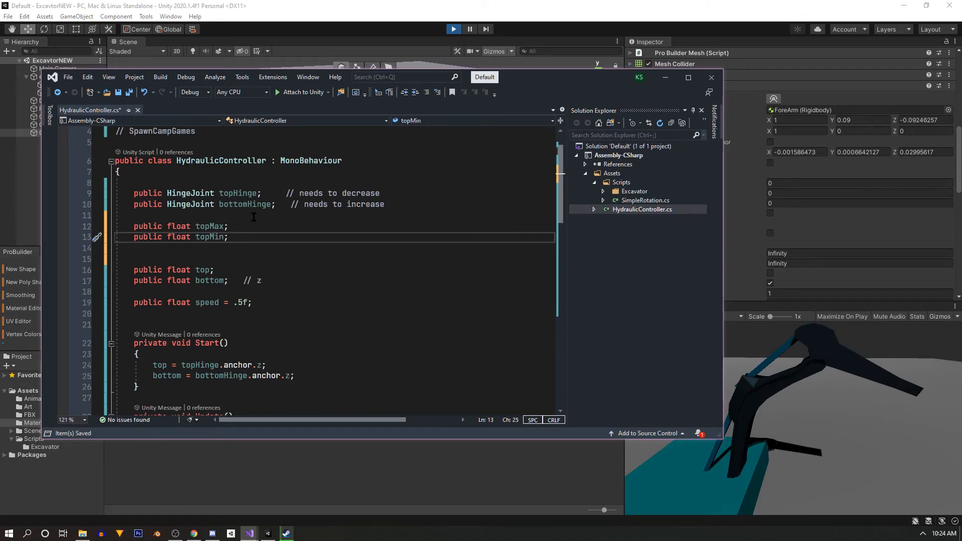
Step: Declare the public floats bottomMax and bottomMin in a separate group below topMin
key("Return")
key("Return")
type("public float bottom")
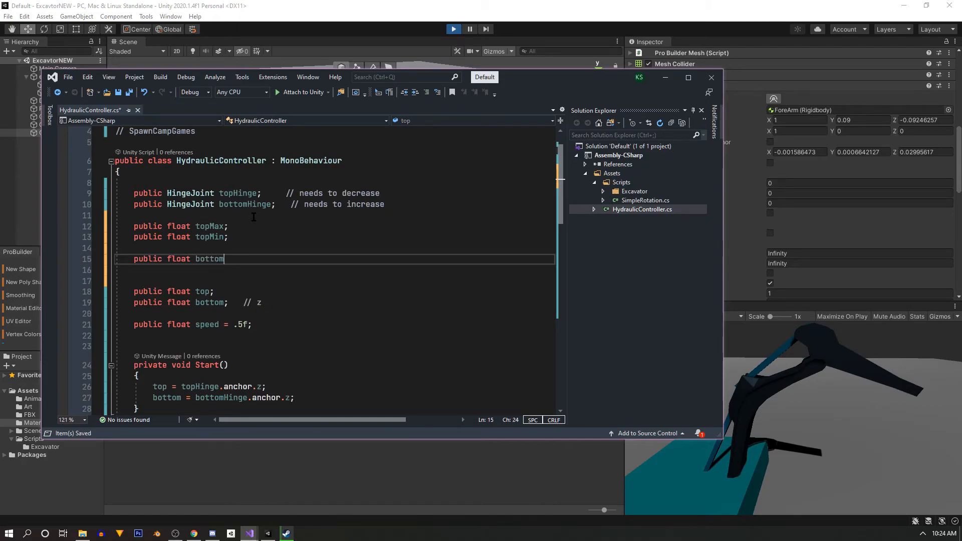
type("Max;")
key("Return")
type("p")
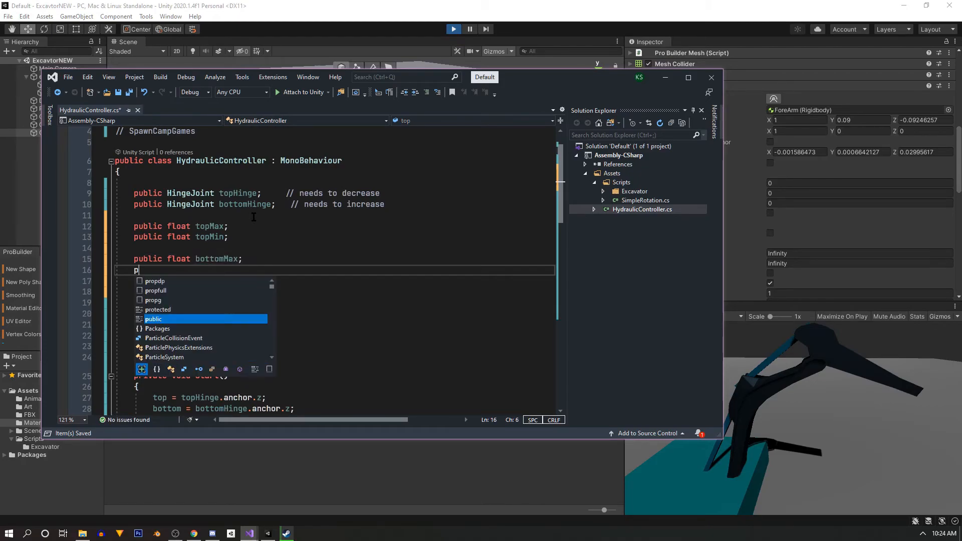
type("ublic float ")
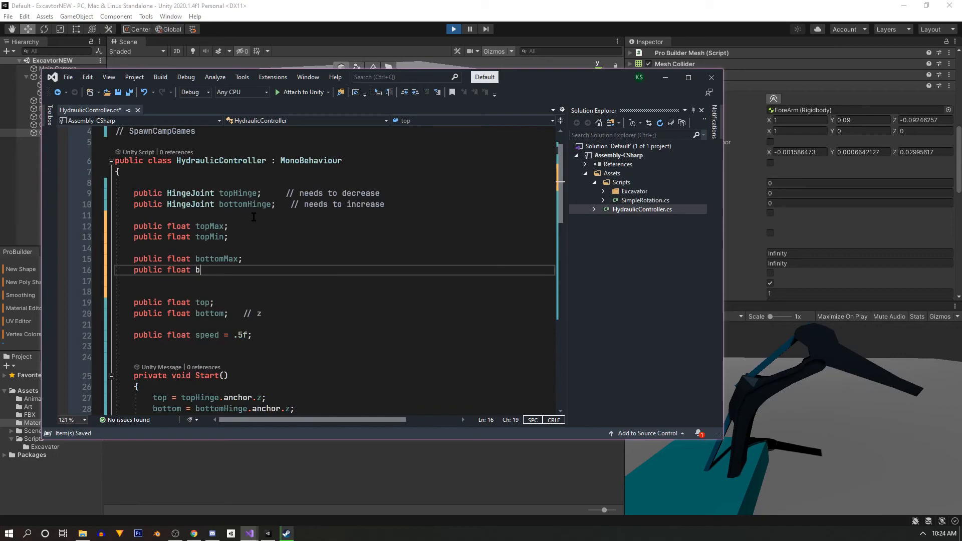
type("bottomMin;")
left_click(297, 284)
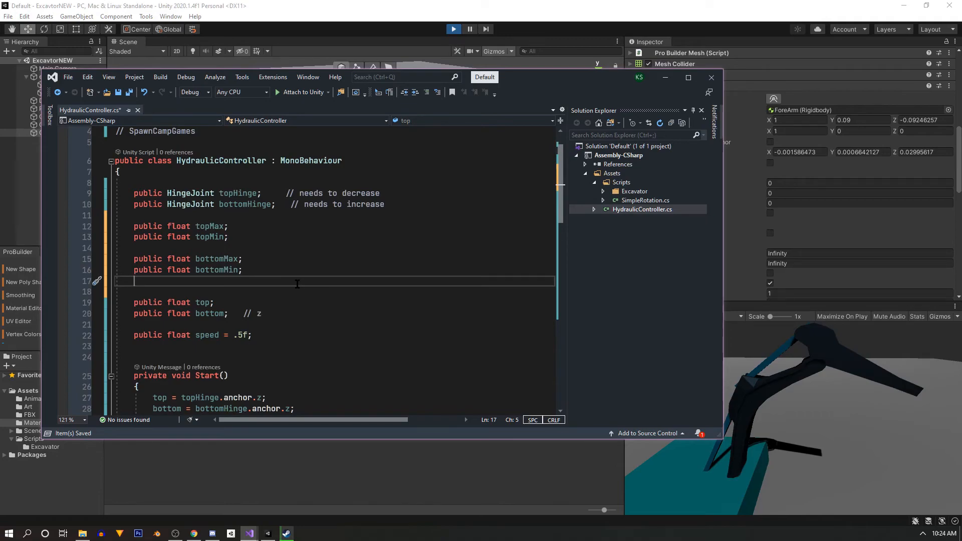
Step: Initialize topMax to -0.092f from the ForeArm hinge's anchor Z value
left_click(224, 226)
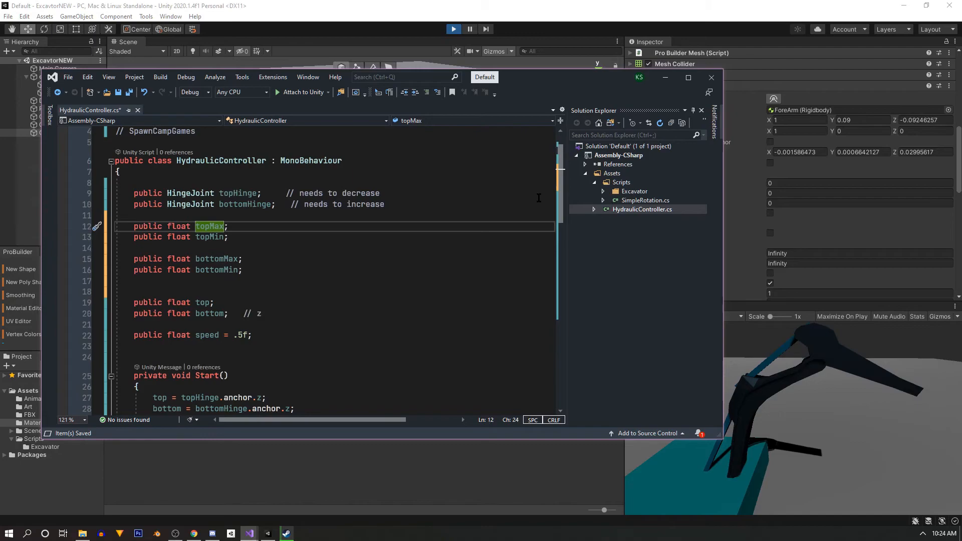
type("= -0")
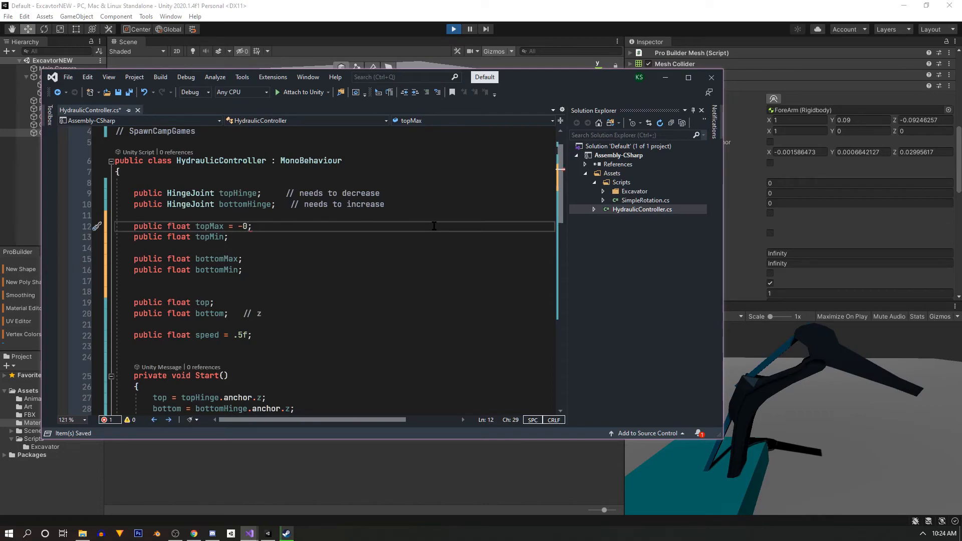
type(".")
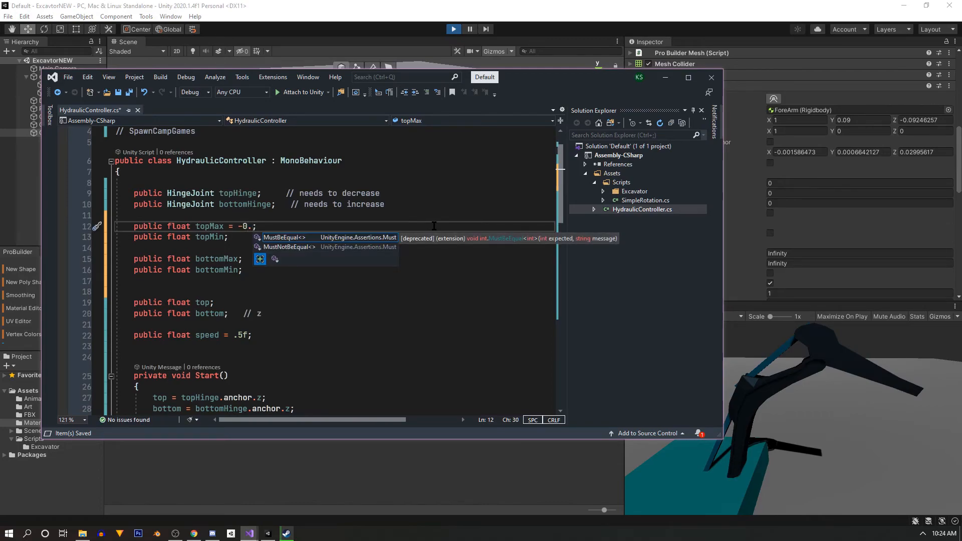
type("092")
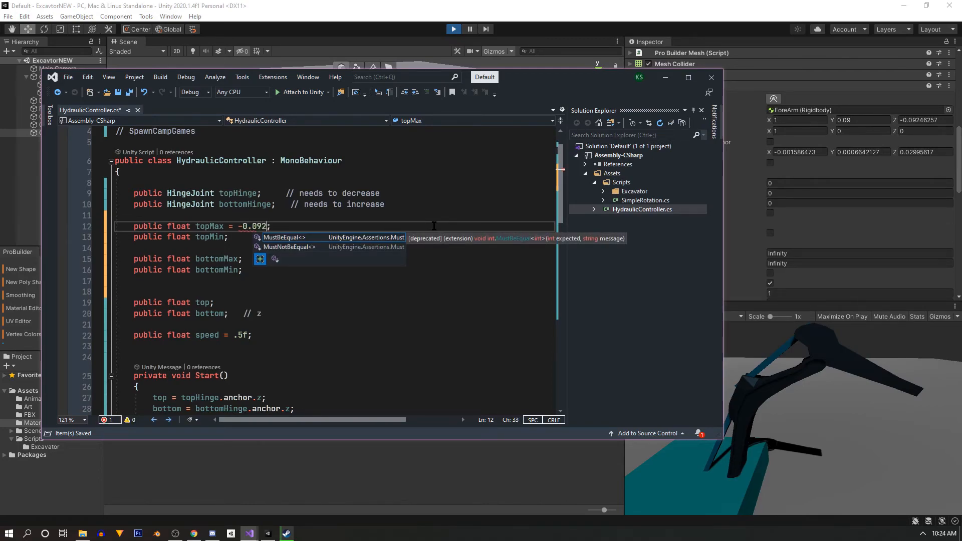
type("f")
Step: Begin an assignment on bottomMax and look up the BaseArm hinge's anchor Z in the Unity Inspector
left_click(212, 270)
left_click(240, 258)
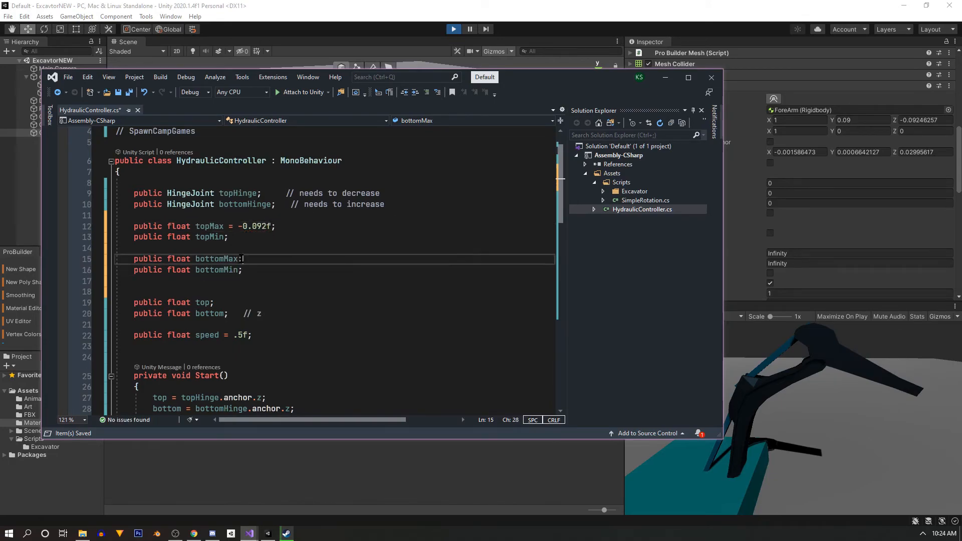
type("=")
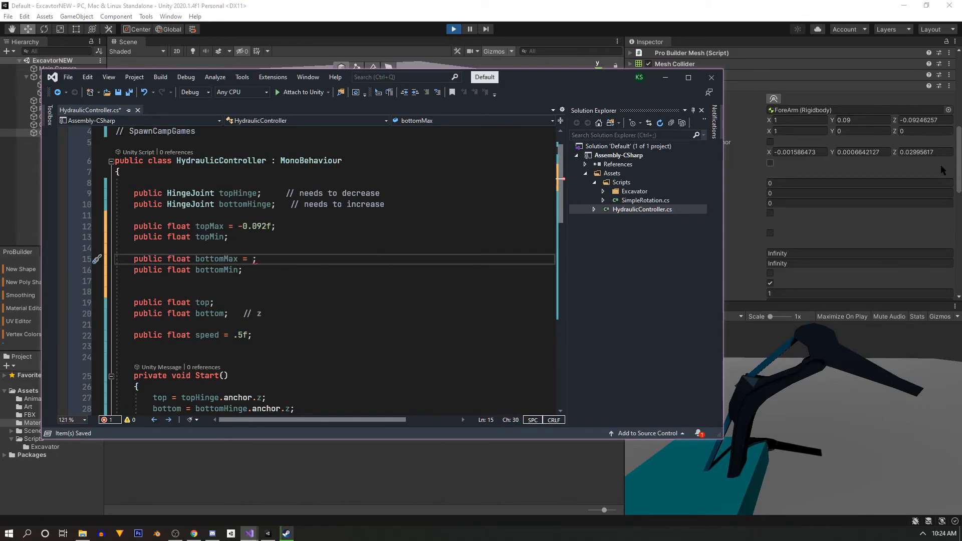
left_click_drag(958, 173, 959, 218)
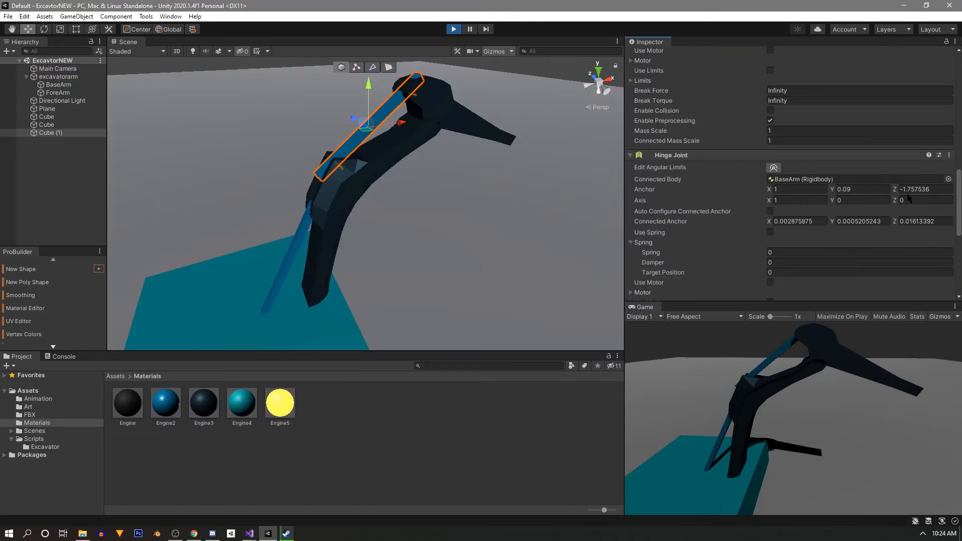
mouse_move(249, 533)
left_click(237, 485)
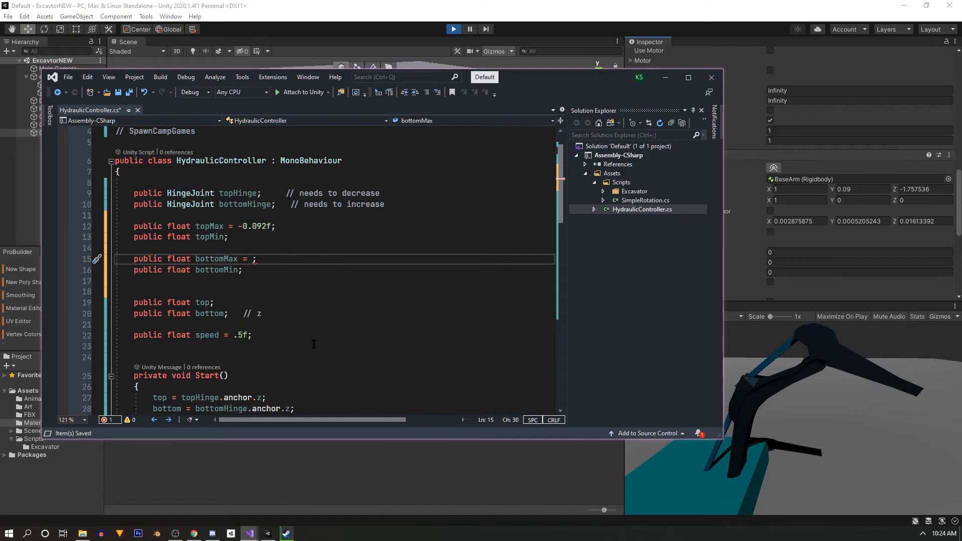
Step: Initialize bottomMax to -1.757f
type("0")
type("1,3")
type(".5")
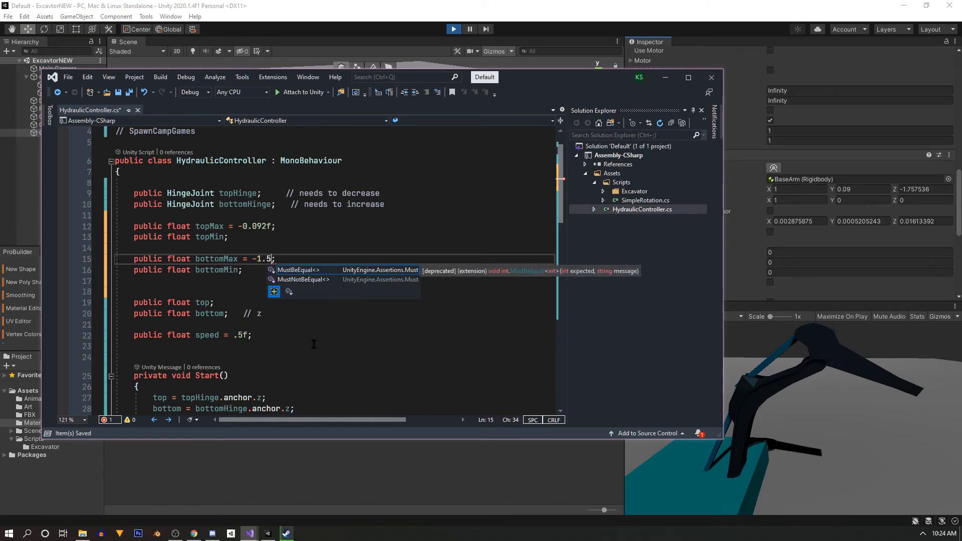
key("BackSpace")
key("BackSpace")
type("6")
type("8")
type("f")
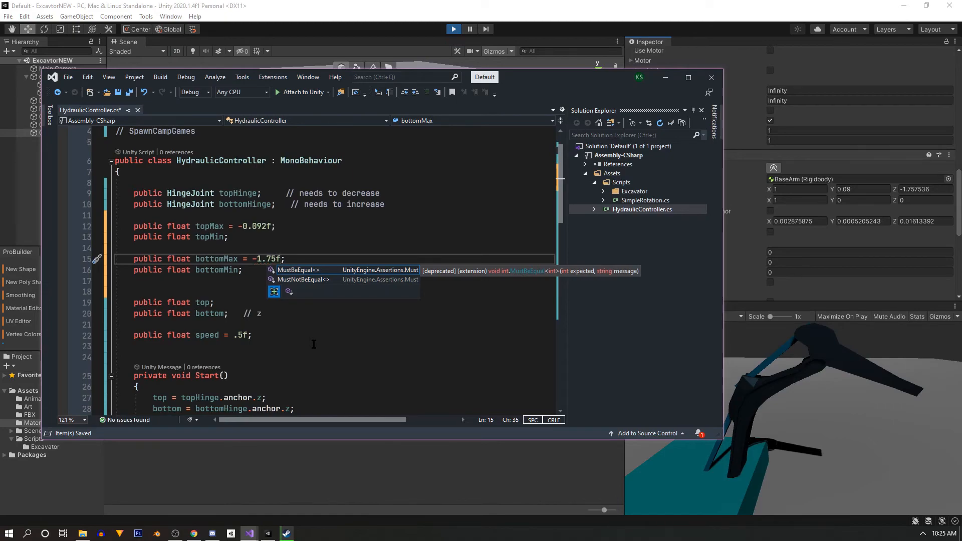
type("7")
left_click(225, 281)
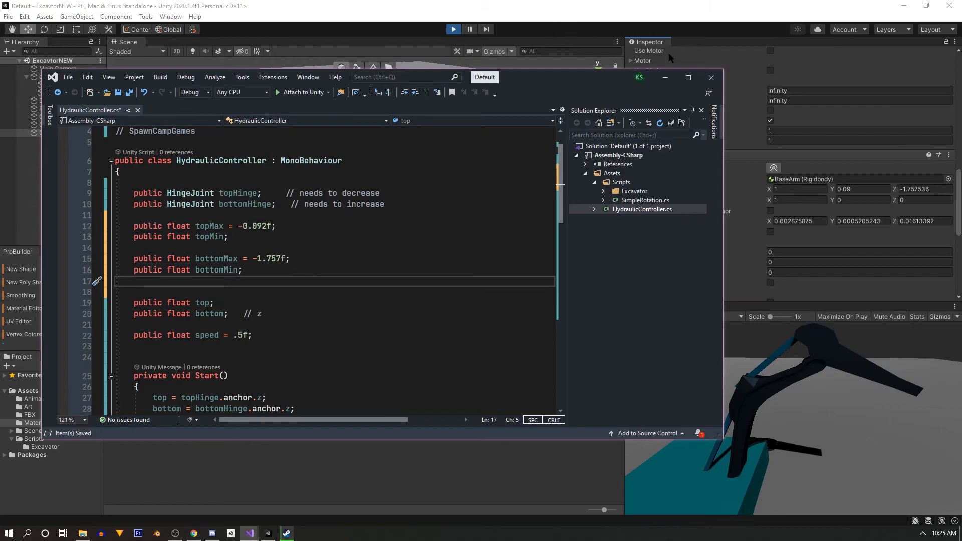
Step: Return to Unity, restart play mode to test retracting the arm, and stop playback
left_click(661, 15)
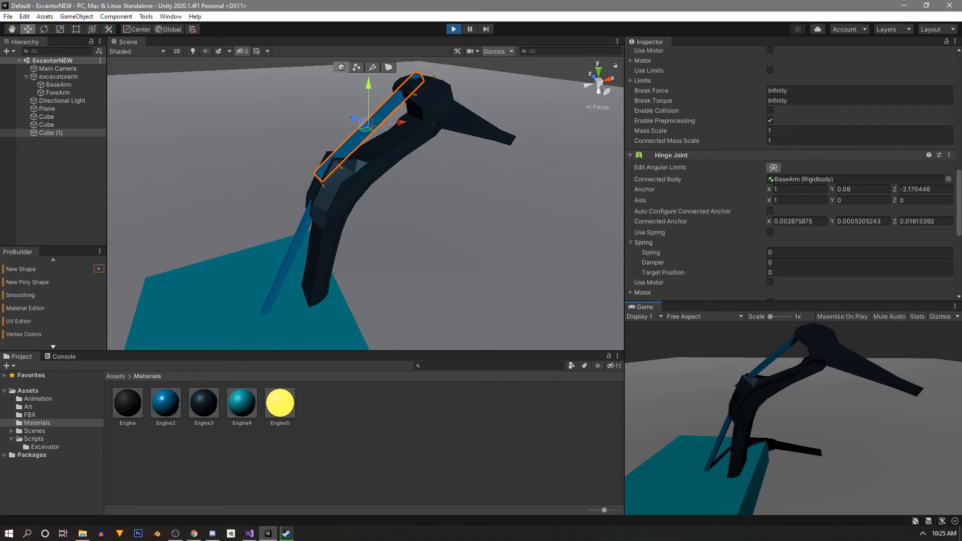
scroll(484, 229, "down", 2)
left_click(484, 230)
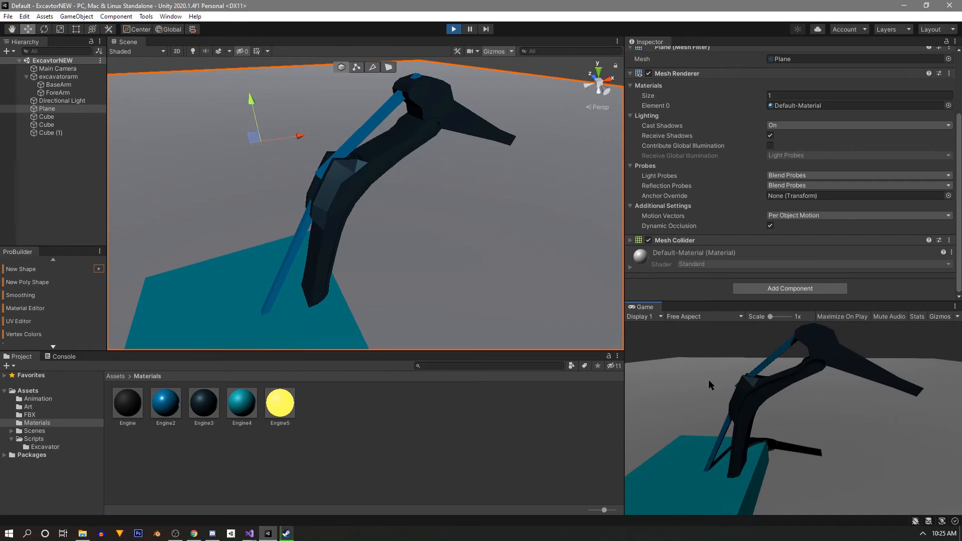
left_click(454, 29)
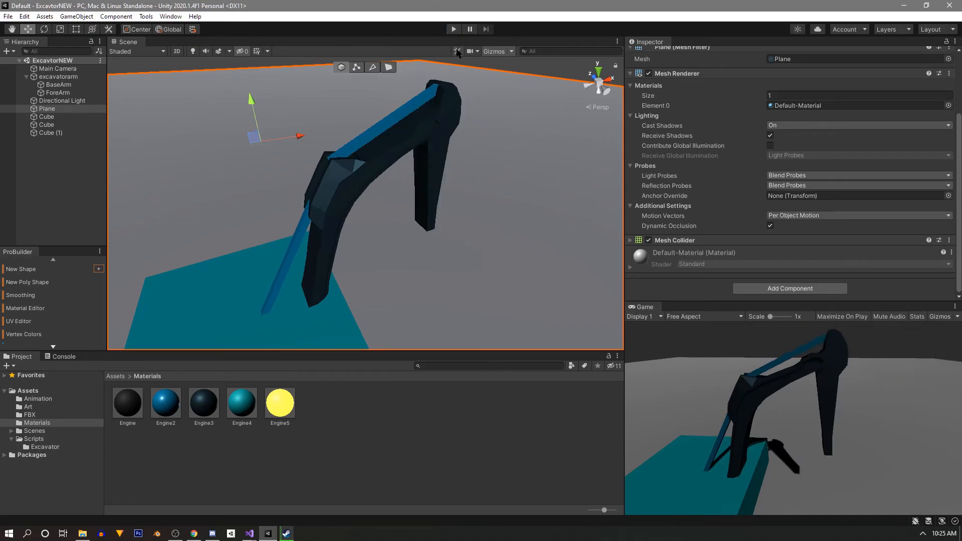
left_click(454, 29)
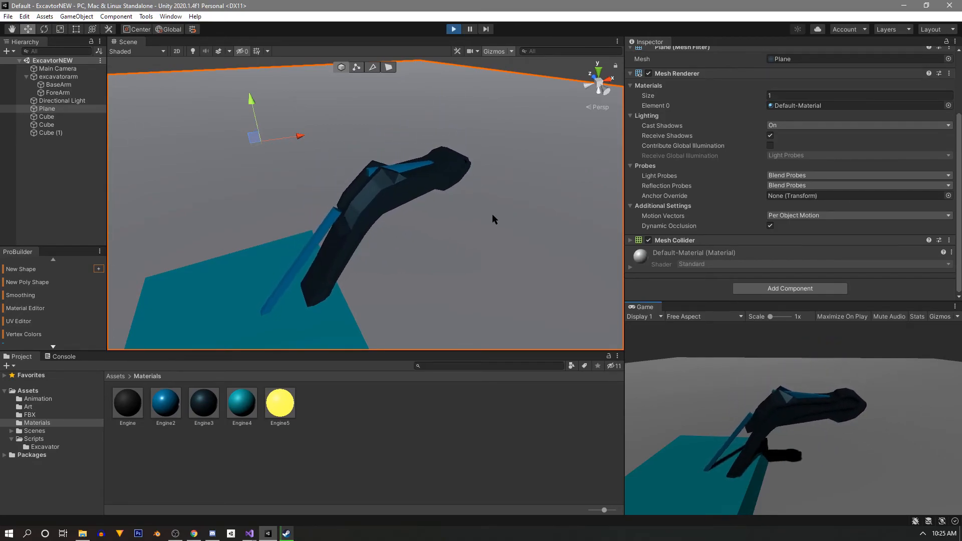
left_click(458, 30)
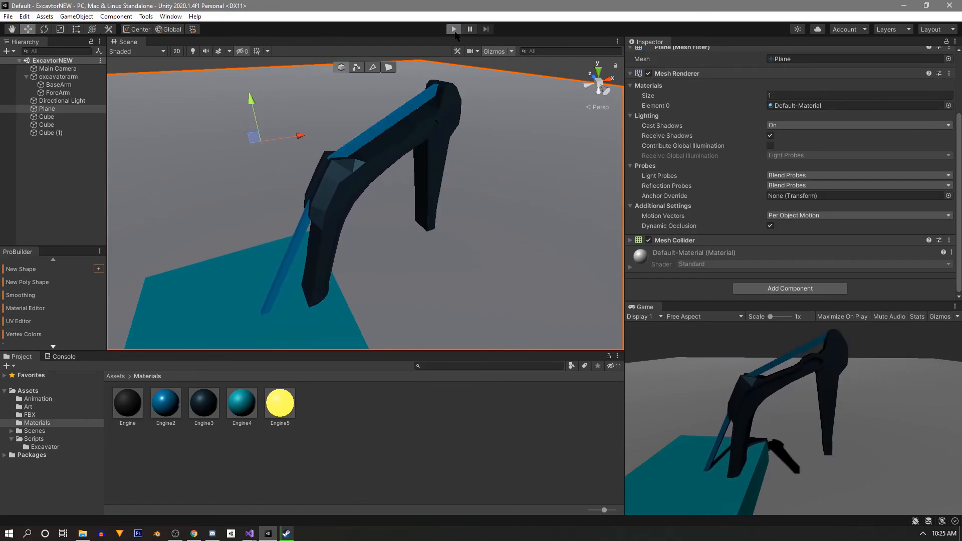
Step: Retract the arm in play mode, pause it, and inspect the anchor Z of both hinge joints on Cube (1)
key("ctrl+p")
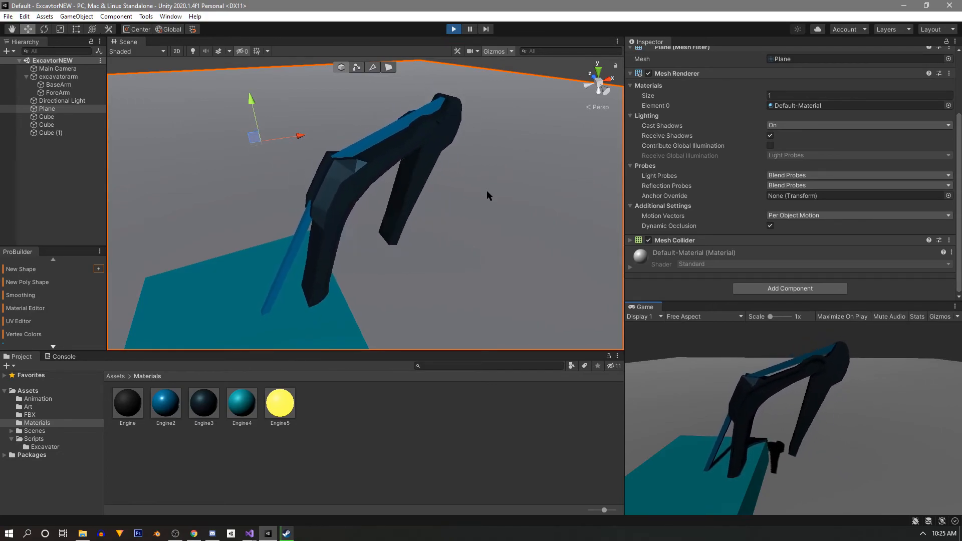
left_click(470, 29)
scroll(841, 202, "up", 4)
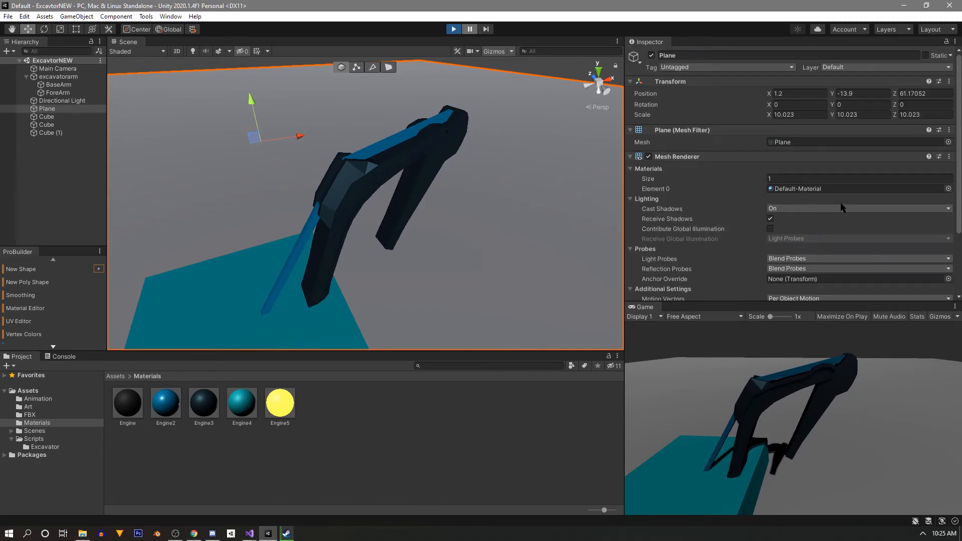
scroll(873, 178, "down", 4)
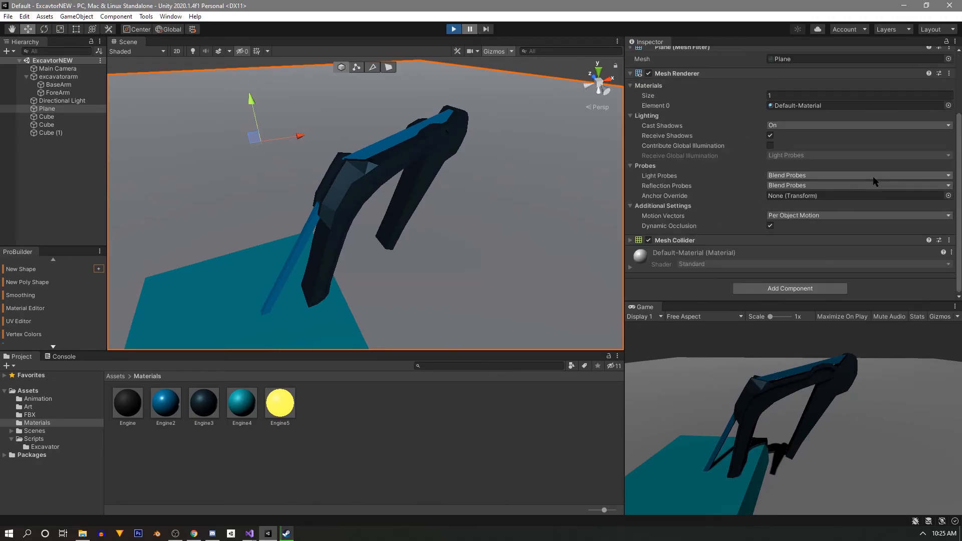
scroll(709, 215, "up", 4)
scroll(712, 195, "down", 4)
left_click(51, 132)
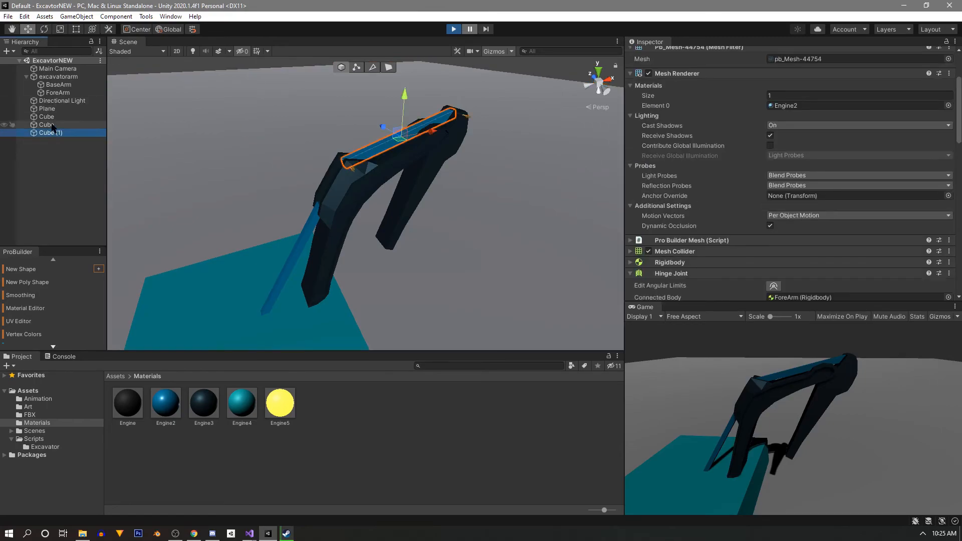
scroll(834, 191, "down", 9)
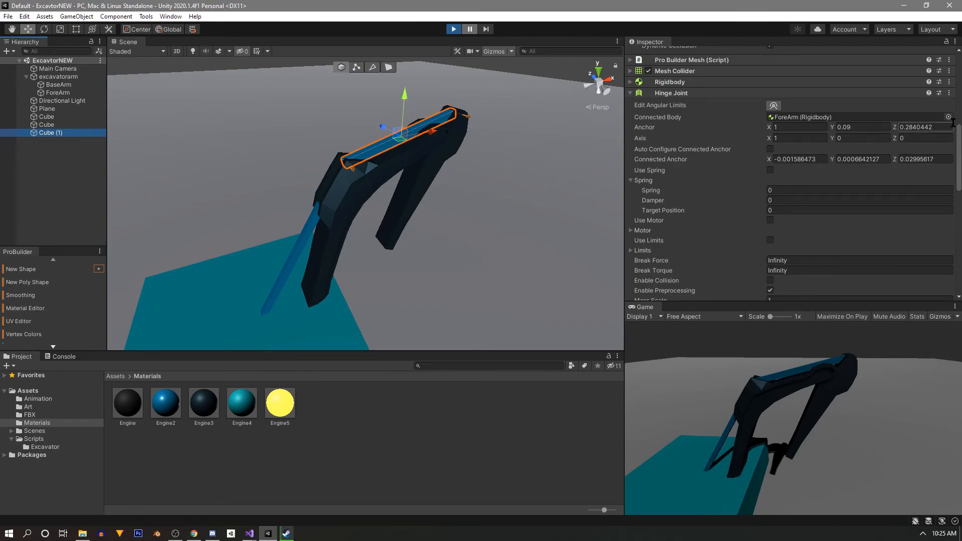
scroll(930, 181, "down", 9)
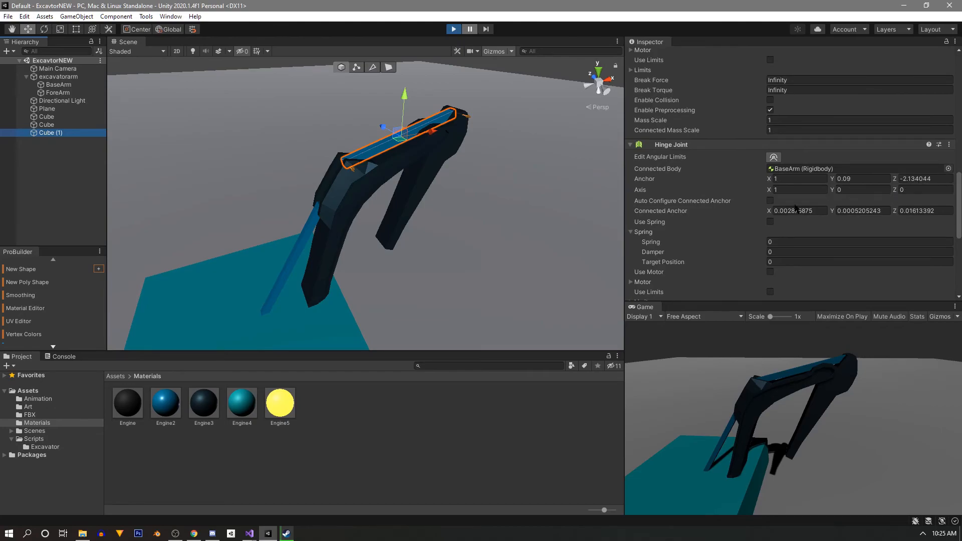
Step: Switch to the HydraulicController script in Visual Studio and initialize topMin to 0.28f
mouse_move(249, 533)
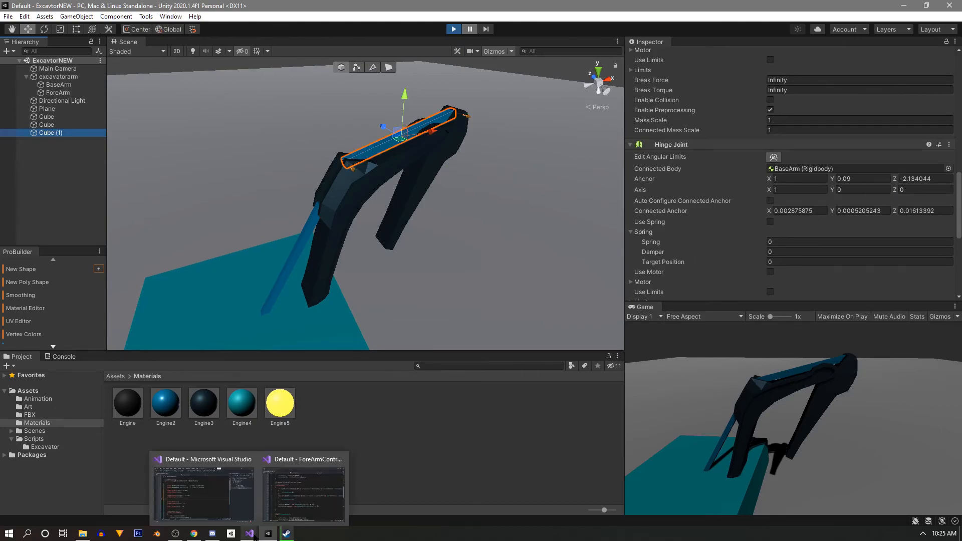
left_click(206, 498)
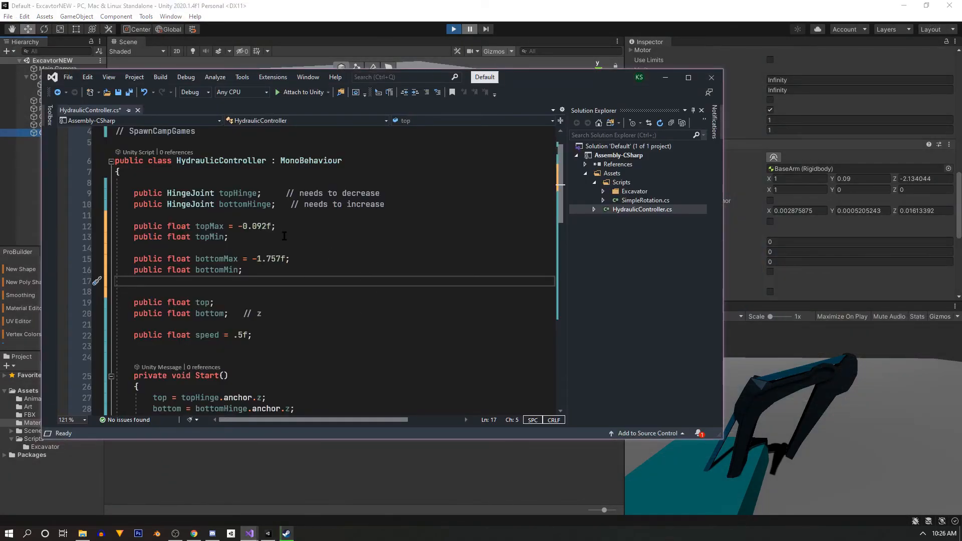
left_click(256, 237)
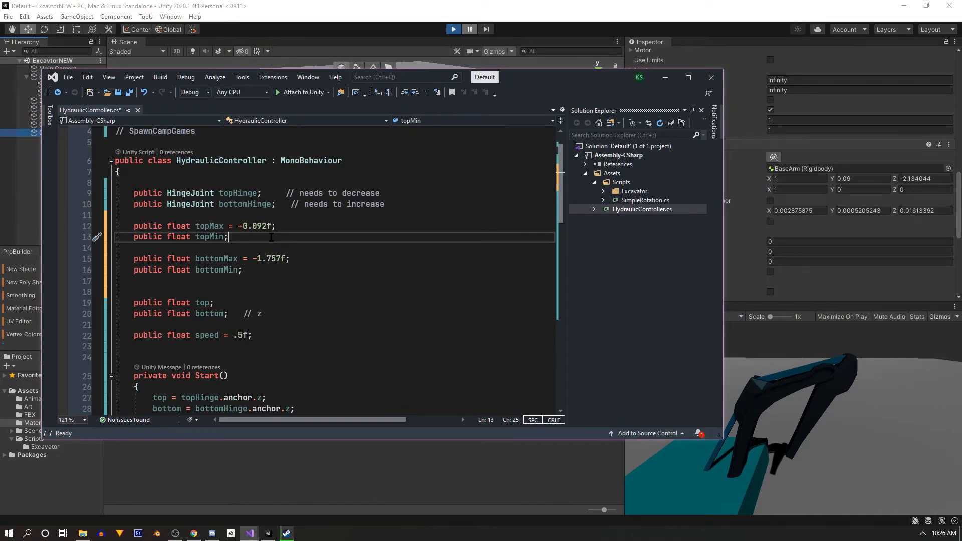
type("= 0.2")
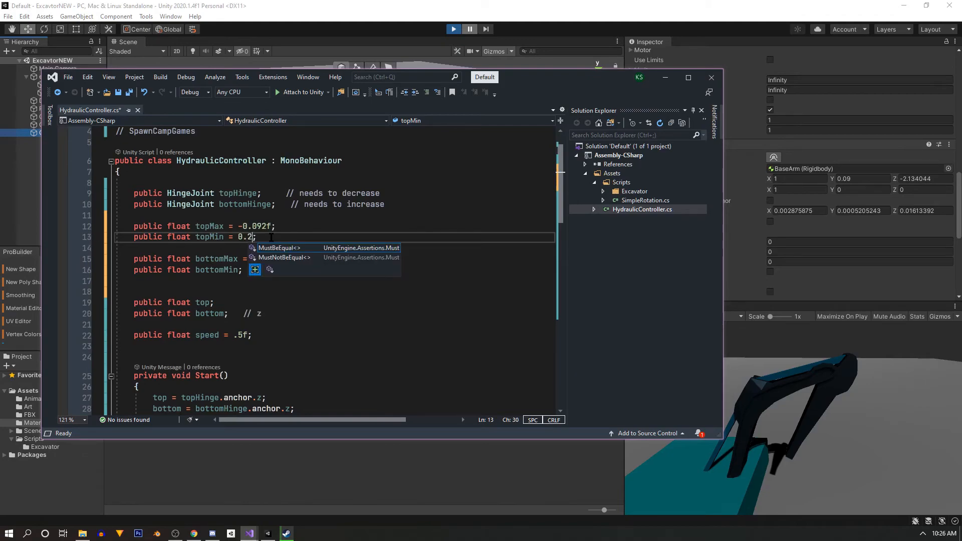
type("8f")
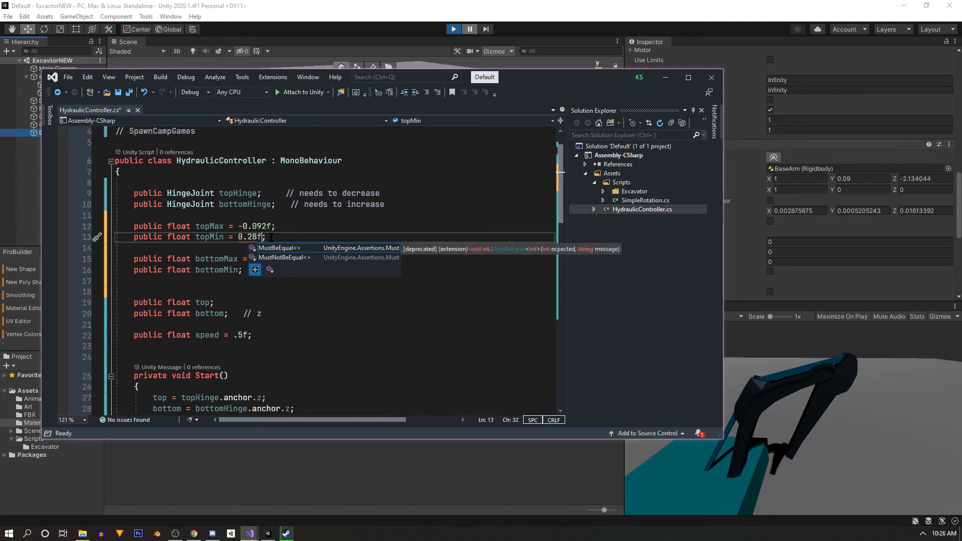
Step: Initialize bottomMin to -2.13f in its field declaration
left_click(235, 280)
left_click(242, 270)
type("=")
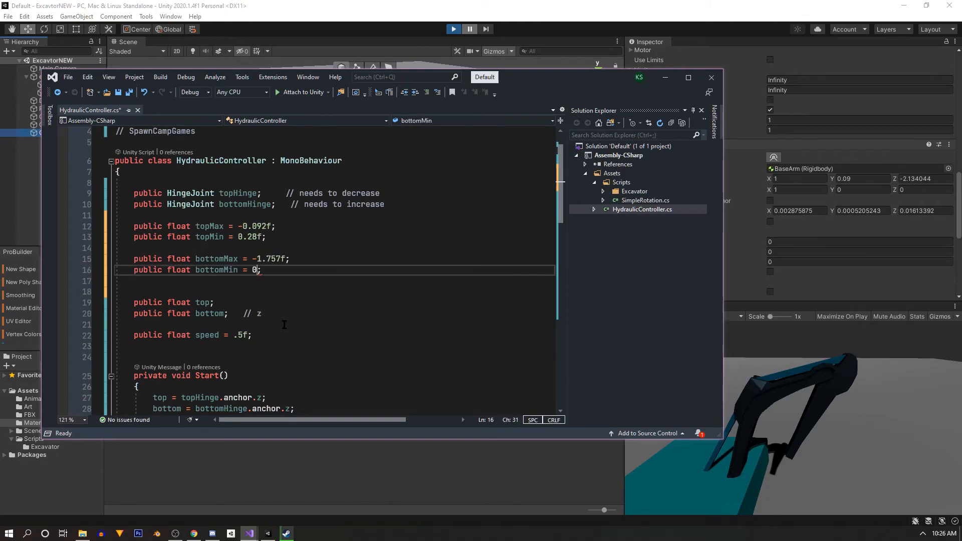
type(" 0")
key("BackSpace")
type("9")
key("BackSpace")
type("-2.3")
key("BackSpace")
type("13")
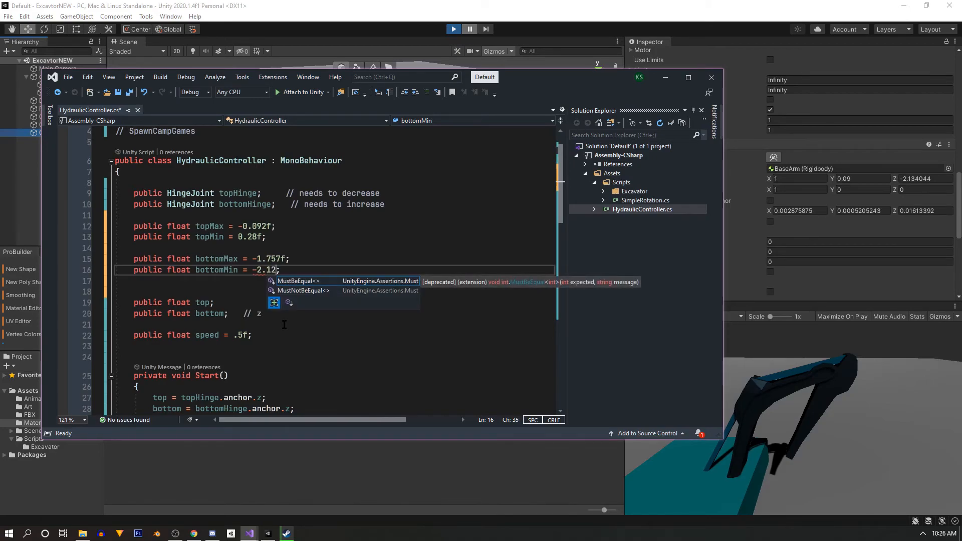
type("f")
Step: Shorten bottomMax to -1.75f and topMax to -0.09f, and save the script
left_click(284, 259)
key("BackSpace")
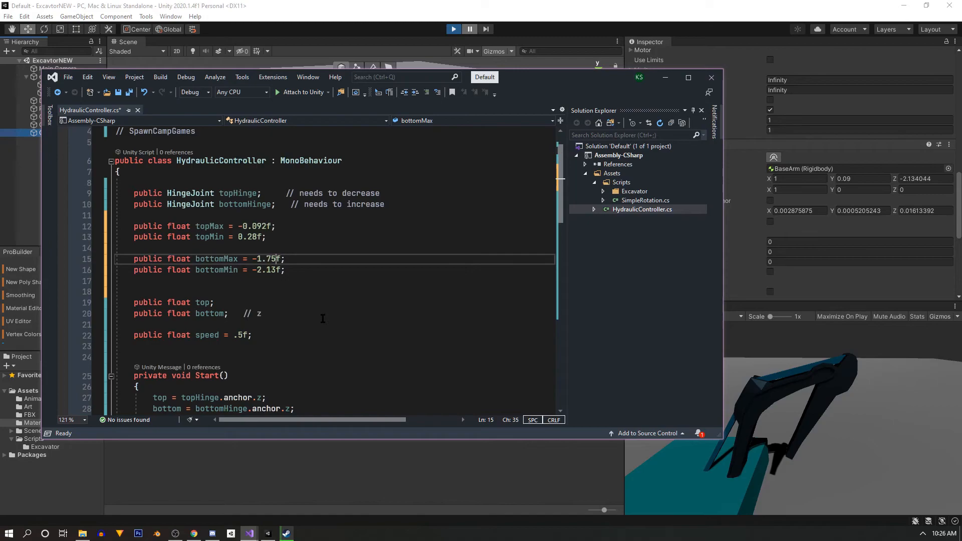
left_click(266, 226)
key("BackSpace")
left_click(352, 288)
key("ctrl+s")
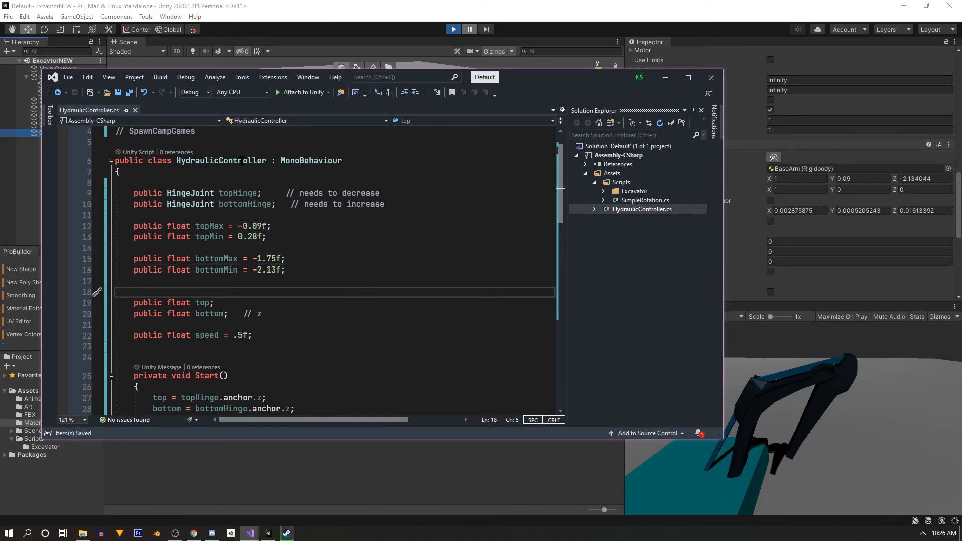
Step: Remove the "// z" comment after the bottom field declaration
left_click_drag(278, 313, 234, 314)
key("BackSpace")
left_click(369, 283)
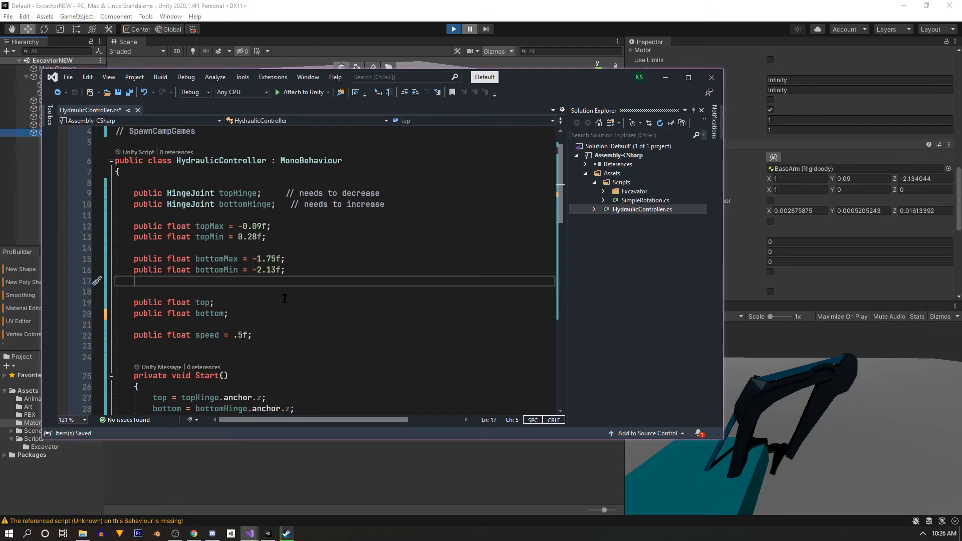
Step: Add the condition && top <= topMax to the W key check in Update
scroll(283, 310, "down", 3)
scroll(284, 310, "down", 3)
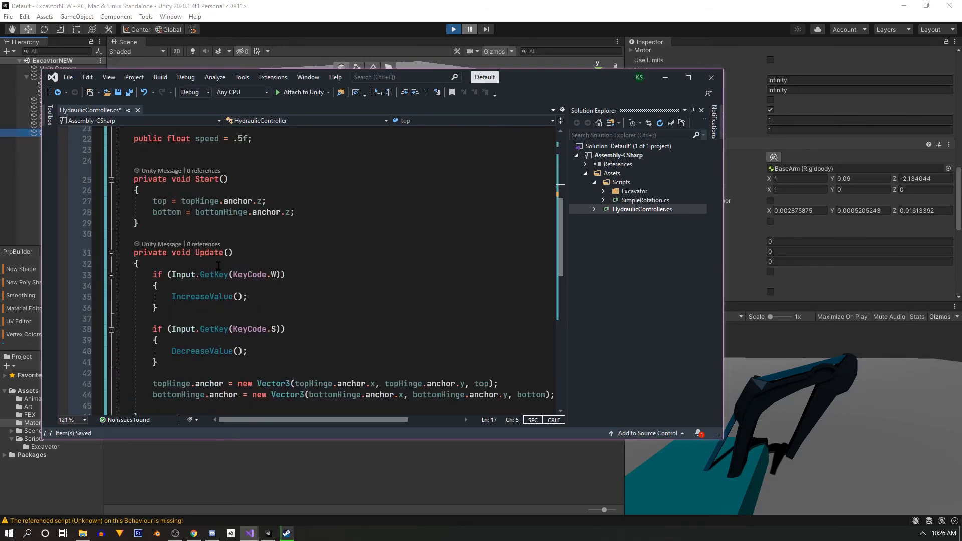
scroll(253, 361, "up", 3)
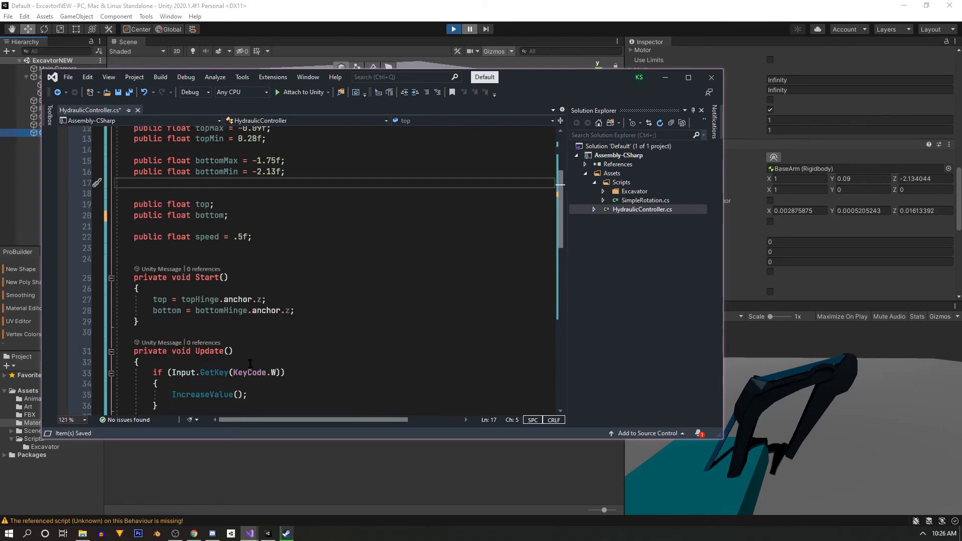
scroll(214, 183, "up", 1)
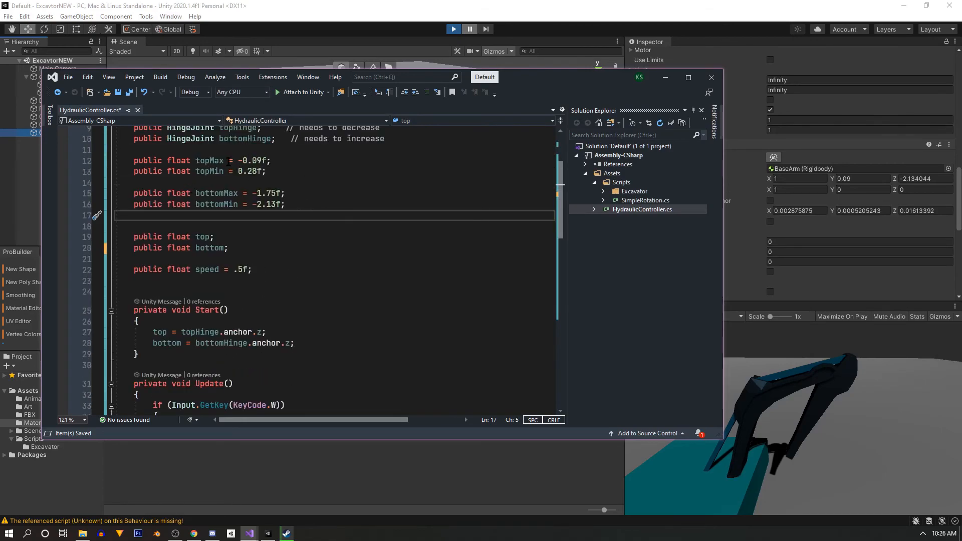
scroll(267, 238, "down", 2)
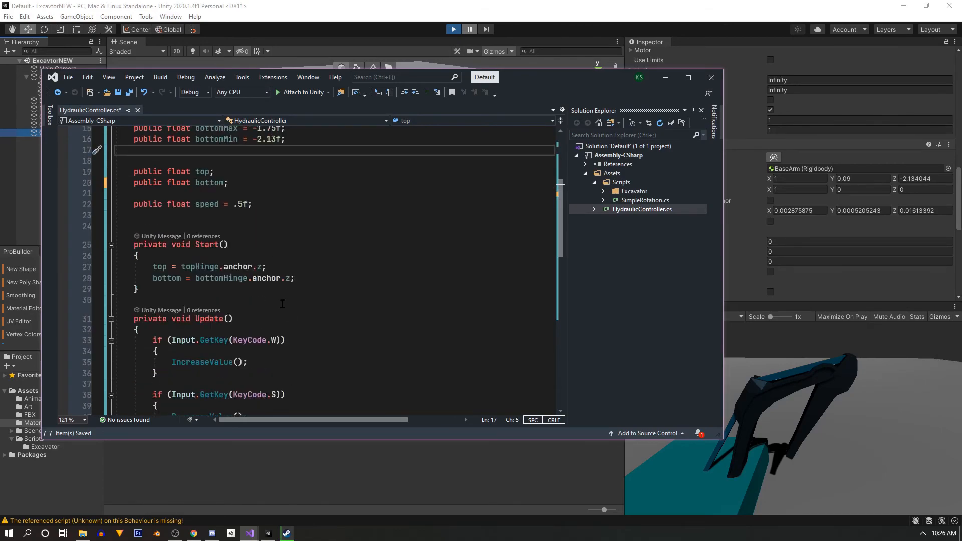
left_click(282, 340)
type("&& ")
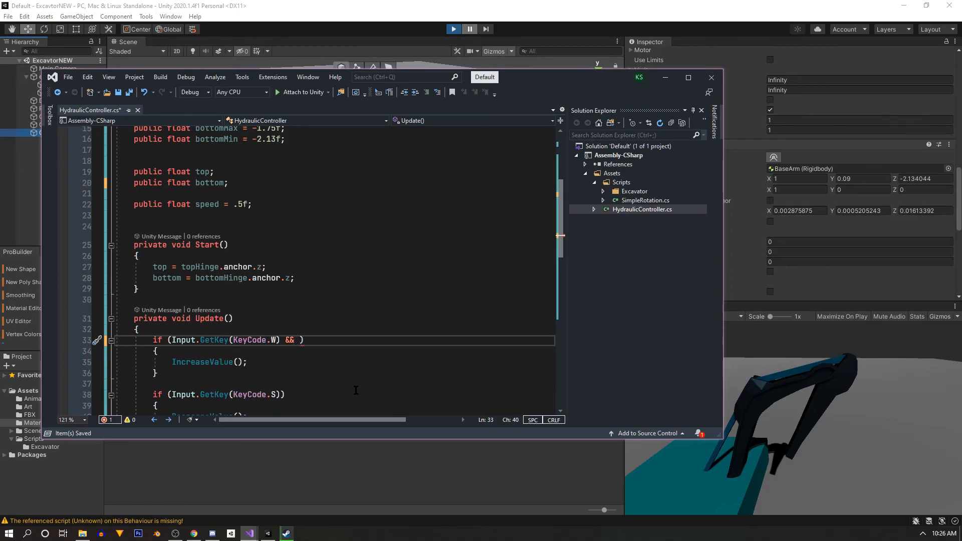
type("top ")
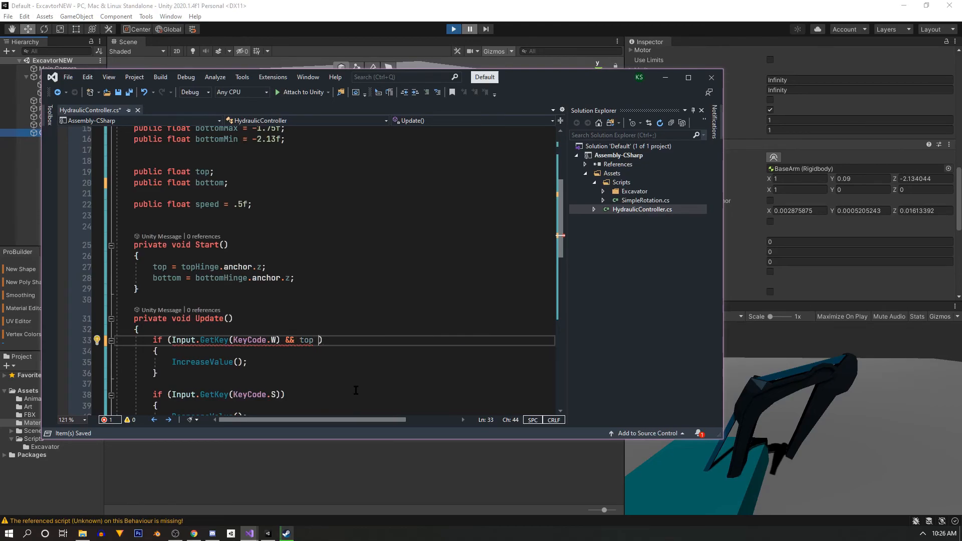
type("<")
type("-")
type(" topMax")
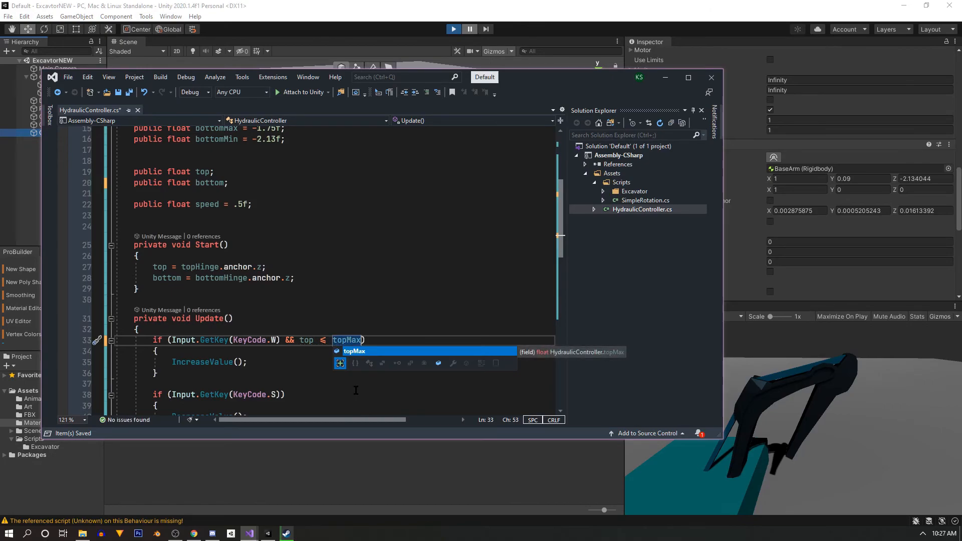
Step: Change the W key check's top comparison to >= topMax and append && bottom <= bottomMax
type(" &&")
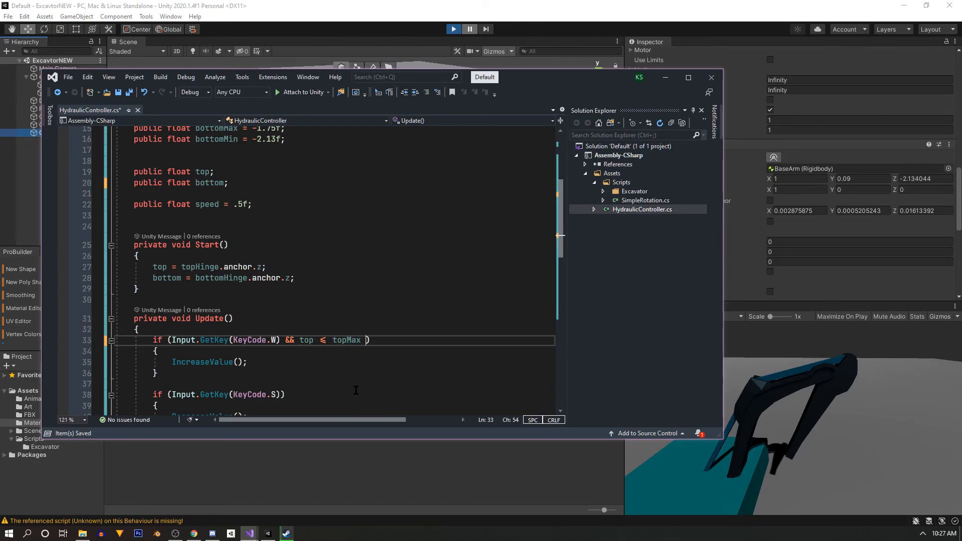
type(" bi")
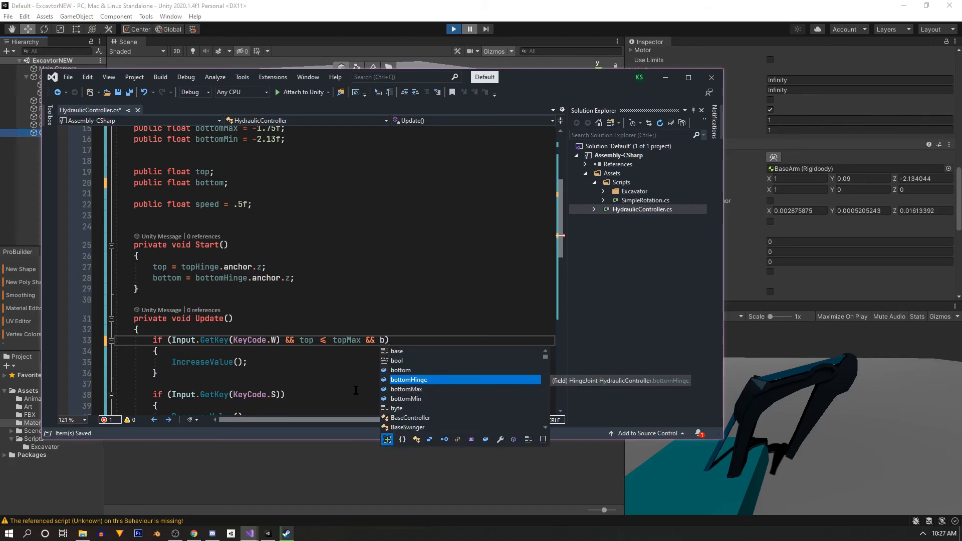
type("ottom")
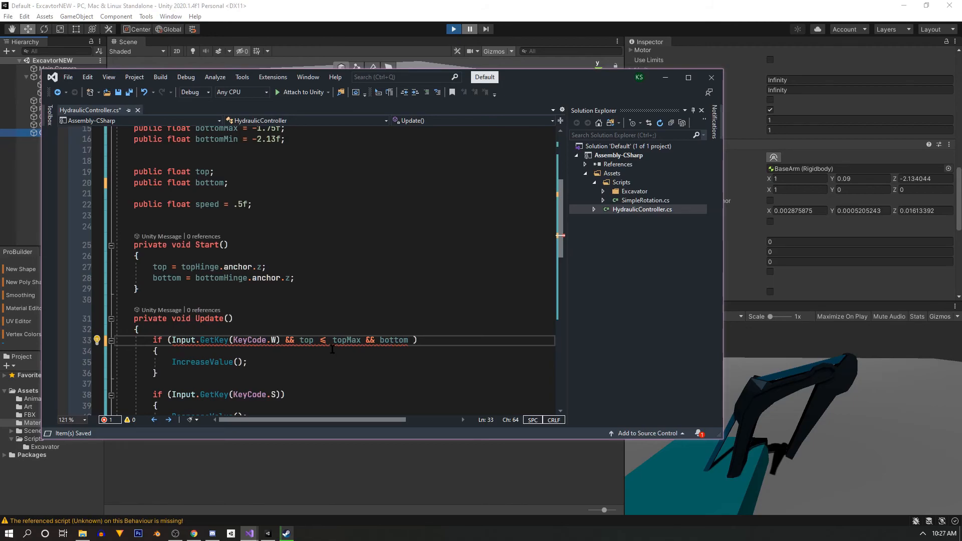
scroll(312, 256, "up", 2)
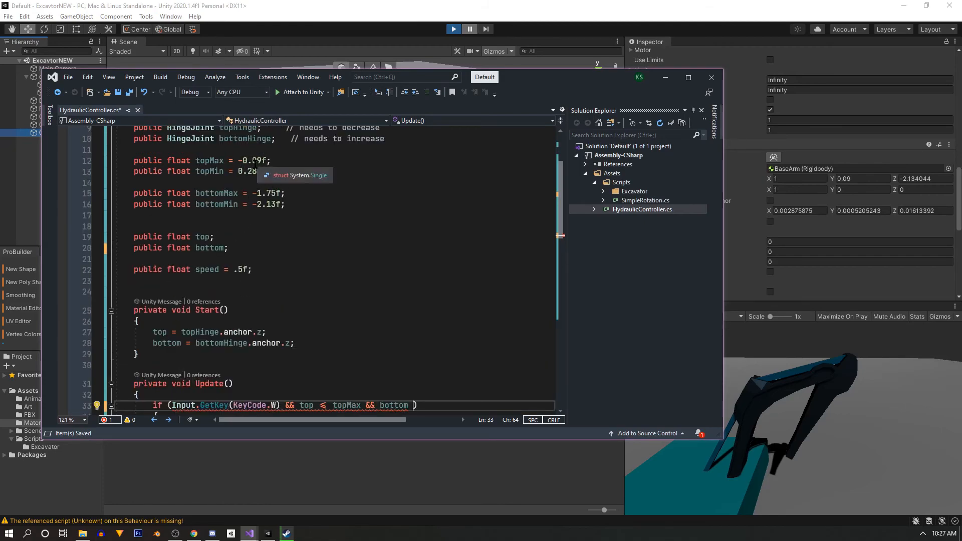
scroll(377, 335, "down", 2)
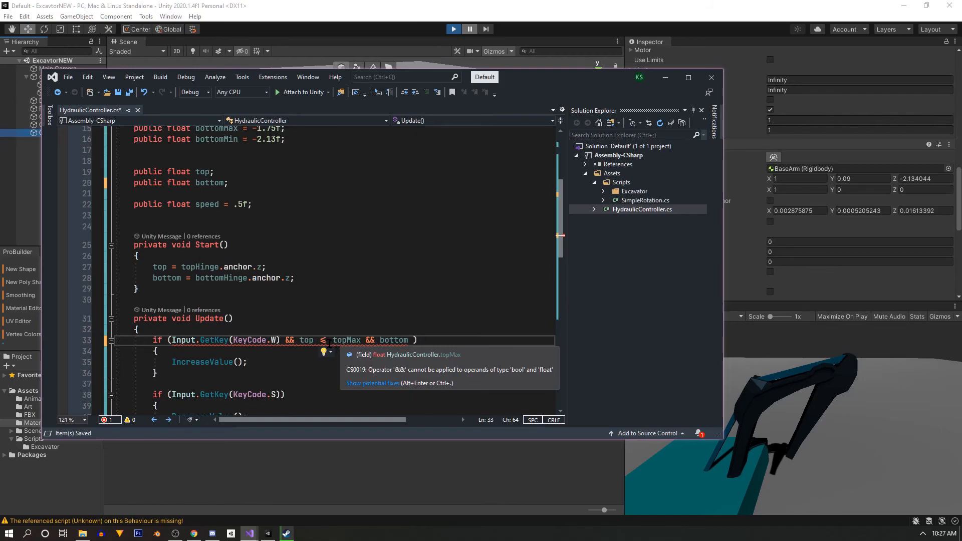
left_click(324, 340)
type(">")
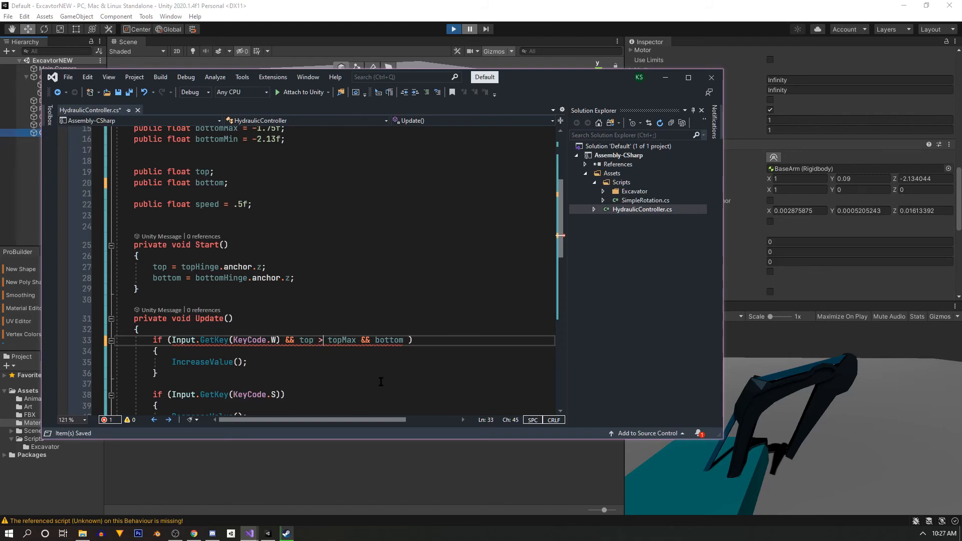
type("=")
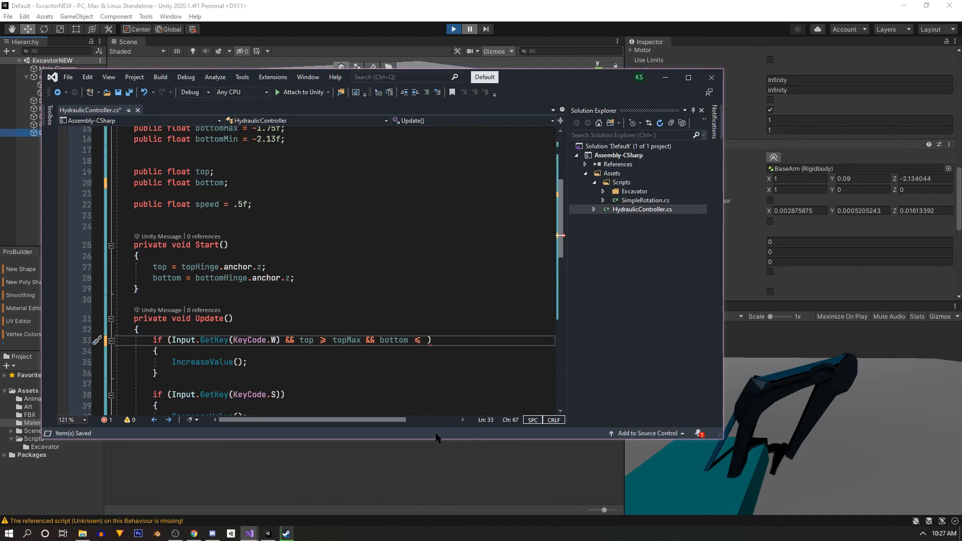
type("ottomMax")
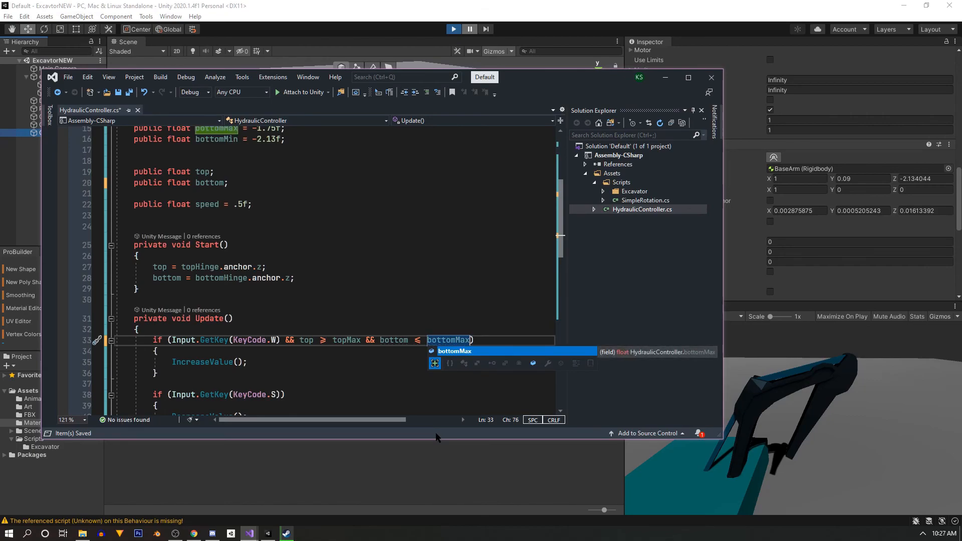
left_click(323, 362)
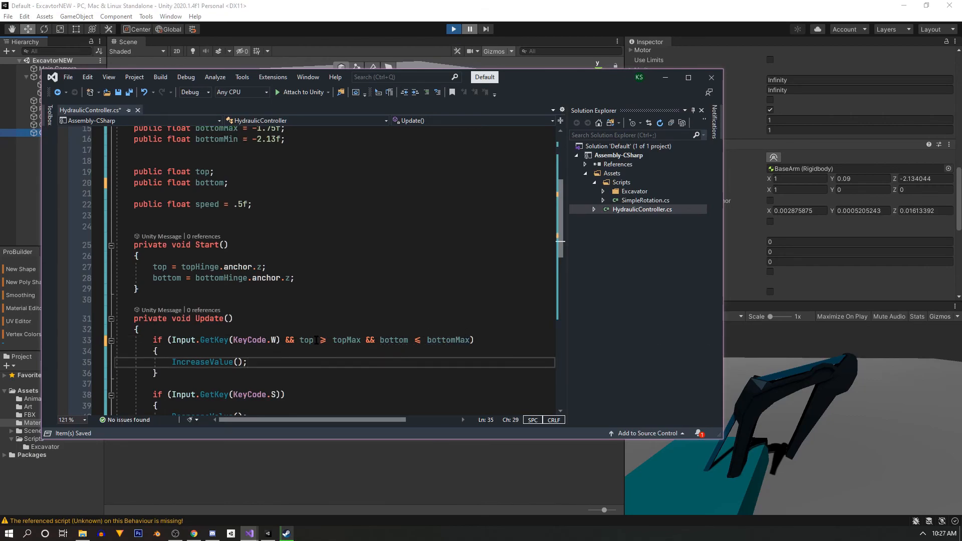
Step: Copy both limit conditions from the W key check into the S key check
left_click_drag(470, 340, 286, 340)
key("ctrl+c")
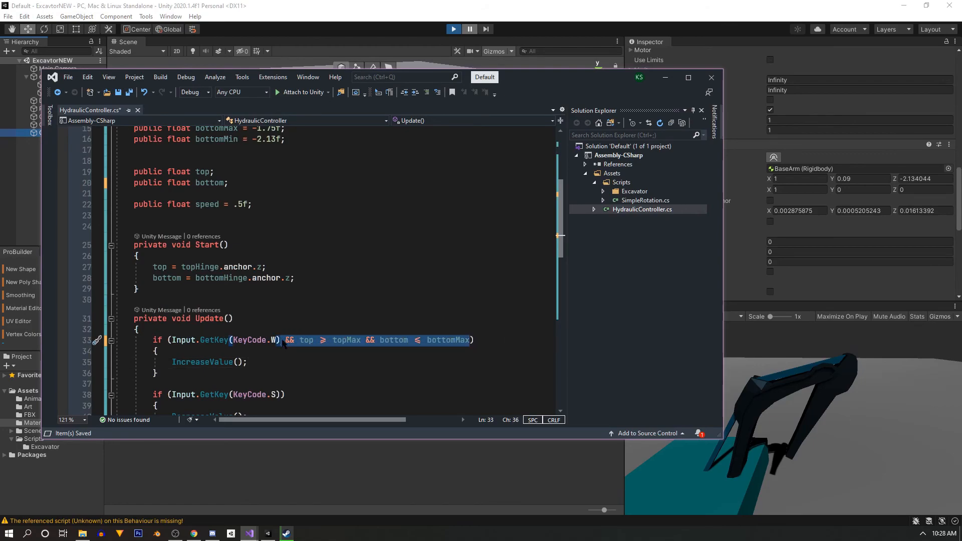
left_click(282, 395)
key("ctrl+v")
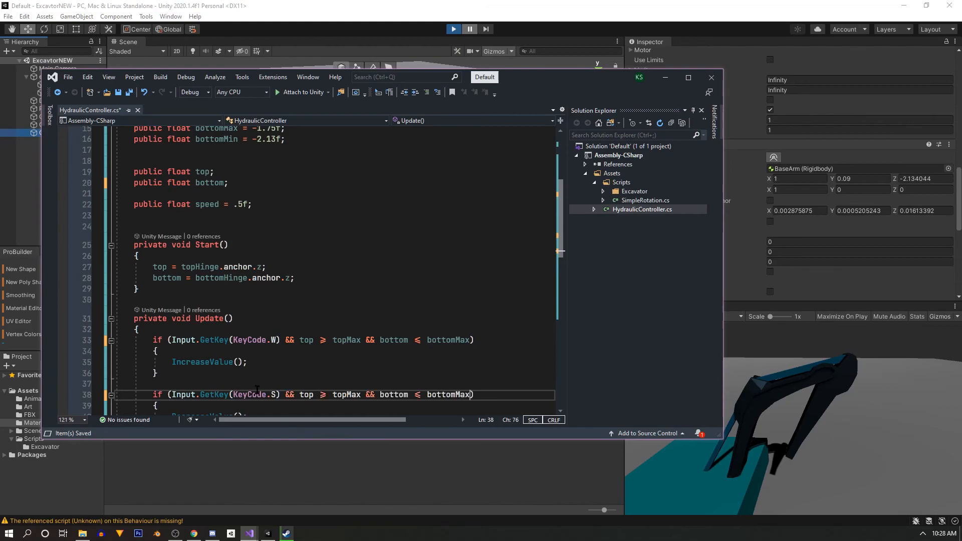
Step: Change the top condition in the S key check to top <= topMin
left_click(323, 395)
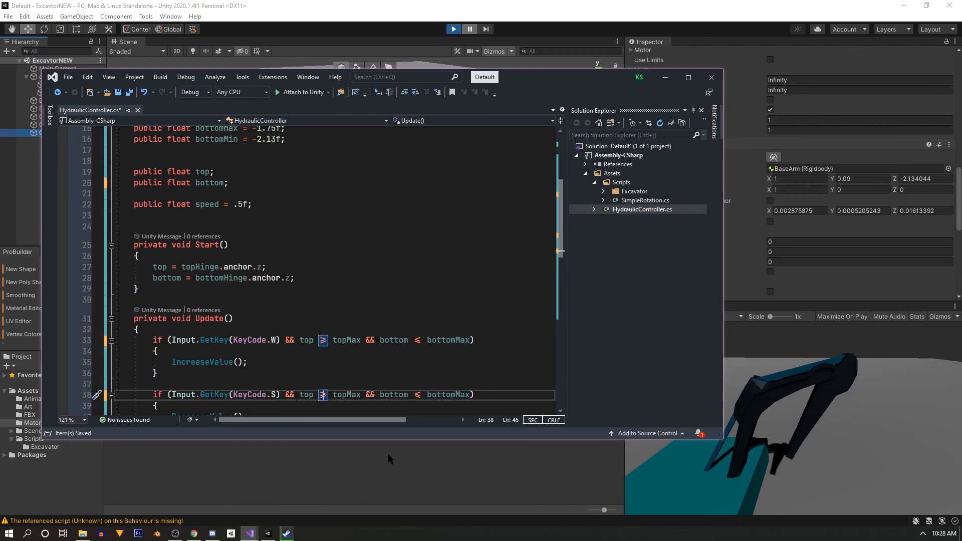
key("BackSpace")
type("<")
double_click(354, 394)
type("t")
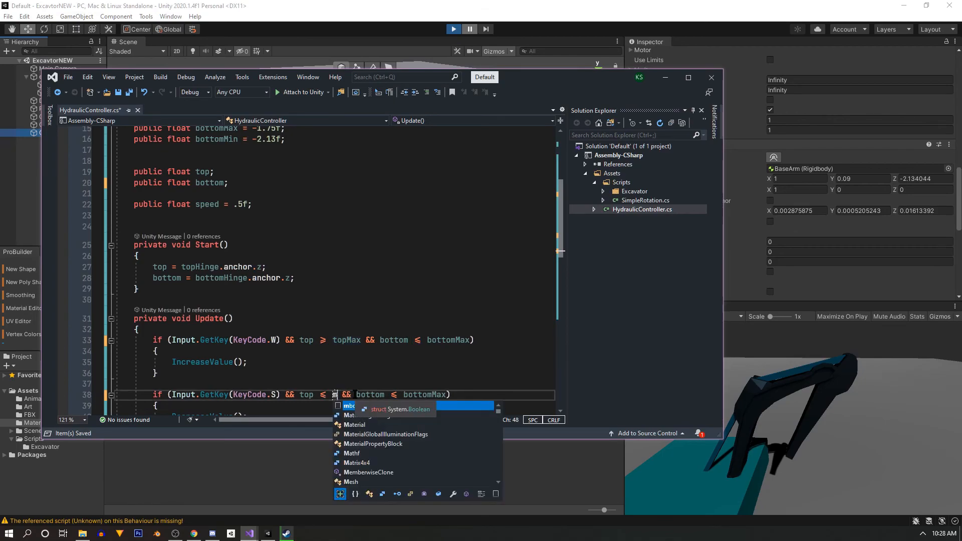
type("opMin")
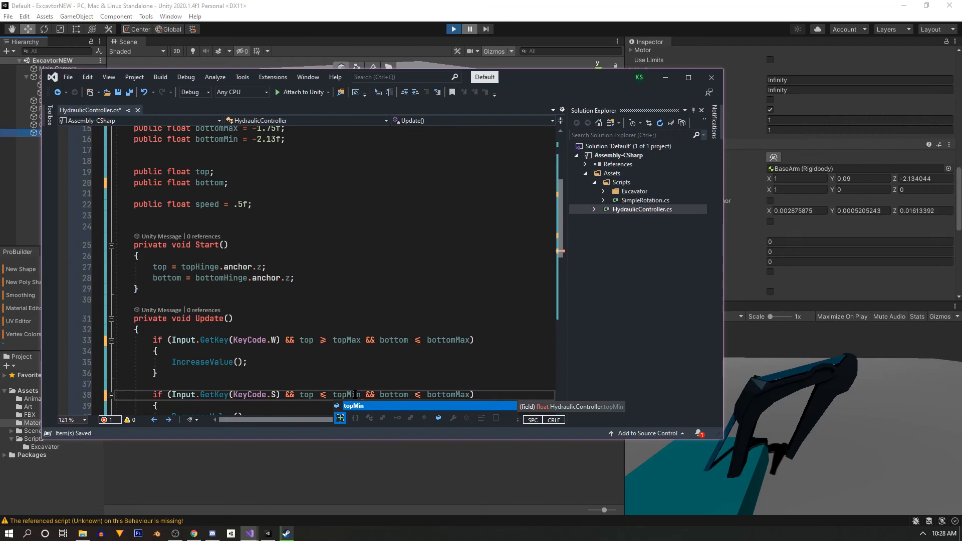
Step: Change the bottom condition in the S key check to bottom >= bottomMin and save the script
left_click(422, 395)
key("BackSpace")
key("BackSpace")
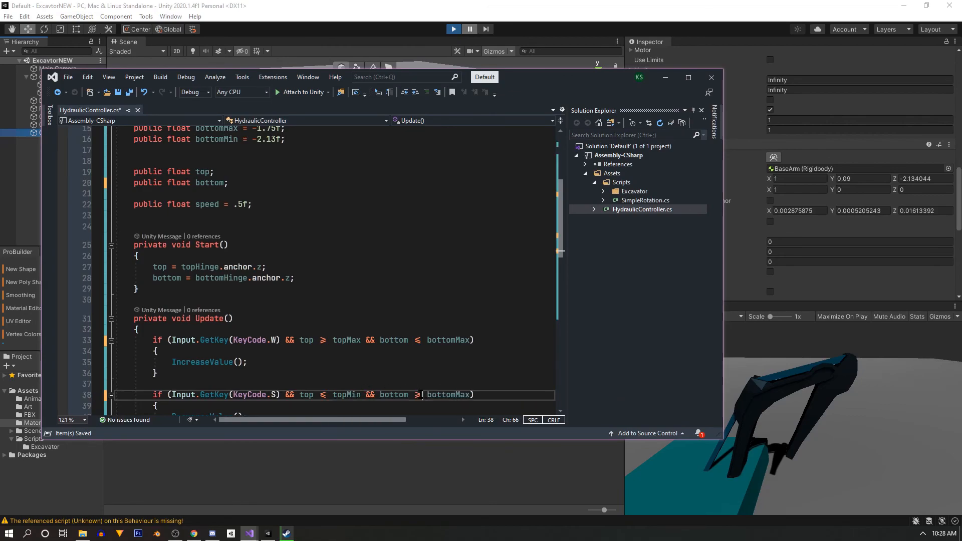
double_click(451, 394)
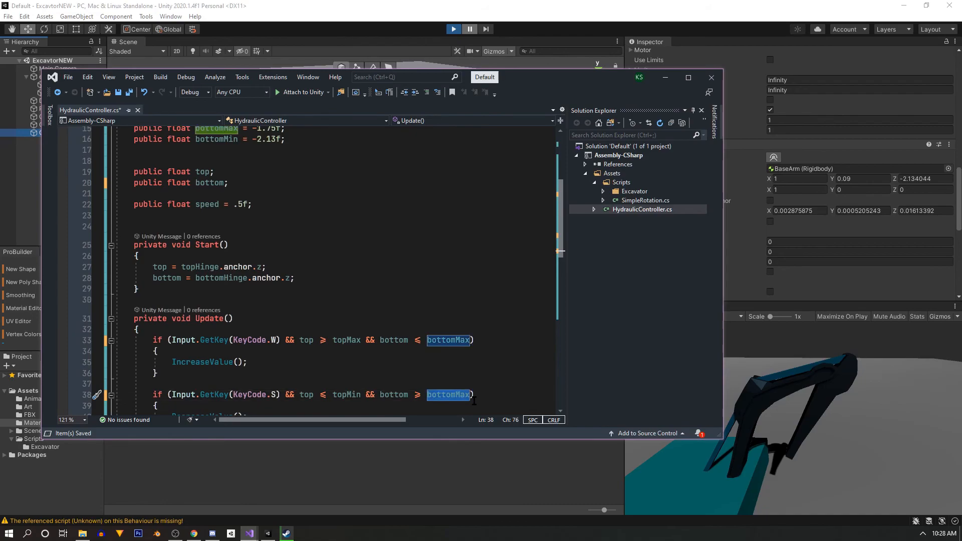
type("bottomMin")
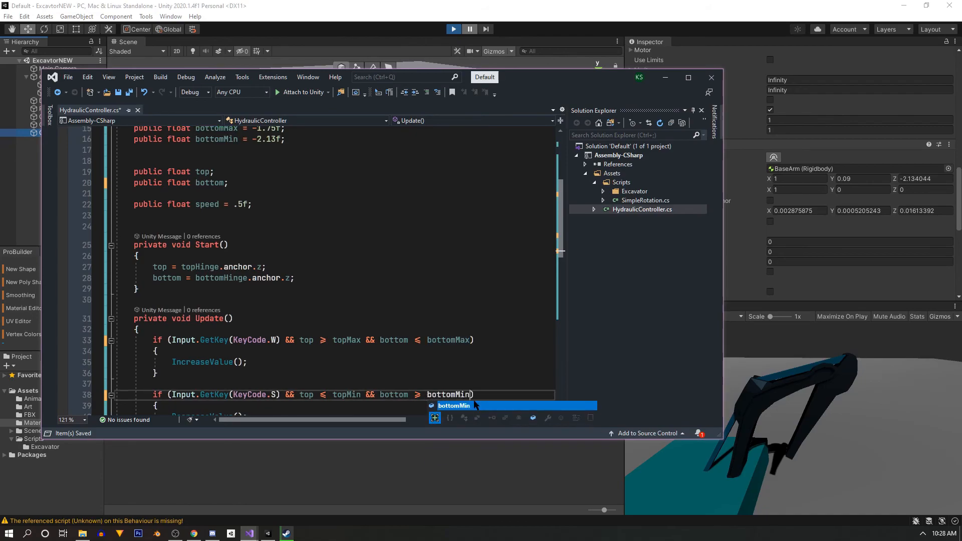
key("ctrl+s")
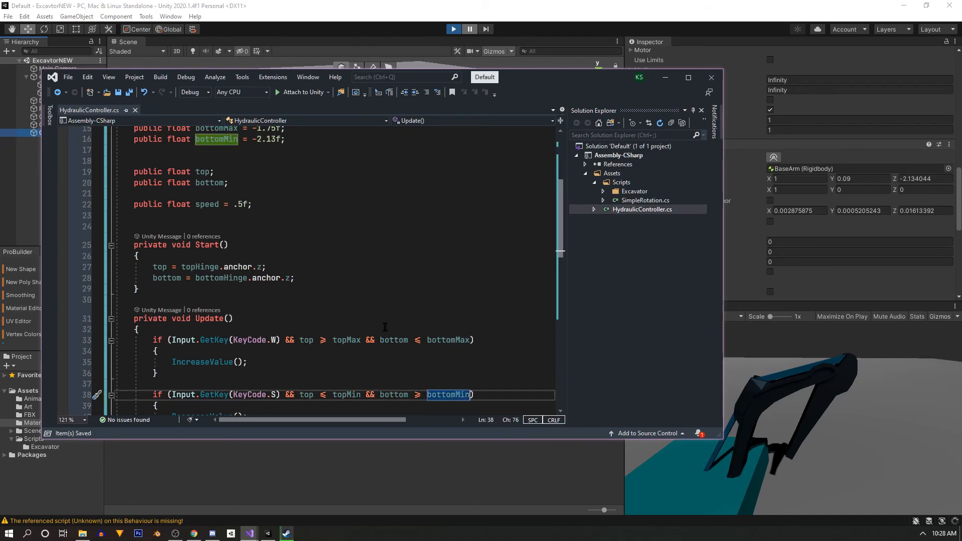
Step: Switch to the Unity editor and stop play mode in the ExcavtorNEW scene
left_click(541, 14)
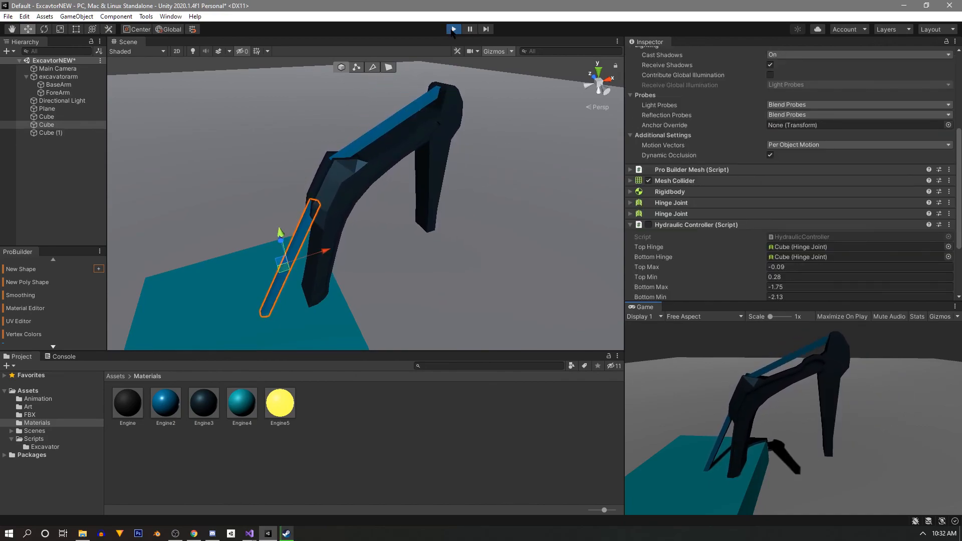
left_click(453, 29)
scroll(738, 279, "down", 3)
scroll(744, 279, "up", 3)
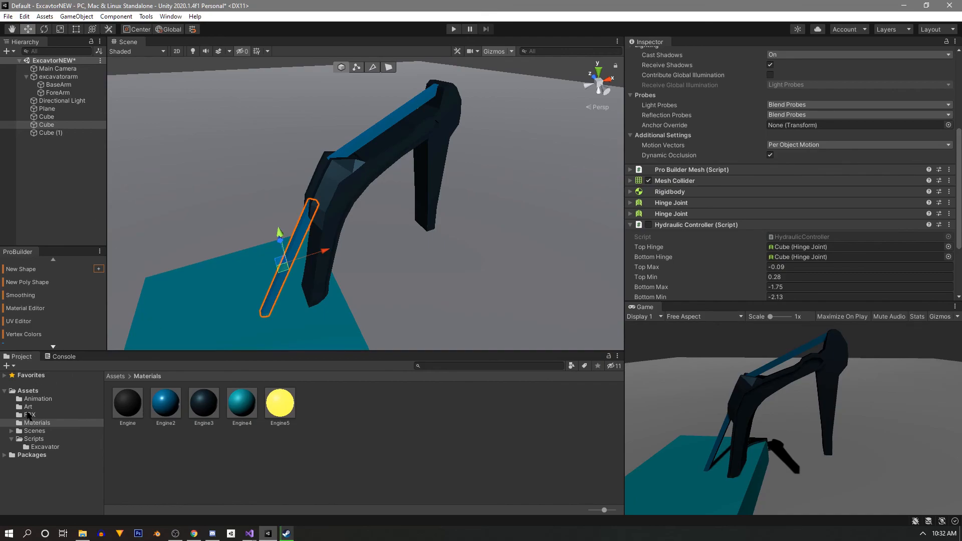
Step: Open the Excavator scene from the project's Scenes folder
left_click(24, 393)
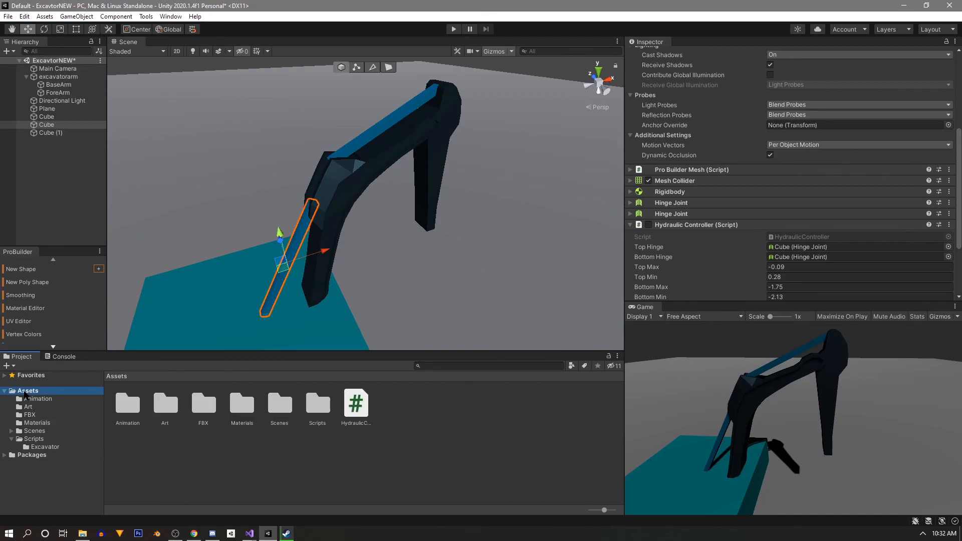
left_click(35, 447)
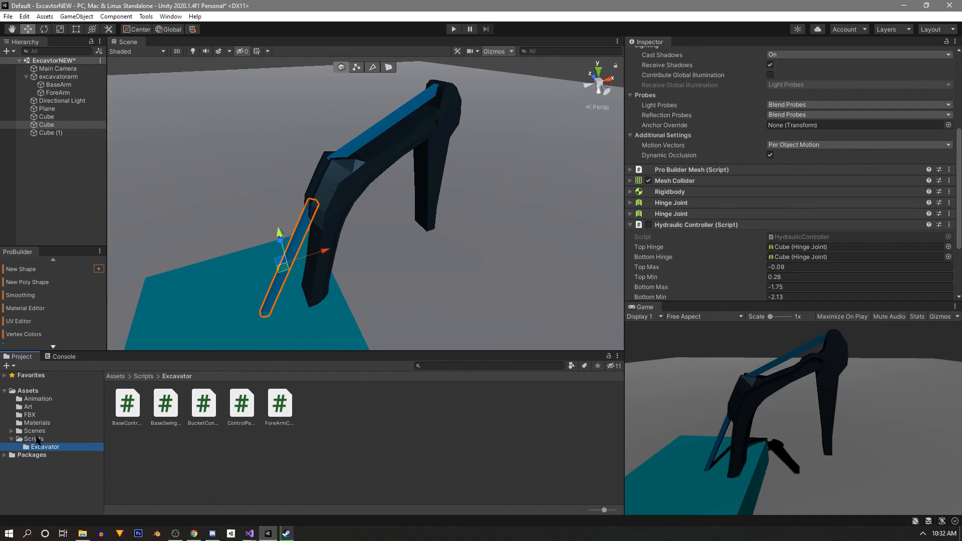
left_click(36, 432)
double_click(170, 409)
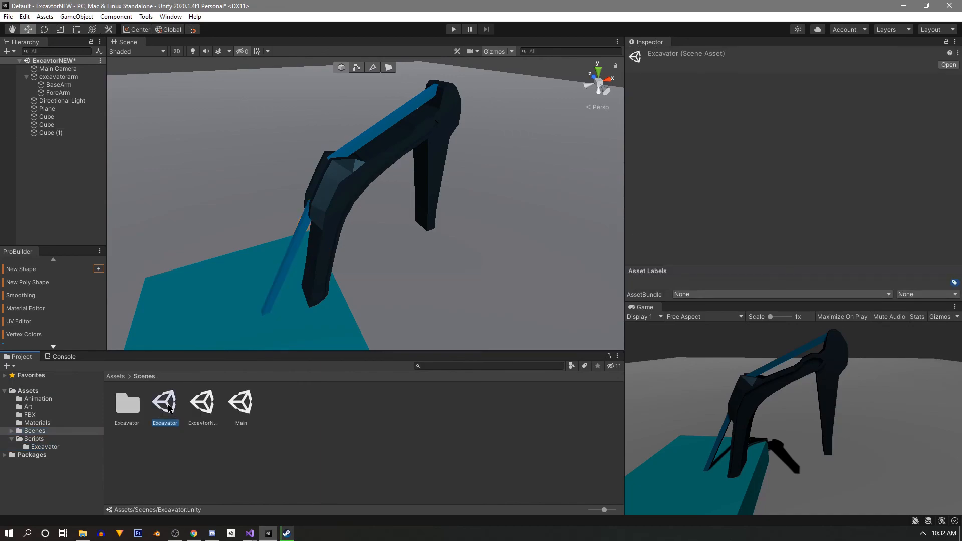
left_click(511, 289)
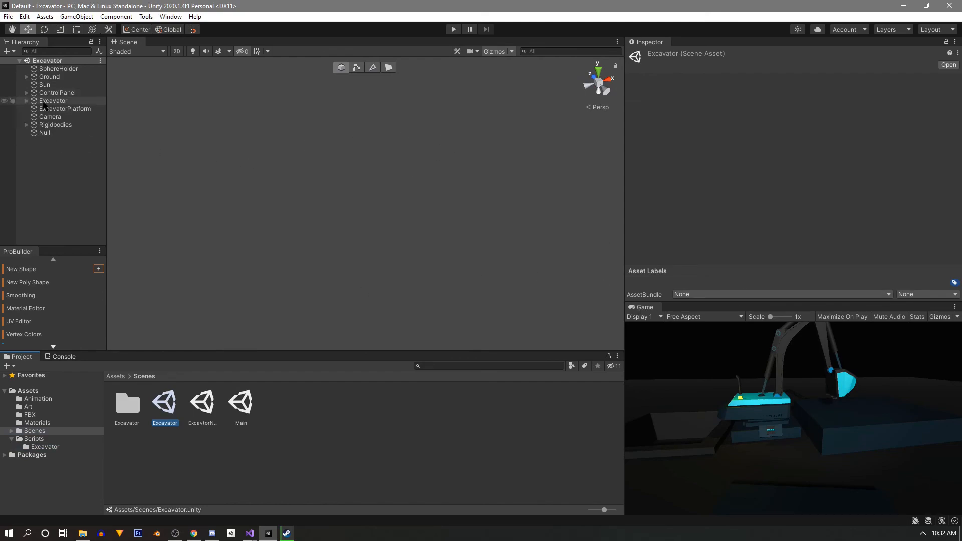
Step: Bring the Excavator object into view, expand its hierarchy and inspect the BaseArm and ForeArm parts
right_click_drag(300, 168, 416, 207)
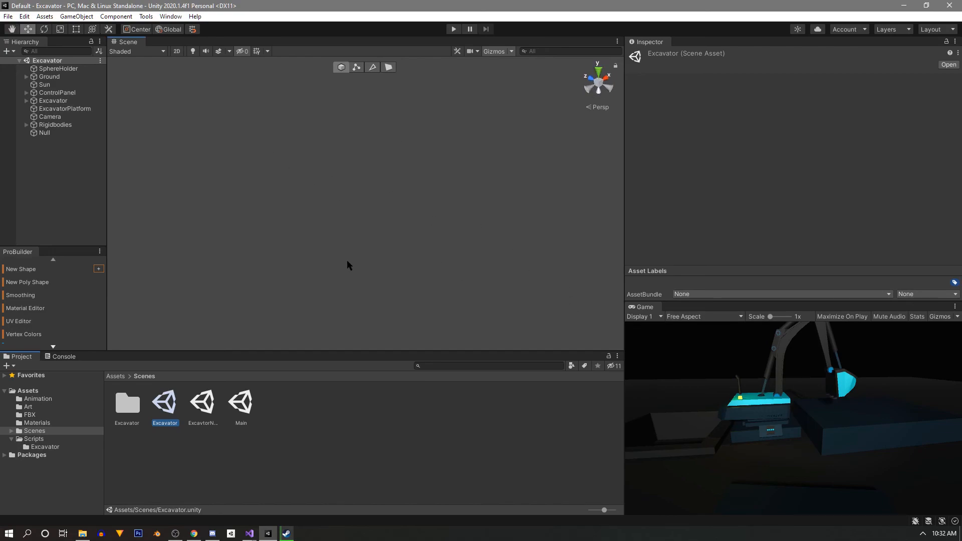
left_click(53, 100)
key("w")
right_click_drag(413, 207, 358, 145)
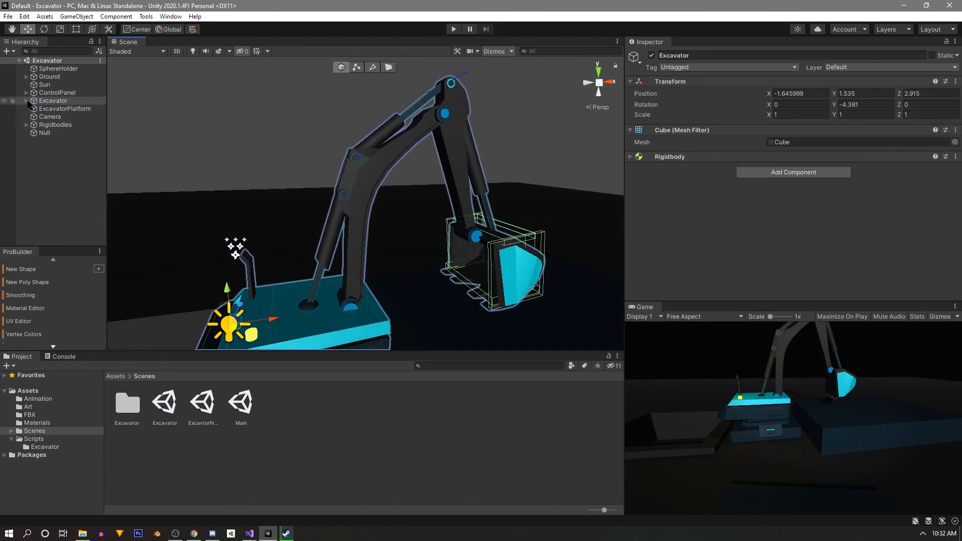
left_click(27, 101)
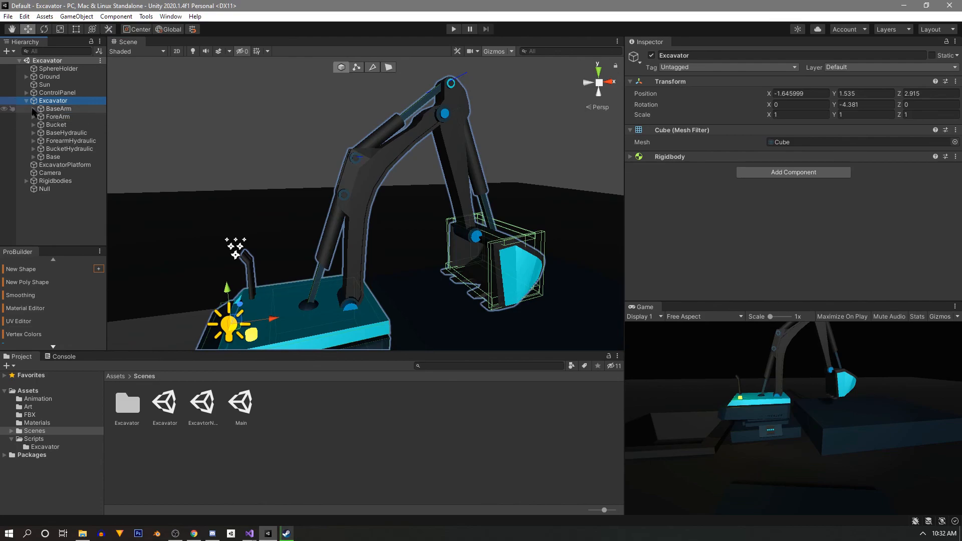
left_click(55, 109)
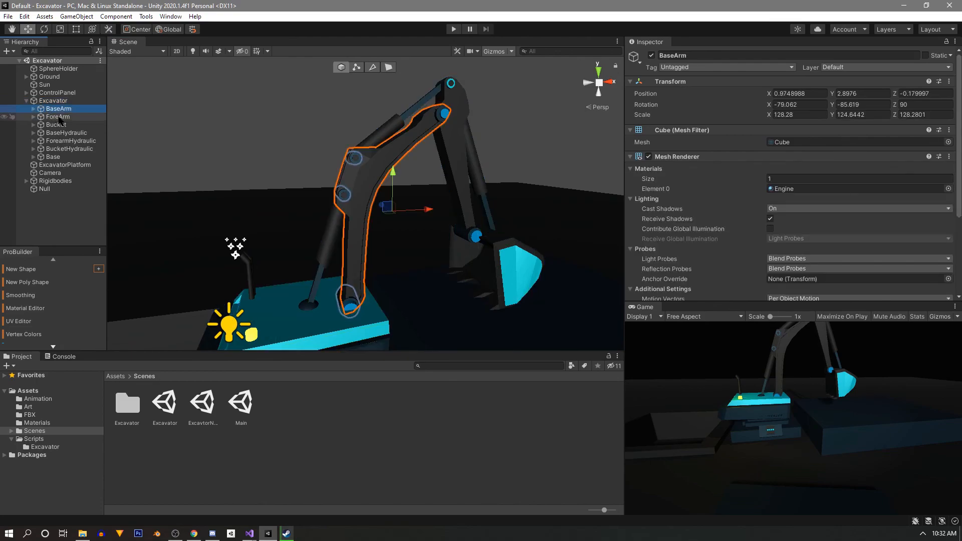
left_click(57, 117)
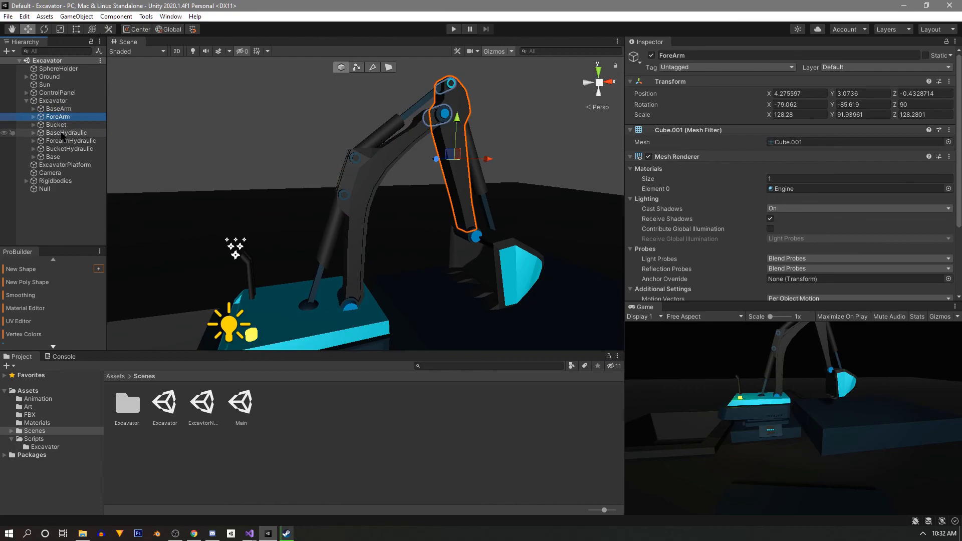
Step: Inspect the BaseHydraulic, ForearmHydraulic and BucketHydraulic objects, including their hinge joints and controller script settings
left_click(64, 133)
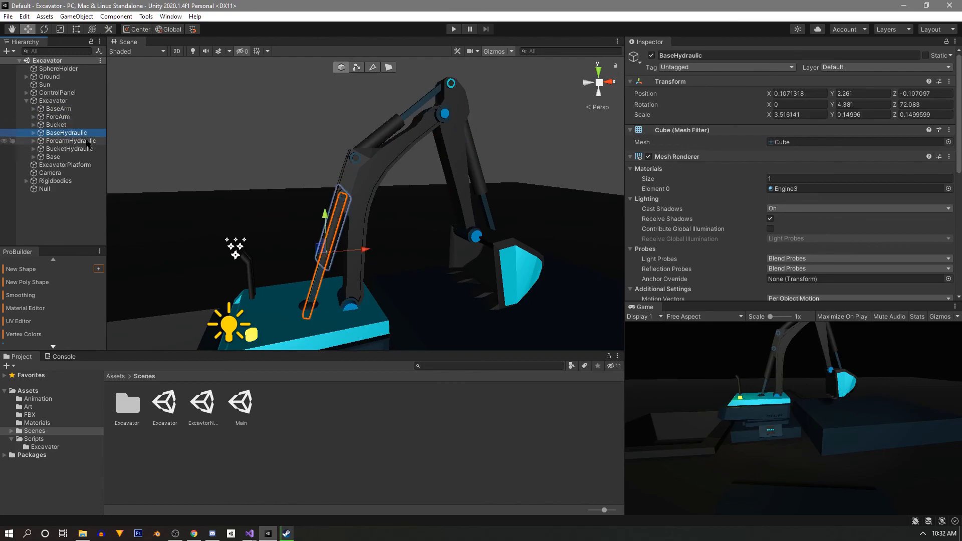
left_click(64, 149)
left_click(65, 140)
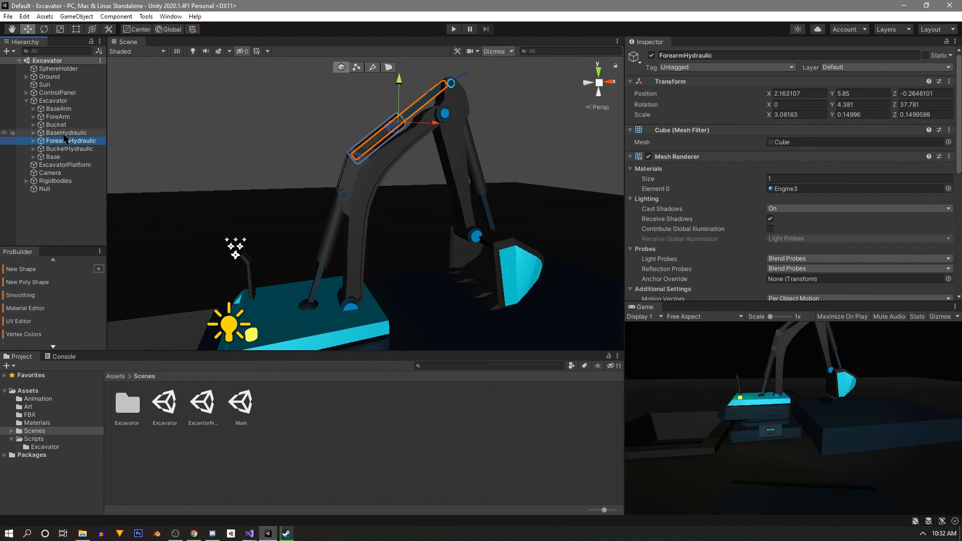
left_click(65, 133)
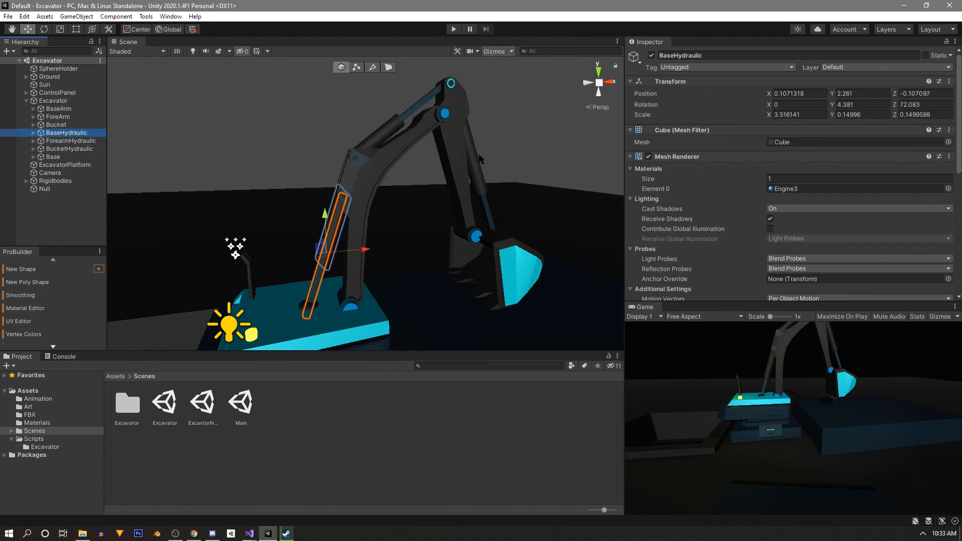
scroll(796, 198, "down", 5)
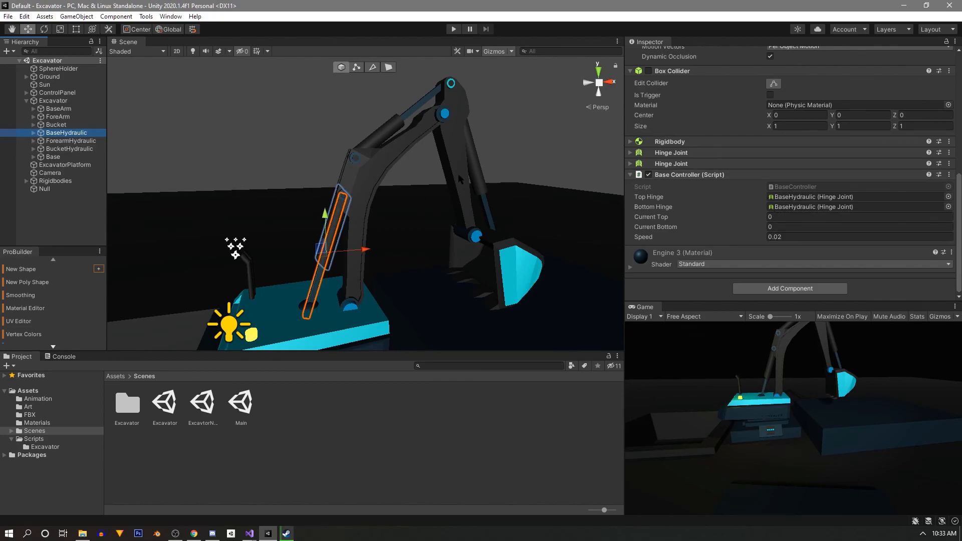
left_click(70, 141)
left_click(103, 150)
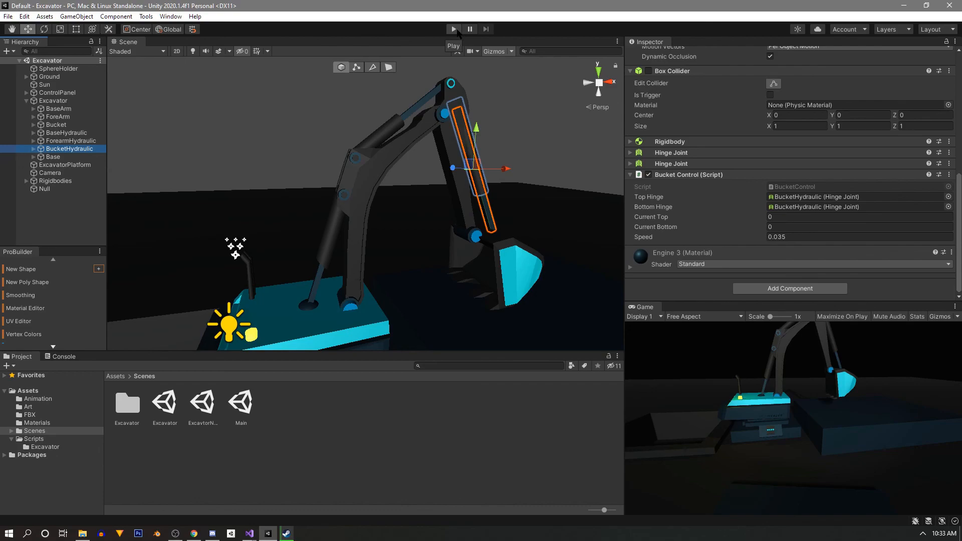
Step: Run the Excavator scene and operate the arm to scoop a load of balls and cubes into the bucket
left_click(456, 31)
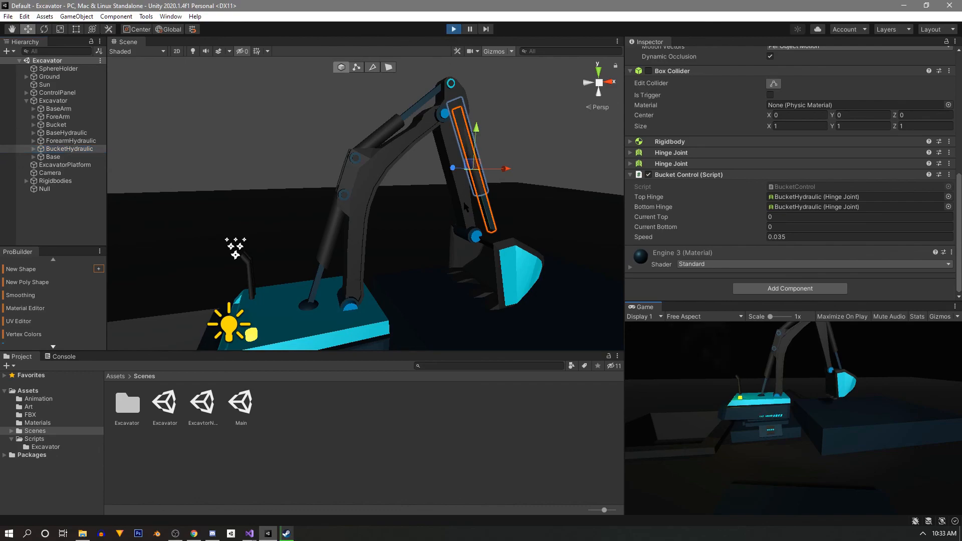
scroll(435, 255, "down", 3)
mouse_move(435, 255)
right_mouse_down()
mouse_move(472, 265)
mouse_move(449, 277)
mouse_move(468, 284)
mouse_move(427, 253)
mouse_move(437, 250)
right_mouse_up()
key("w")
key("s")
key("q")
left_click(706, 389)
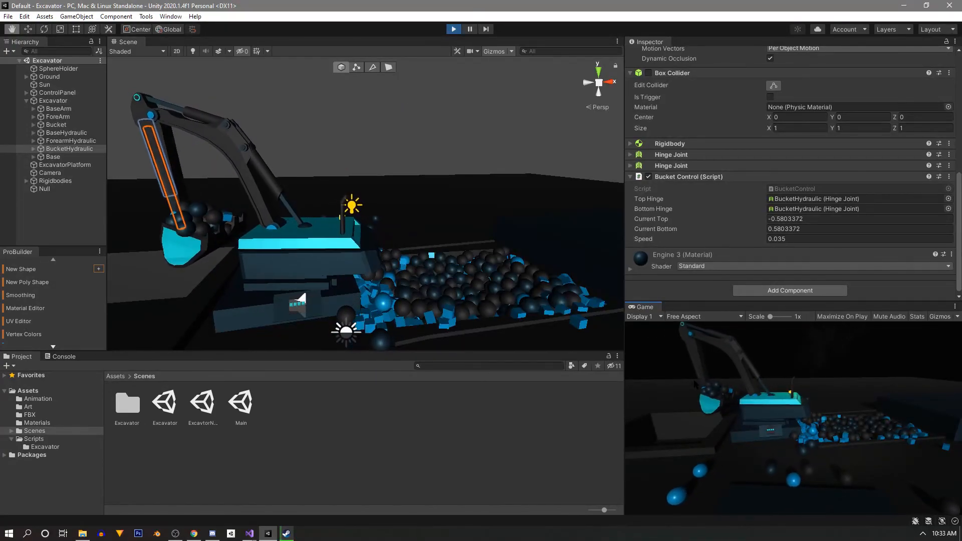
Step: Reposition the loaded arm in the running scene and tip the bucket outward to dump its load
left_click_drag(298, 259, 325, 254)
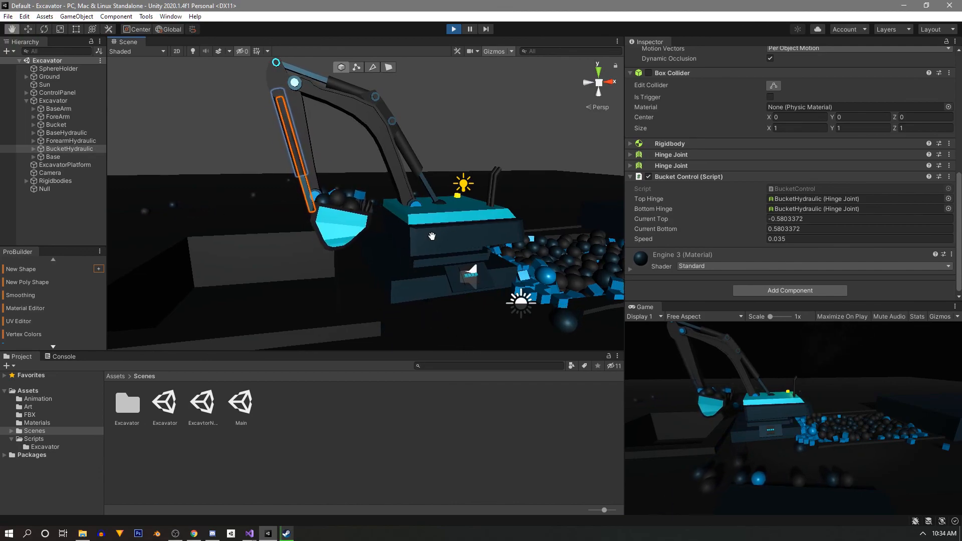
left_click(709, 404)
key("s")
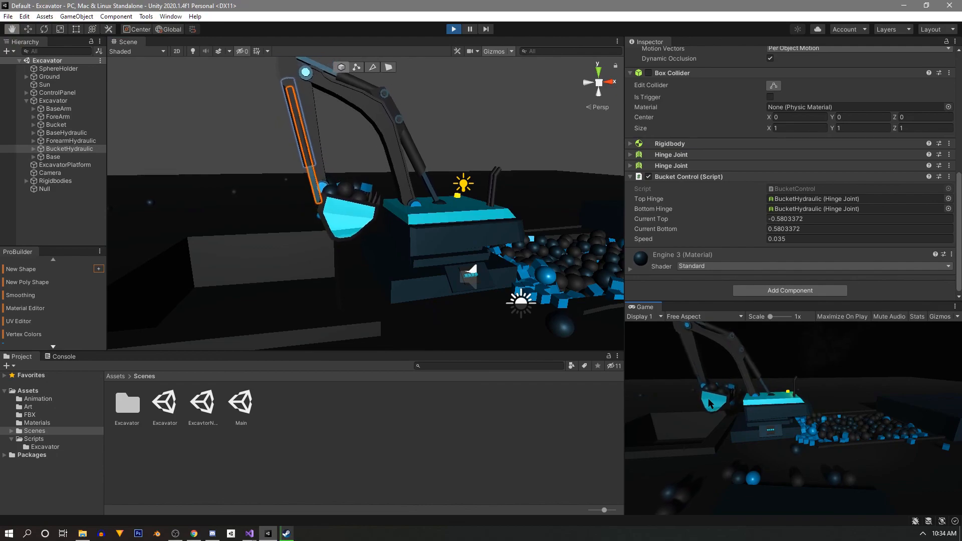
key("a")
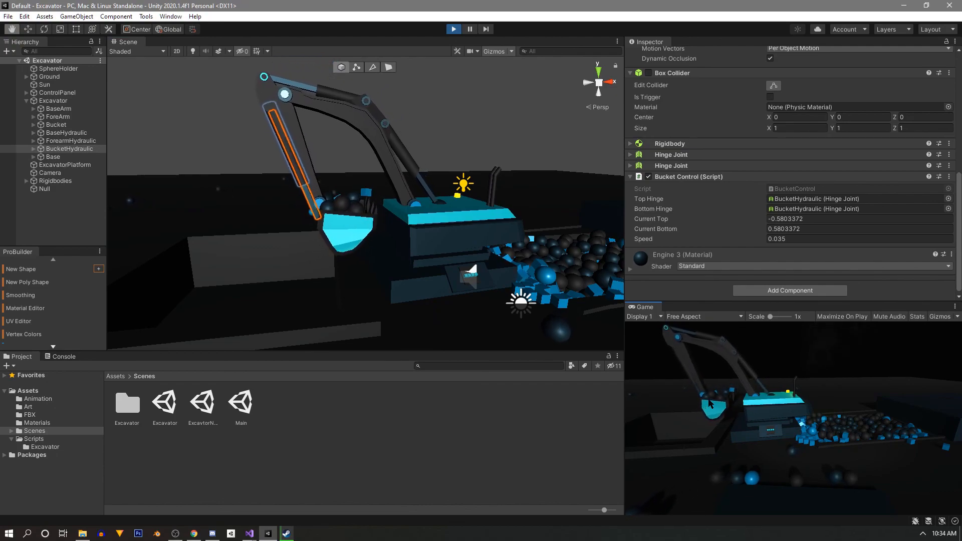
key("e")
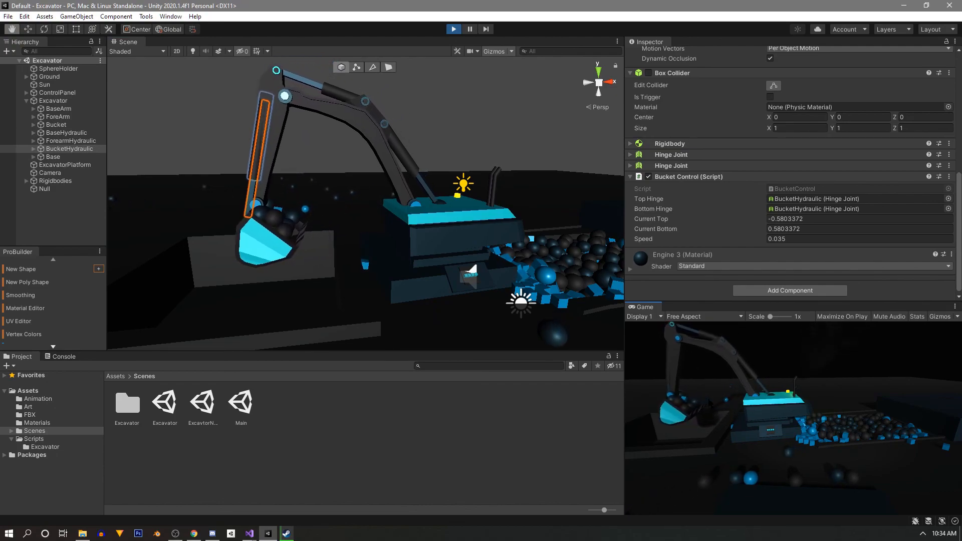
key("e")
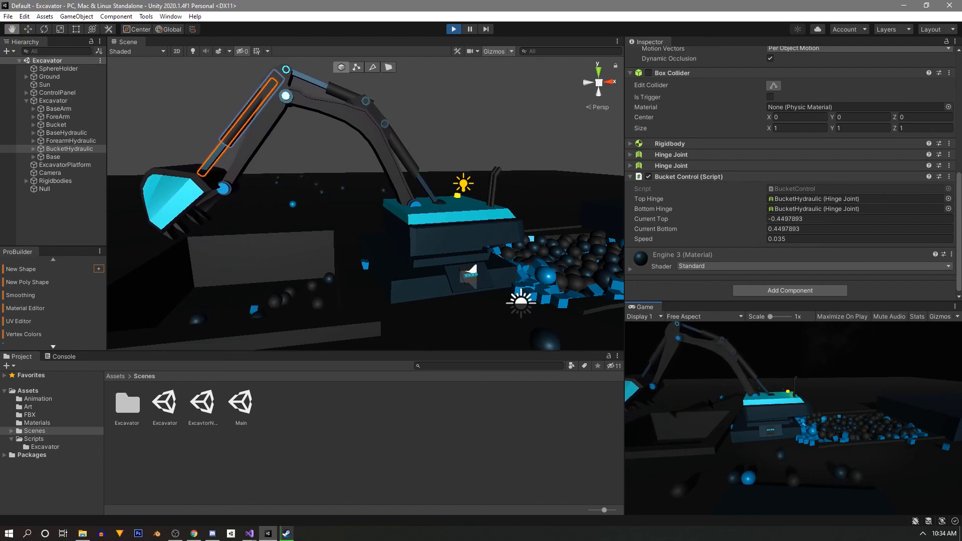
key("a")
key("a")
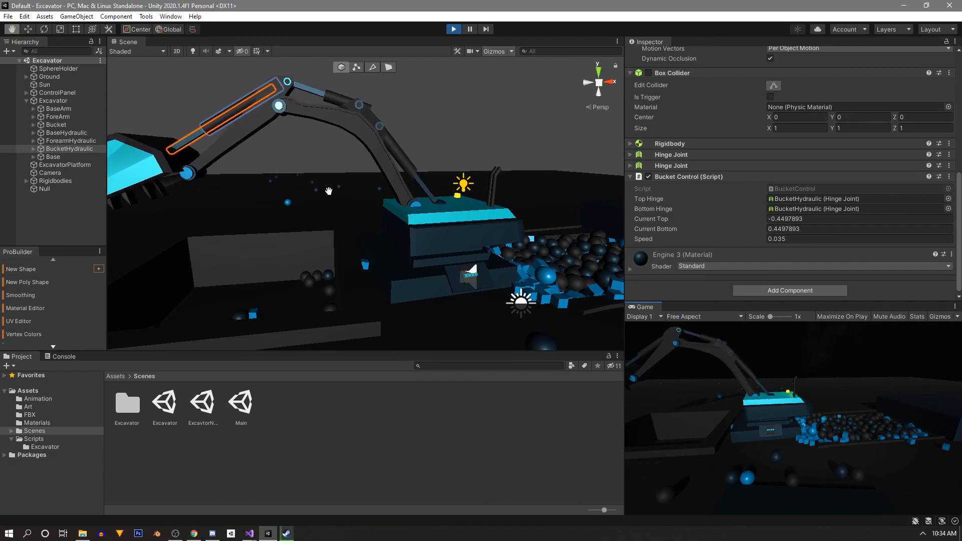
key("s")
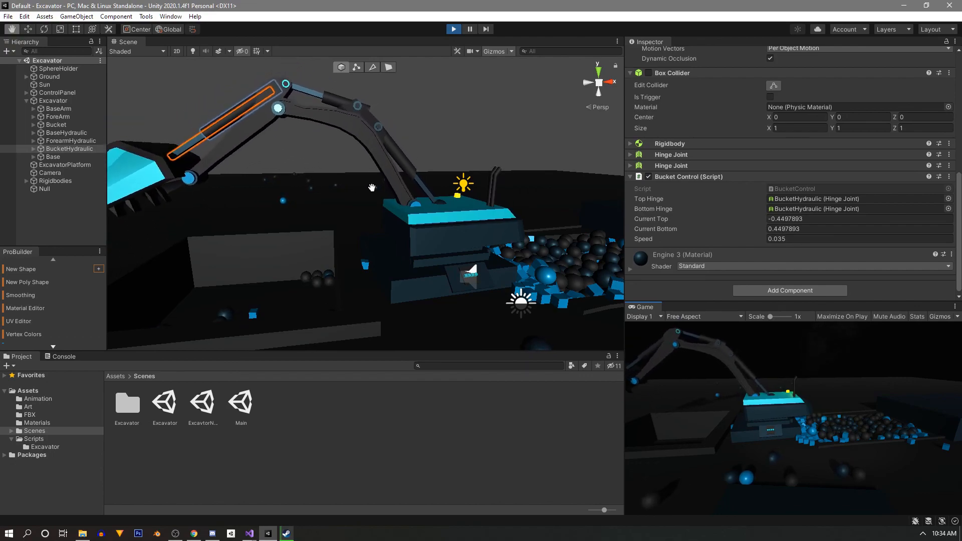
Step: Swing the excavator around its base with the emptied bucket to test the rotation
key("a")
key("a")
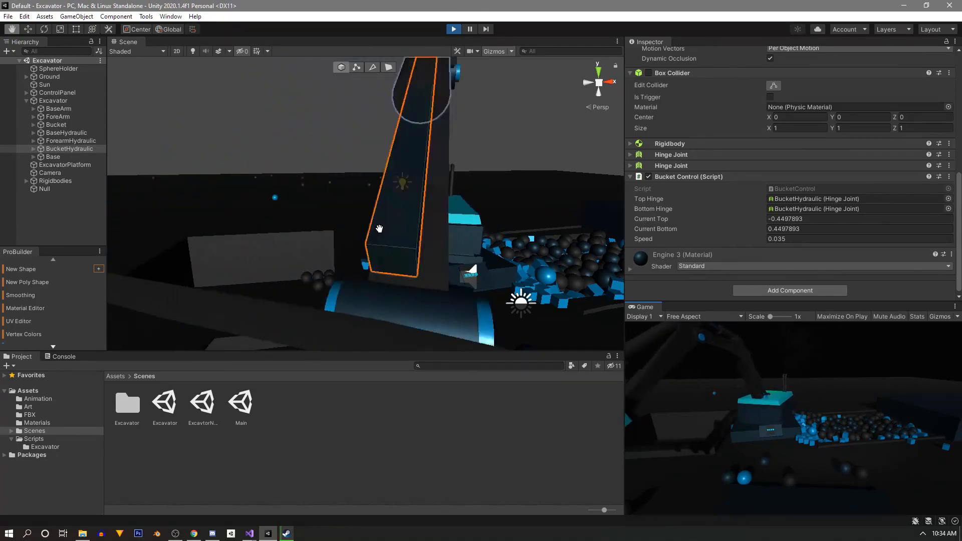
key("a")
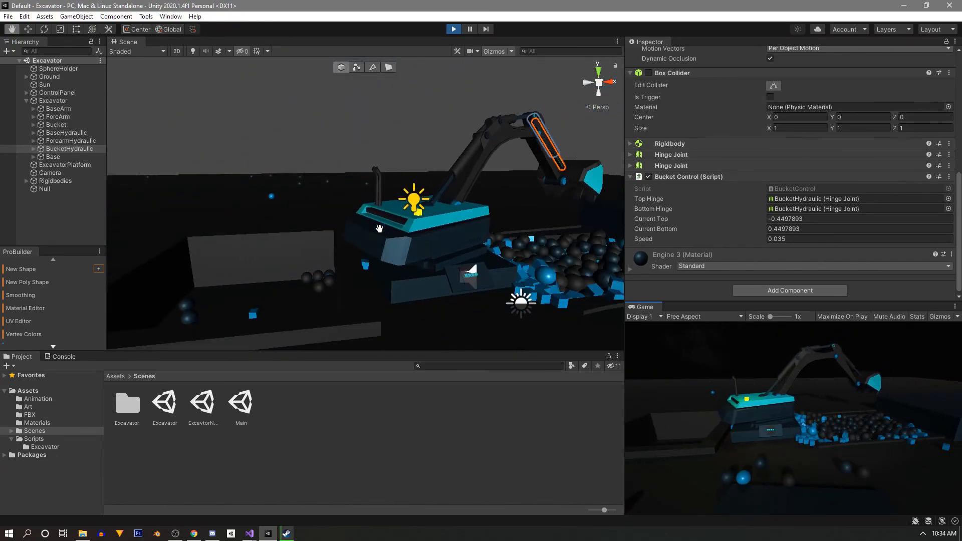
key("a")
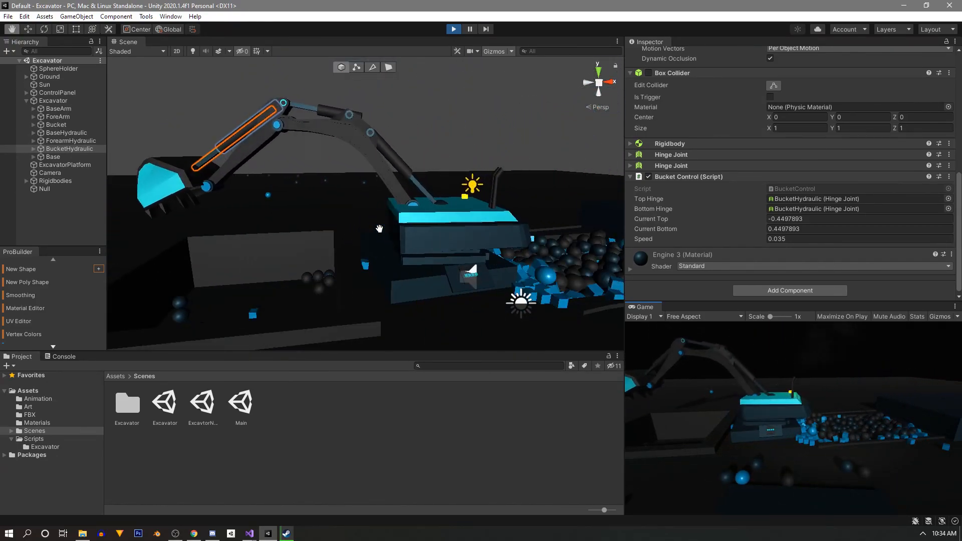